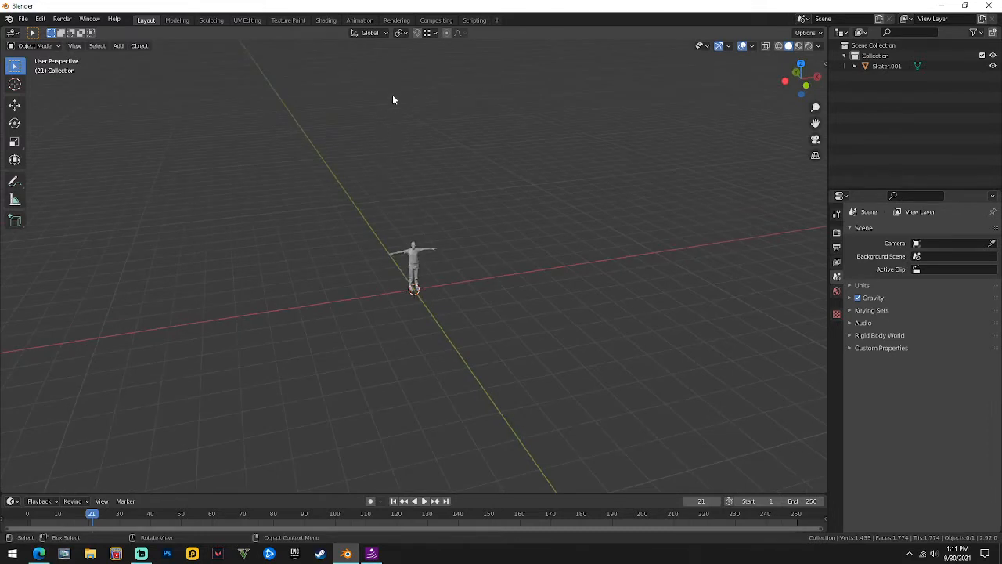
Add a new plane mesh beneath the skater.
scroll(394, 99, up, 2)
key(shift+a)
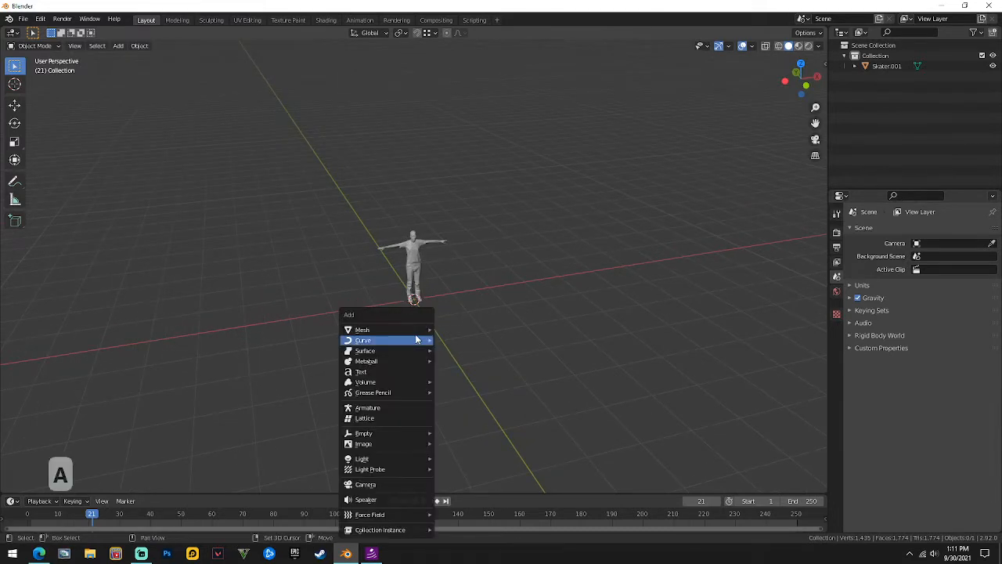
mouse_move(423, 329)
click(487, 105)
Roughly stretch the plane along X and then along Y.
scroll(486, 106, down, 2)
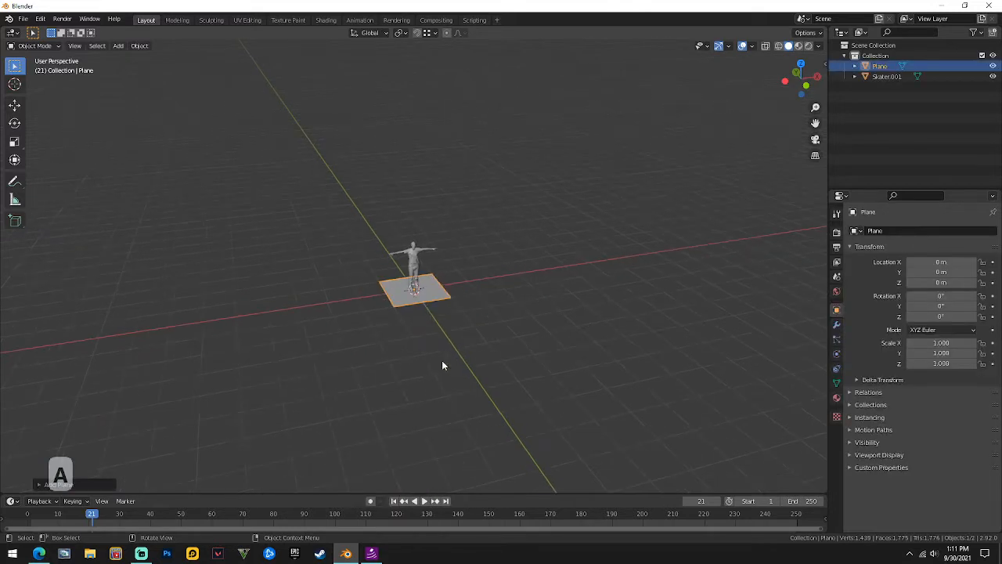
key(s)
key(x)
click(776, 321)
scroll(525, 303, down, 4)
key(s)
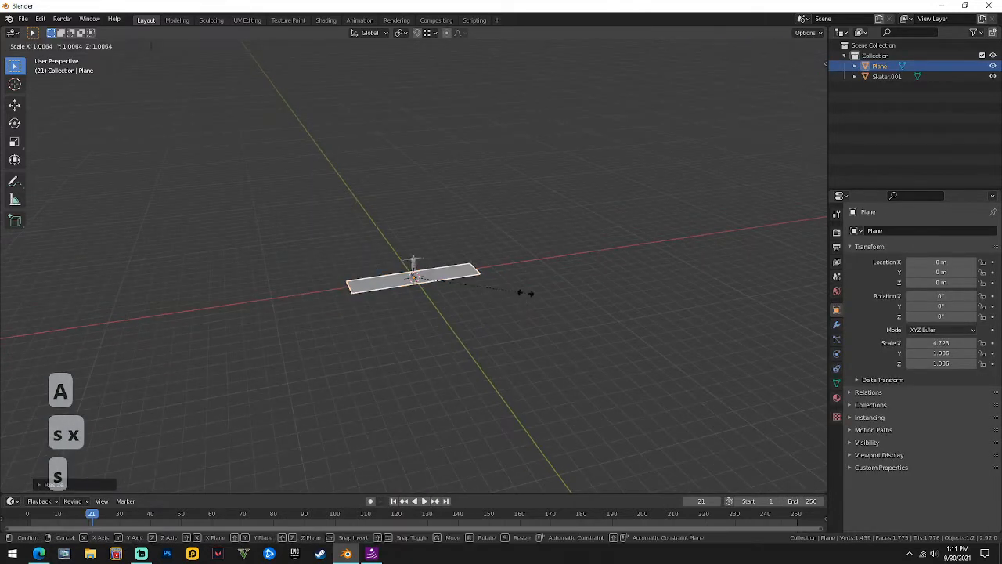
key(y)
click(491, 347)
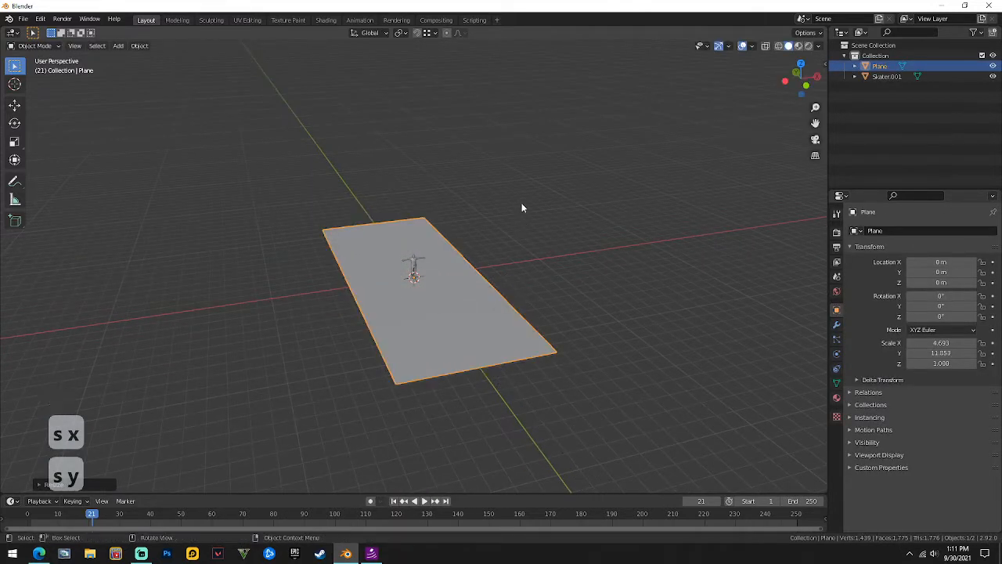
Scale the plane to exactly 6.126 on X and 10.055 on Y.
key(s)
key(x)
click(577, 227)
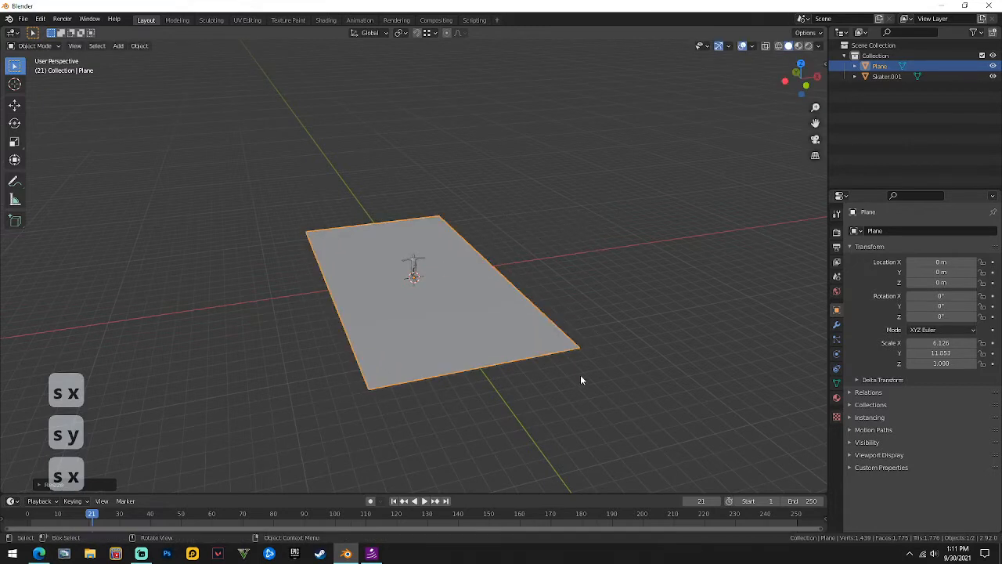
key(s)
key(y)
click(547, 404)
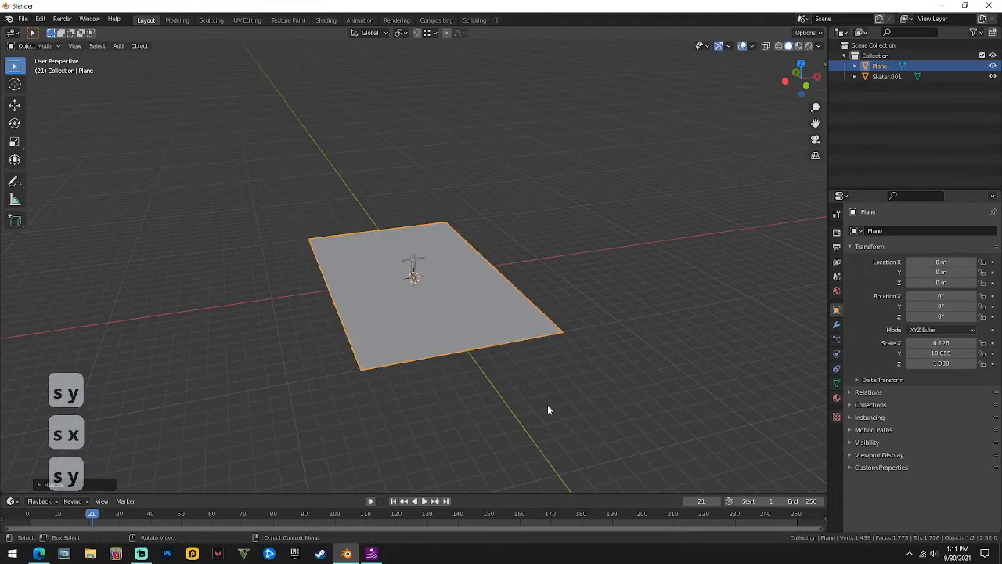
Orbit around the enlarged plane, then move the Blender window aside for the browser.
scroll(553, 248, up, 3)
middle_drag(552, 249, 393, 243)
scroll(384, 213, up, 2)
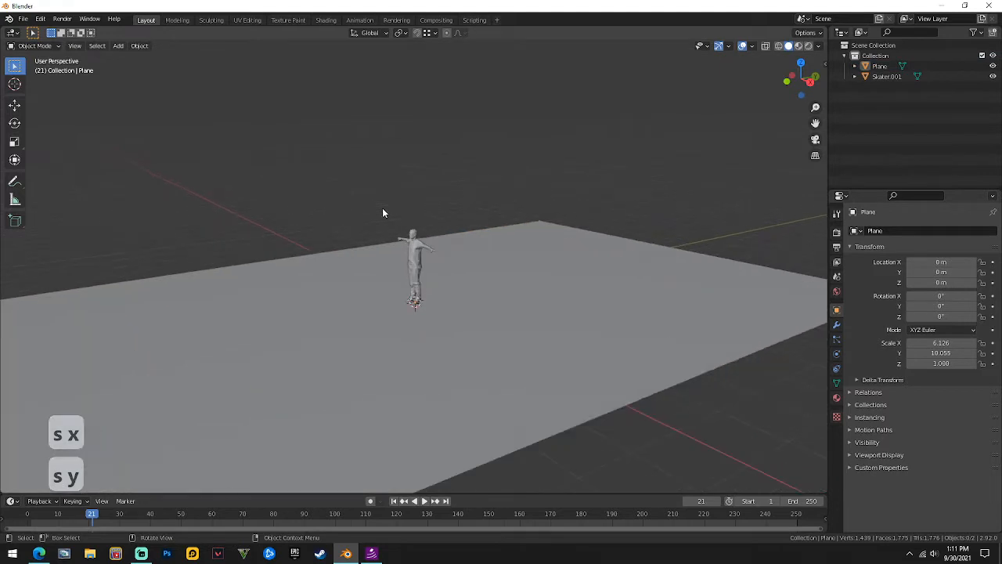
middle_drag(383, 208, 274, 277)
scroll(212, 93, down, 4)
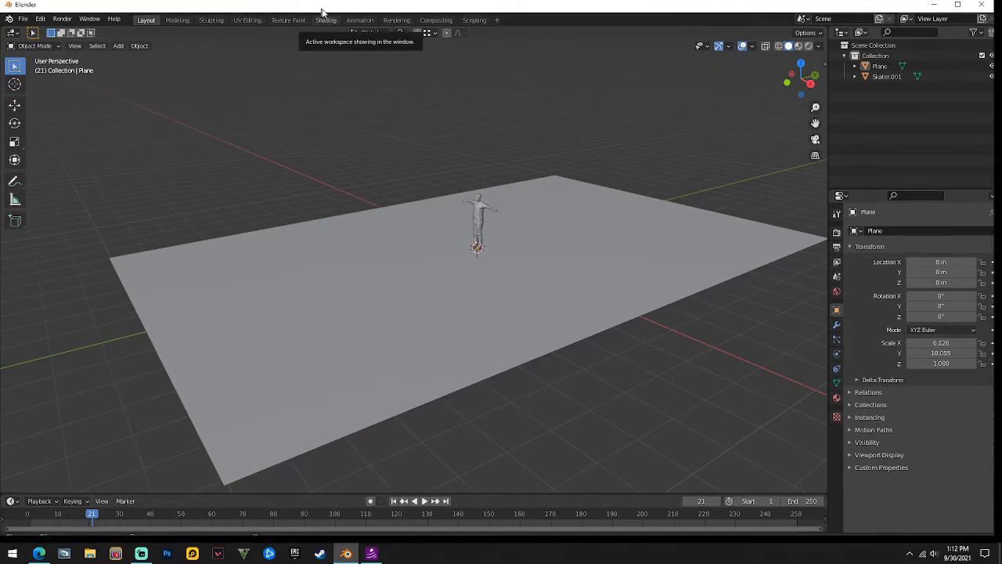
drag(304, 5, 417, 17)
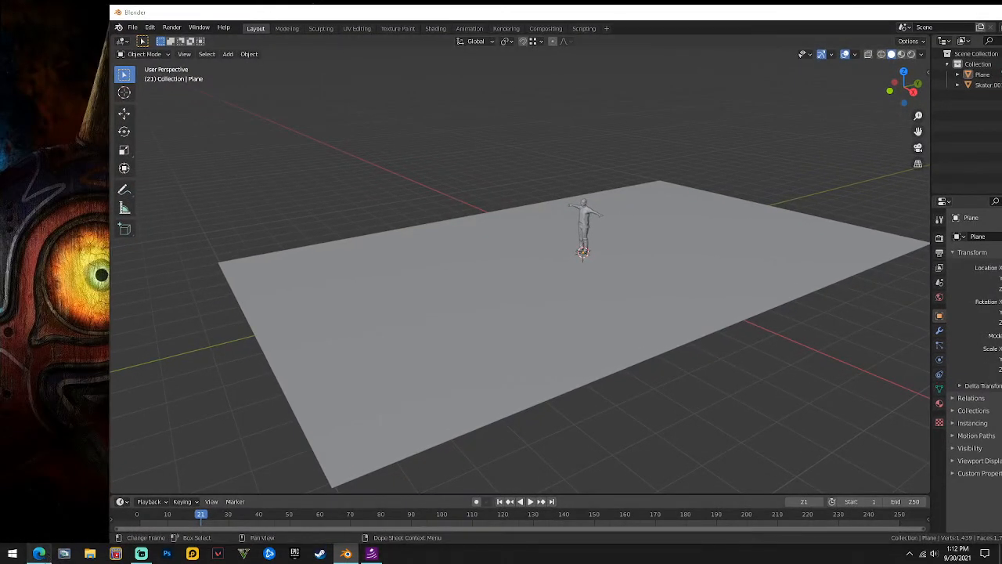
click(39, 553)
Search Google for 'DOOR' and show the image results.
click(84, 26)
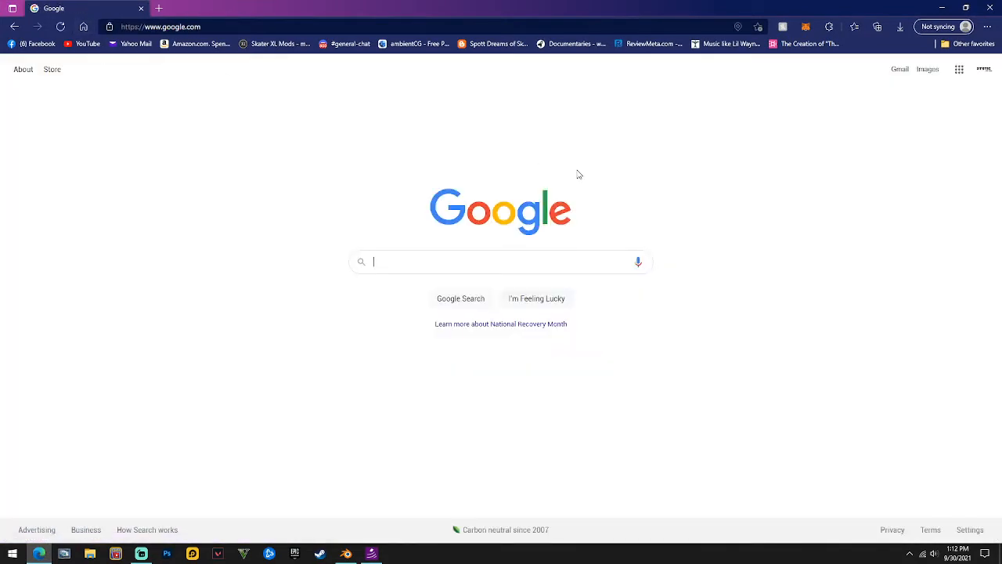
text(DOOR)
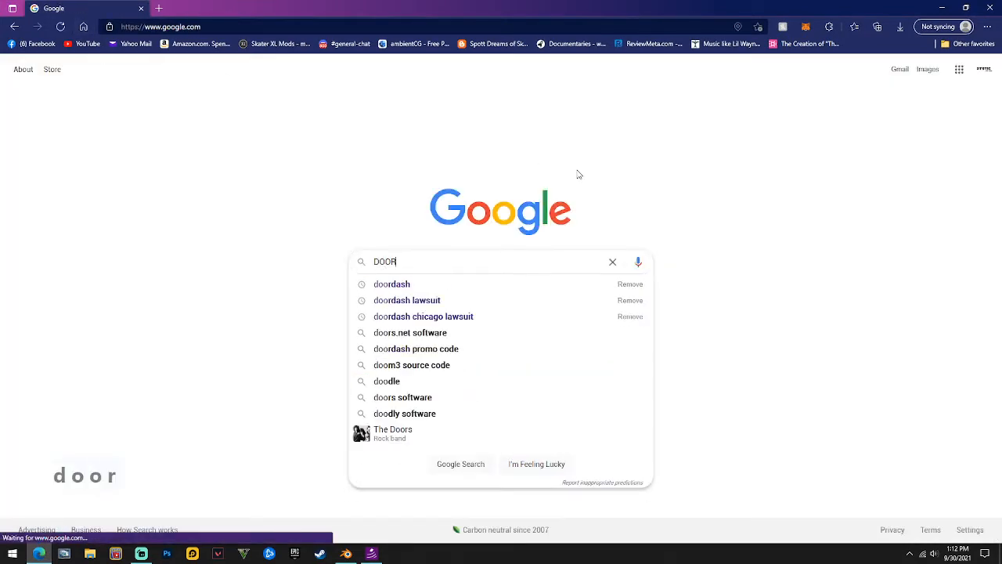
key(Return)
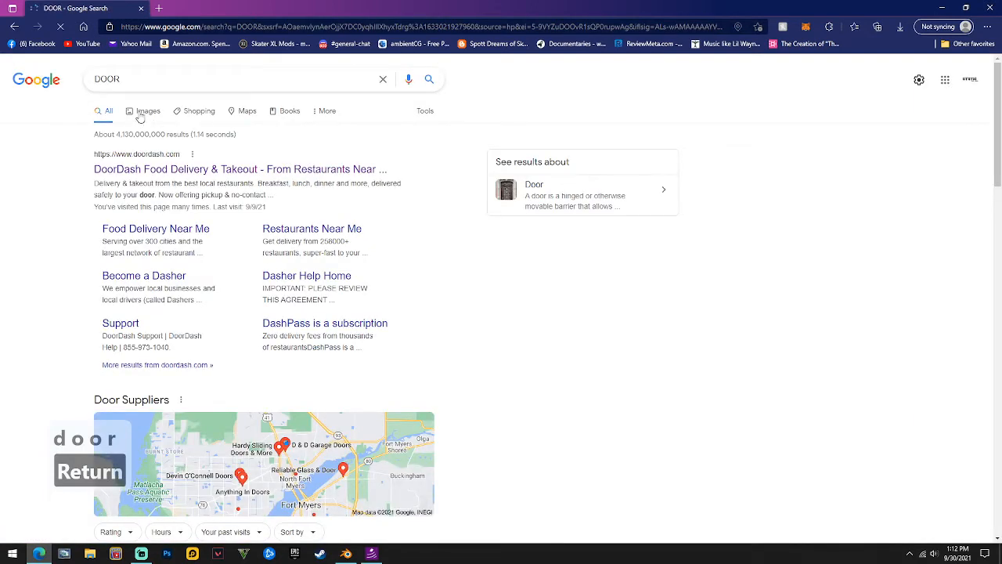
click(139, 111)
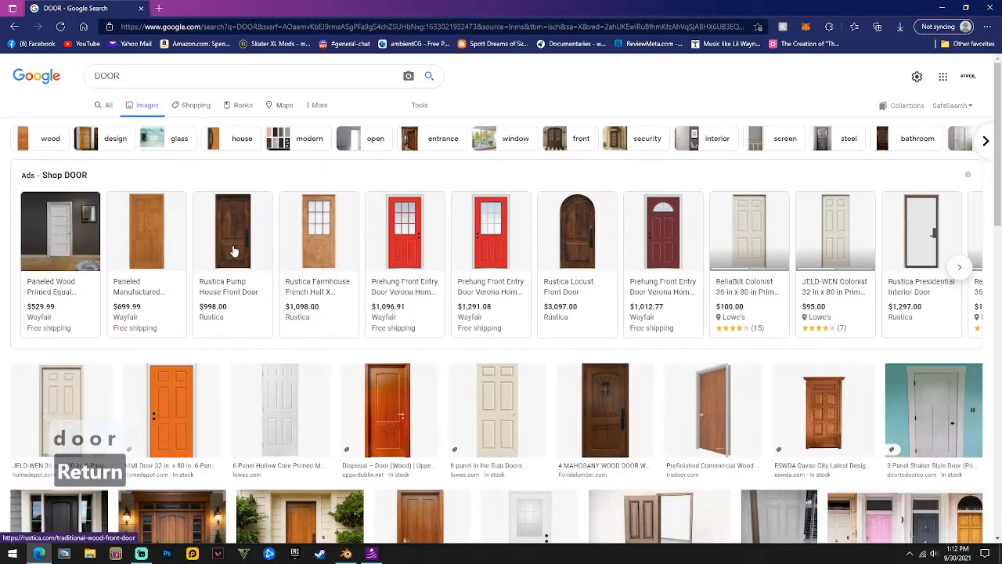
Preview the orange, white six-panel and wooden door pictures, then minimize the browser.
click(180, 429)
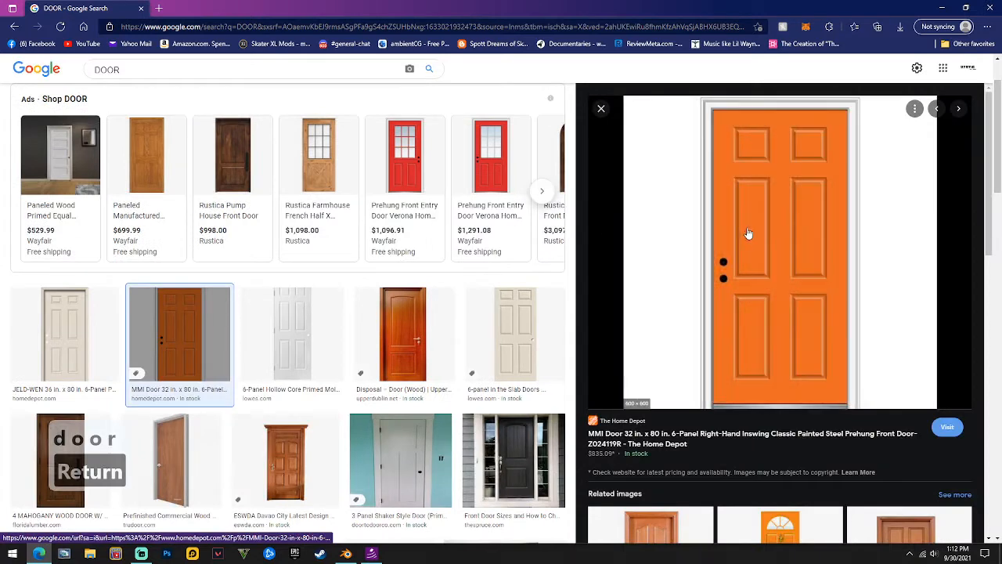
drag(749, 232, 235, 129)
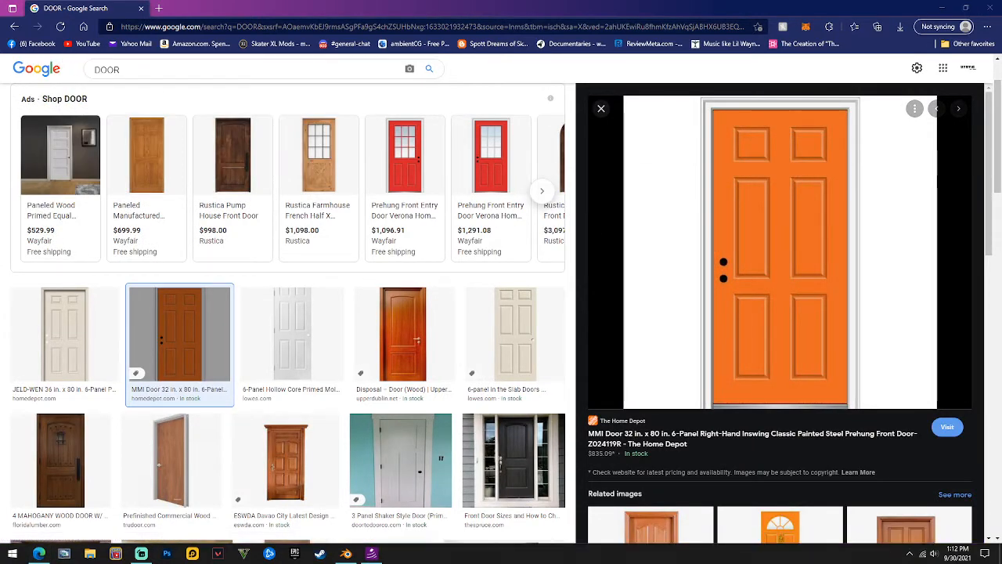
click(323, 324)
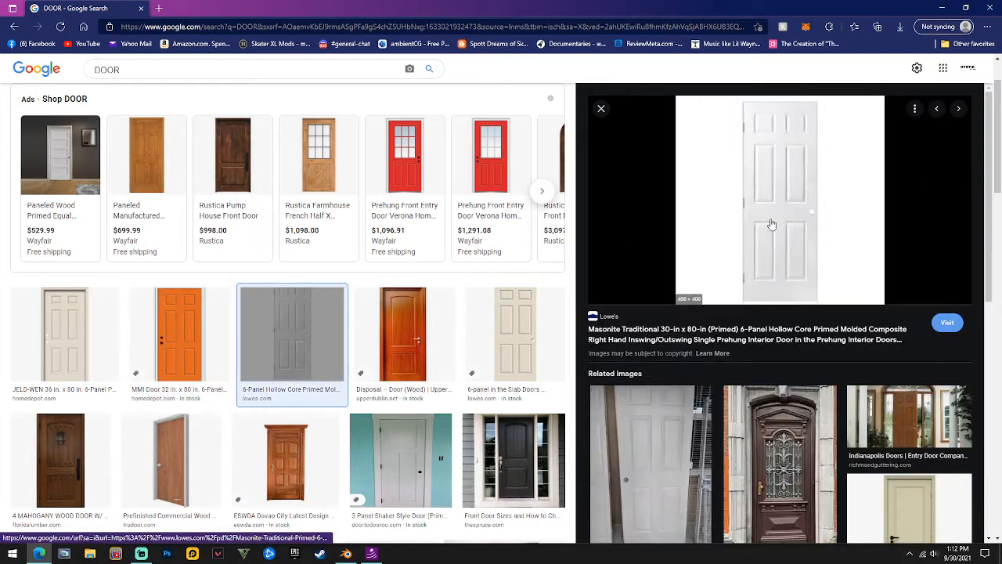
click(384, 323)
drag(780, 219, 1, 223)
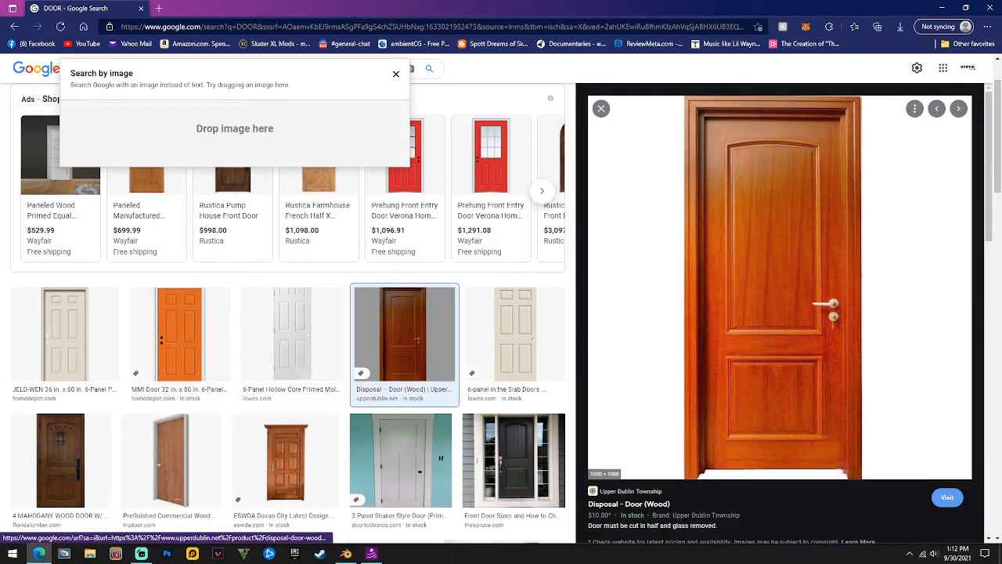
click(939, 10)
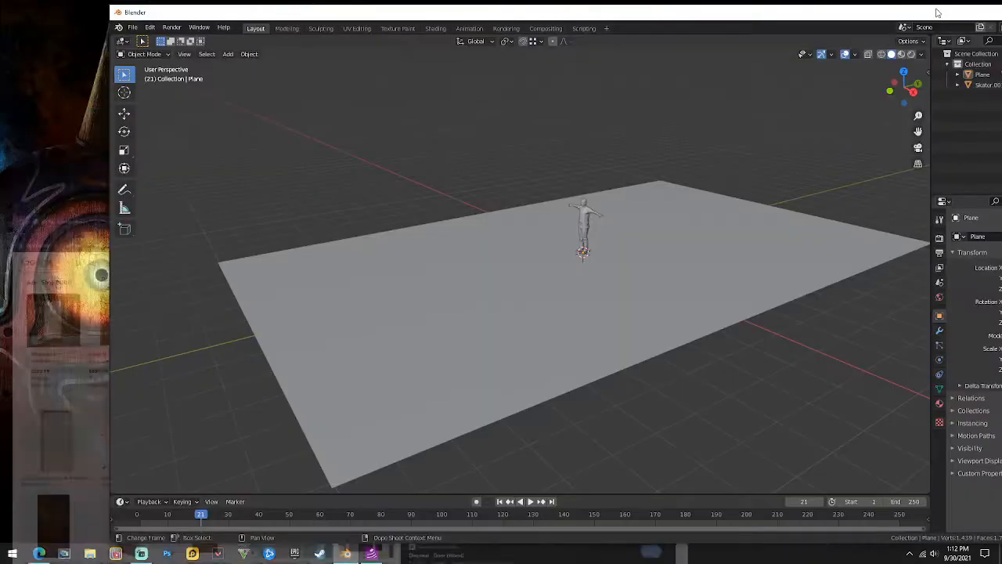
Orbit to a frontal view and maximize the Blender window to full screen.
middle_drag(438, 117, 507, 203)
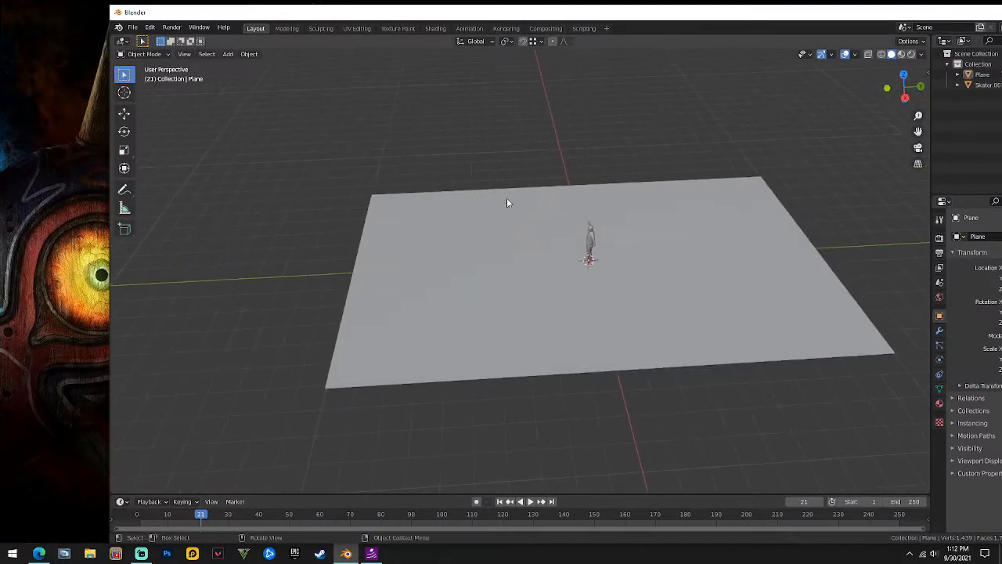
drag(761, 16, 636, 18)
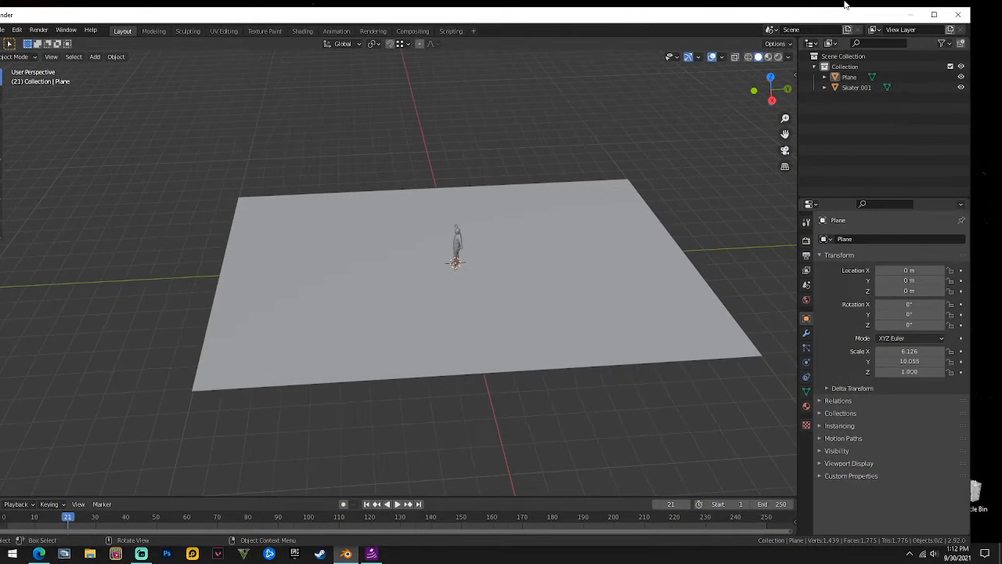
click(934, 15)
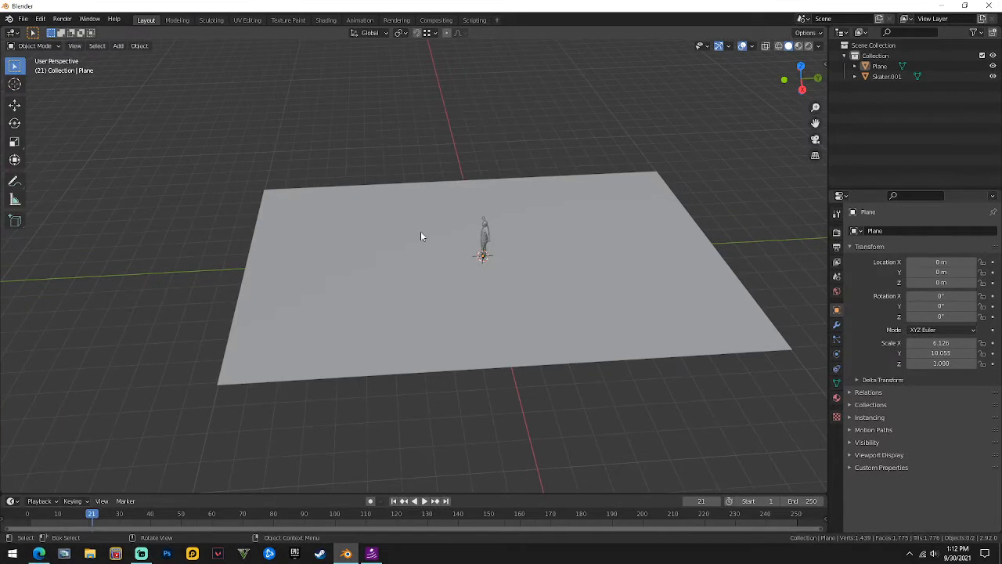
Browse the Shift+A Add menu without adding anything, then orbit back from the plane.
key(shift+a)
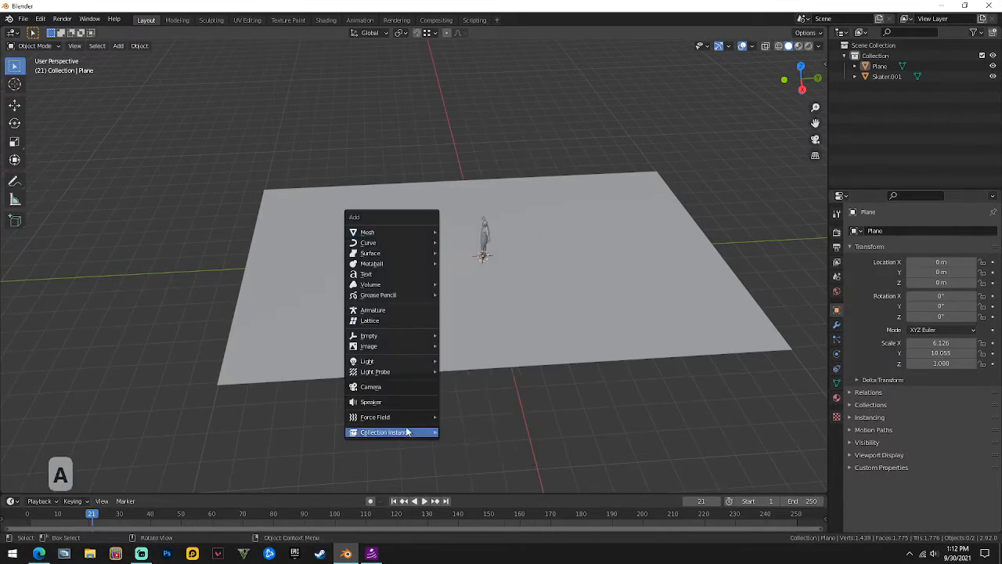
mouse_move(385, 234)
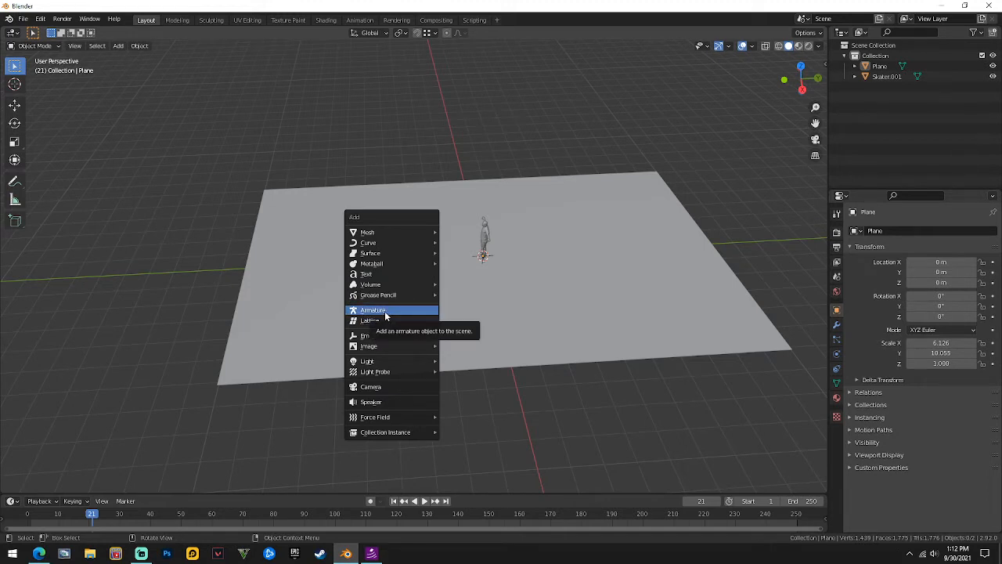
mouse_move(399, 372)
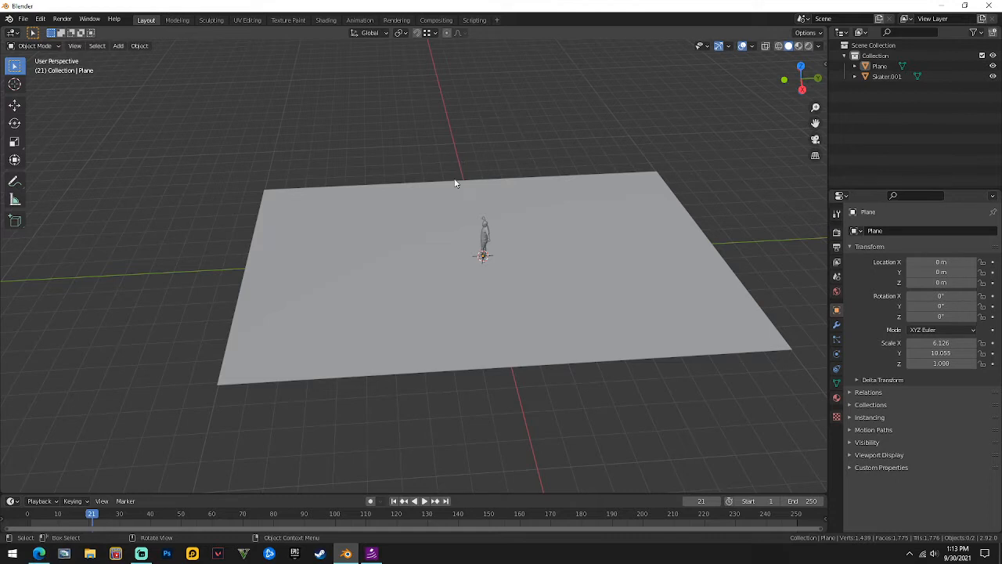
middle_drag(452, 217, 474, 233)
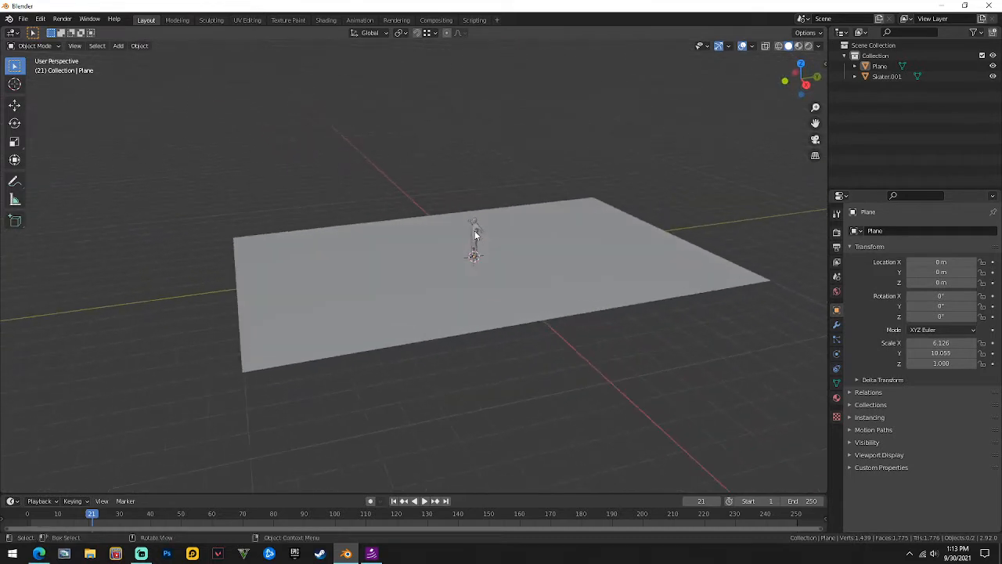
Add a door picture from the Desktop as a reference image.
key(shift+a)
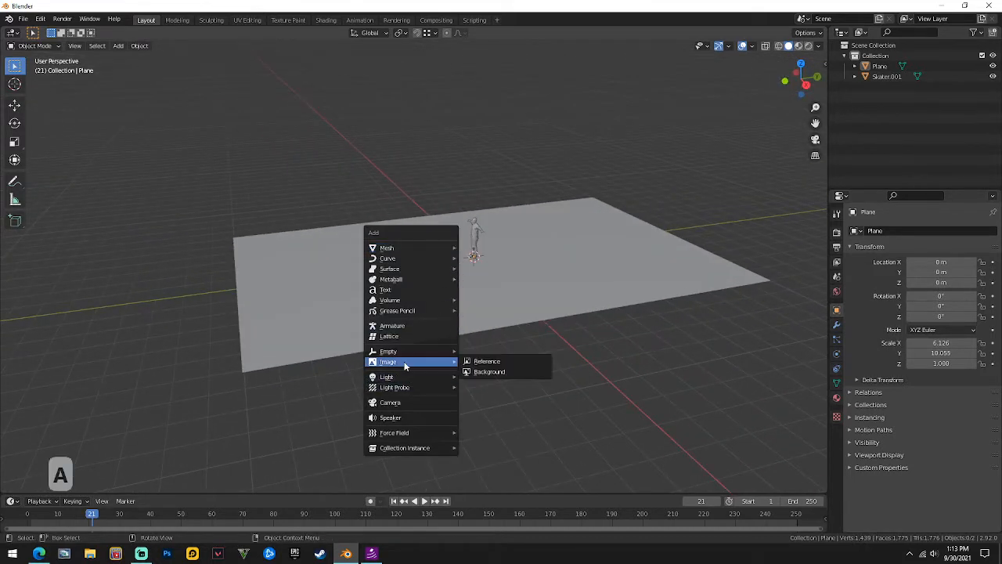
click(509, 362)
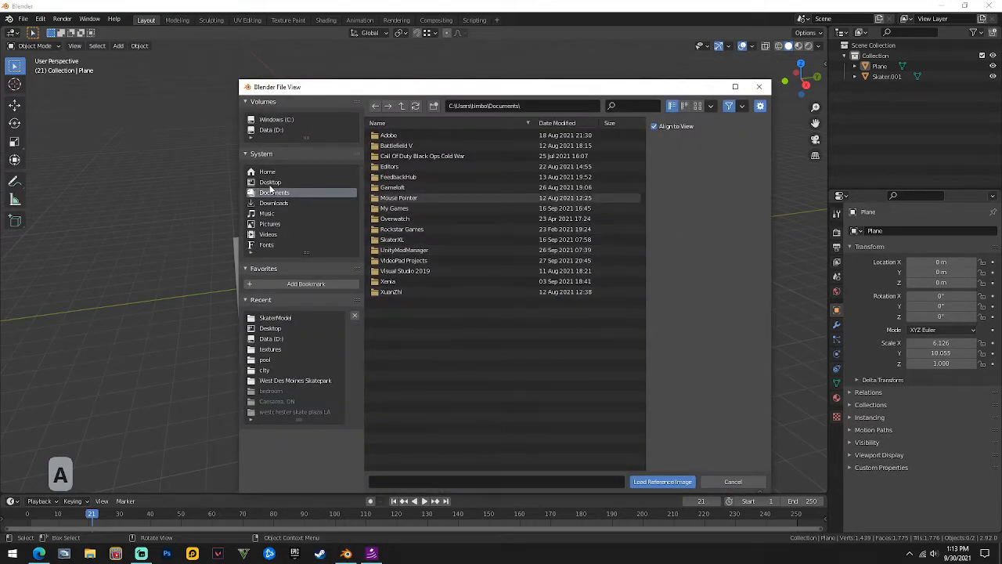
click(270, 182)
double_click(407, 209)
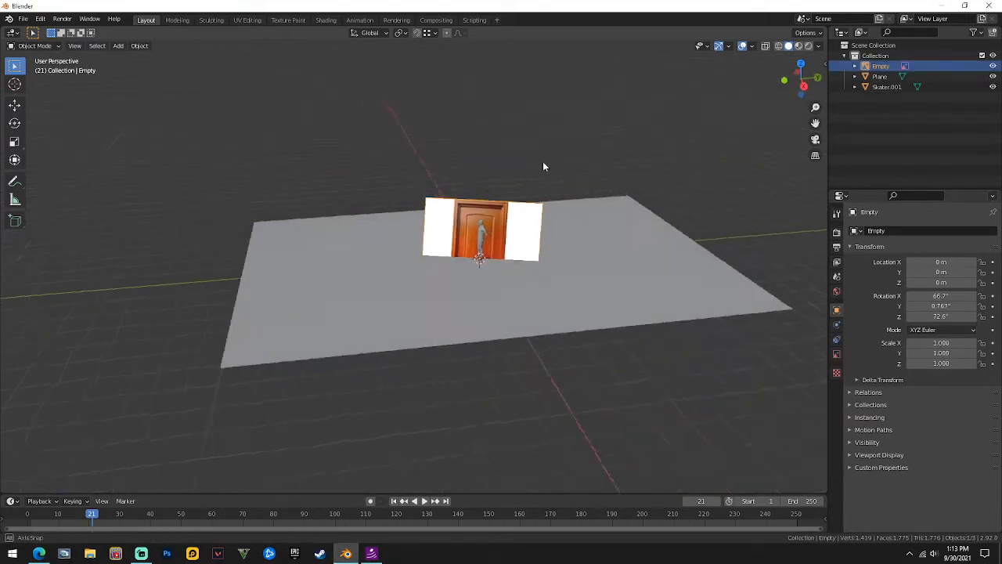
Delete the old door reference image.
middle_drag(544, 166, 524, 172)
click(516, 246)
click(536, 236)
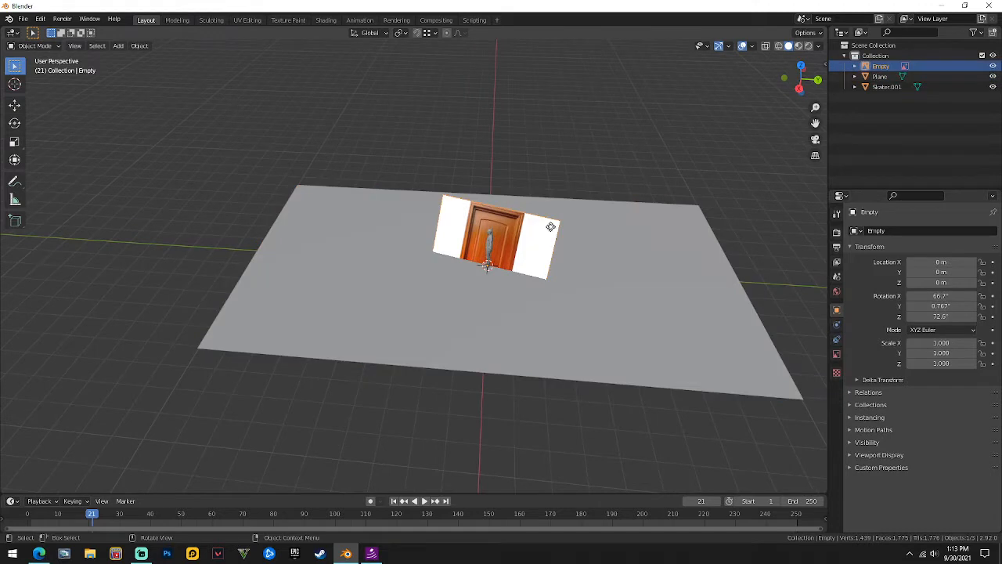
middle_drag(536, 236, 561, 227)
right_click(527, 275)
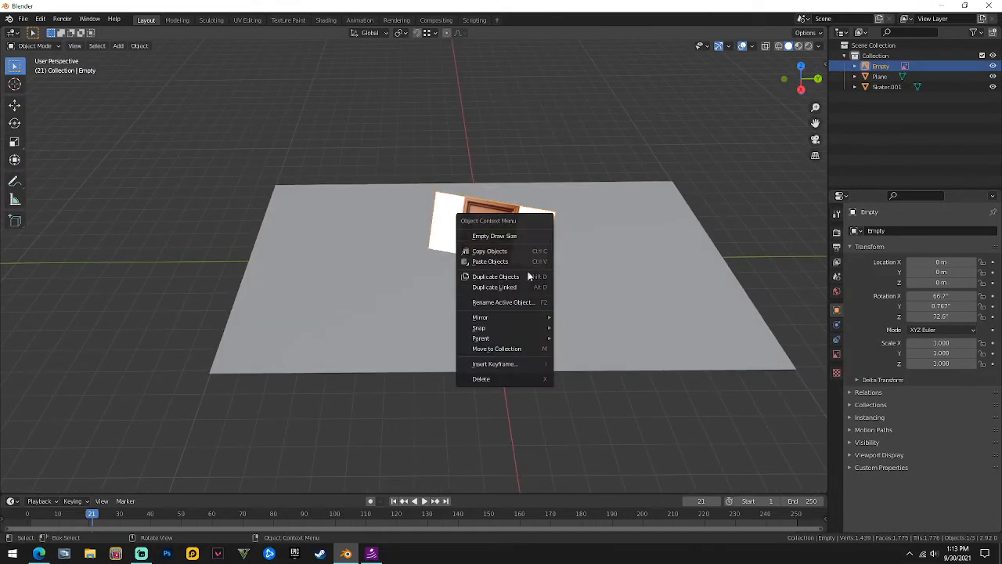
click(498, 379)
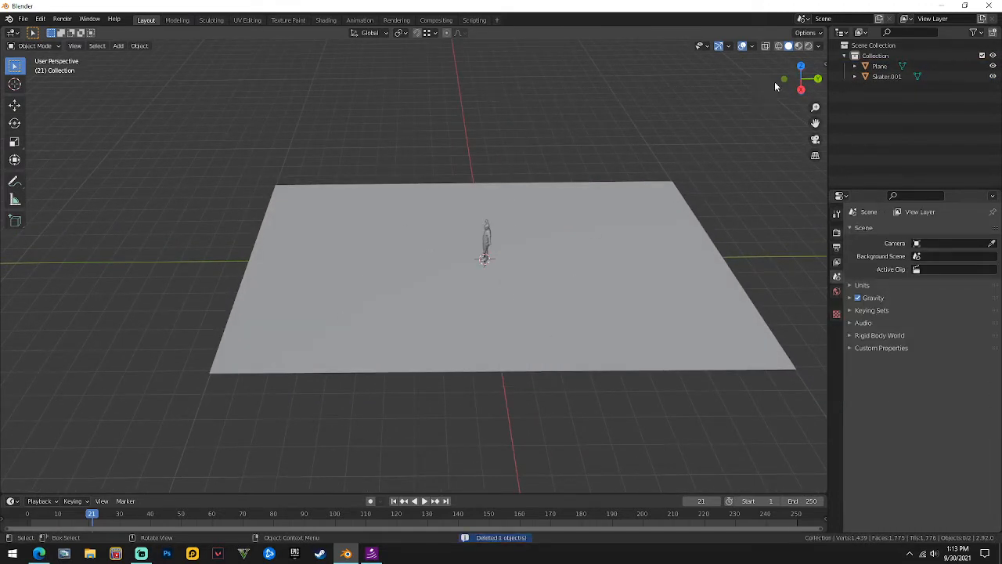
From top view, add WoodDoor.jpg as a reference image.
click(801, 66)
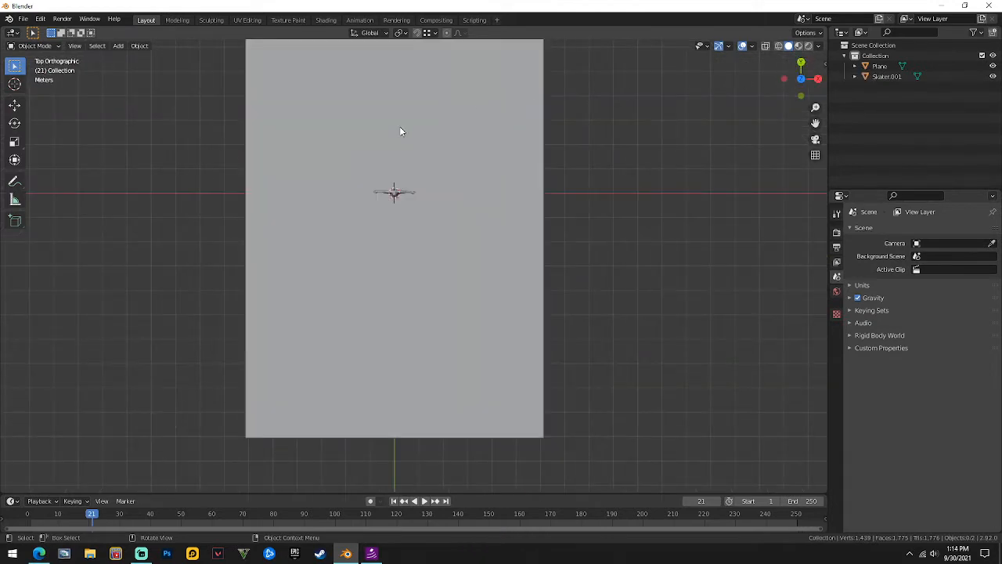
key(shift+a)
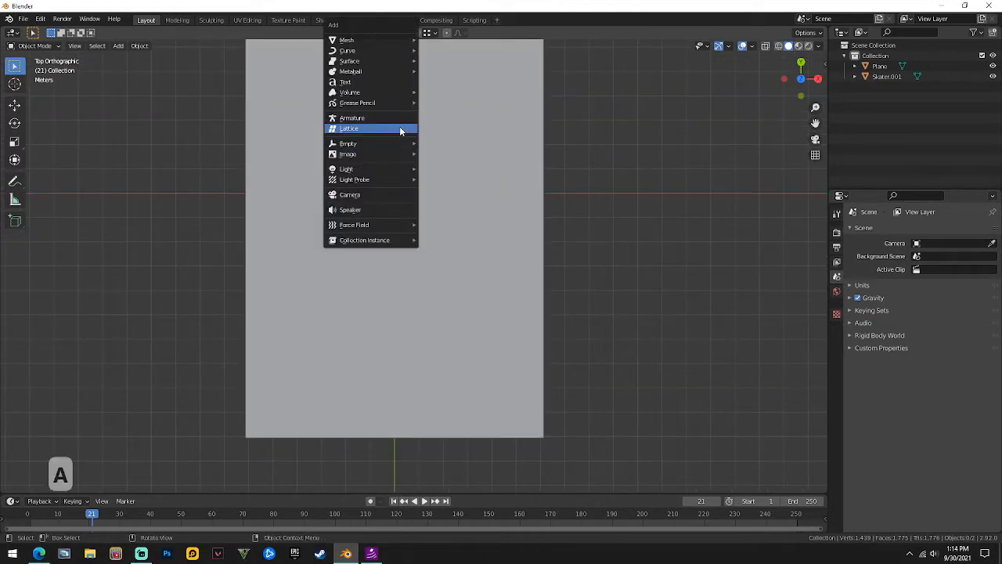
mouse_move(388, 153)
click(446, 155)
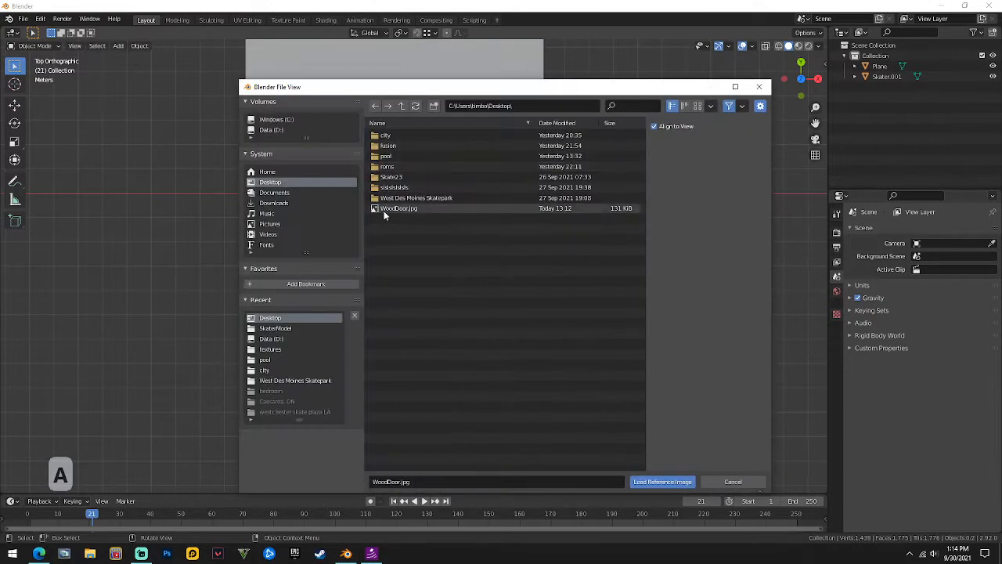
double_click(385, 210)
Delete the ground plane and centre the view on the door image.
scroll(385, 212, up, 1)
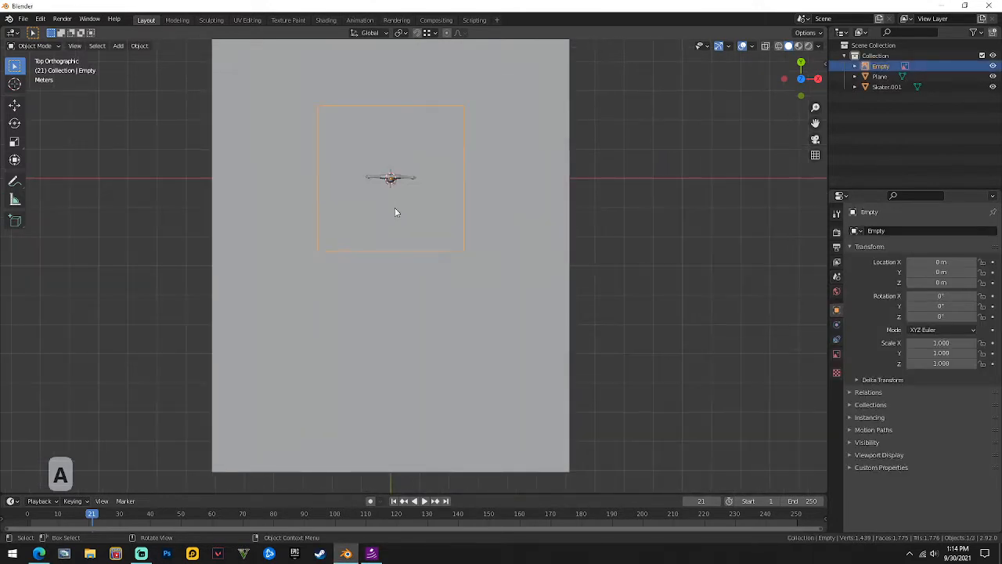
click(510, 218)
right_click(510, 217)
click(511, 218)
scroll(383, 171, up, 2)
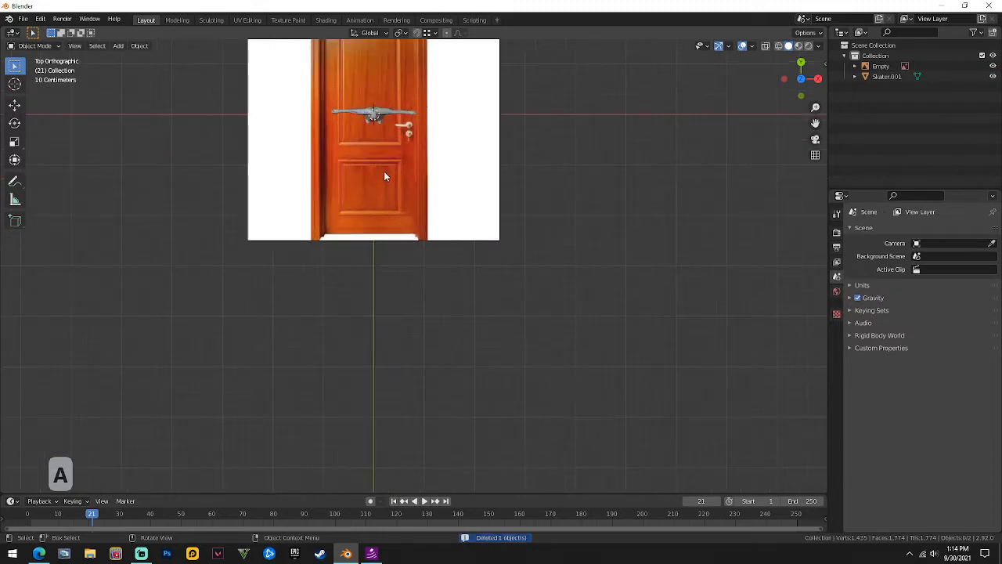
click(384, 171)
shift+middle_drag(399, 139, 468, 263)
scroll(469, 263, up, 1)
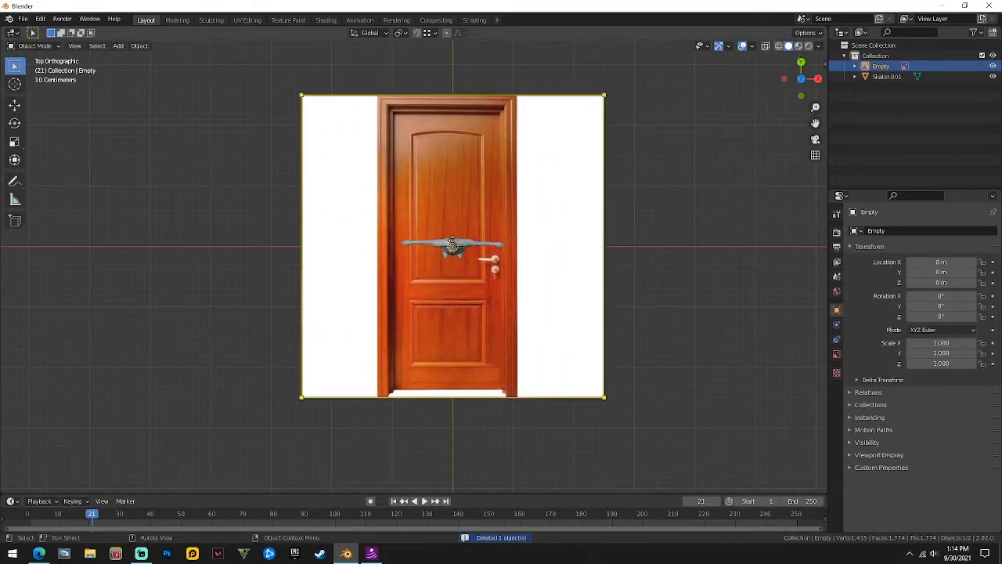
Move the skater figure sideways along X, off the door.
click(479, 239)
key(g)
key(y)
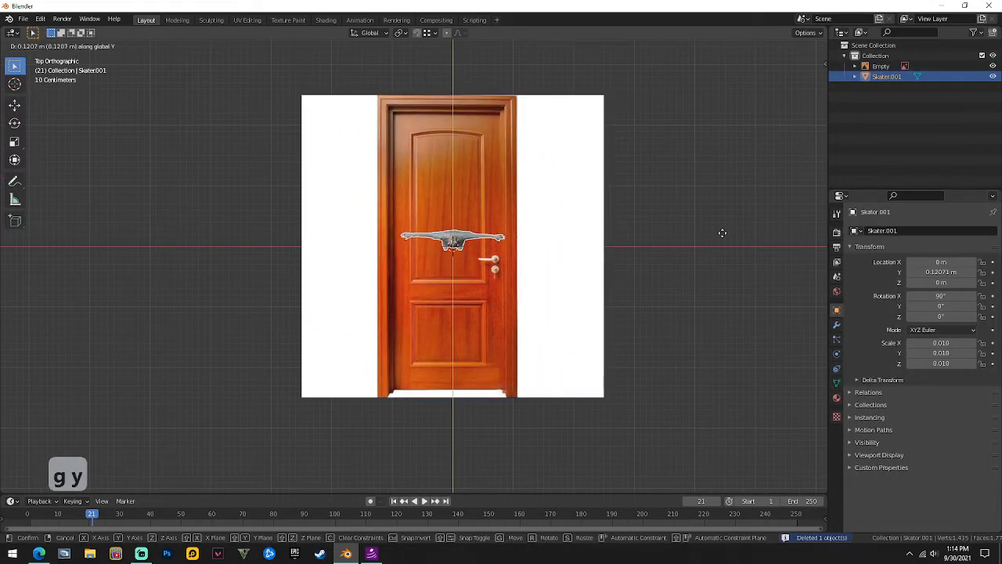
key(x)
click(462, 175)
click(462, 174)
shift+middle_drag(465, 165, 465, 212)
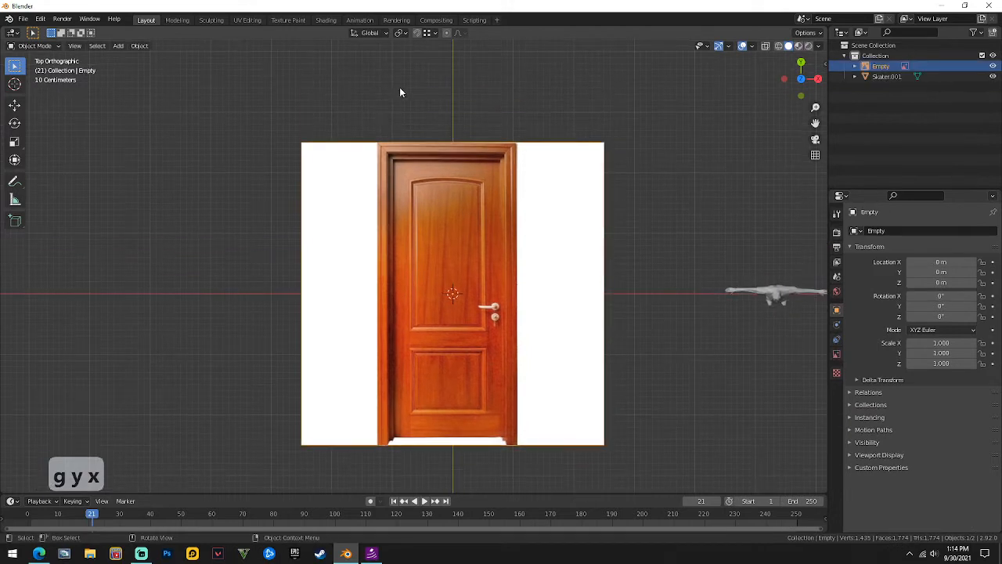
click(380, 118)
Add a new plane at the door and position it over the door.
key(shift+a)
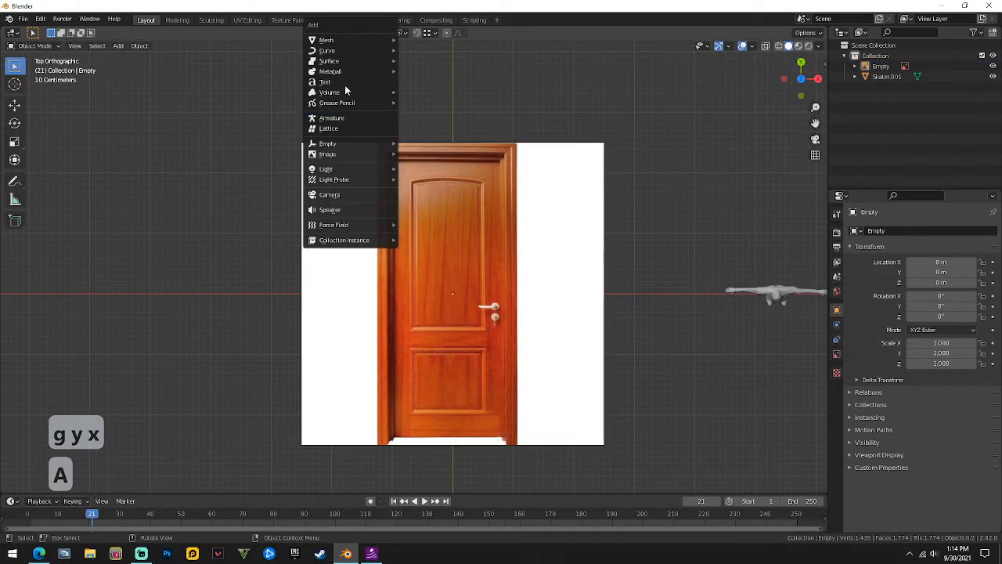
shift+right_click(472, 166)
key(shift+a)
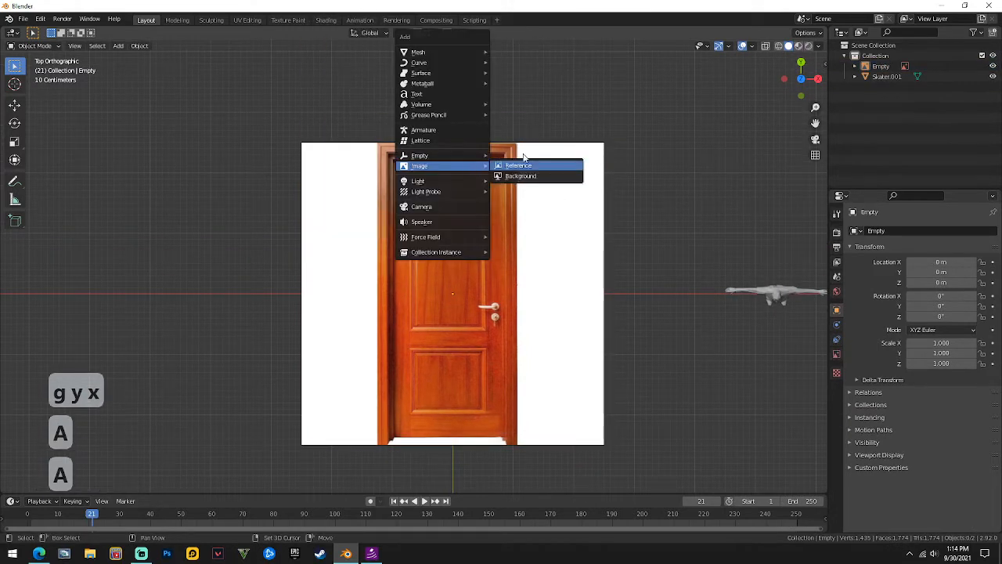
mouse_move(438, 50)
click(513, 57)
key(g)
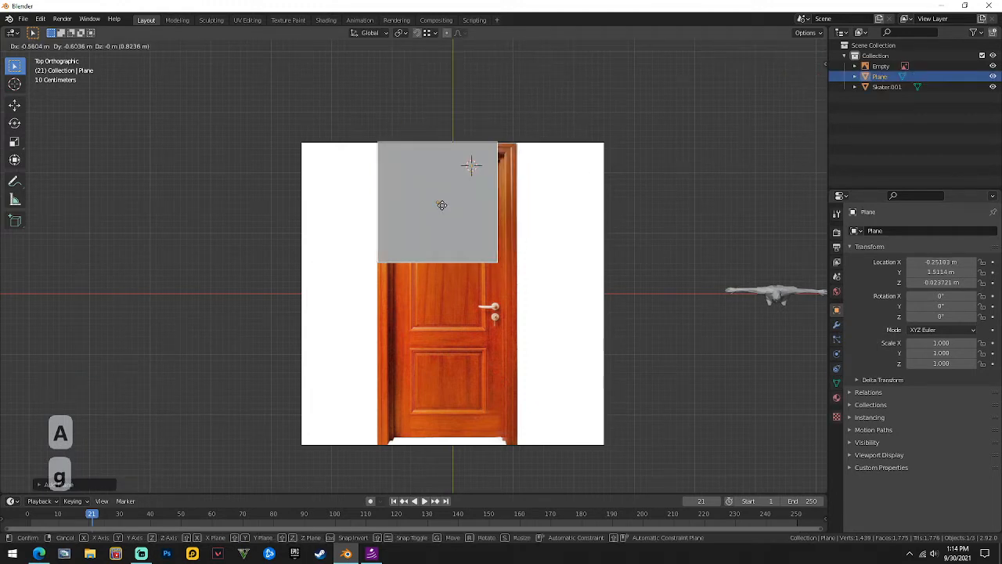
click(450, 205)
In edge mode, align the plane's right edge with the door frame.
key(Tab)
key(2)
key(g)
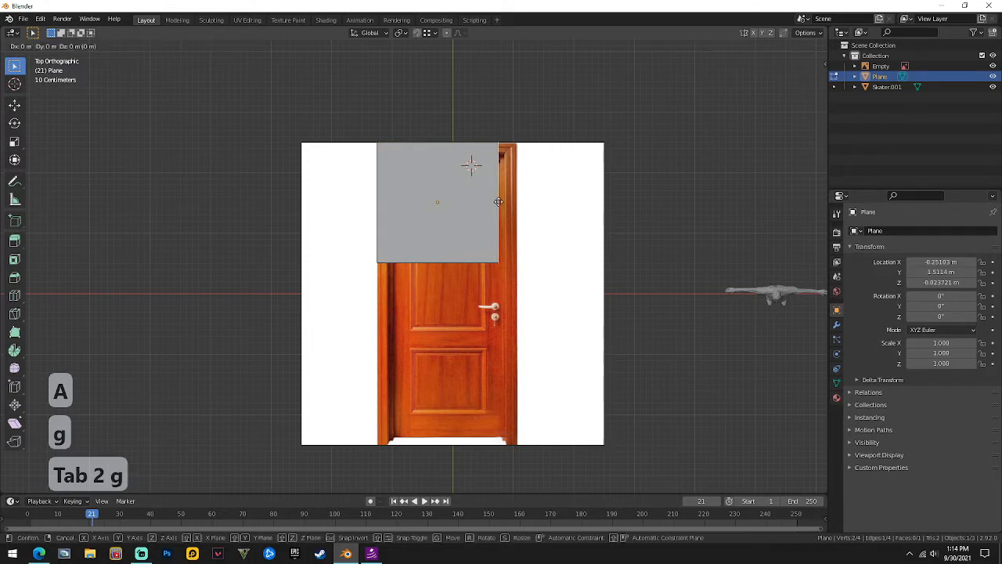
key(y)
key(x)
click(520, 145)
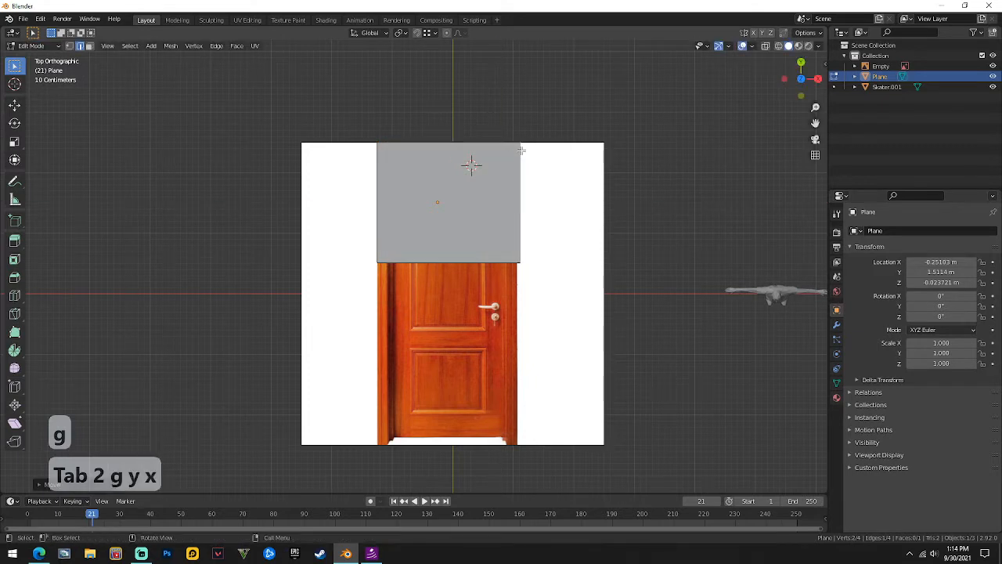
key(g)
key(x)
click(515, 149)
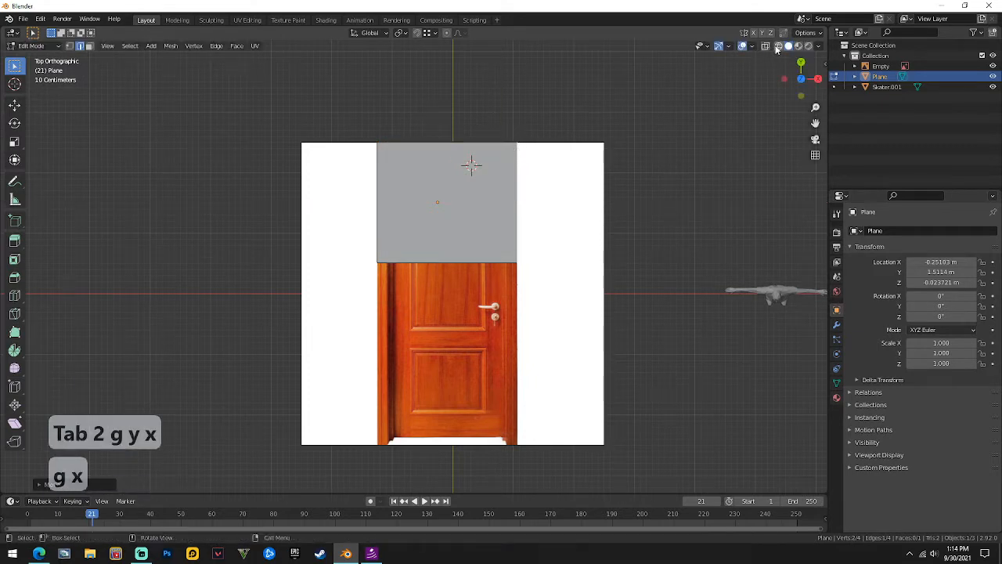
Slide the plane's bottom edge and adjust its height along Z.
key(g)
key(g)
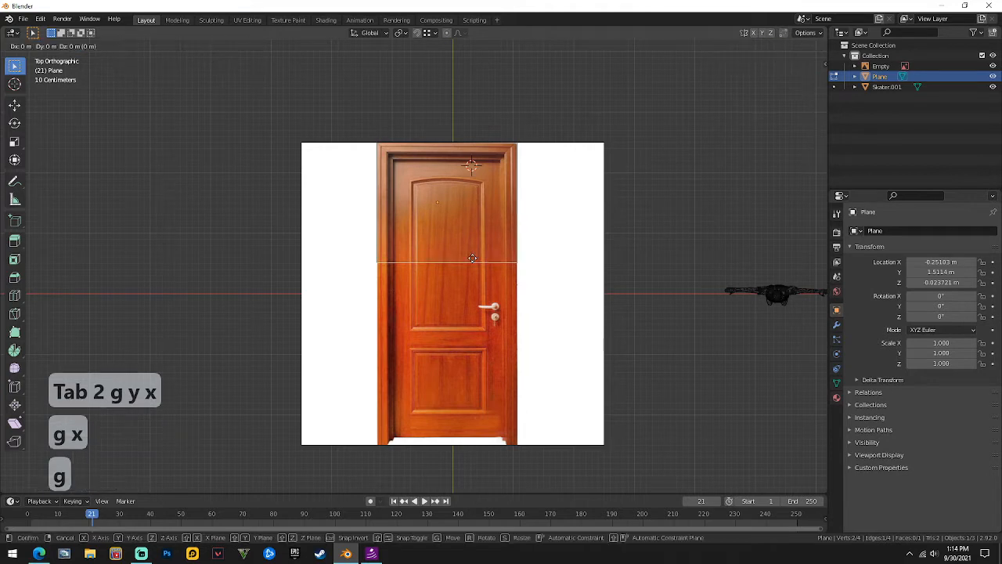
key(y)
key(x)
click(464, 262)
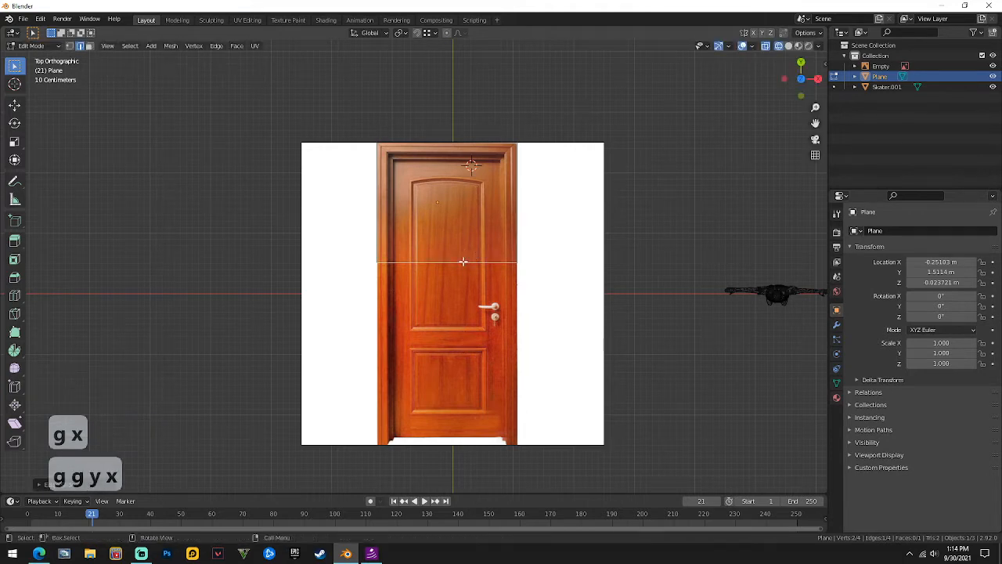
right_click(464, 262)
key(g)
key(z)
click(460, 270)
key(Tab)
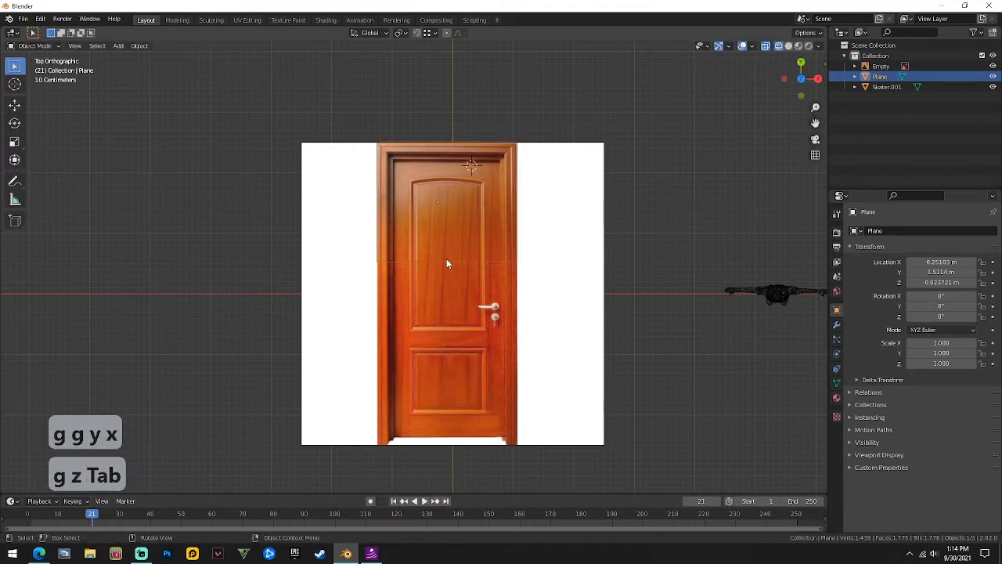
Stretch the plane's bottom edge along Y down to the door's bottom.
key(Tab)
key(g)
key(z)
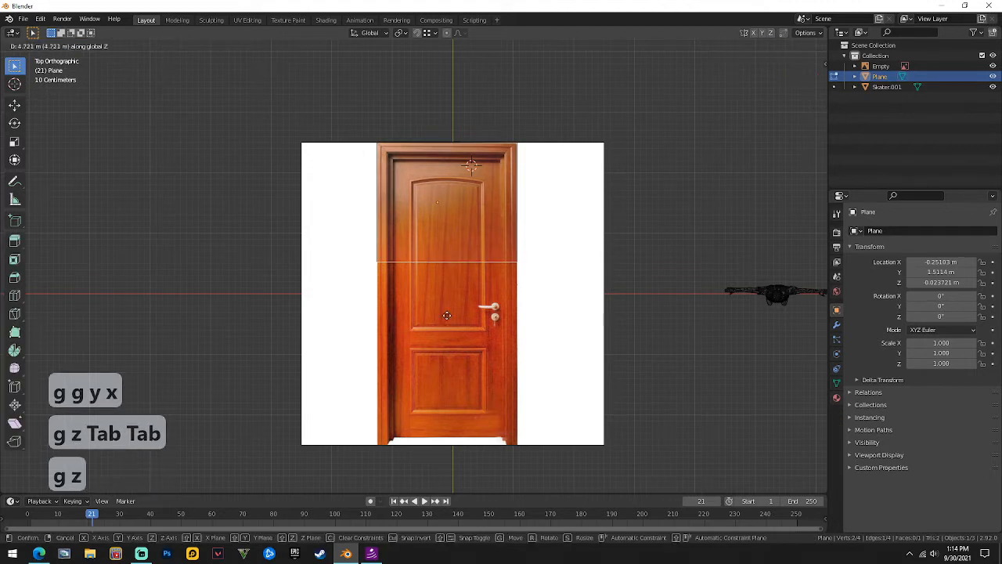
key(g)
key(y)
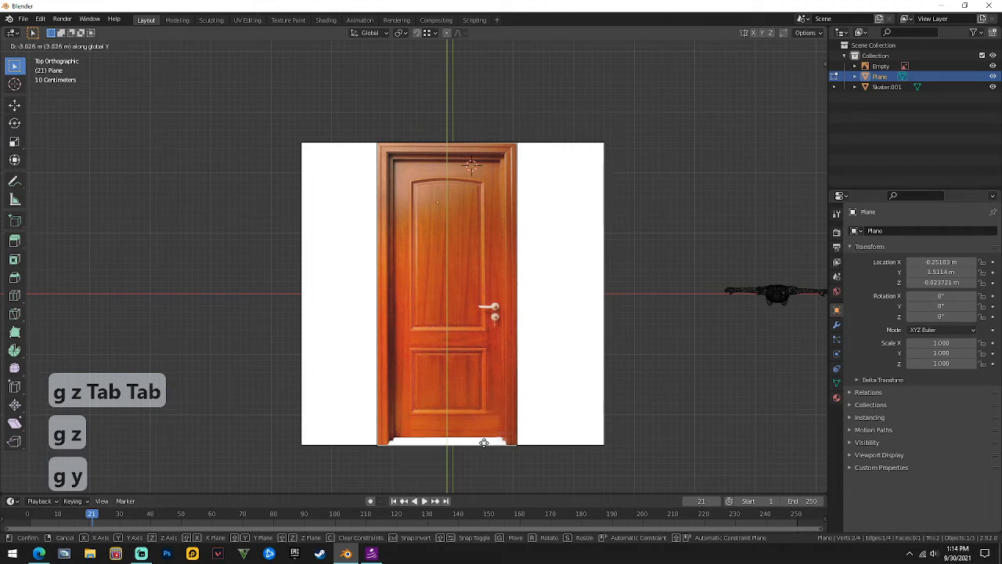
click(484, 442)
Try a loop cut across the door plane, undo it, and switch to face selection.
key(ctrl+r)
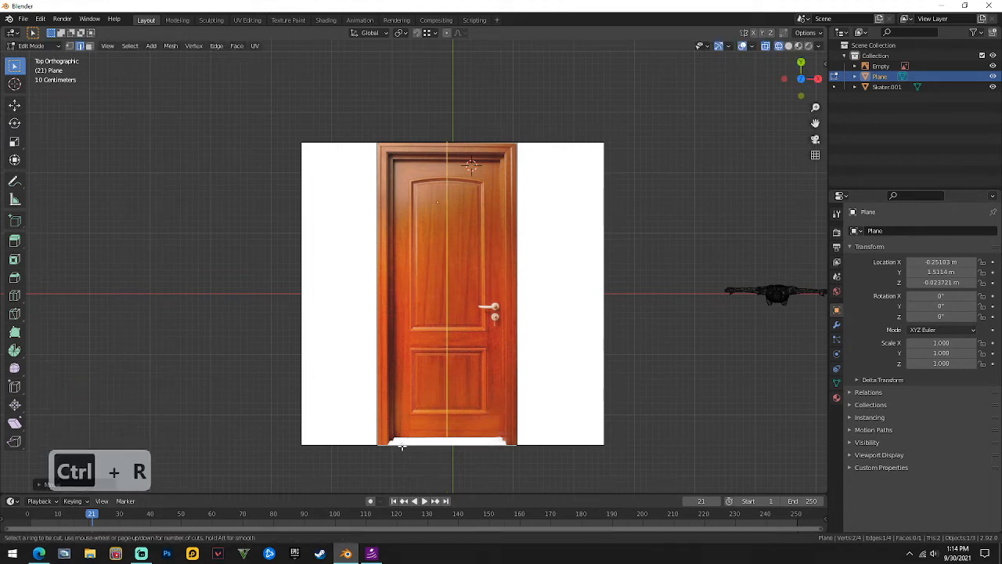
click(391, 443)
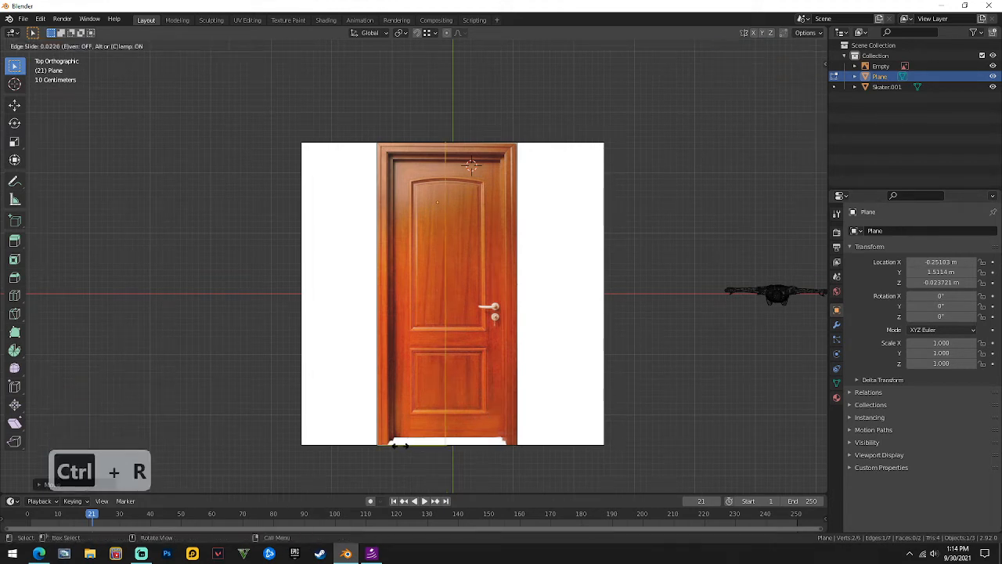
click(347, 440)
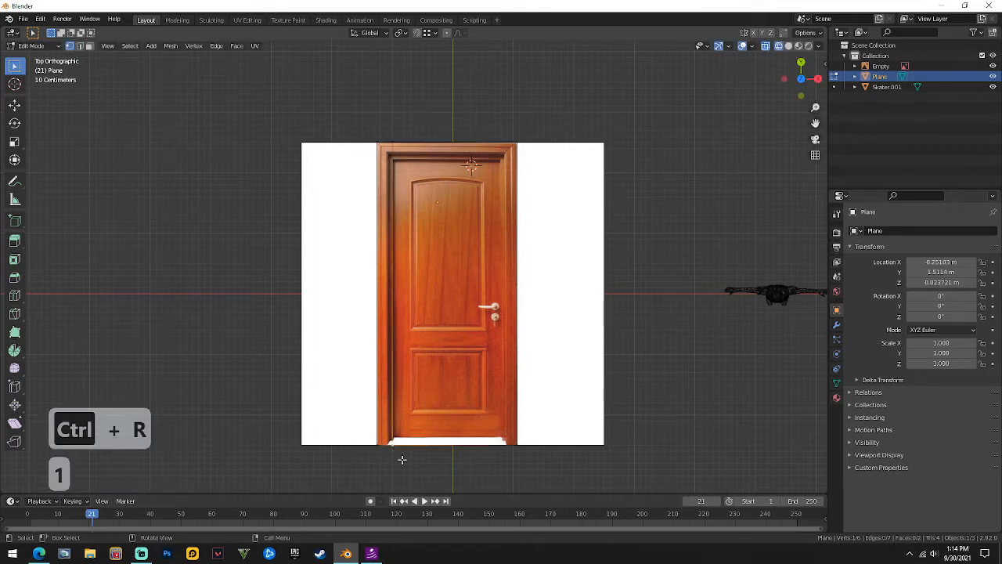
key(g)
key(y)
click(400, 453)
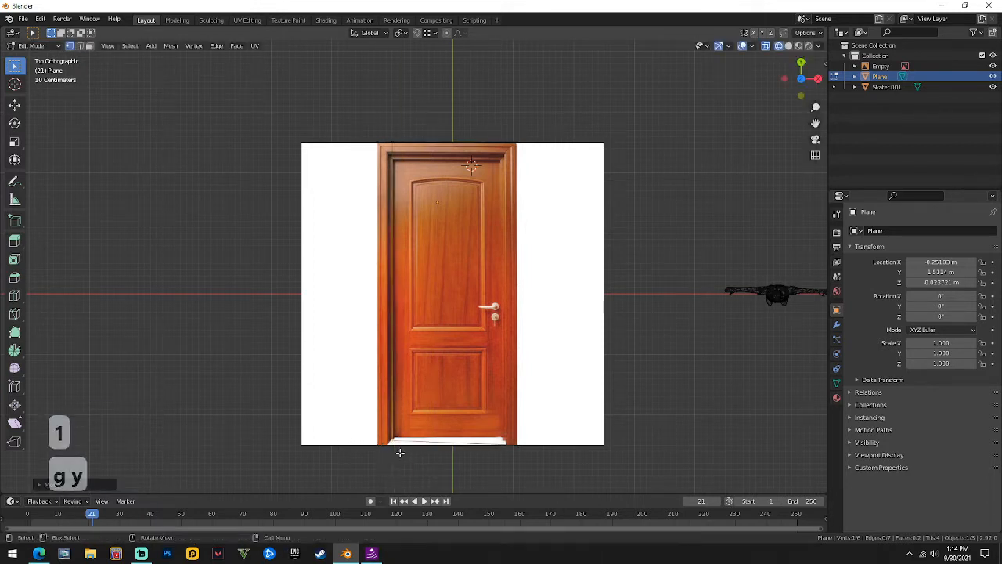
key(ctrl+z)
key(ctrl+z)
key(ctrl+z)
key(ctrl+z)
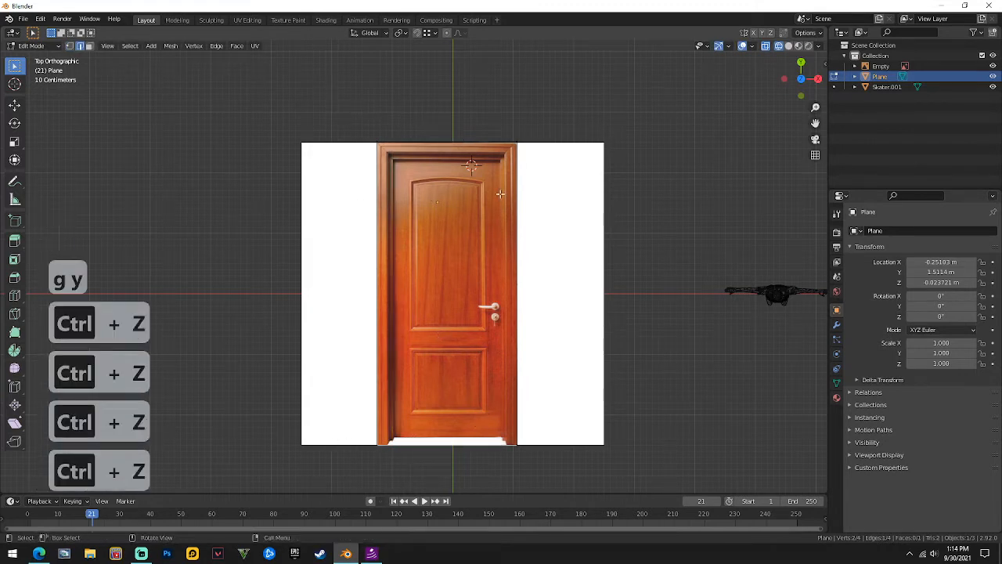
key(3)
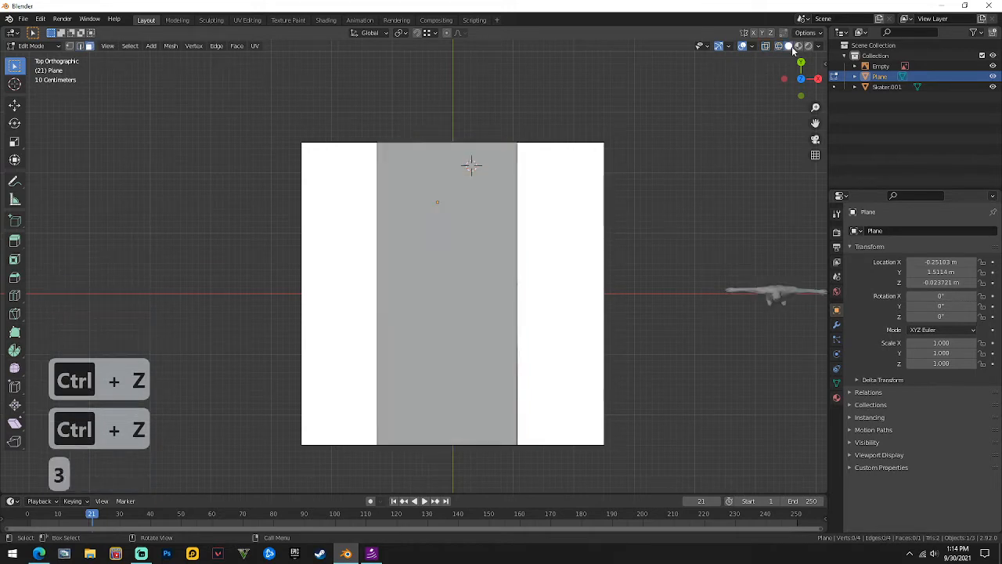
Orbit around the door plane while toggling in and out of edit mode.
drag(790, 50, 538, 71)
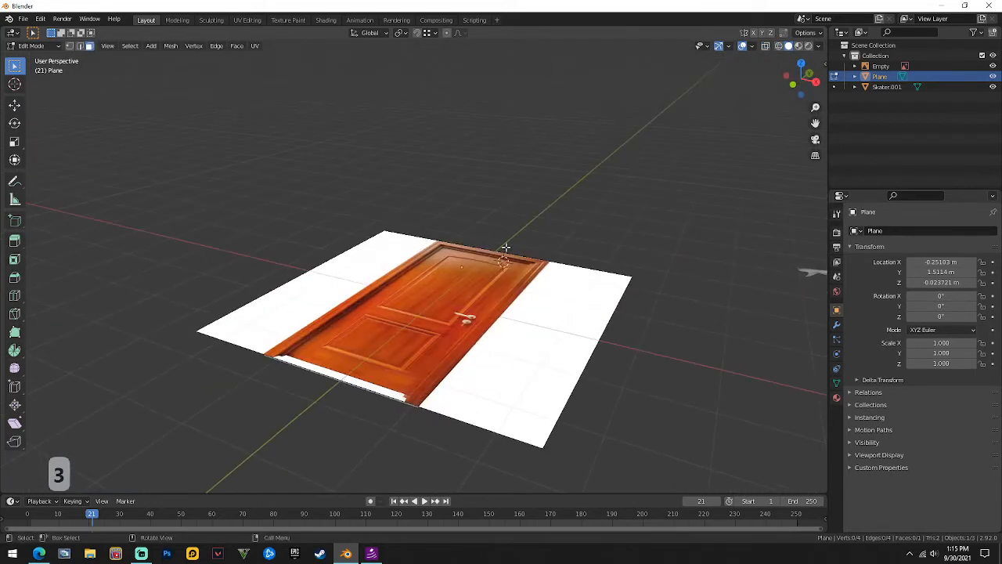
drag(785, 67, 774, 138)
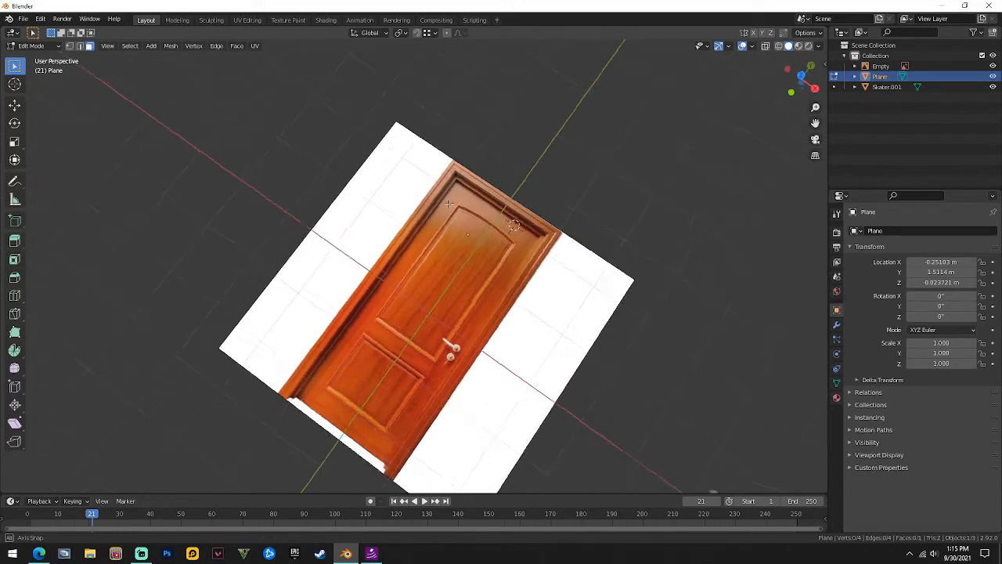
key(e)
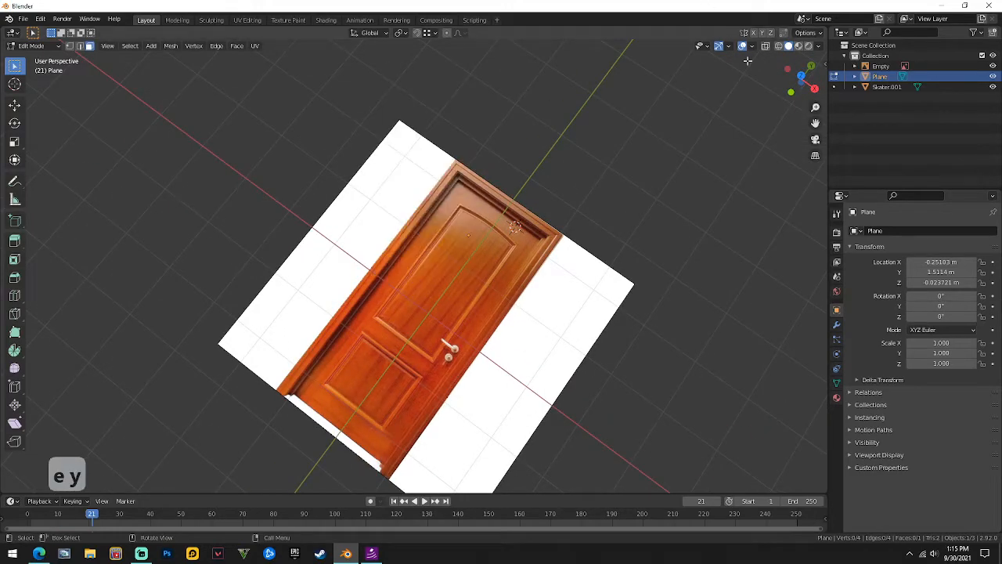
key(Tab)
middle_drag(547, 117, 587, 479)
key(Tab)
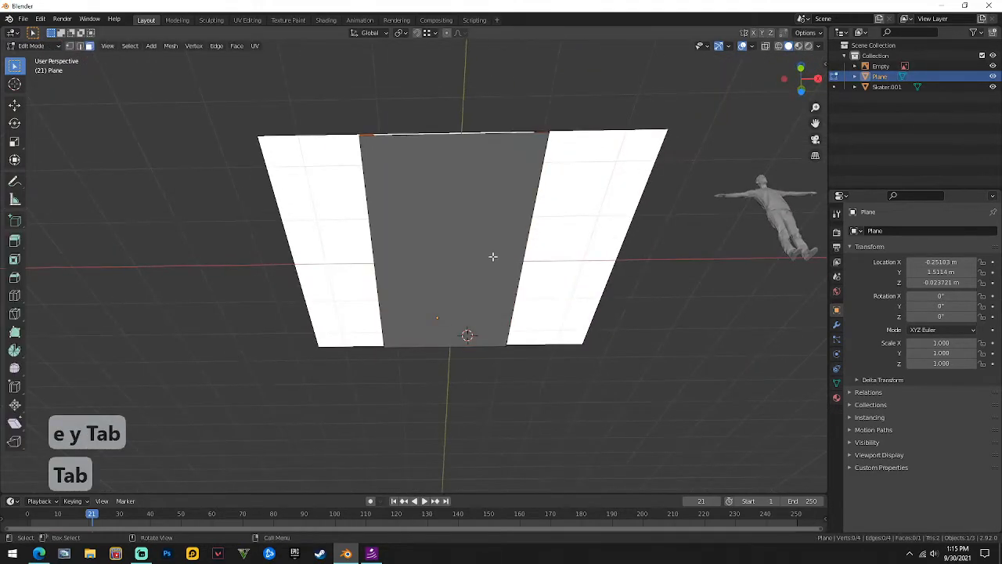
middle_drag(493, 257, 490, 354)
key(Tab)
Switch the viewport to solid shading and orbit to a top-down view of the door.
key(e)
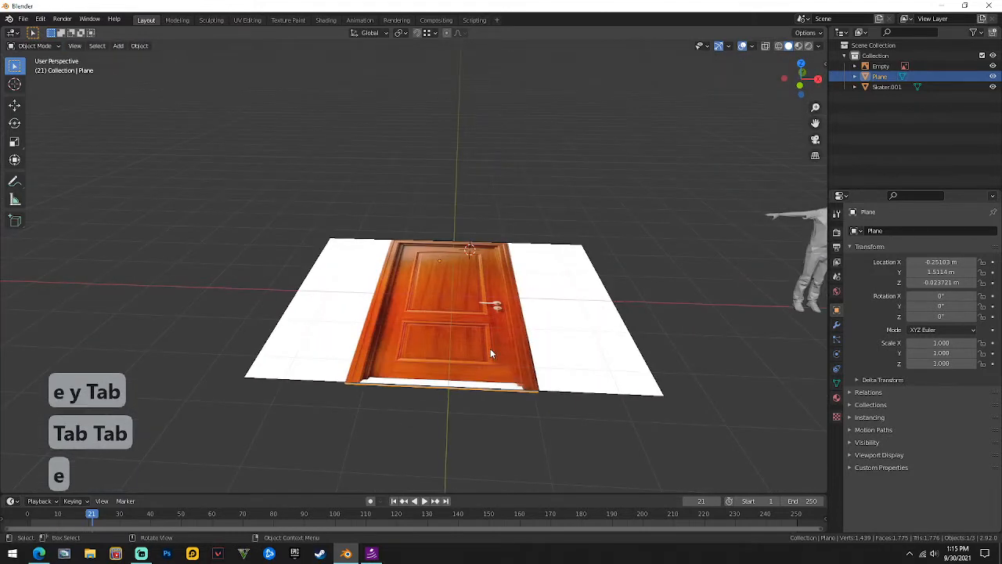
key(z)
right_click(516, 356)
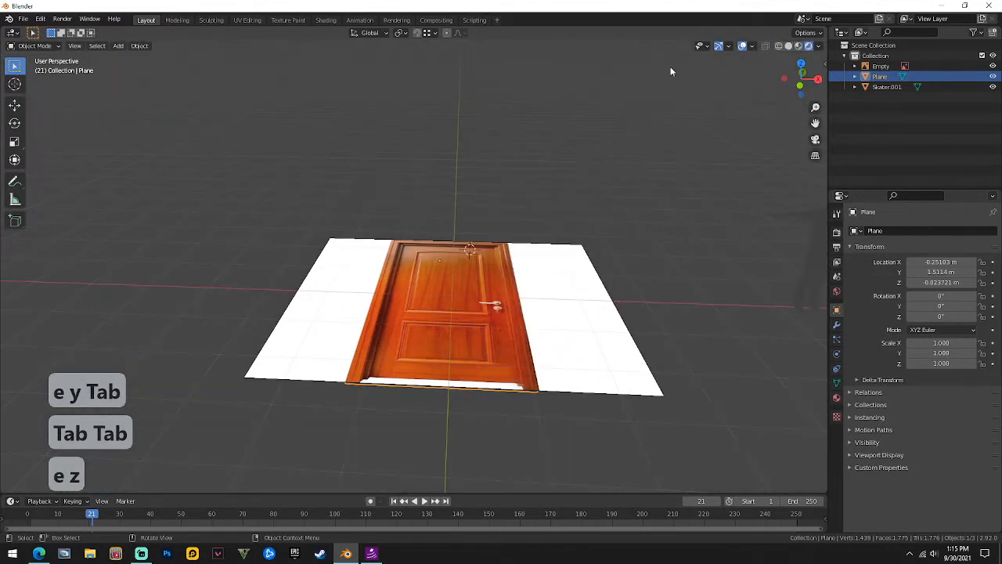
click(789, 45)
key(e)
key(z)
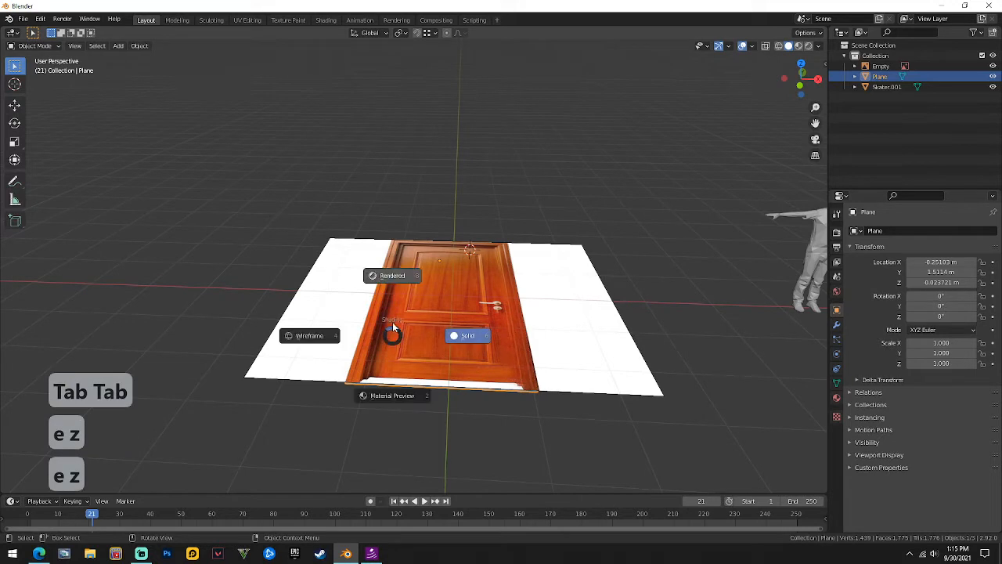
click(447, 327)
middle_drag(425, 379, 419, 365)
key(3)
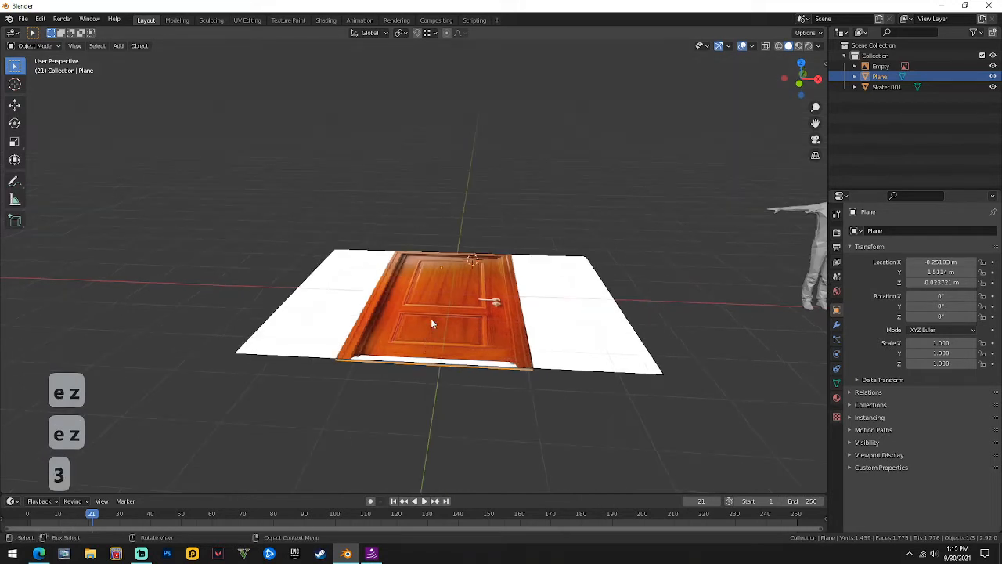
mouse_move(431, 318)
middle_down()
mouse_move(443, 325)
mouse_move(432, 323)
middle_up()
Extrude the door face straight up along Z into a thin slab.
key(Tab)
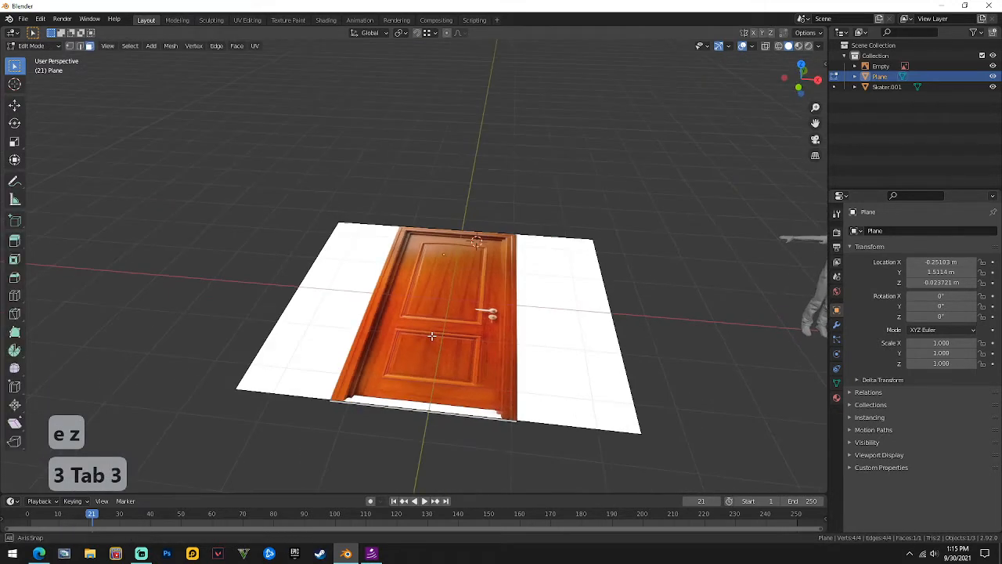
key(e)
key(z)
key(z)
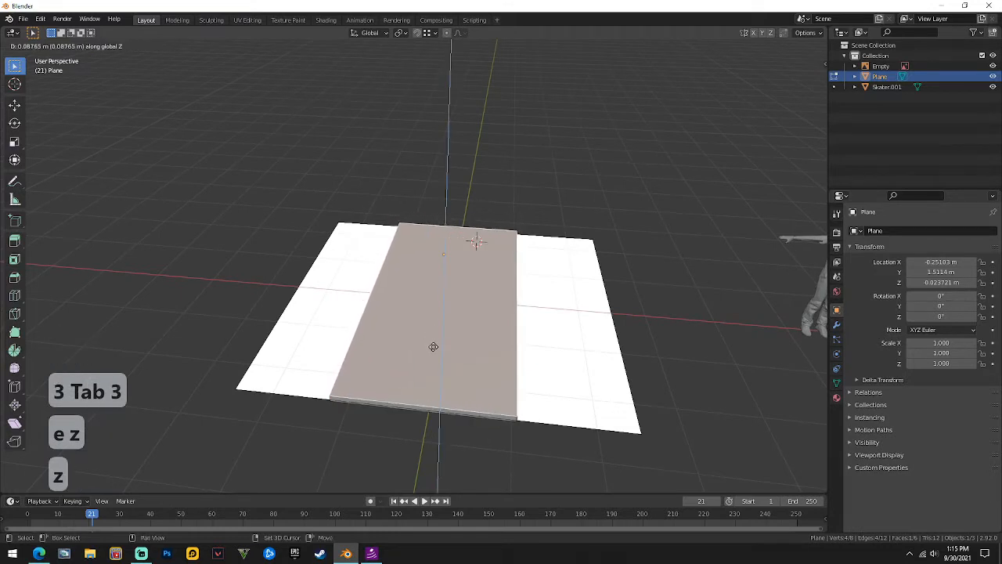
click(433, 336)
key(Tab)
Switch to Material Preview shading and orbit above the door.
click(782, 45)
middle_drag(391, 298, 419, 317)
middle_drag(428, 253, 501, 304)
key(ctrl+r)
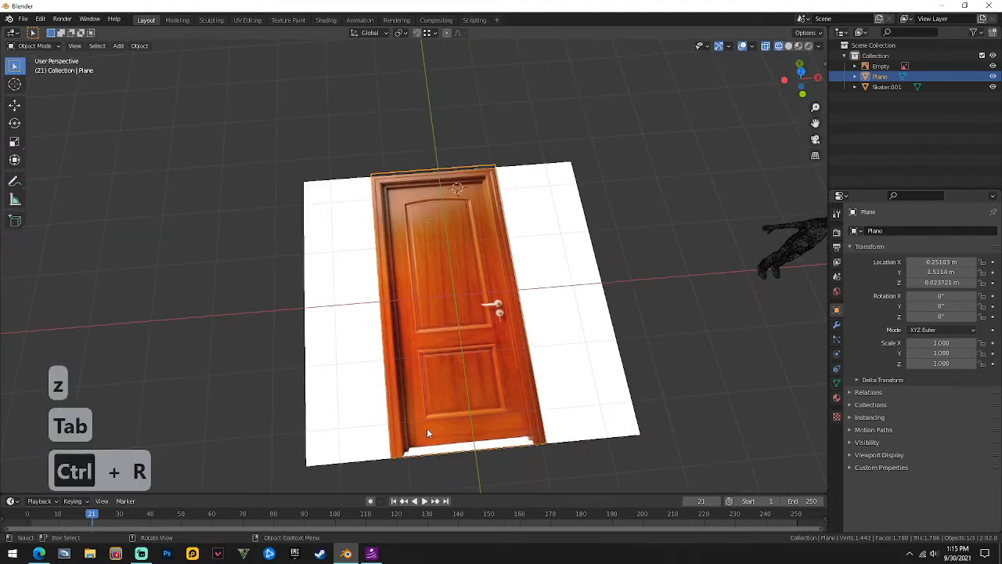
In Edit Mode, add a single loop cut across the door block.
mouse_move(426, 433)
middle_down()
mouse_move(417, 432)
mouse_move(432, 427)
middle_up()
key(Tab)
key(ctrl+r)
click(415, 476)
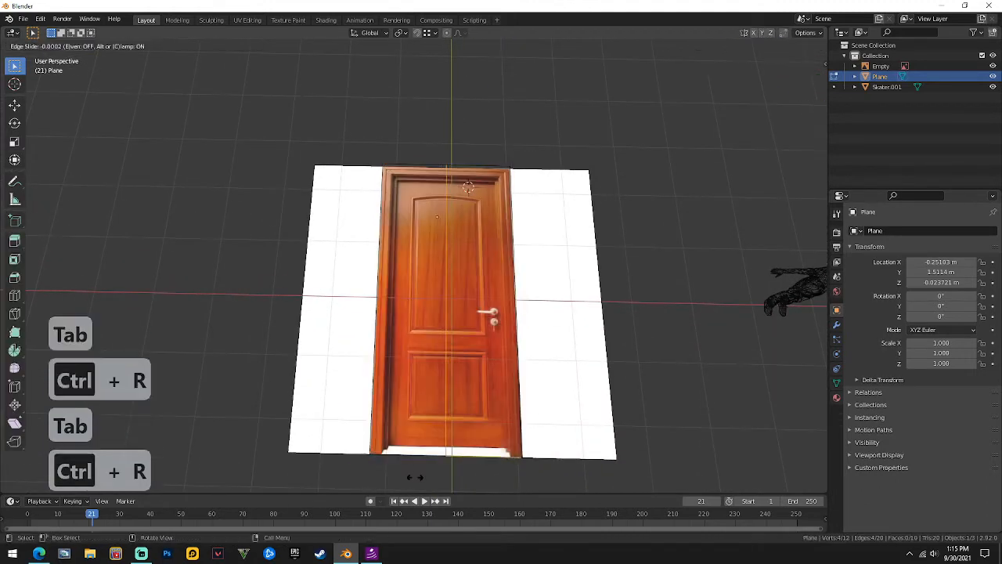
click(375, 465)
Undo the extra second loop cut and orbit until the door stands upright.
key(ctrl+r)
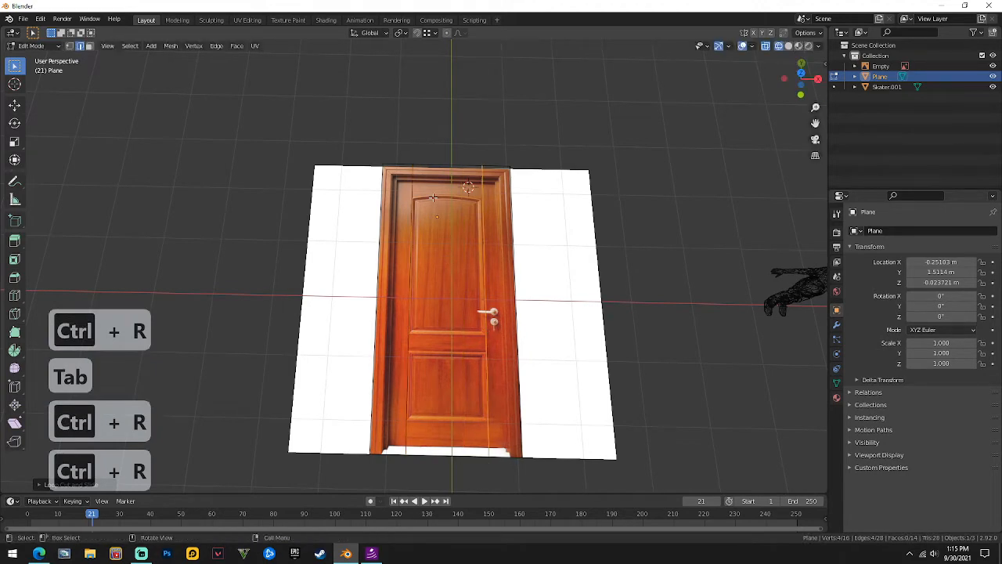
middle_drag(514, 338, 267, 328)
scroll(513, 229, down, 4)
scroll(545, 331, up, 7)
scroll(311, 268, up, 2)
key(ctrl+z)
shift+middle_drag(340, 302, 367, 294)
scroll(429, 298, up, 2)
middle_drag(367, 294, 475, 294)
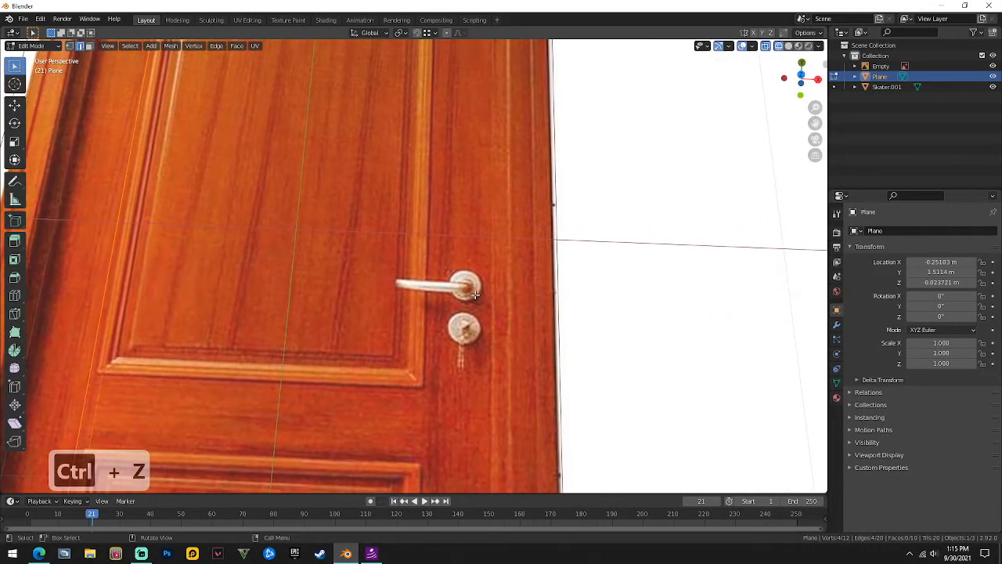
Knife-cut a lever-handle outline into the door face.
key(k)
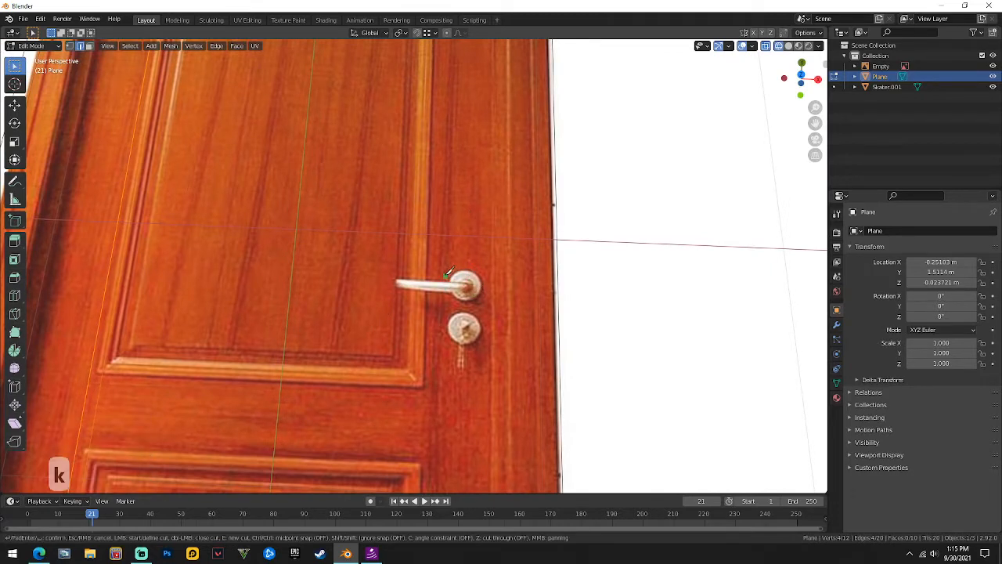
scroll(447, 270, down, 5)
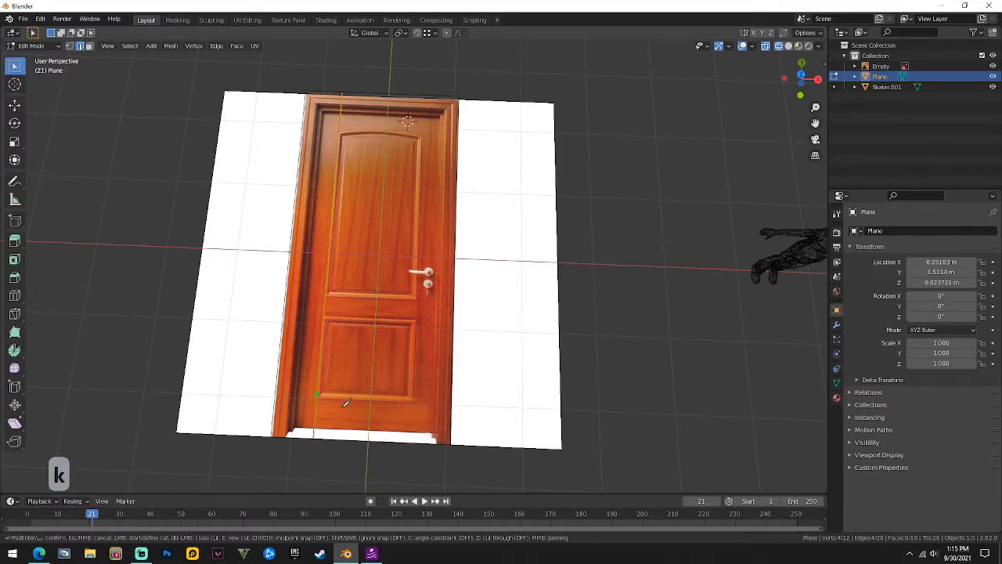
scroll(423, 311, up, 8)
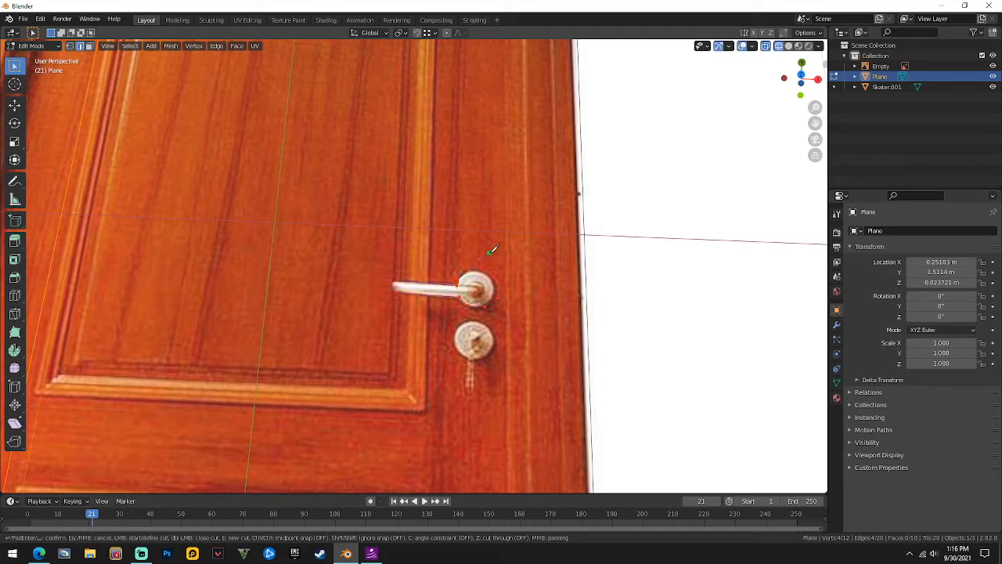
key(Return)
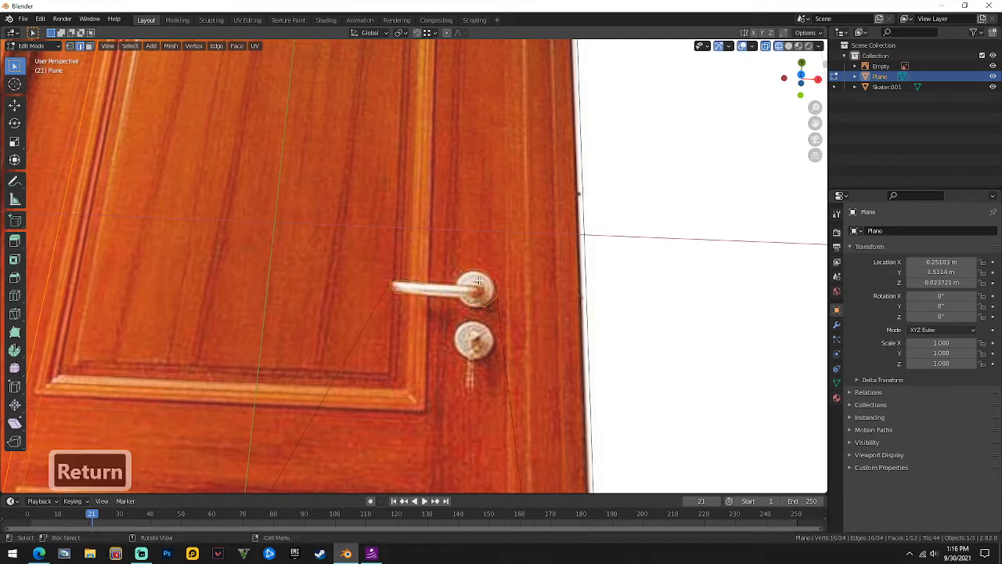
scroll(510, 376, down, 6)
scroll(509, 376, up, 4)
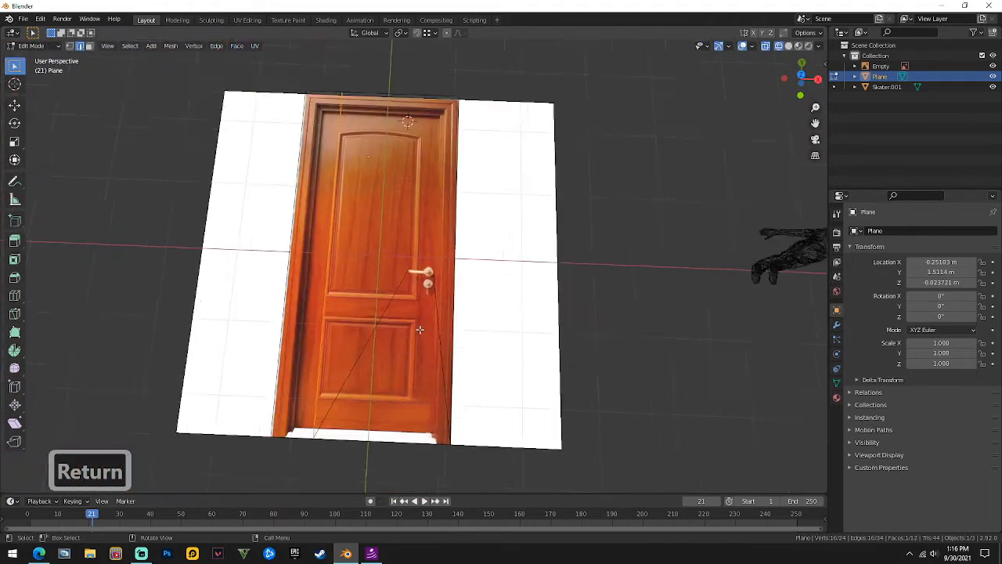
scroll(509, 375, down, 6)
scroll(509, 376, up, 4)
In solid shading, extrude the handle-shaped face straight up along Z into a raised handle.
click(787, 45)
scroll(422, 274, up, 8)
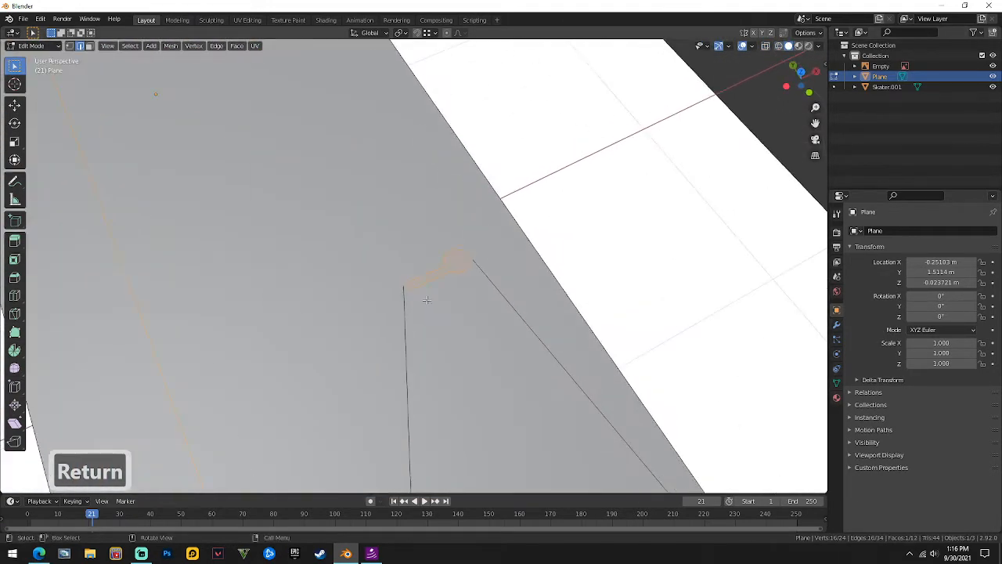
key(3)
middle_drag(483, 258, 494, 340)
key(e)
key(z)
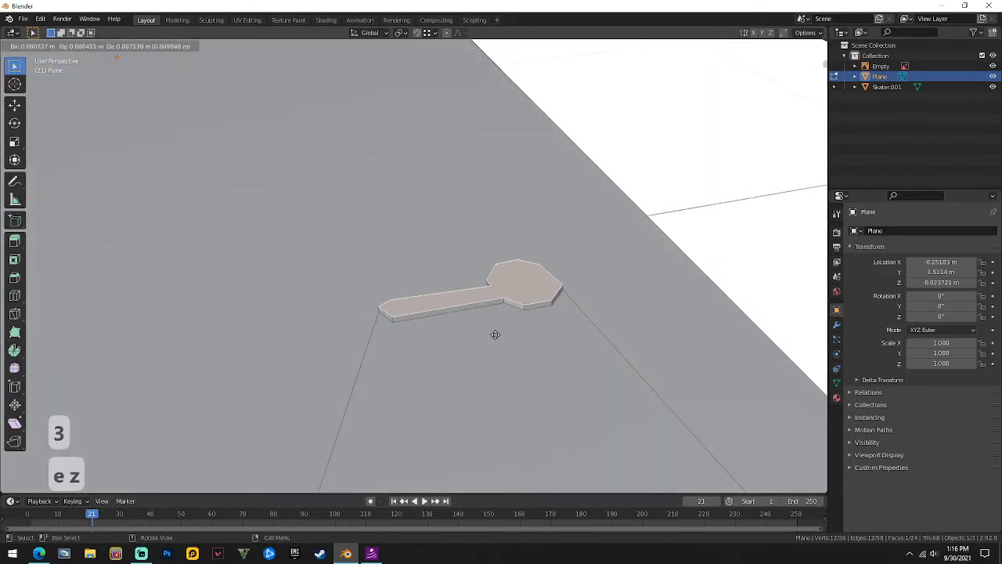
click(495, 334)
key(Tab)
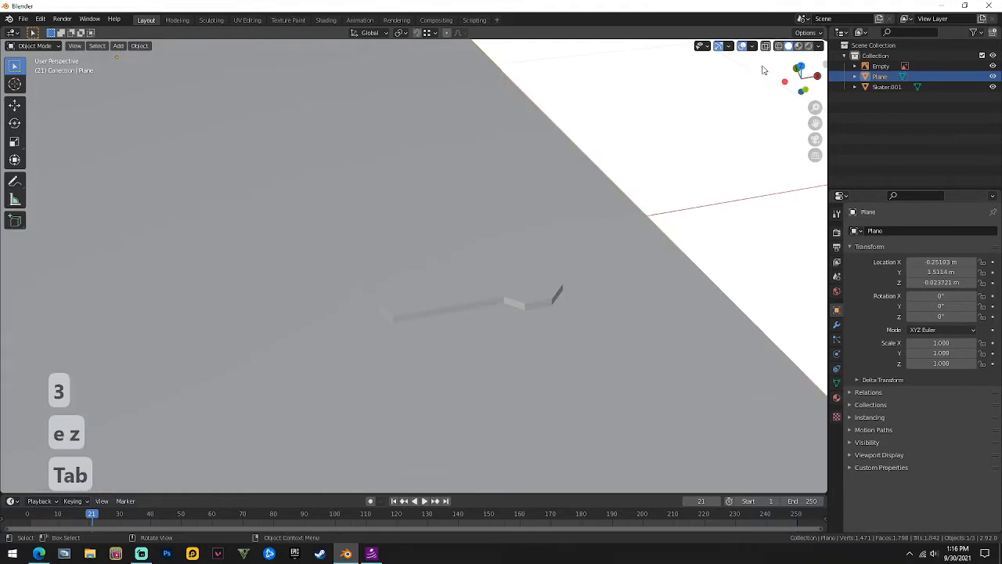
click(799, 47)
middle_drag(587, 201, 550, 247)
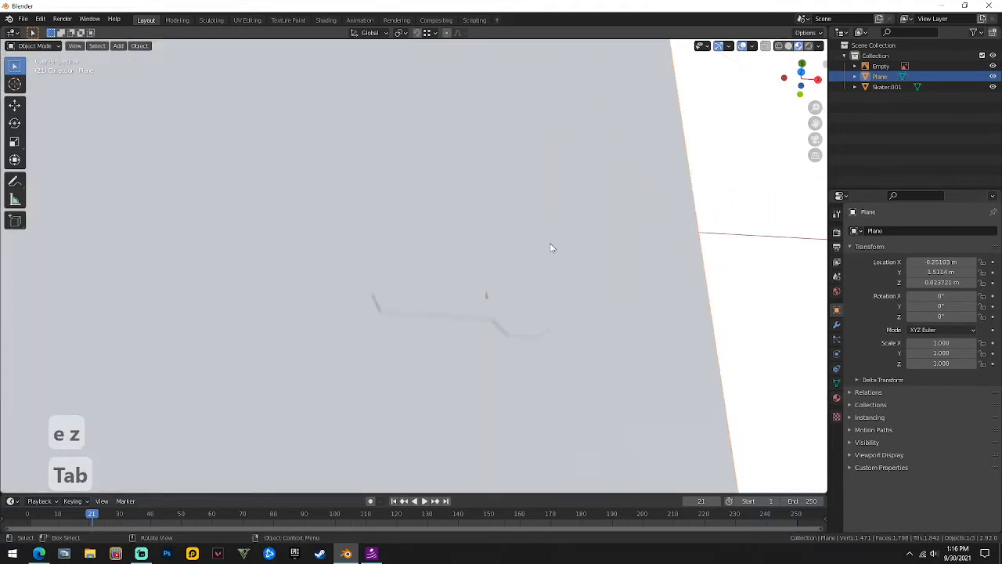
click(809, 47)
click(798, 46)
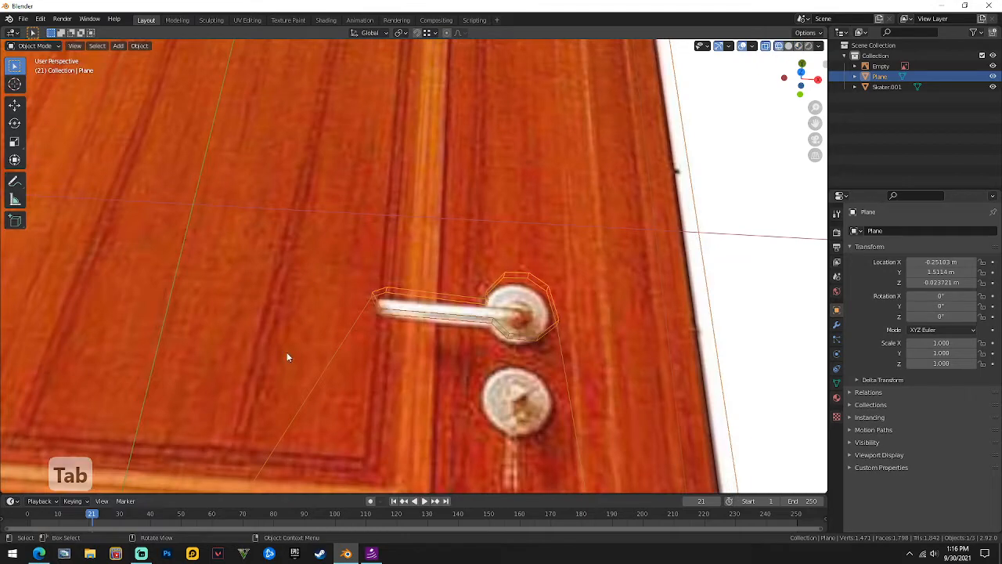
scroll(288, 349, down, 5)
middle_drag(290, 347, 421, 309)
scroll(420, 309, up, 6)
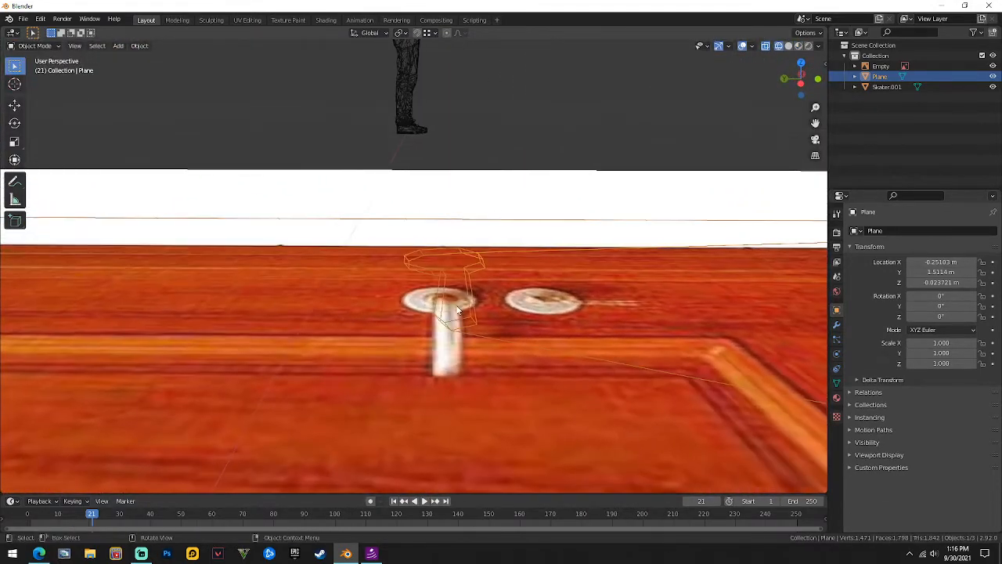
click(457, 309)
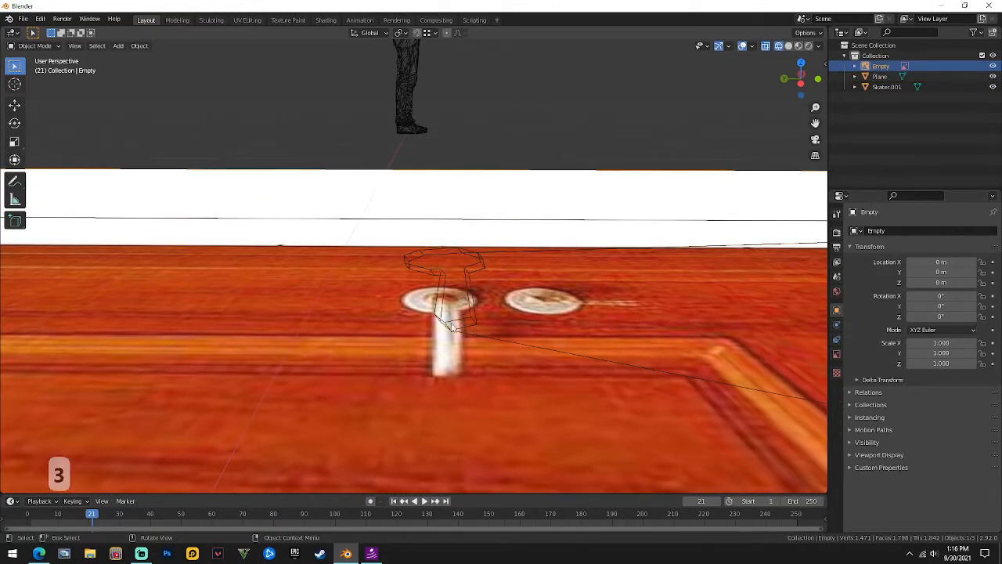
middle_drag(462, 284, 54, 268)
click(789, 45)
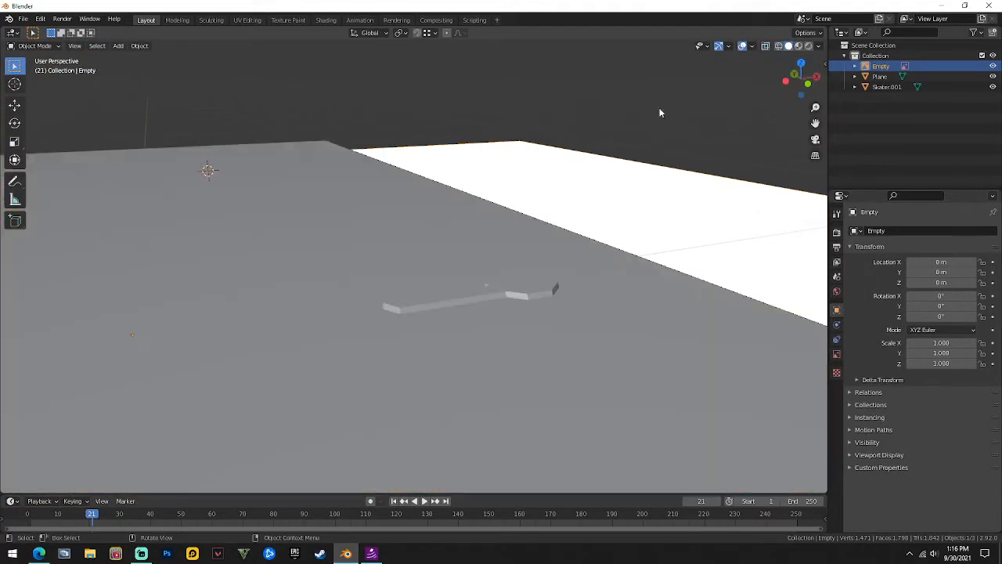
Reselect the door plane and move the handle shape vertically along Z twice.
key(Tab)
click(458, 294)
key(Tab)
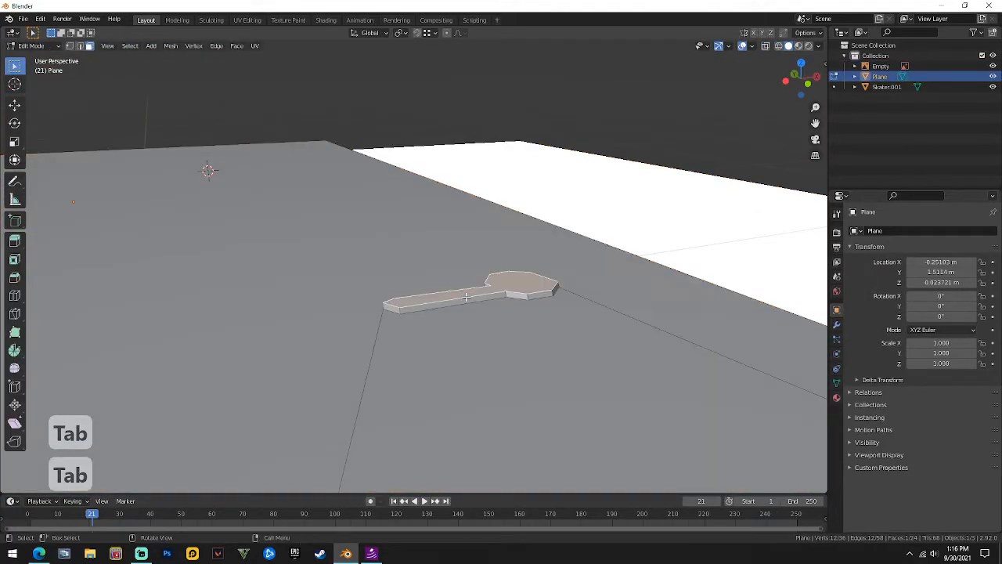
key(g)
key(z)
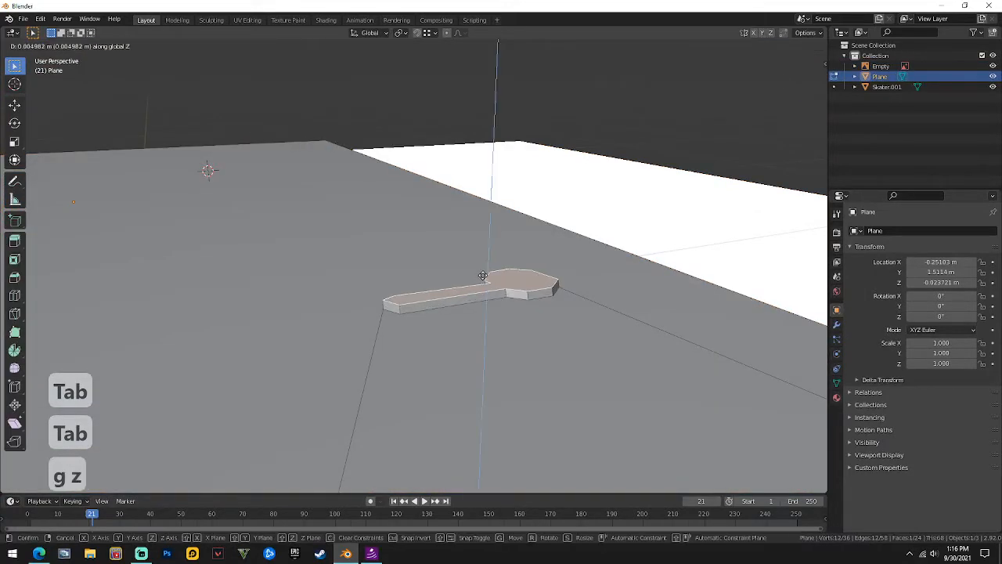
click(483, 275)
middle_drag(483, 276, 443, 289)
key(g)
key(z)
click(505, 295)
Add a loop cut across the handle block and delete the faces at its lower end.
key(ctrl+r)
click(443, 292)
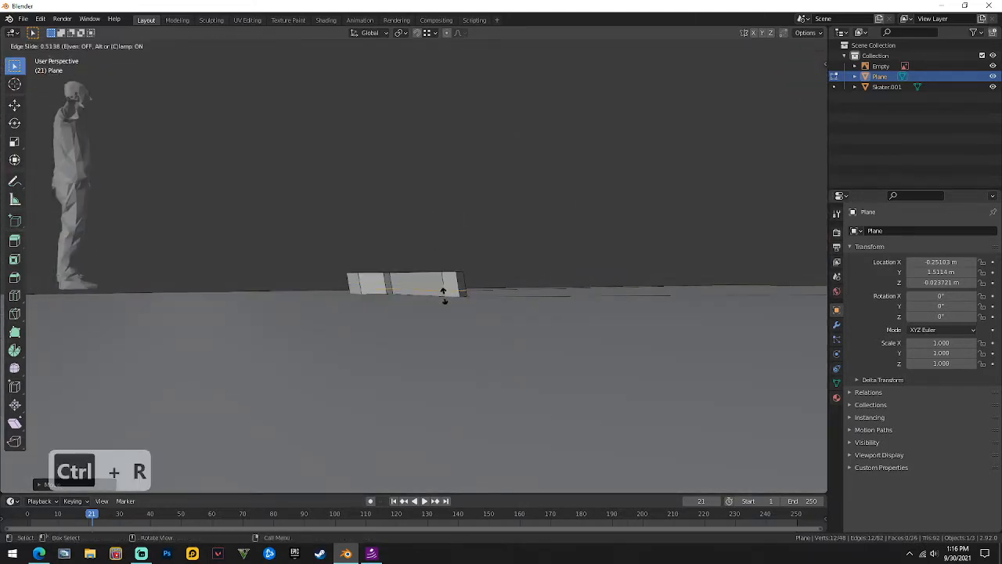
click(443, 292)
key(KP_3)
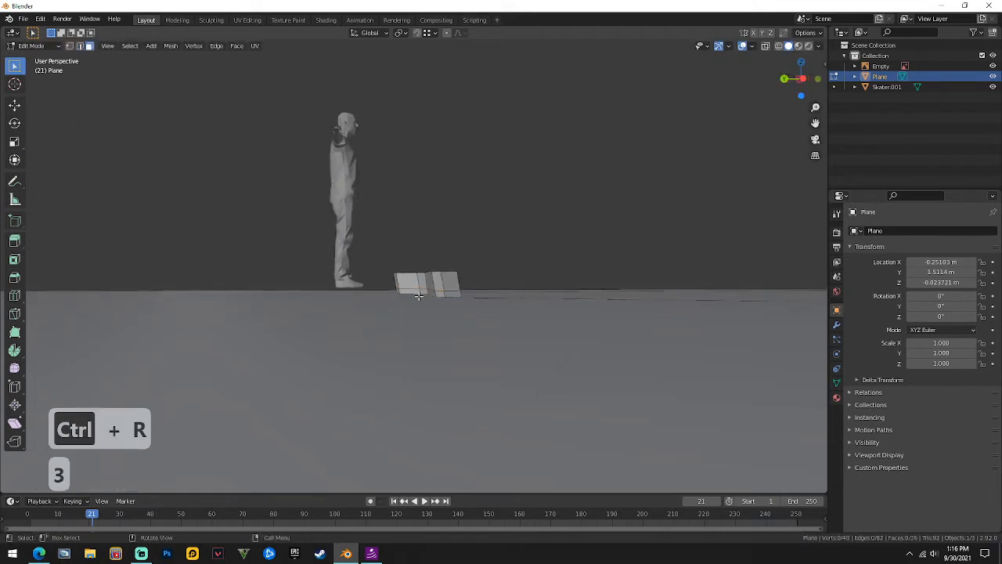
shift+click(447, 293)
shift+click(432, 293)
middle_drag(433, 294, 412, 296)
right_click(429, 297)
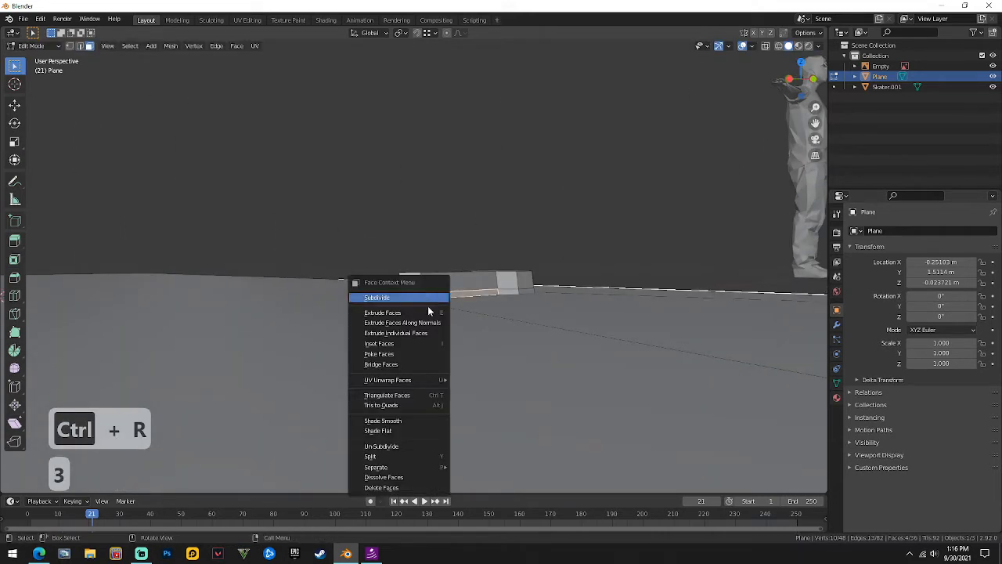
click(384, 488)
Fill the opened gaps in the handle block with new faces.
scroll(496, 295, up, 3)
middle_drag(496, 295, 327, 375)
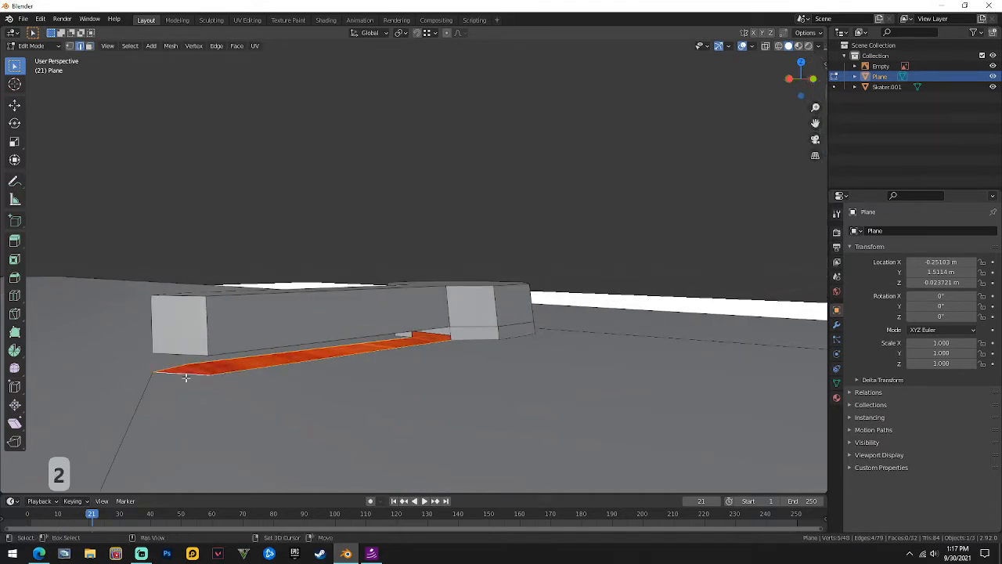
key(f)
middle_drag(371, 369, 389, 359)
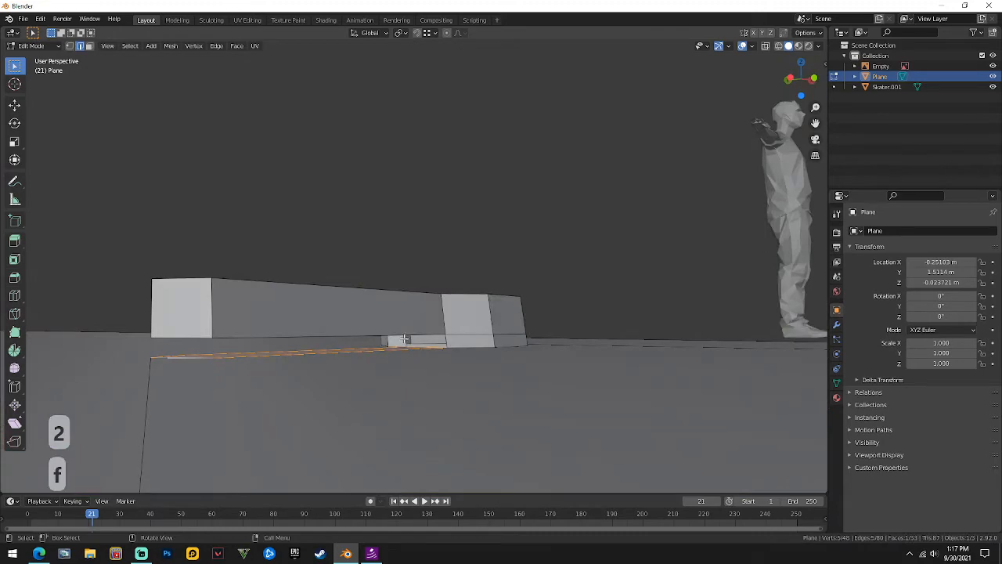
click(406, 339)
middle_drag(450, 340, 432, 345)
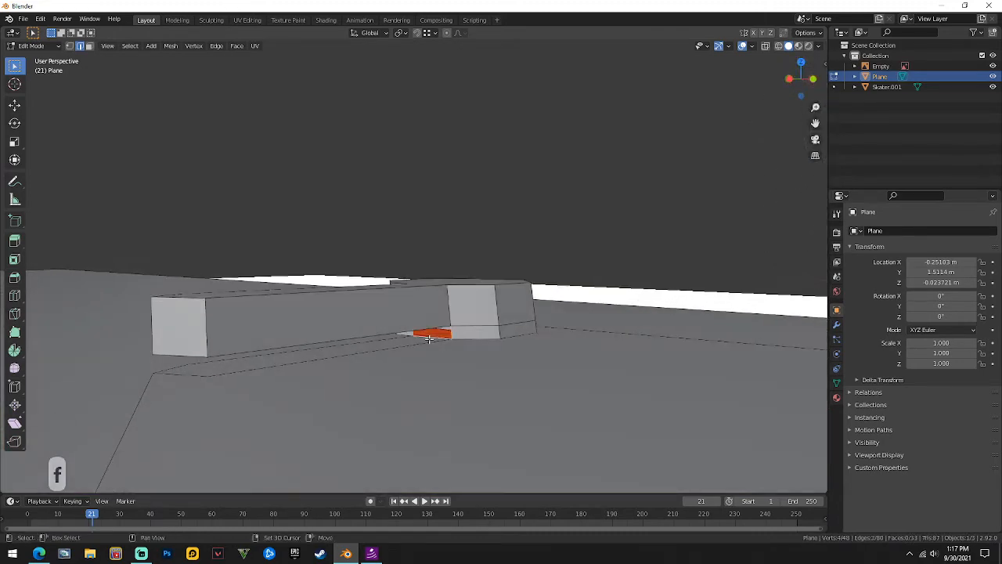
key(f)
scroll(293, 319, up, 6)
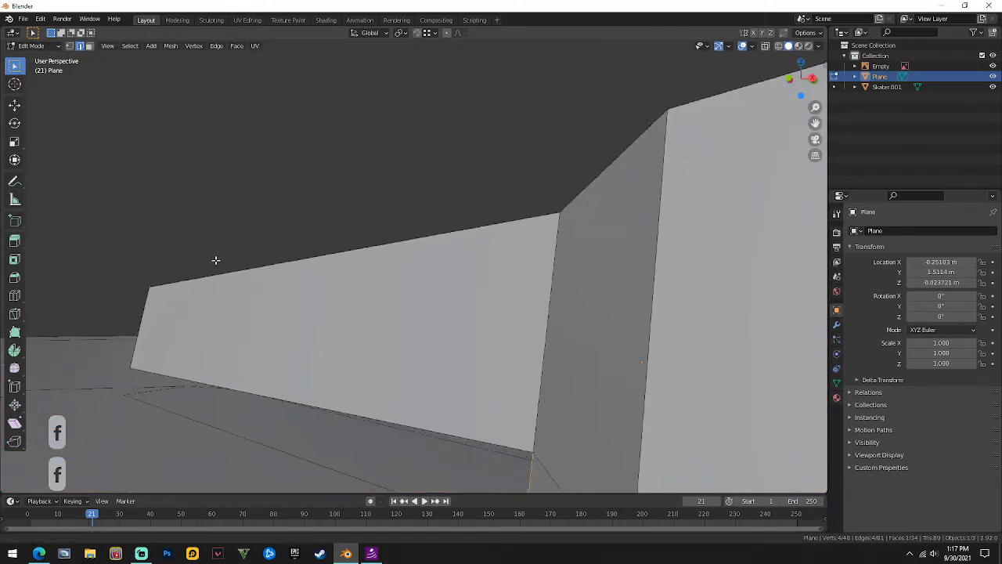
Fill the open boundary along the lower edge so the handle block is closed.
middle_drag(216, 260, 221, 139)
alt+click(232, 272)
middle_drag(232, 272, 378, 323)
scroll(378, 323, down, 6)
key(f)
scroll(379, 293, down, 2)
key(Tab)
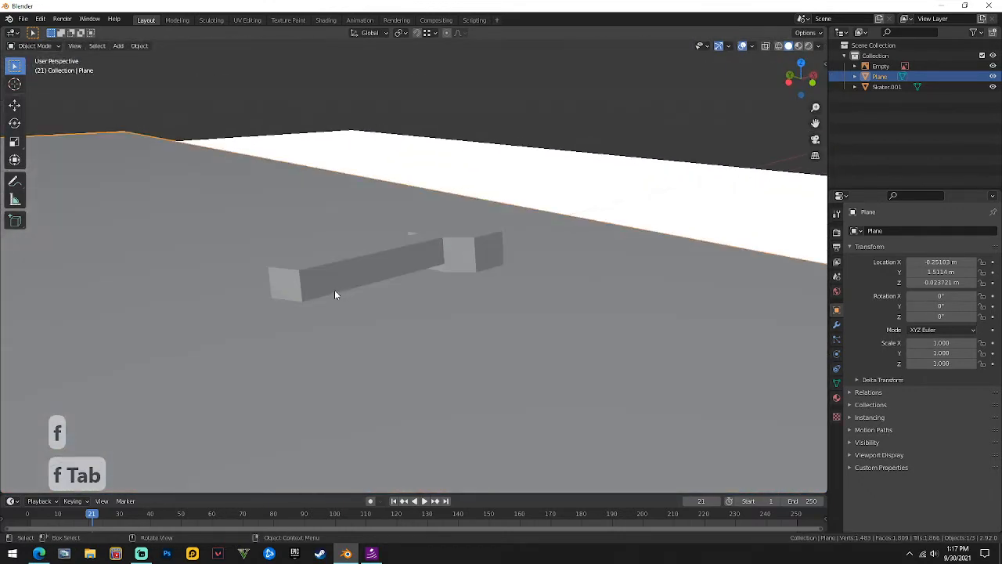
Switch to wireframe shading to see the door reference image beneath the slab.
mouse_move(335, 294)
middle_down()
mouse_move(423, 266)
mouse_move(315, 280)
mouse_move(311, 311)
middle_up()
scroll(311, 311, down, 7)
click(778, 47)
mouse_move(408, 290)
middle_down()
mouse_move(390, 267)
mouse_move(423, 246)
mouse_move(264, 290)
mouse_move(373, 348)
mouse_move(396, 266)
mouse_move(462, 239)
mouse_move(430, 266)
mouse_move(305, 319)
middle_up()
scroll(372, 348, up, 3)
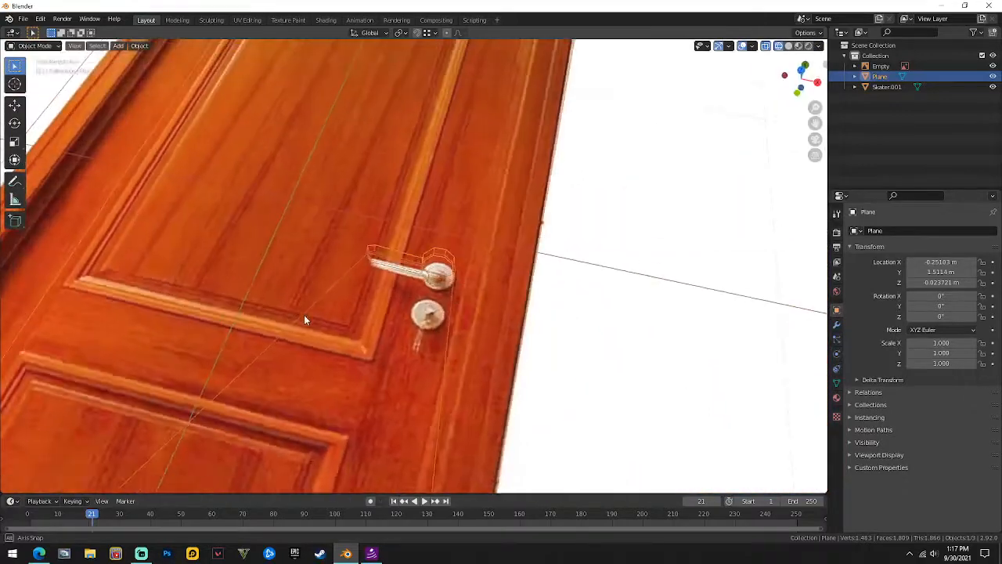
scroll(306, 320, down, 5)
key(Tab)
middle_drag(324, 264, 340, 269)
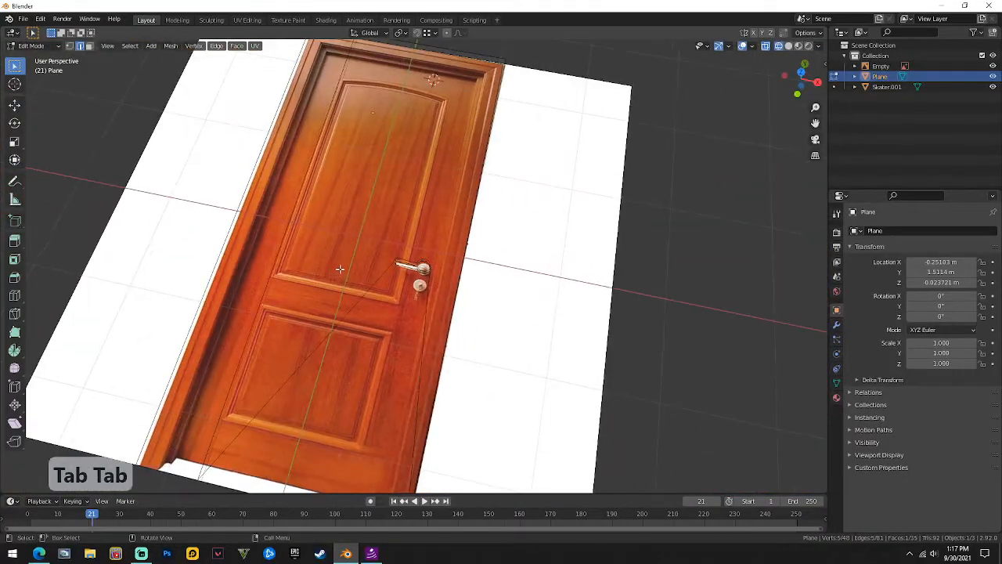
mouse_move(330, 220)
middle_down()
mouse_move(357, 232)
mouse_move(327, 217)
middle_up()
scroll(288, 157, down, 6)
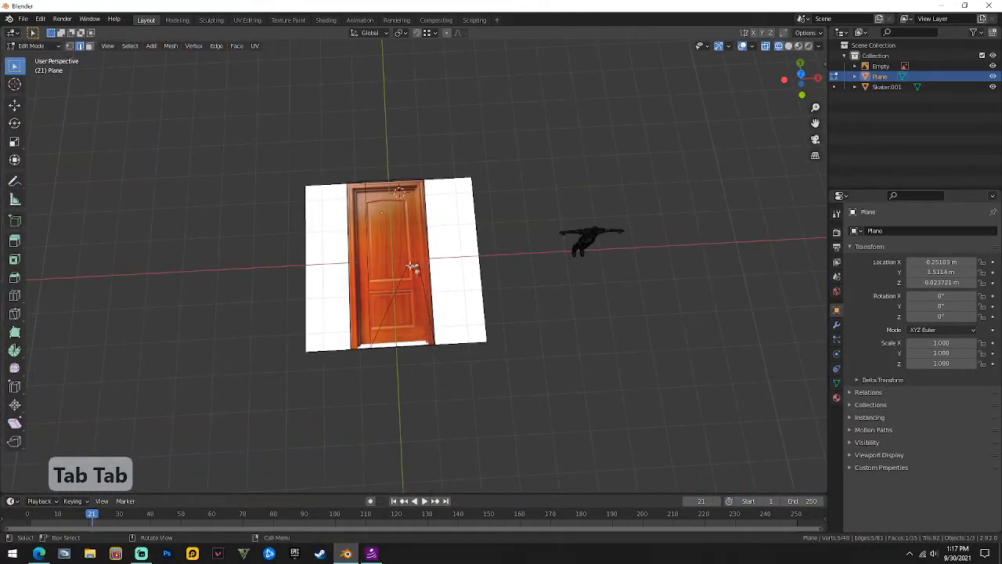
scroll(441, 269, up, 4)
key(Tab)
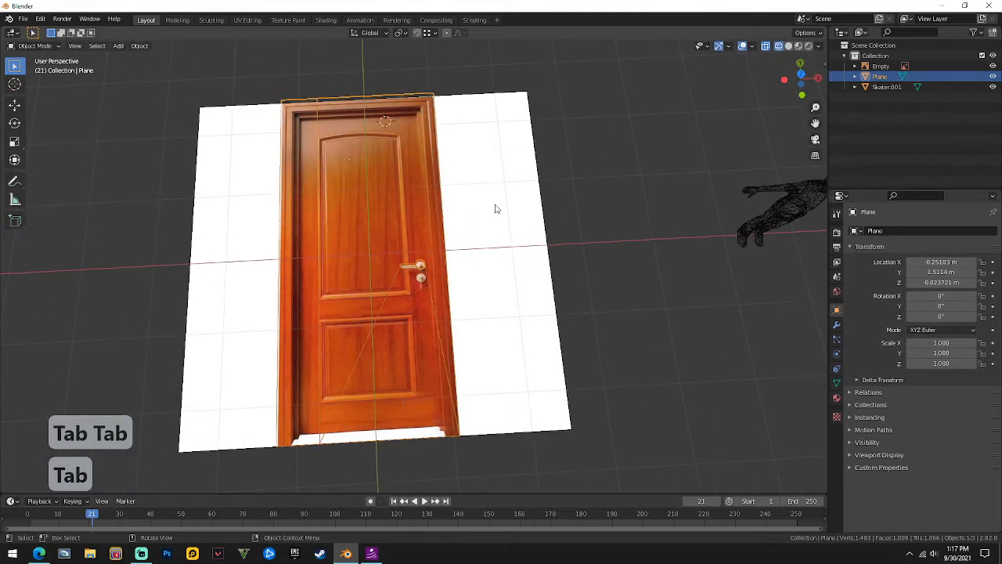
Move the door reference image about 3.7 m along global X, then return to solid shading.
click(495, 205)
key(g)
key(y)
key(x)
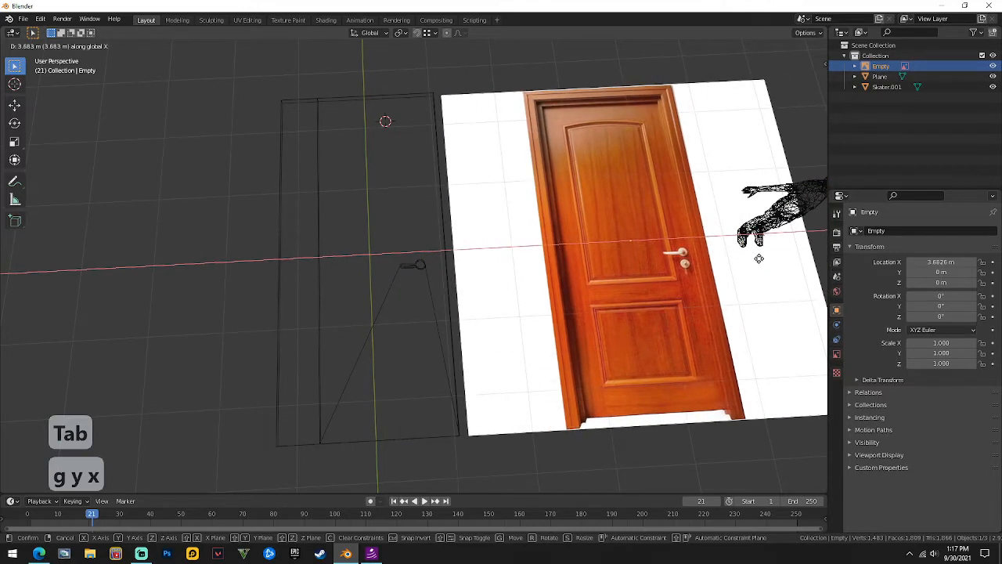
click(758, 258)
shift+middle_drag(621, 268, 584, 265)
click(788, 46)
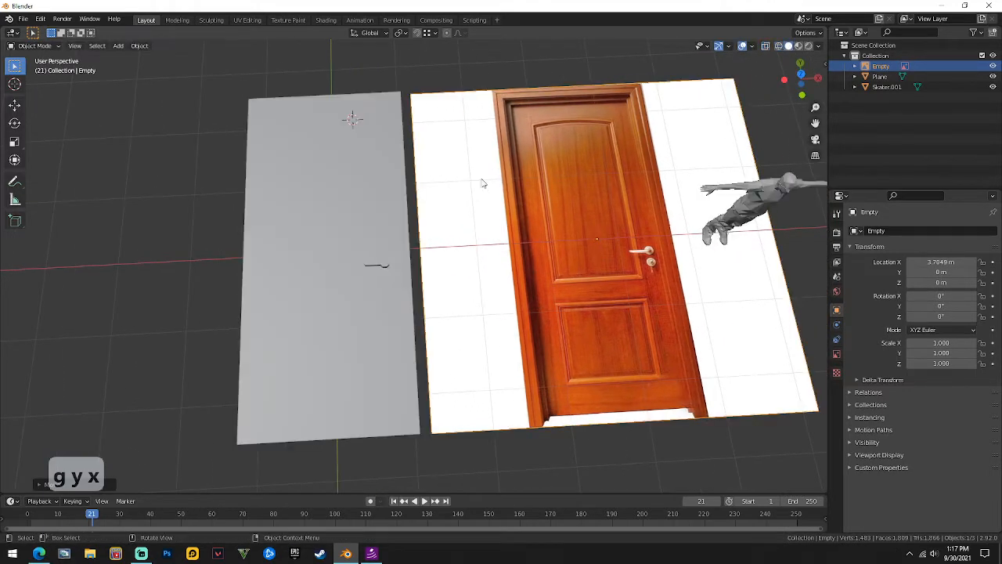
Select the grey slab plane and bring the handle shape into close view.
mouse_move(483, 182)
middle_down()
mouse_move(387, 203)
mouse_move(350, 307)
mouse_move(398, 258)
mouse_move(473, 236)
middle_up()
click(321, 284)
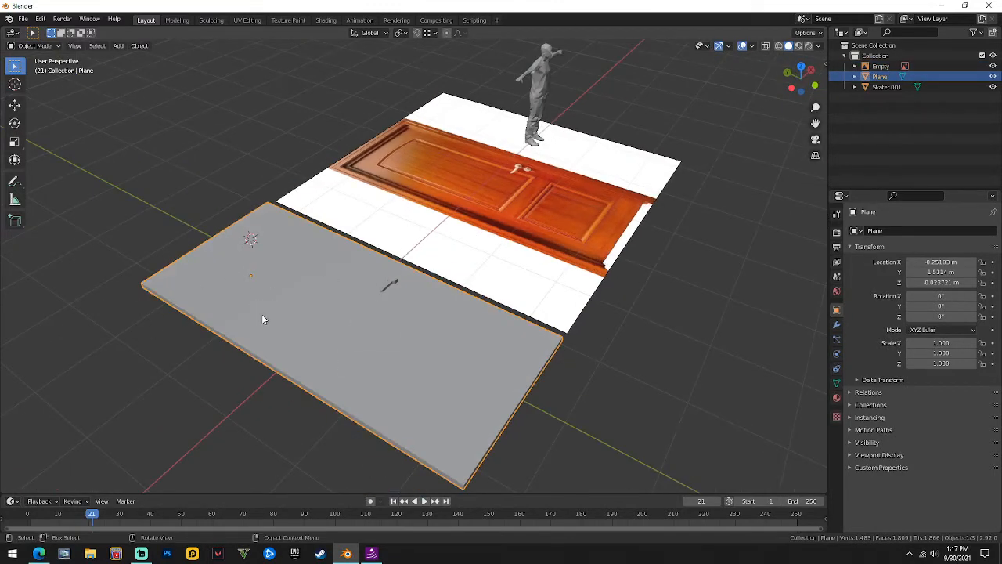
middle_drag(330, 267, 156, 230)
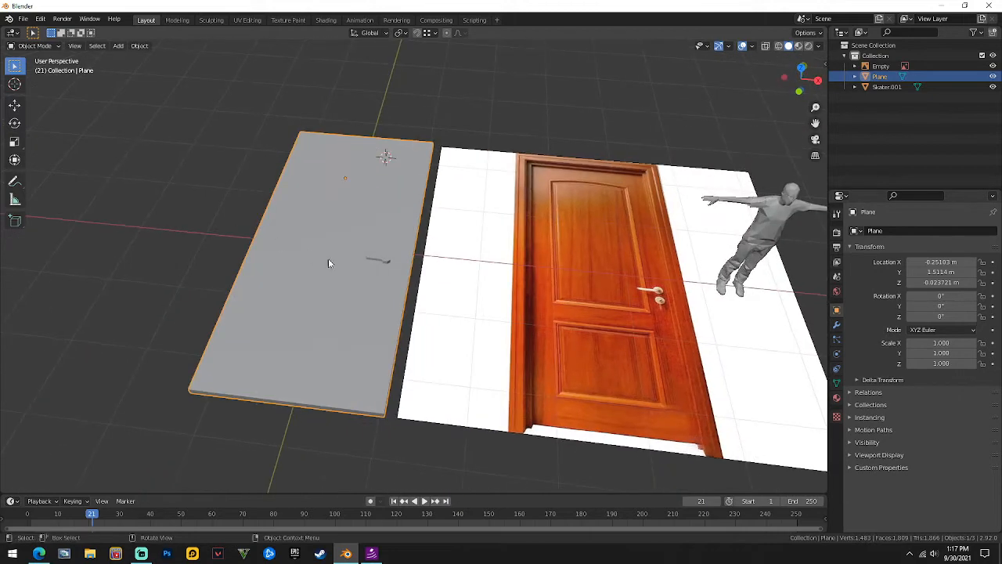
middle_drag(329, 261, 415, 277)
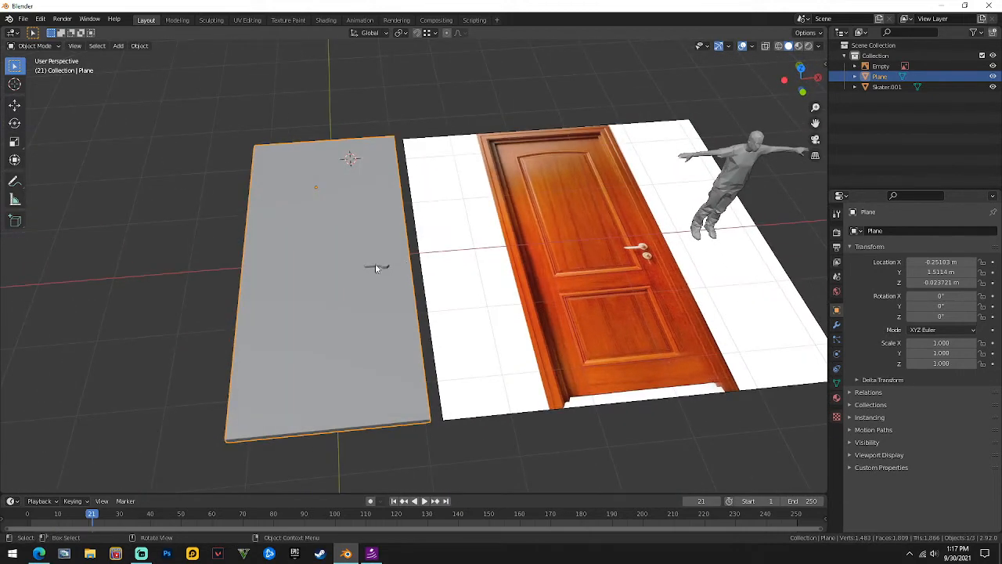
scroll(375, 263, up, 2)
scroll(296, 239, down, 3)
scroll(341, 250, up, 1)
scroll(374, 235, down, 1)
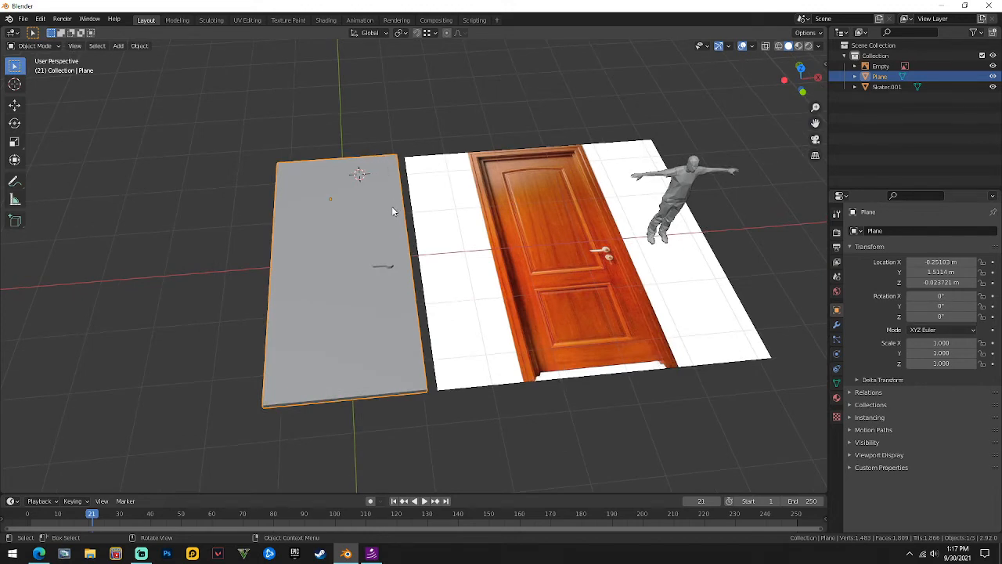
middle_drag(393, 211, 420, 171)
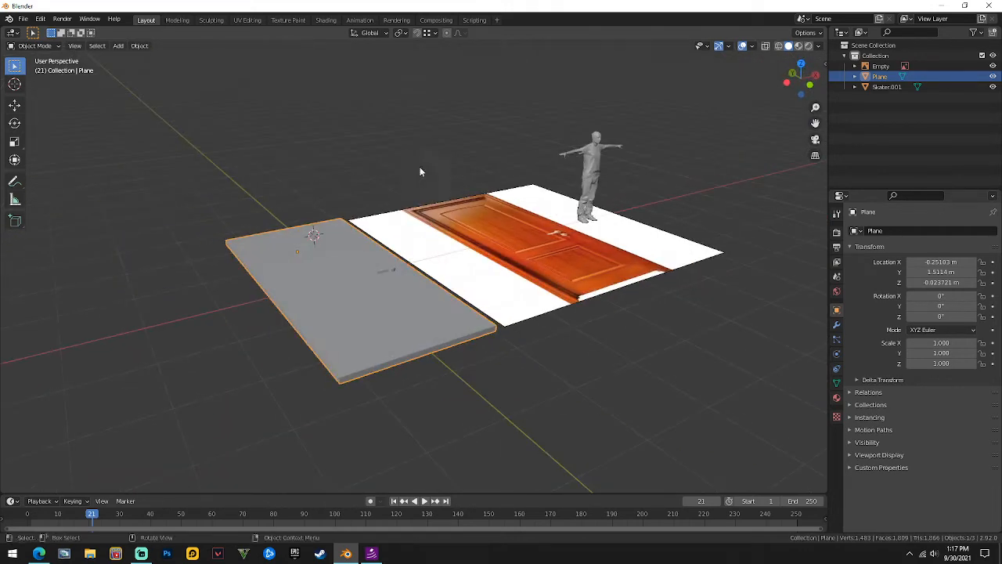
scroll(369, 279, up, 3)
scroll(333, 285, up, 3)
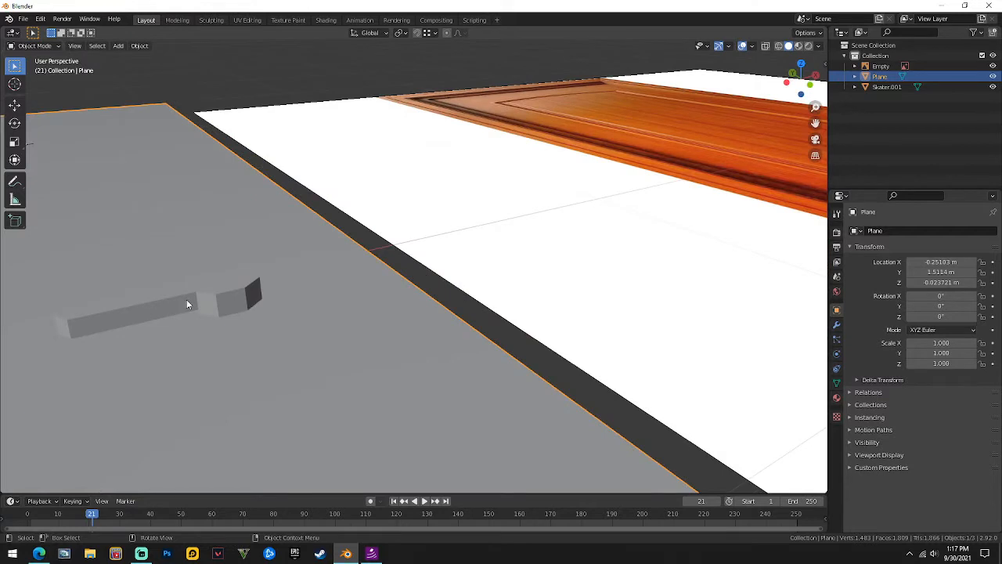
shift+middle_drag(186, 300, 409, 284)
In edge select mode, bevel the handle's top edges.
key(Tab)
key(Tab)
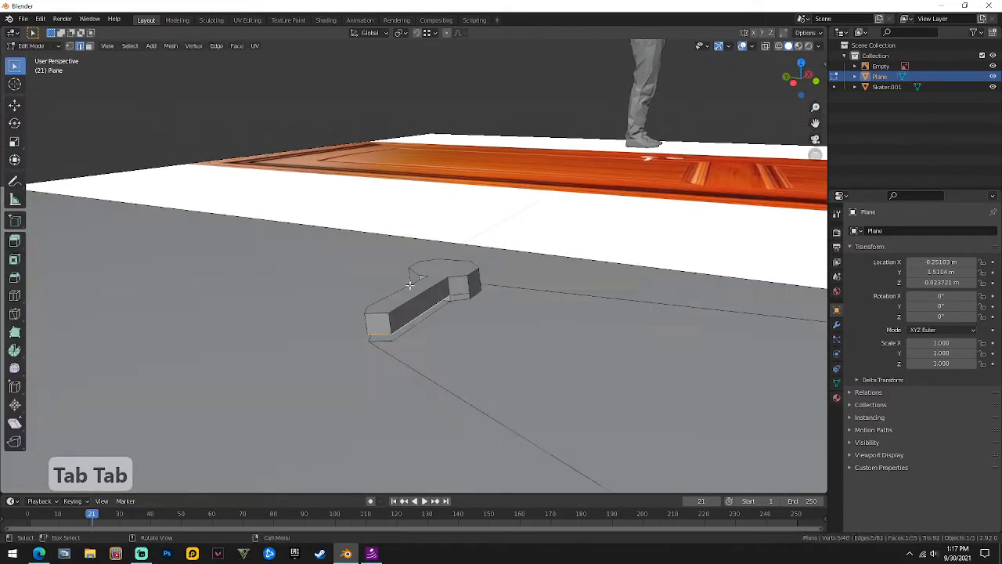
key(2)
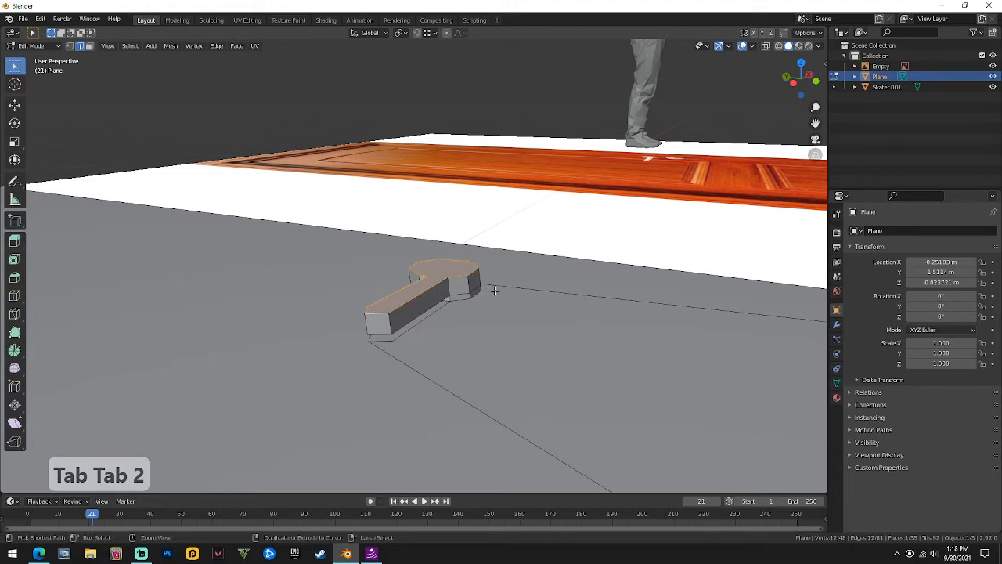
key(ctrl+b)
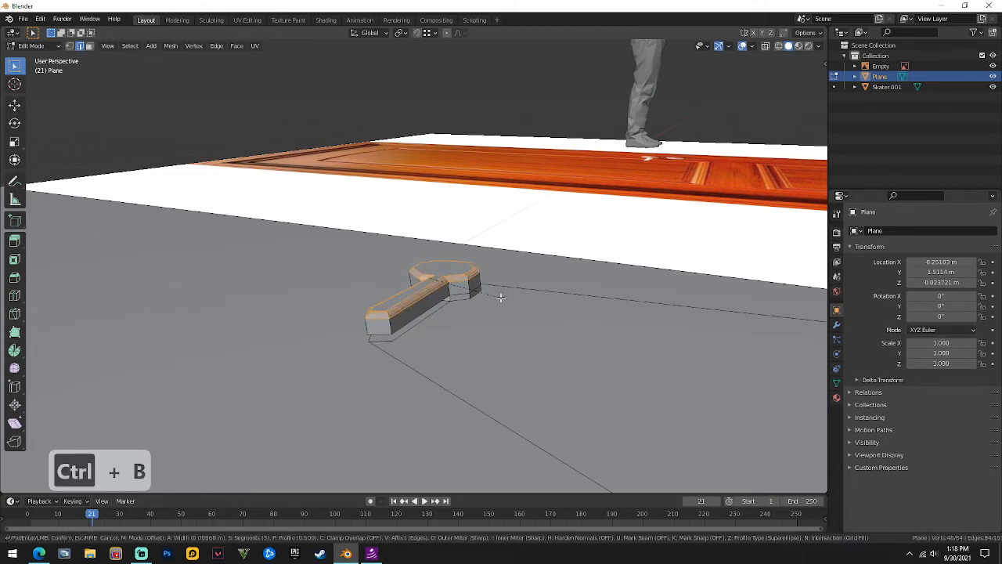
click(501, 296)
key(Tab)
key(Tab)
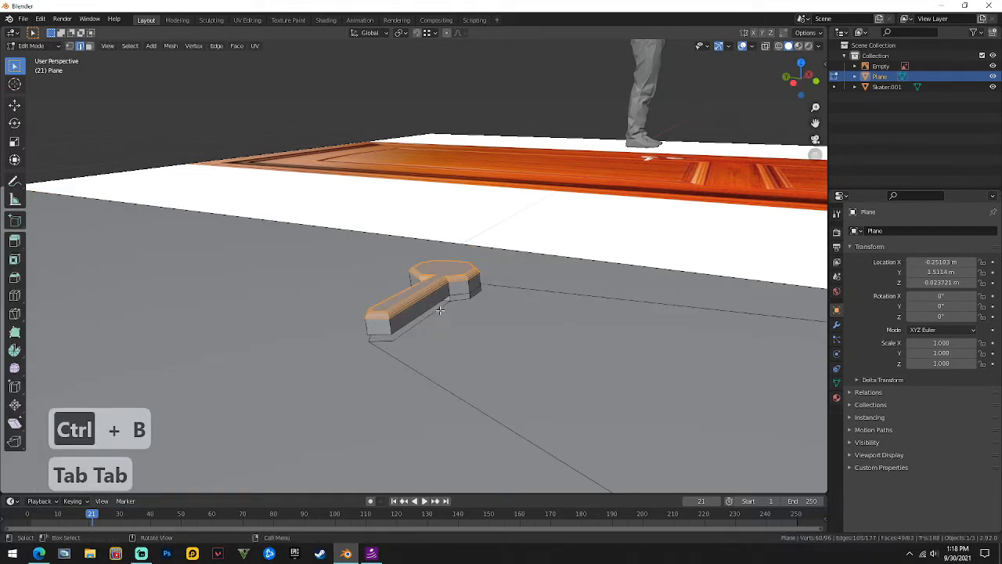
Bevel the handle's lower edge loop and return to Object Mode.
alt+click(412, 316)
key(ctrl+b)
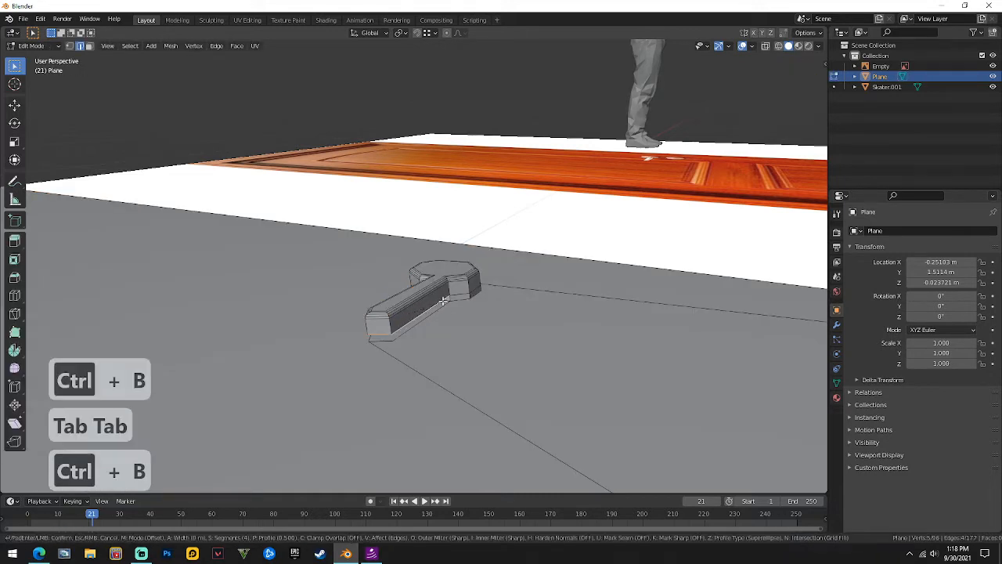
key(Tab)
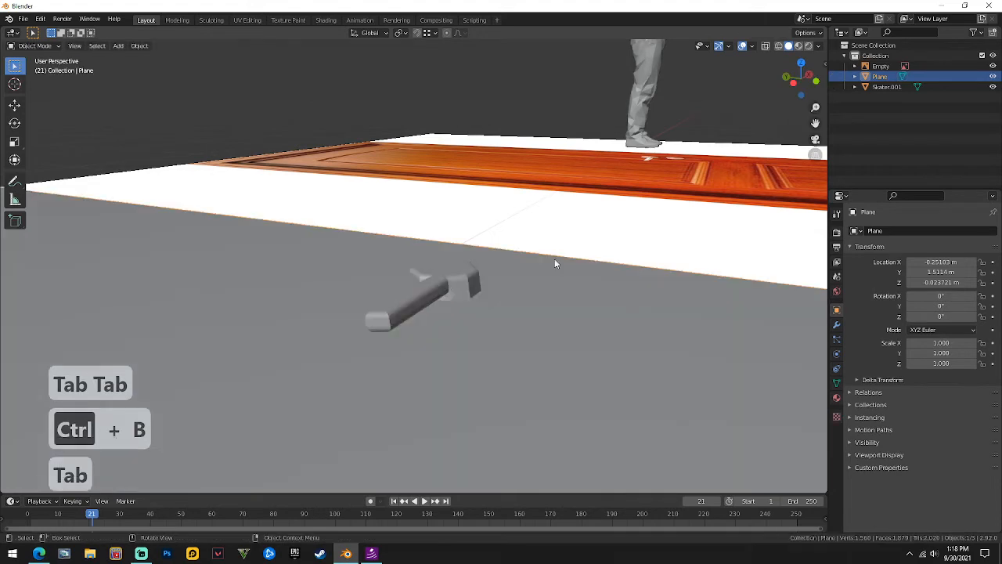
middle_drag(555, 264, 470, 318)
Give the slab smooth shading and enable Auto Smooth in the mesh normals settings.
right_click(360, 310)
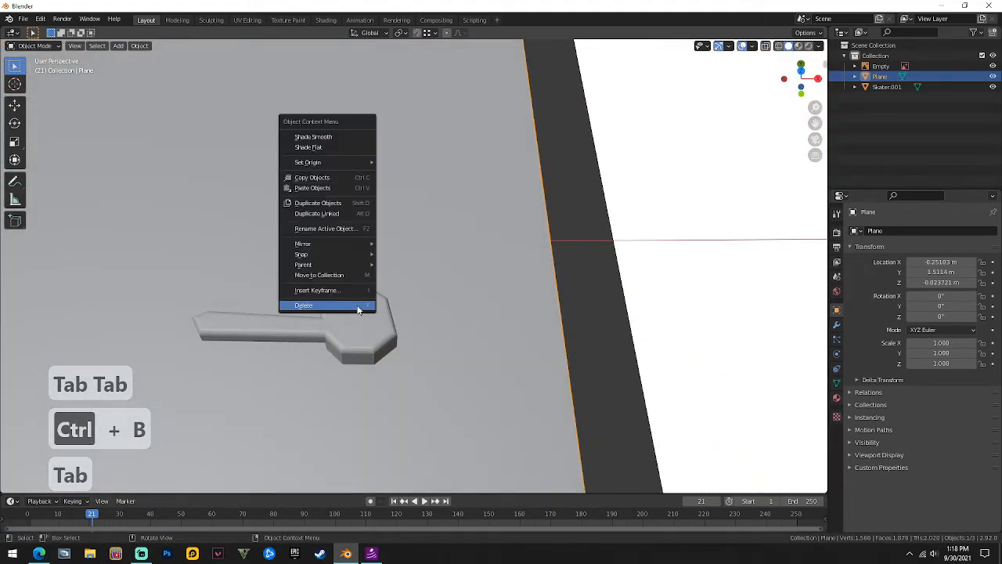
click(325, 134)
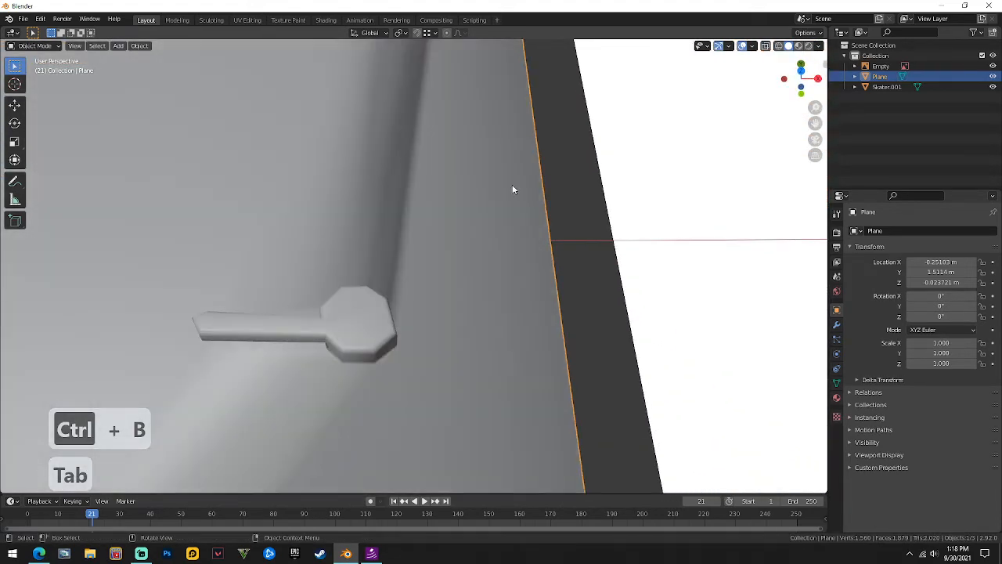
click(836, 383)
click(867, 409)
click(909, 424)
scroll(463, 280, down, 2)
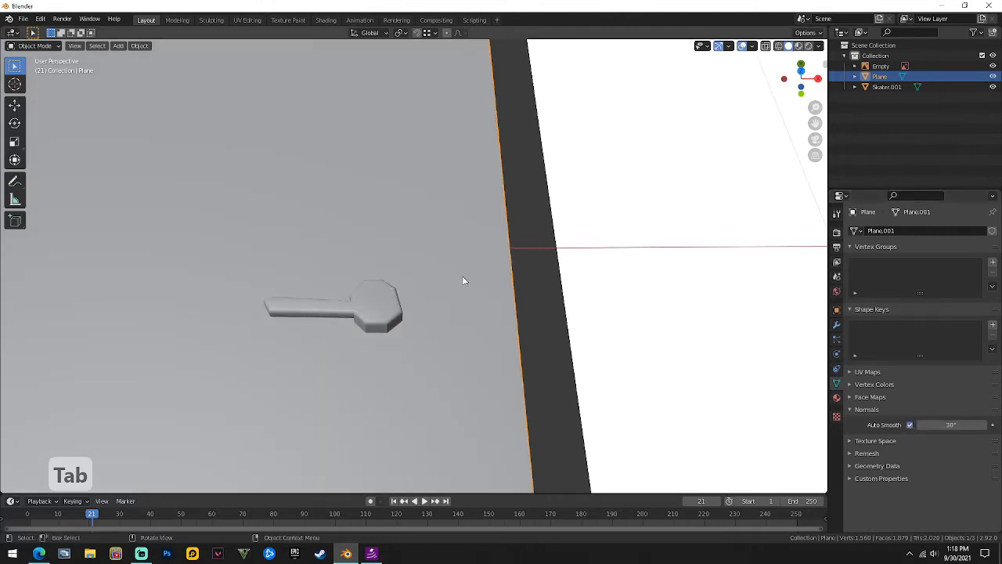
scroll(386, 257, up, 5)
In edge select mode, select three edge loops on the round key-head end.
key(Tab)
key(Tab)
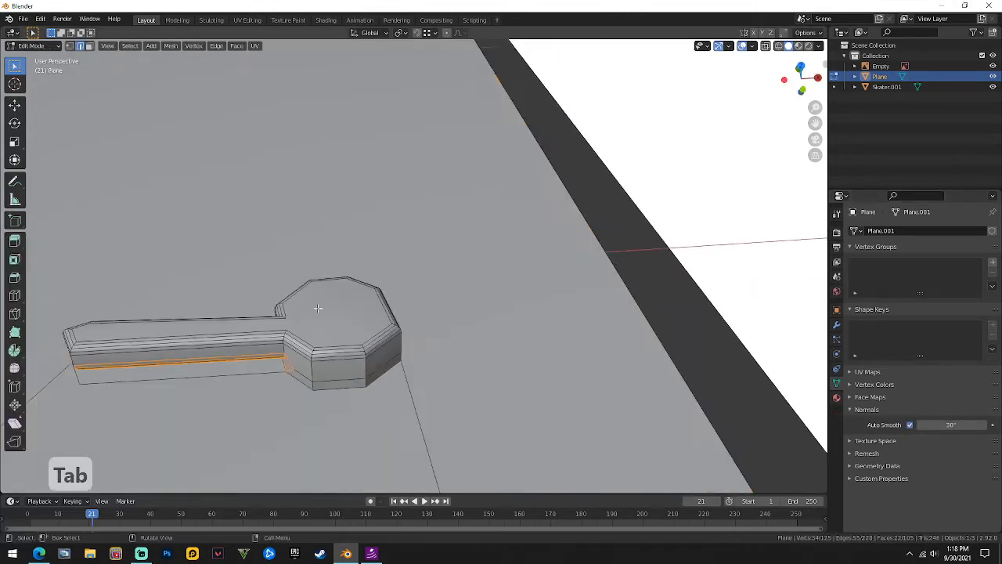
key(Tab)
key(2)
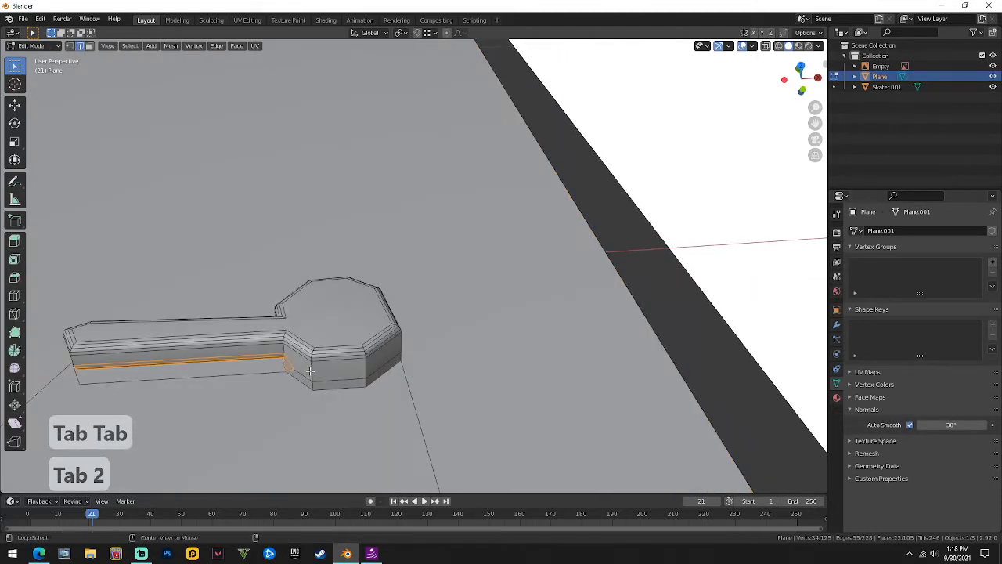
alt+click(311, 371)
middle_drag(417, 338, 311, 321)
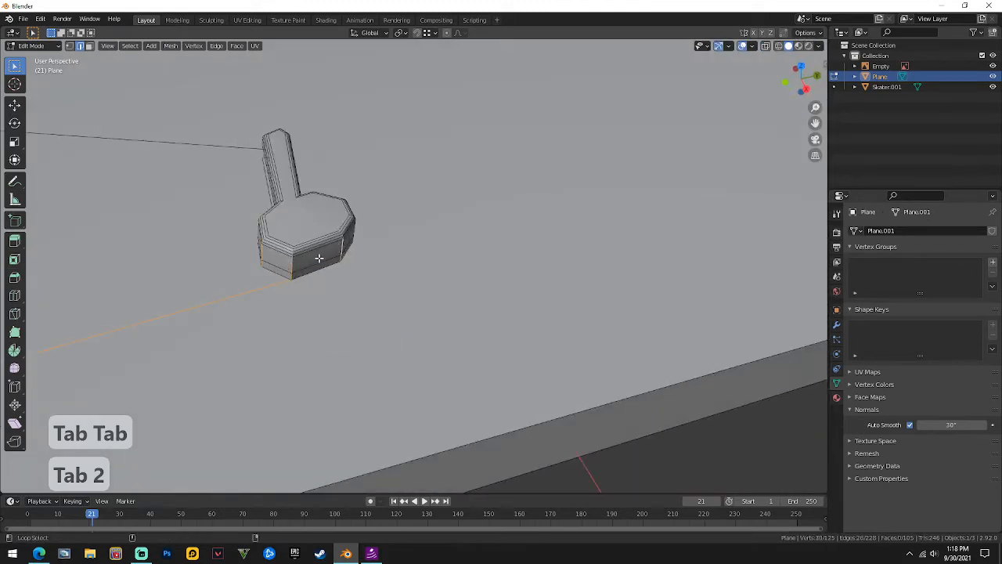
middle_drag(235, 293, 408, 221)
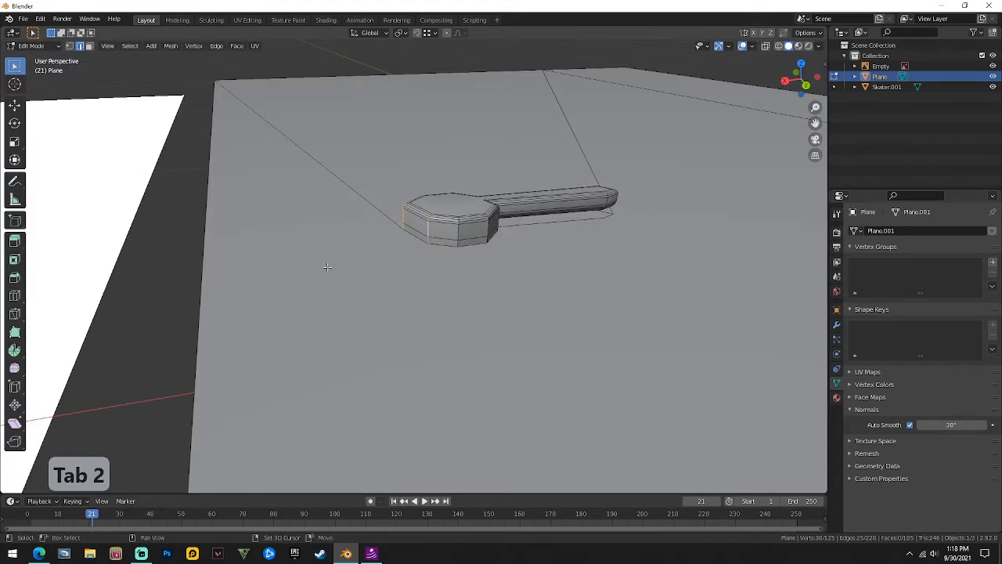
alt+shift+click(458, 228)
alt+shift+click(485, 228)
middle_drag(486, 227, 481, 301)
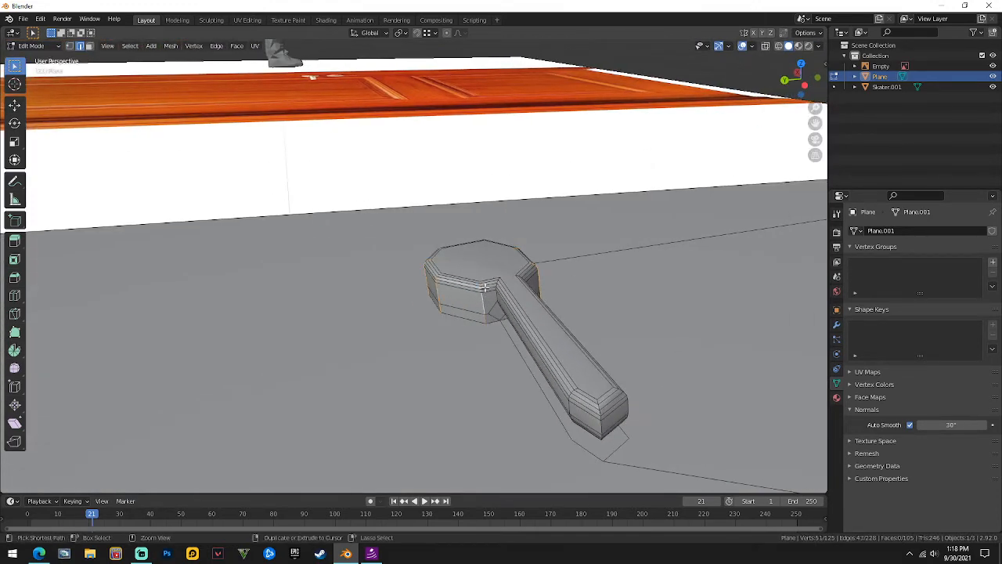
Bevel the selected key-head edges and inspect the rounded block in Object Mode.
key(ctrl+b)
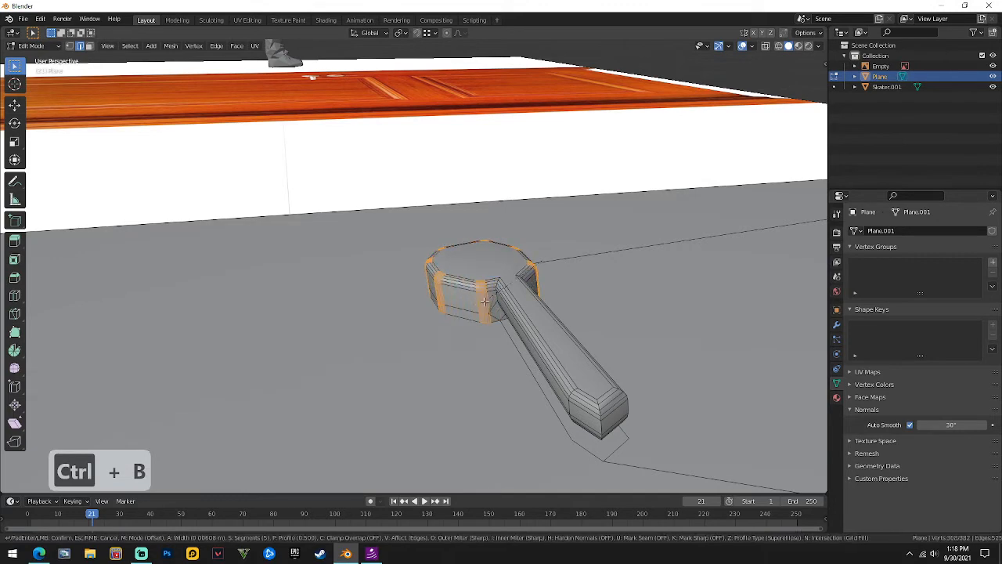
click(481, 301)
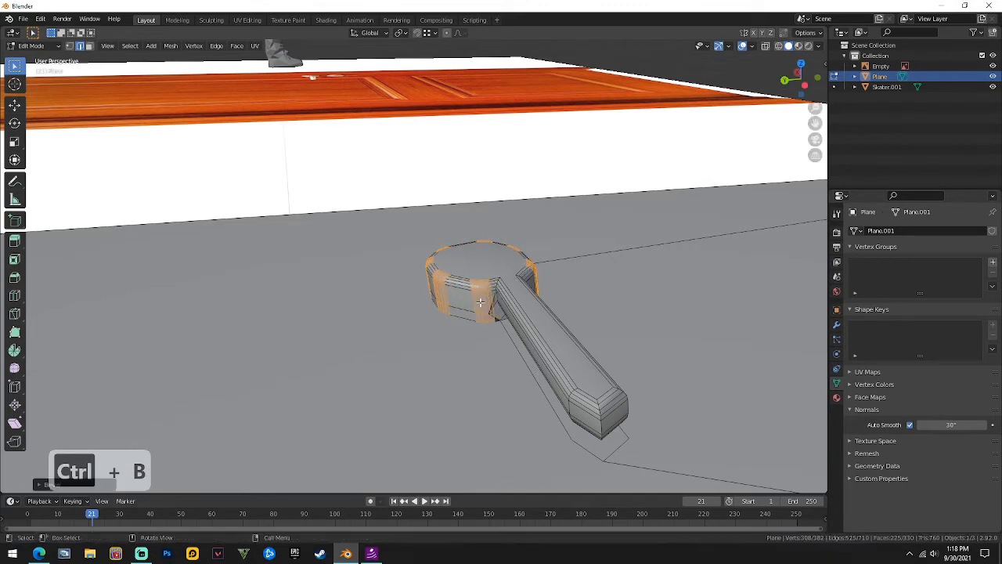
key(Tab)
middle_drag(535, 282, 87, 276)
shift+middle_drag(611, 302, 483, 313)
scroll(483, 313, up, 5)
scroll(470, 281, up, 3)
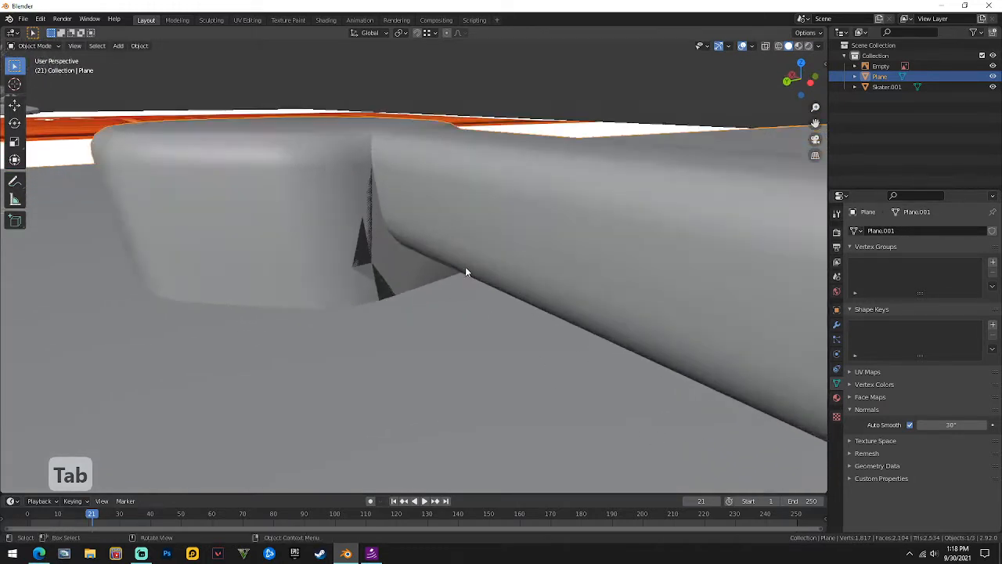
In face select mode, delete the stray faces and leftover sliver at the block–arm joint.
key(Tab)
key(3)
click(356, 243)
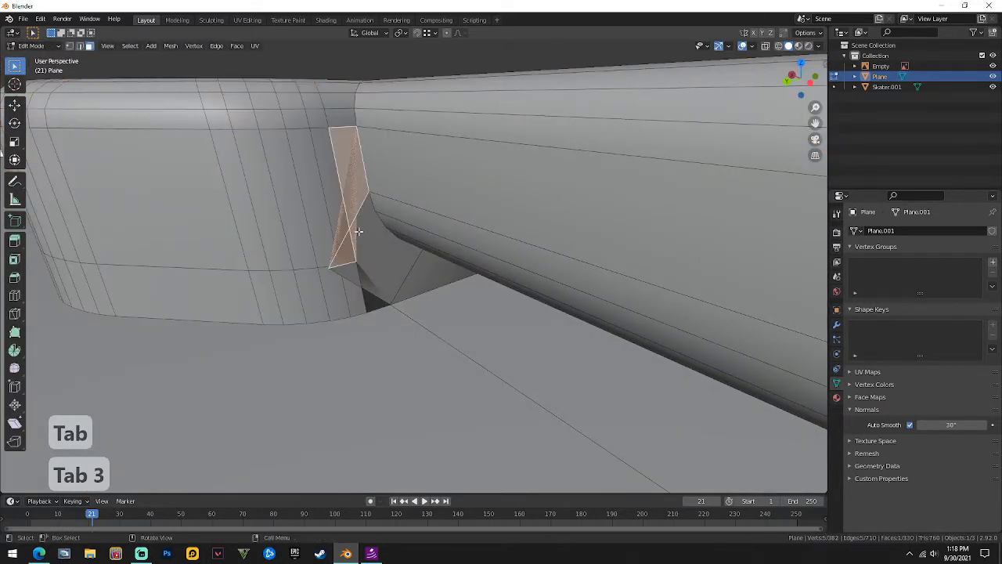
key(x)
click(351, 227)
right_click(374, 283)
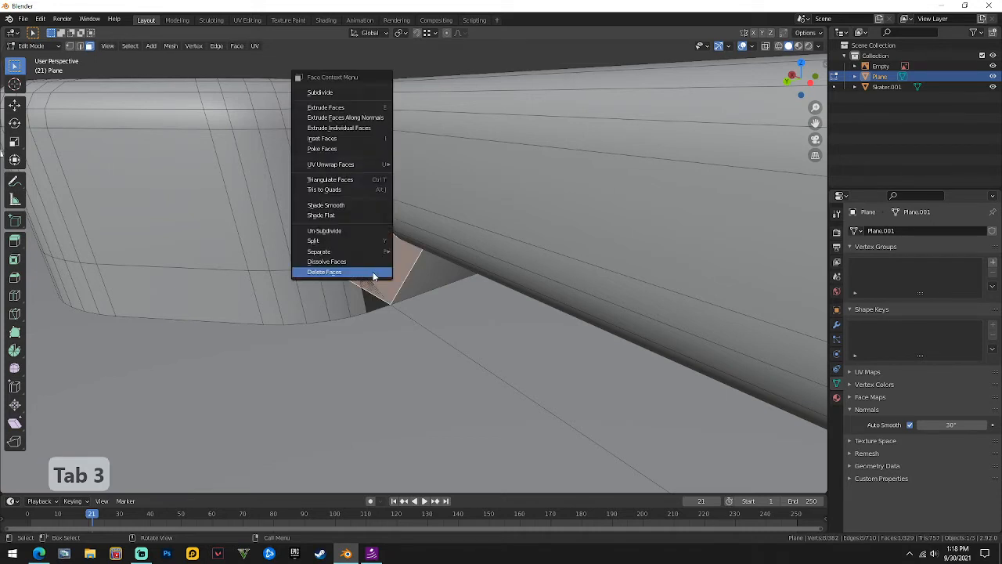
click(372, 273)
right_click(368, 280)
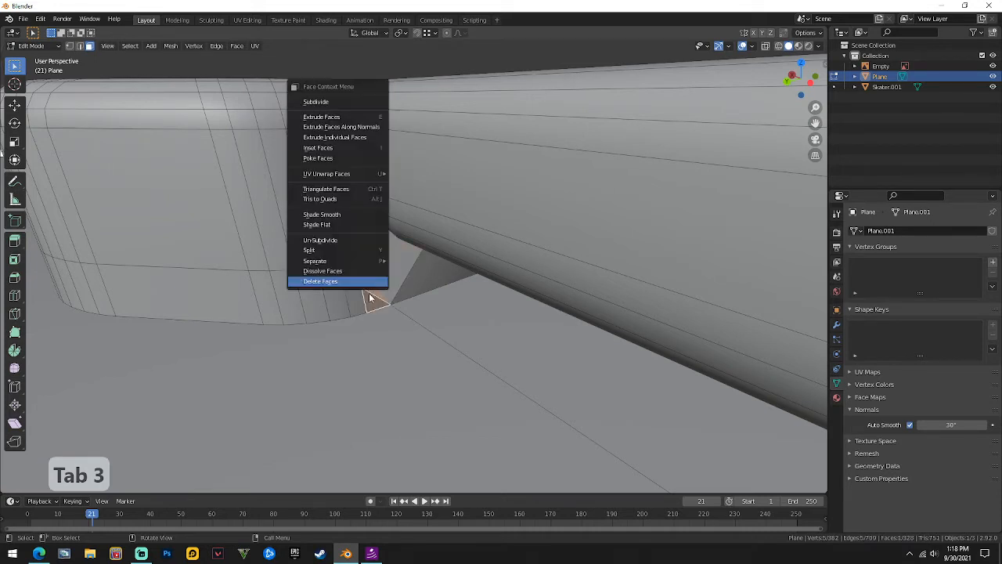
click(369, 283)
Select the open edges at the joint and fill the gaps with new faces.
key(2)
middle_drag(369, 286, 483, 155)
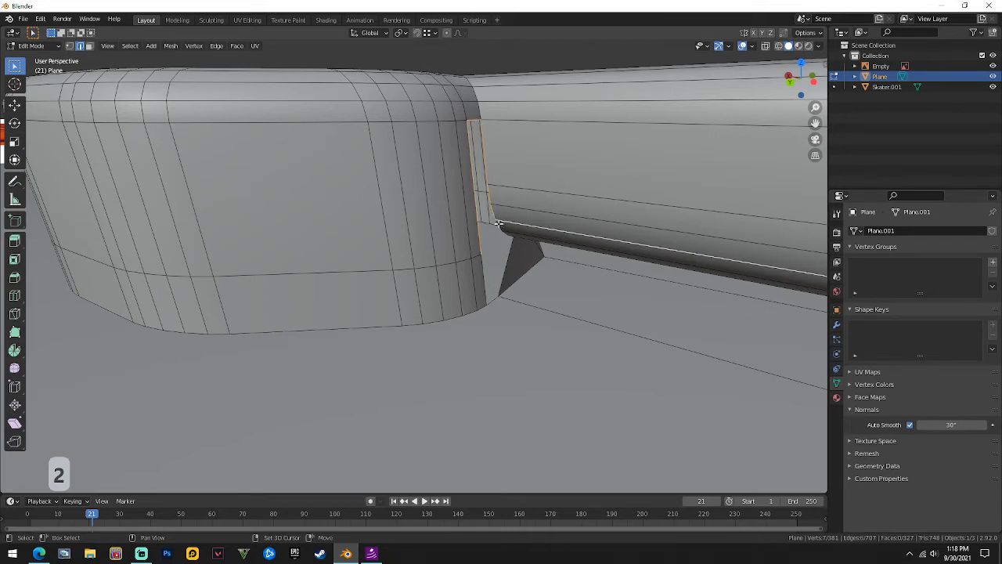
key(f)
middle_drag(510, 224, 458, 222)
key(alt+a)
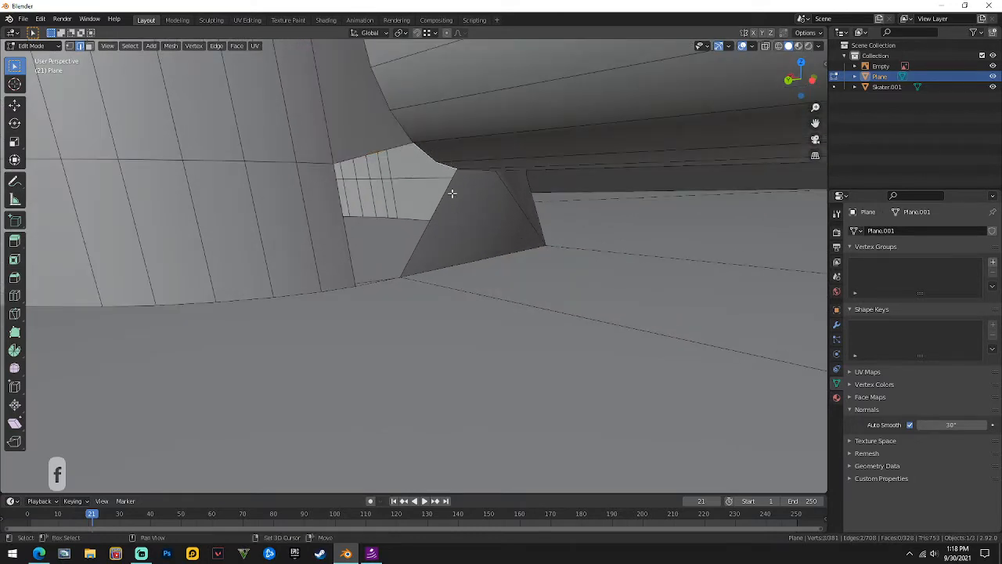
shift+click(381, 284)
key(f)
Return to Object Mode and orbit the view to show the skater.
scroll(431, 277, down, 4)
key(Tab)
scroll(435, 270, down, 5)
middle_drag(438, 257, 420, 239)
scroll(355, 257, up, 6)
scroll(444, 216, down, 10)
scroll(400, 232, down, 8)
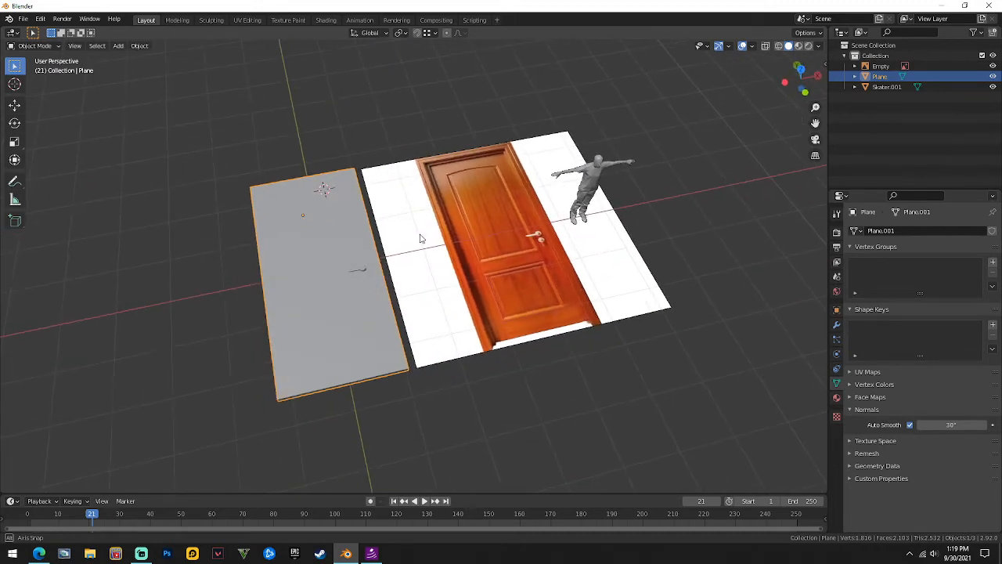
Delete the door reference image and the old grey plane together.
click(404, 150)
middle_drag(405, 151, 493, 248)
click(415, 274)
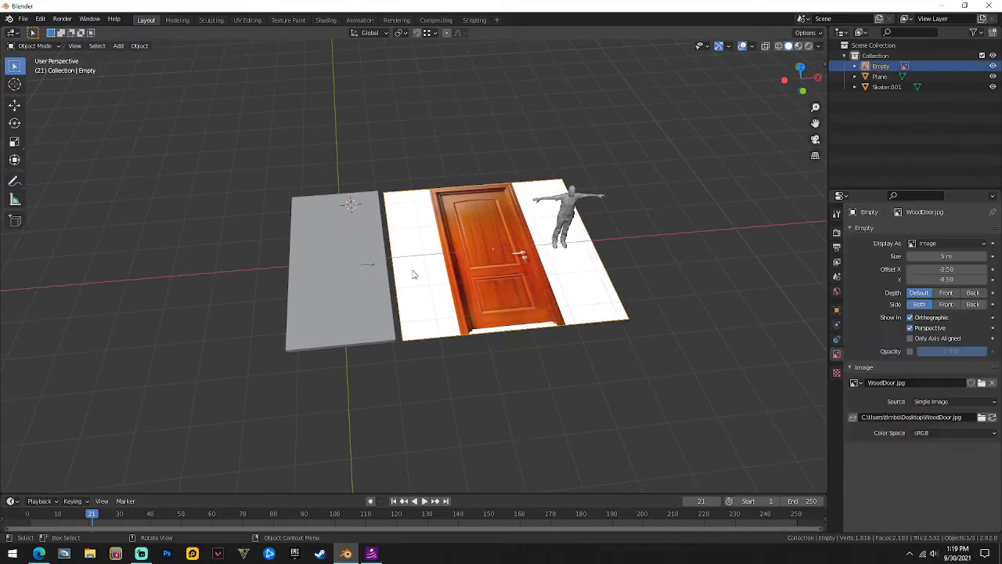
shift+click(354, 277)
right_click(355, 277)
click(328, 451)
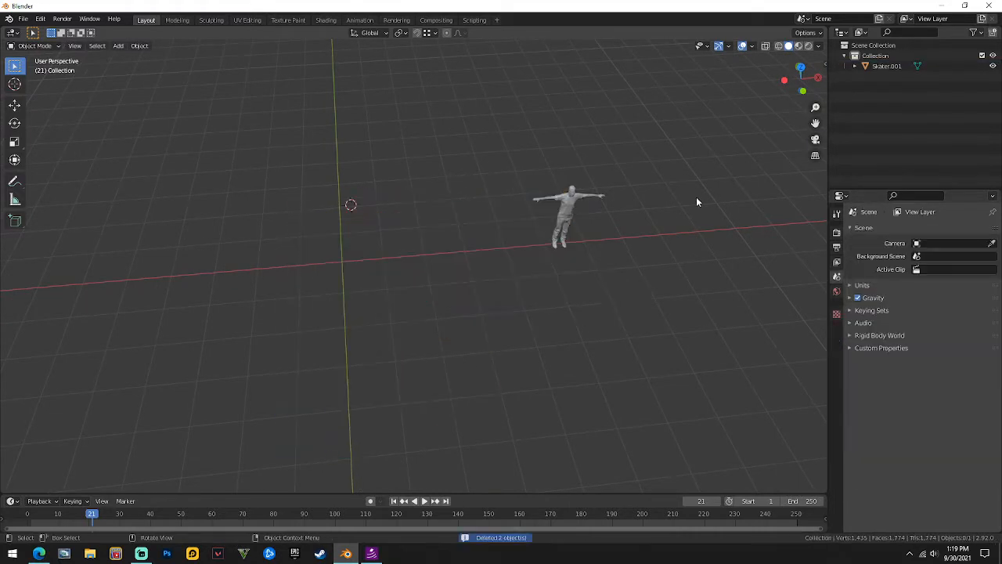
Add a new plane mesh and scale it up much larger.
middle_drag(696, 197, 411, 258)
key(shift+a)
mouse_move(376, 233)
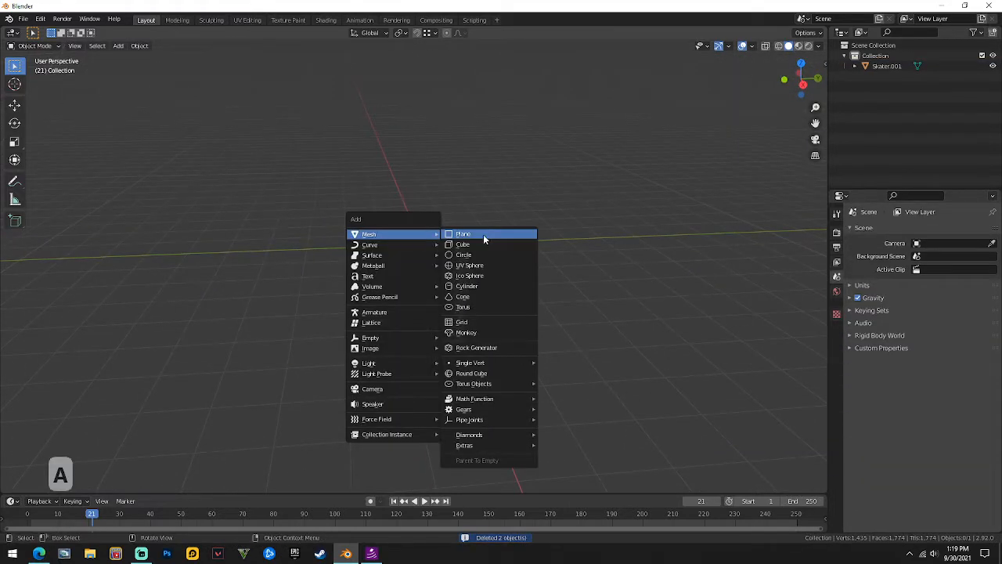
click(483, 234)
key(g)
key(z)
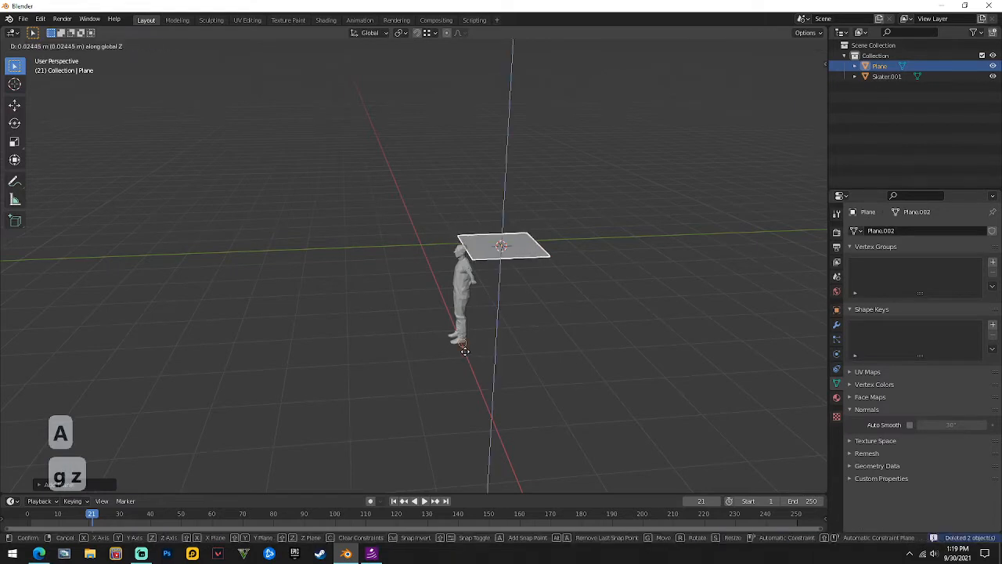
right_click(512, 308)
key(s)
Position the enlarged plane along Y, then along X beside the skater.
key(g)
key(y)
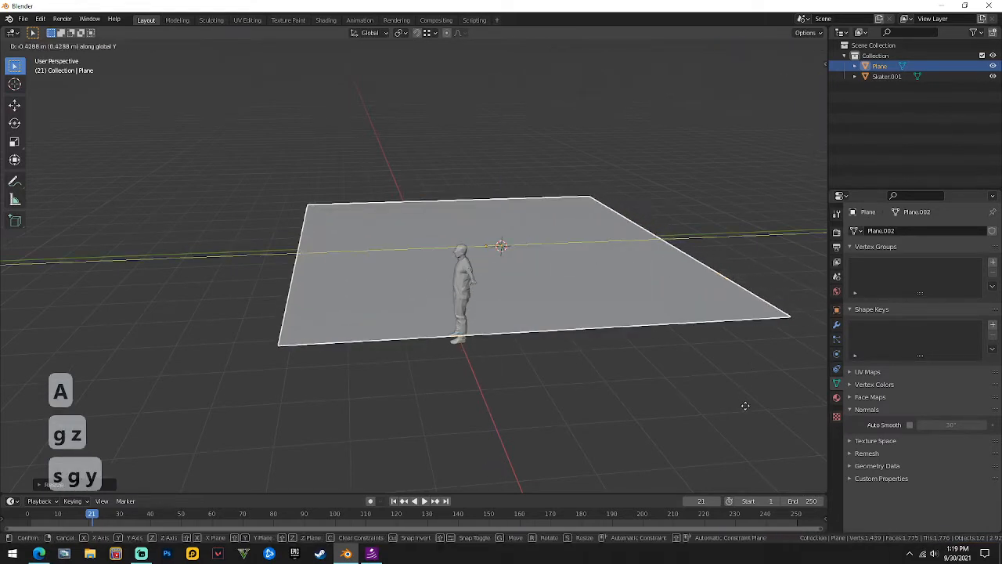
click(516, 402)
key(g)
key(x)
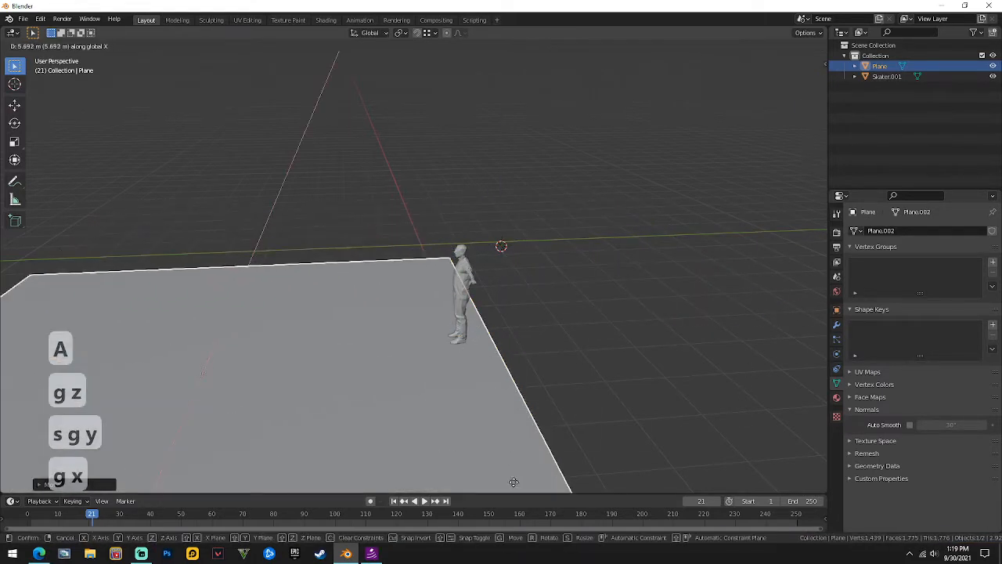
click(512, 409)
scroll(361, 375, down, 3)
key(g)
key(x)
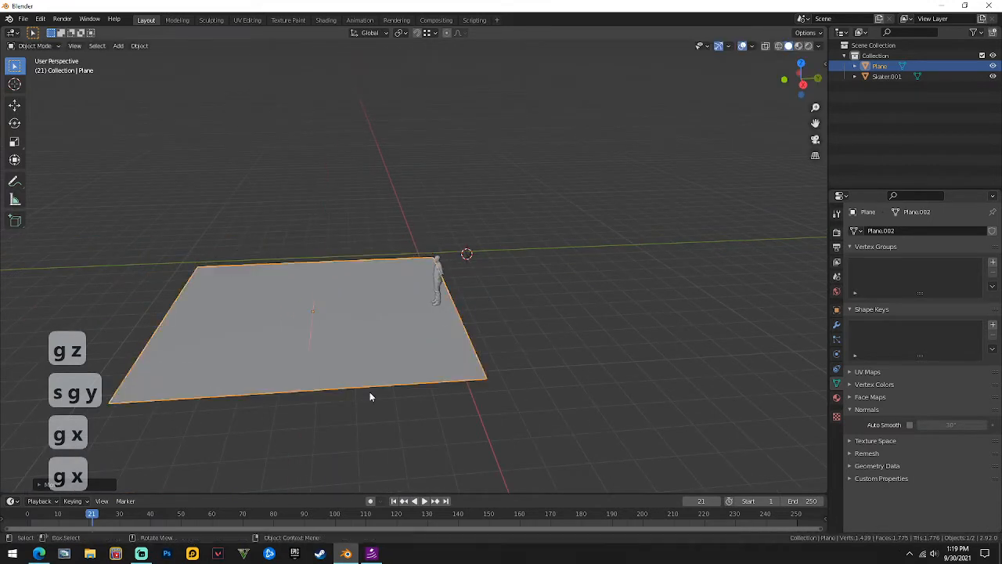
click(369, 391)
Lengthen the ground plane by moving its left edge outward along Y.
key(Tab)
key(2)
key(g)
key(y)
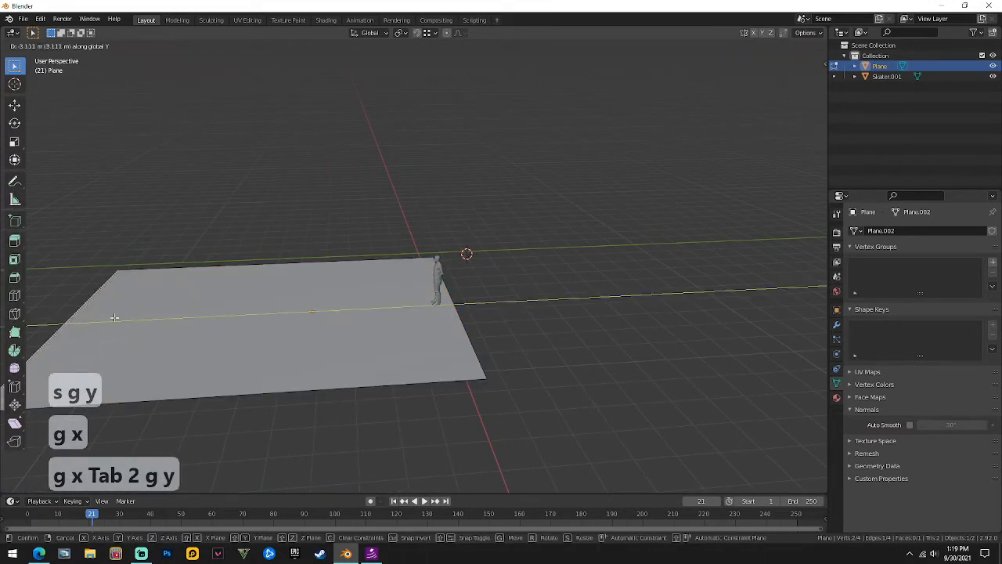
click(117, 318)
middle_drag(116, 318, 350, 299)
key(Tab)
click(271, 216)
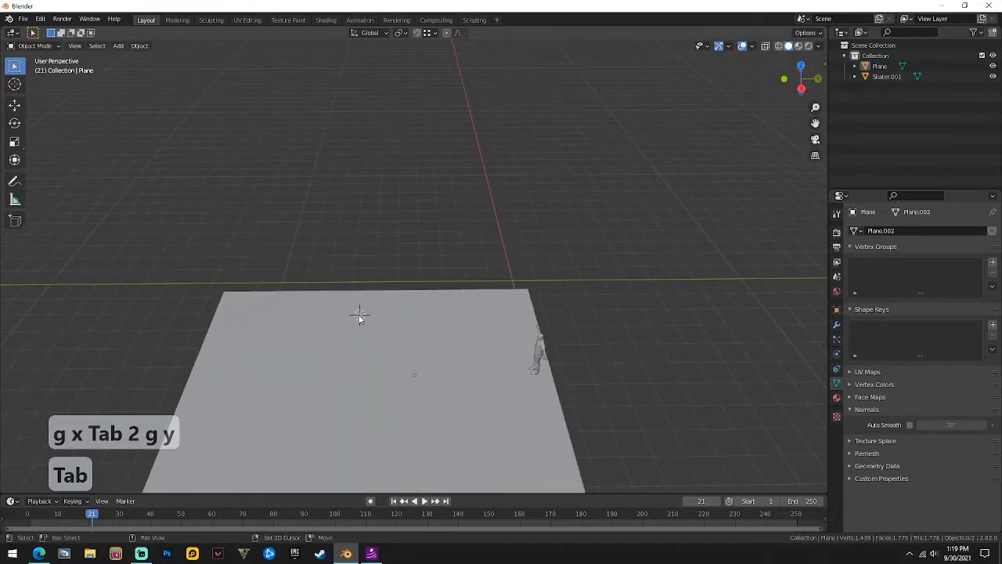
key(shift+a)
Add a small plane and extrude its edge straight up along Z into a wall.
mouse_move(360, 316)
click(419, 88)
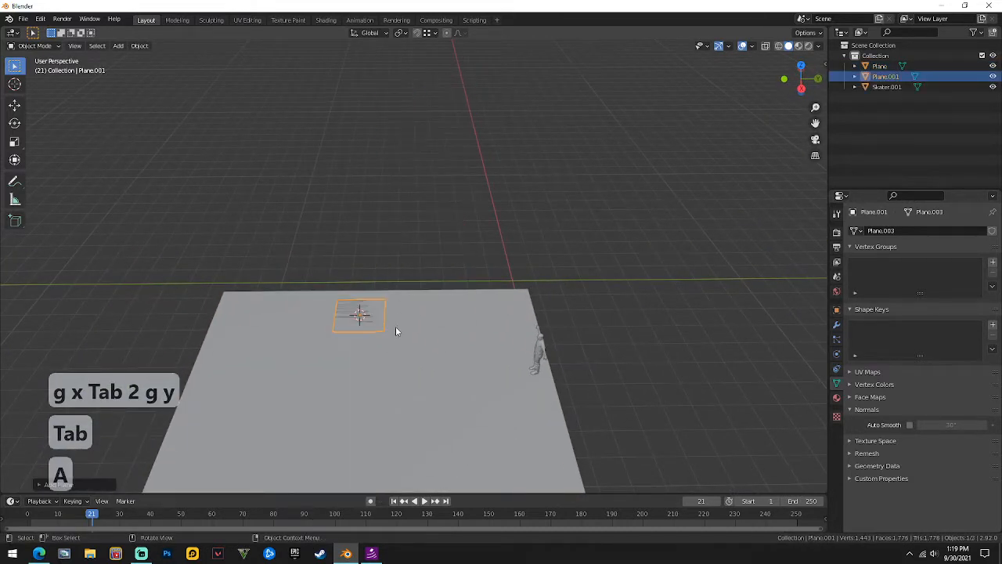
middle_drag(396, 331, 438, 284)
key(Tab)
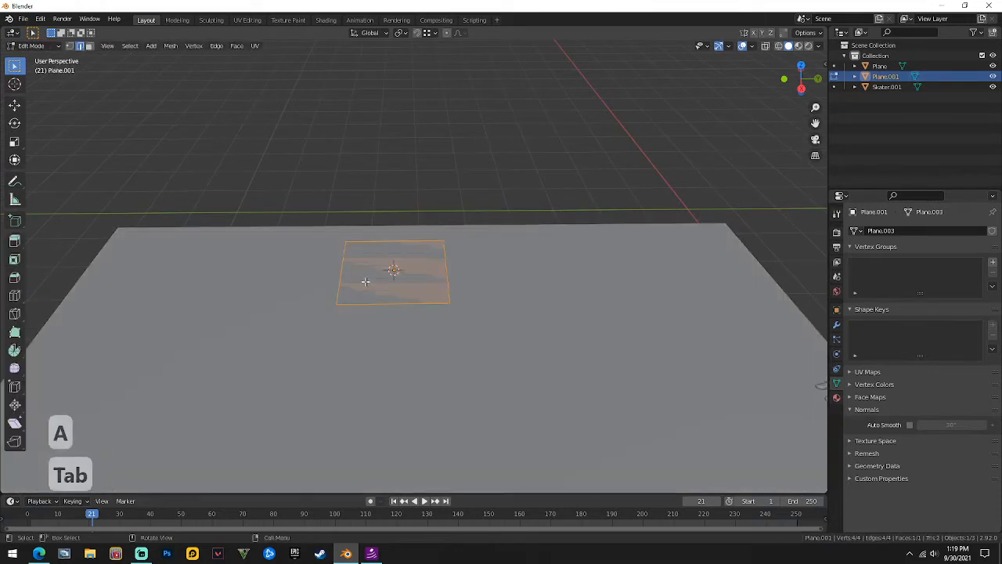
key(e)
key(z)
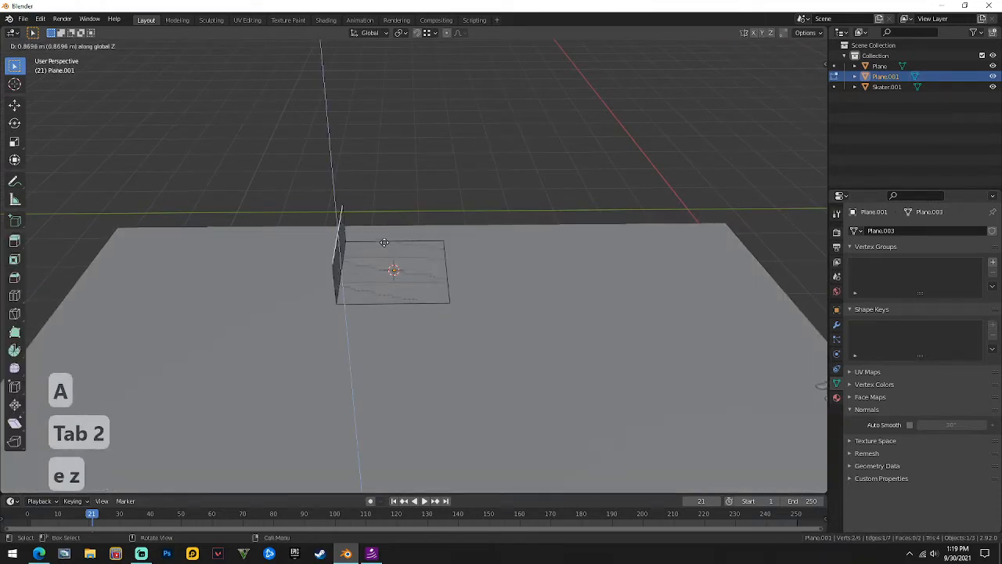
click(386, 219)
middle_drag(371, 208, 396, 279)
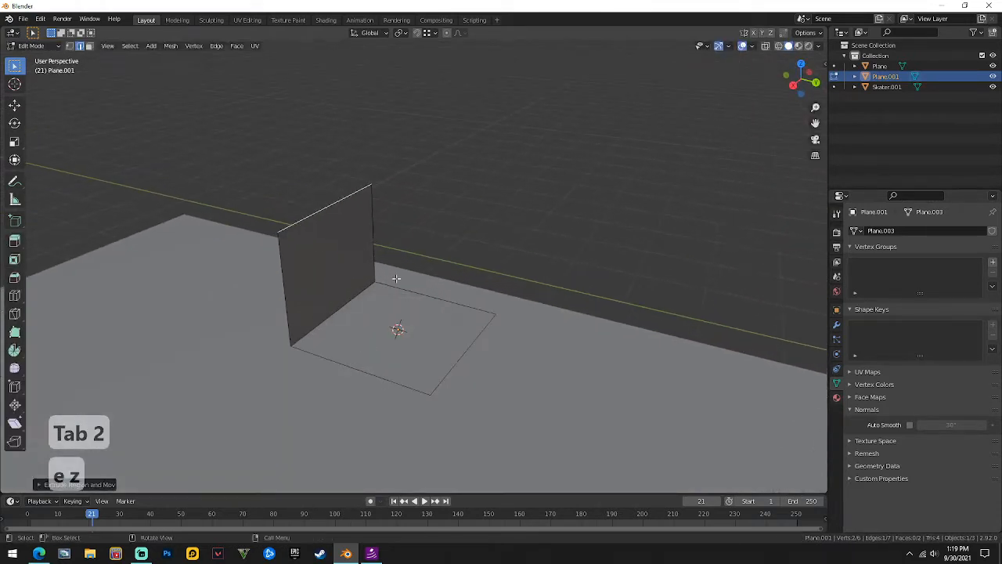
Adjust the wall edge's position along Y and its height along Z.
key(g)
key(y)
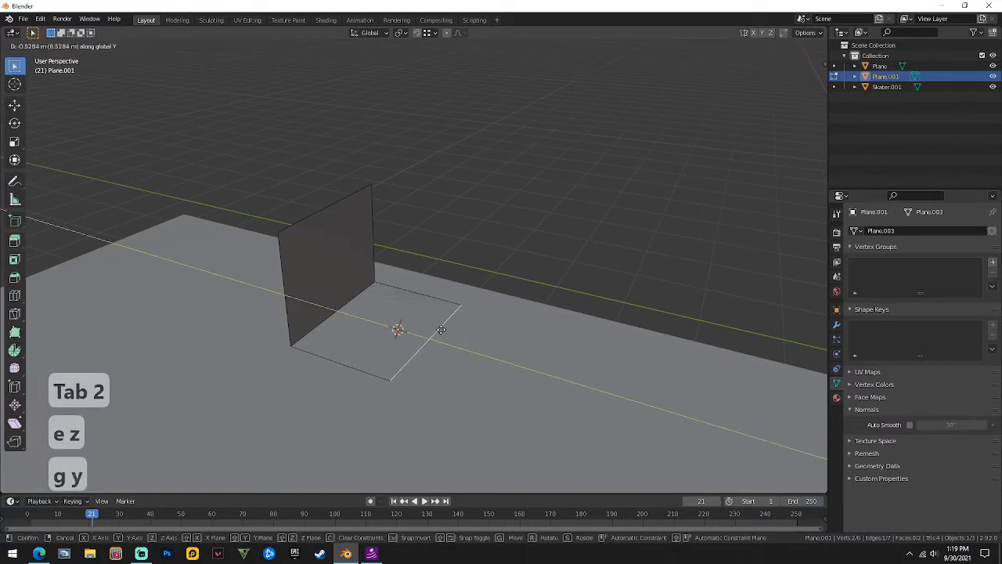
click(325, 207)
key(g)
key(z)
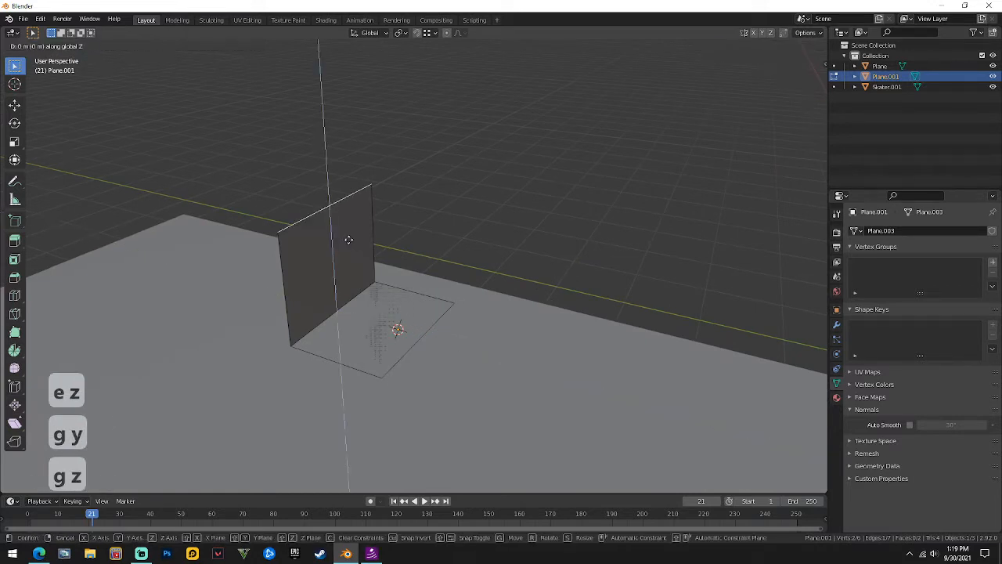
click(347, 264)
middle_drag(346, 264, 548, 235)
scroll(459, 279, down, 3)
key(Tab)
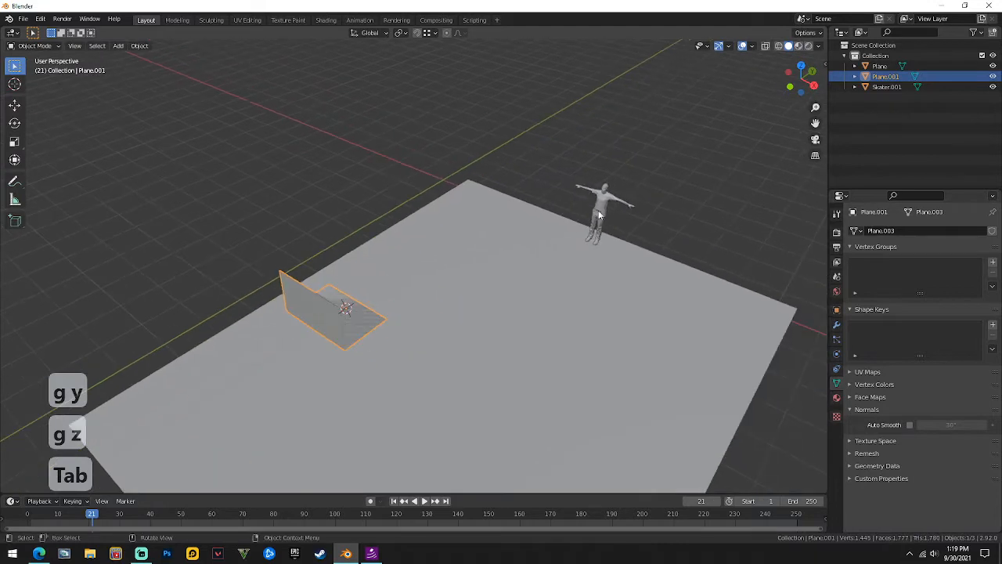
Move the skater figure along Y and then X to stand beside the wall.
click(598, 210)
key(g)
key(y)
click(399, 366)
middle_drag(399, 365, 273, 312)
key(g)
key(x)
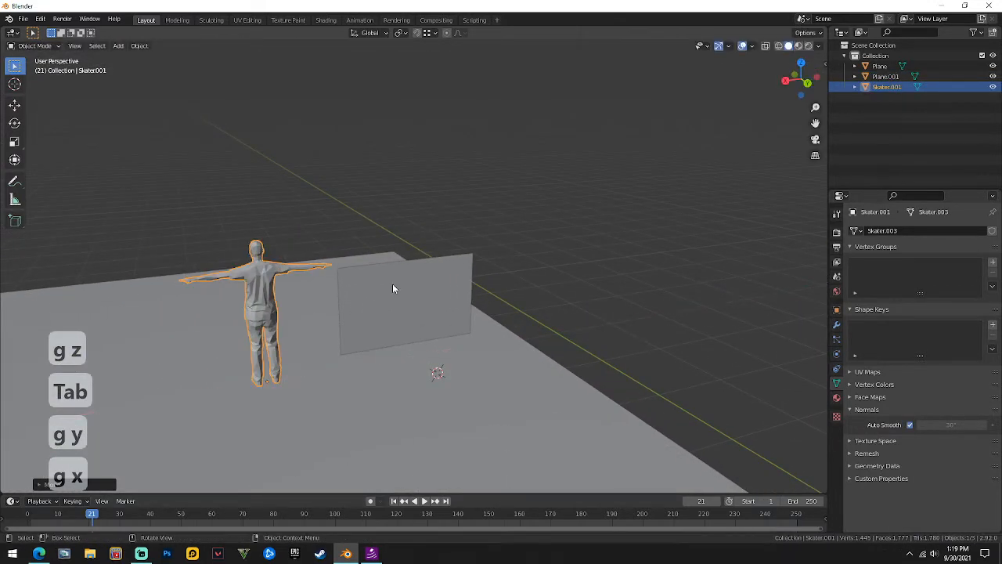
click(392, 284)
click(393, 284)
Briefly toggle the wall plane's Edit Mode, then recenter the view on the scene.
key(Tab)
key(g)
key(z)
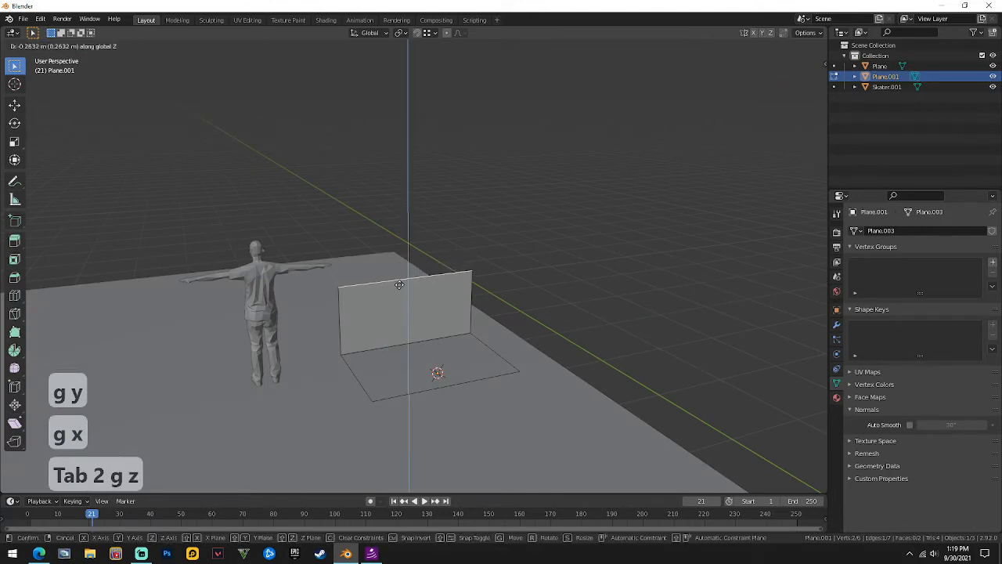
key(Tab)
middle_drag(608, 256, 443, 245)
scroll(443, 250, down, 8)
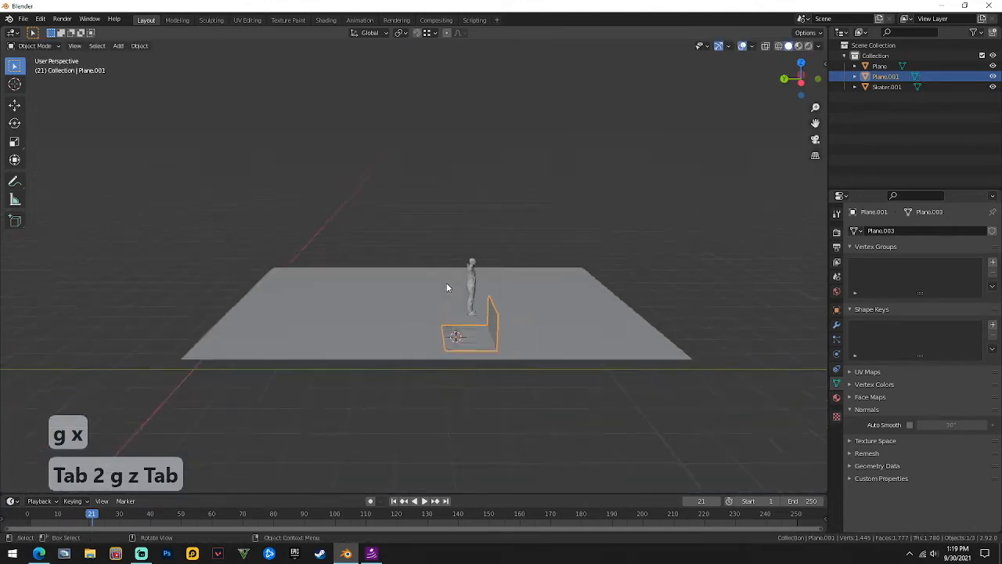
shift+middle_drag(443, 285, 420, 274)
scroll(427, 248, up, 5)
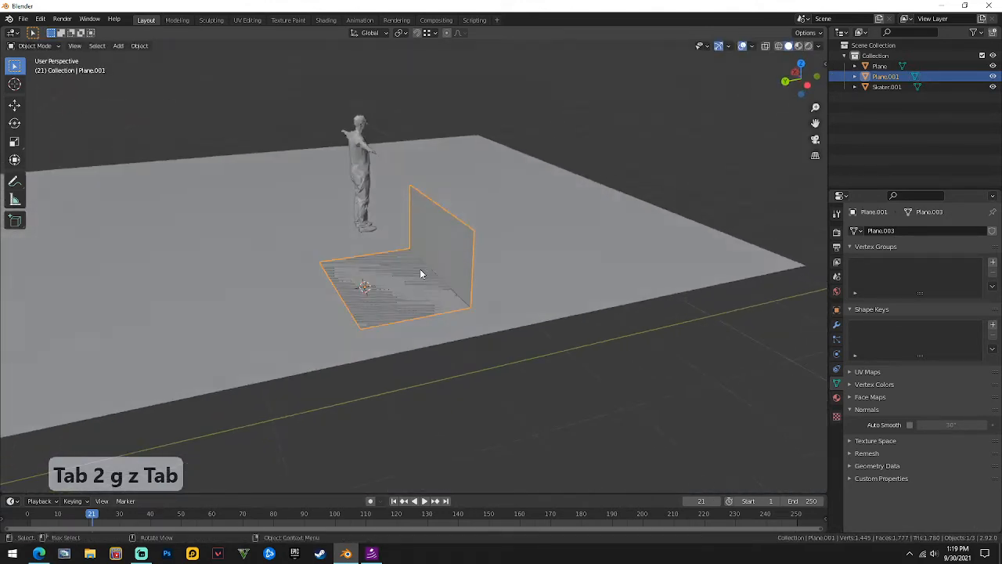
Slide the floor edge of the L-shaped piece along Y to set its depth.
key(Tab)
key(2)
key(g)
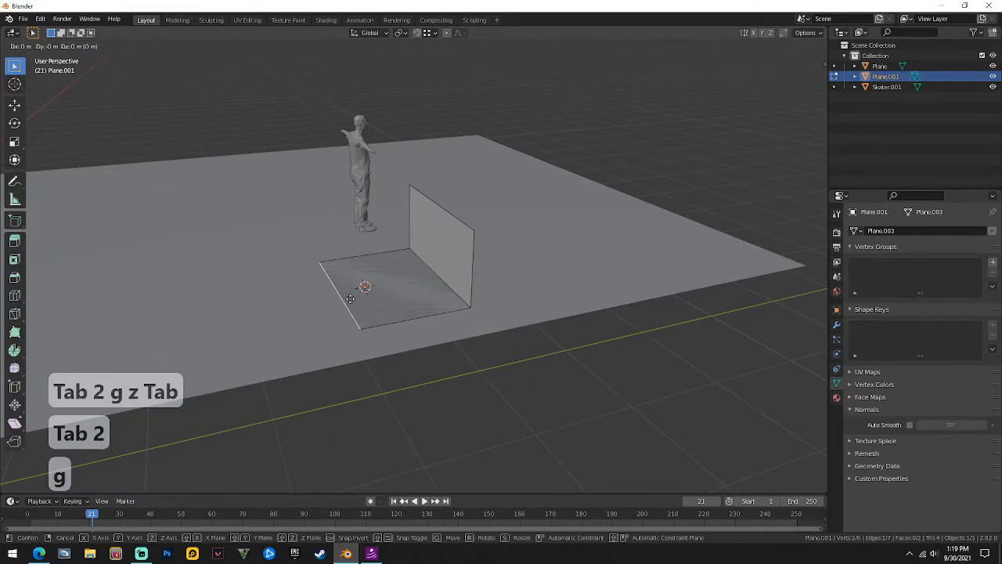
key(x)
key(y)
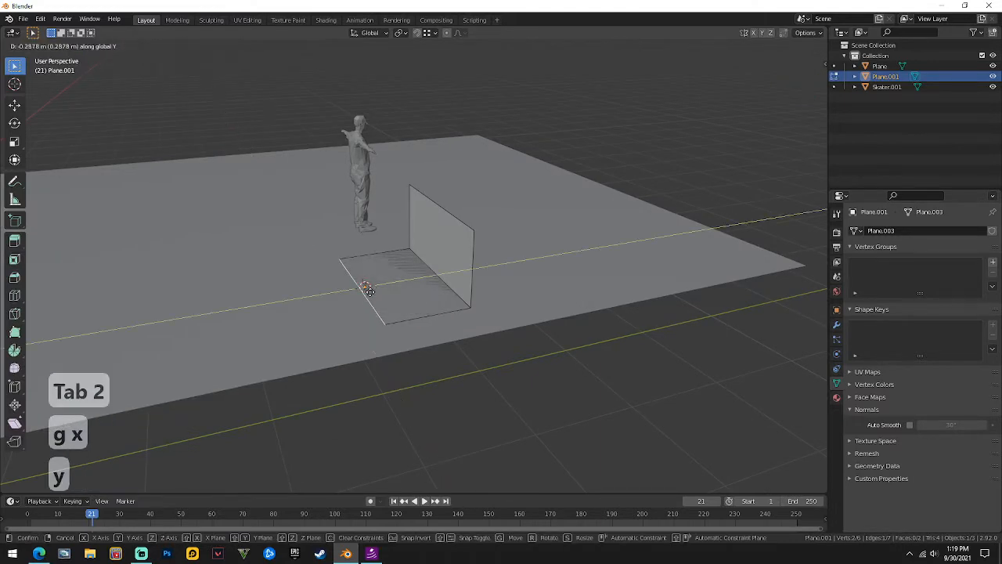
click(365, 290)
middle_drag(365, 290, 386, 248)
key(Tab)
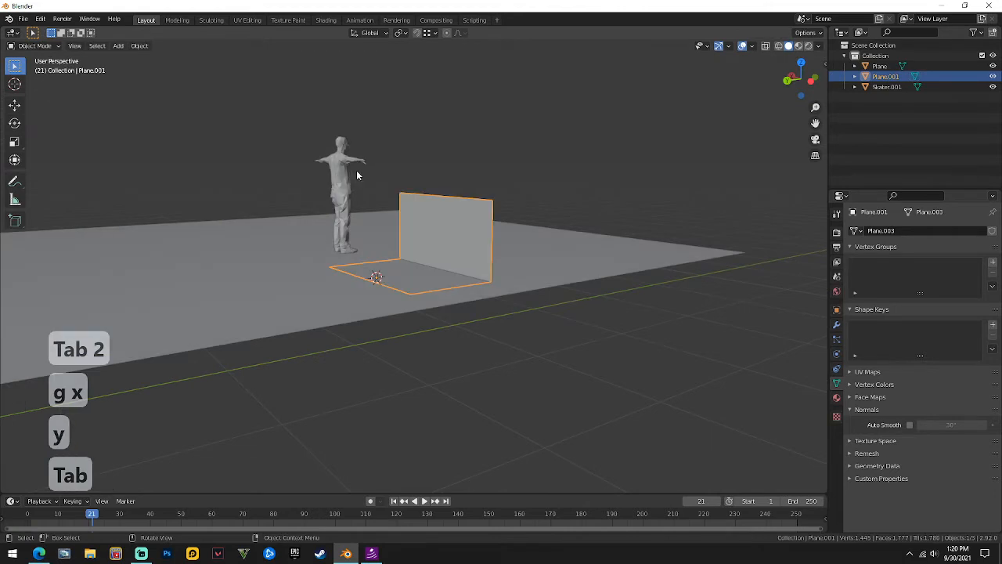
middle_drag(357, 172, 450, 270)
Bevel the floor-to-wall corner edge (Ctrl+B) into a five-segment curve.
key(Tab)
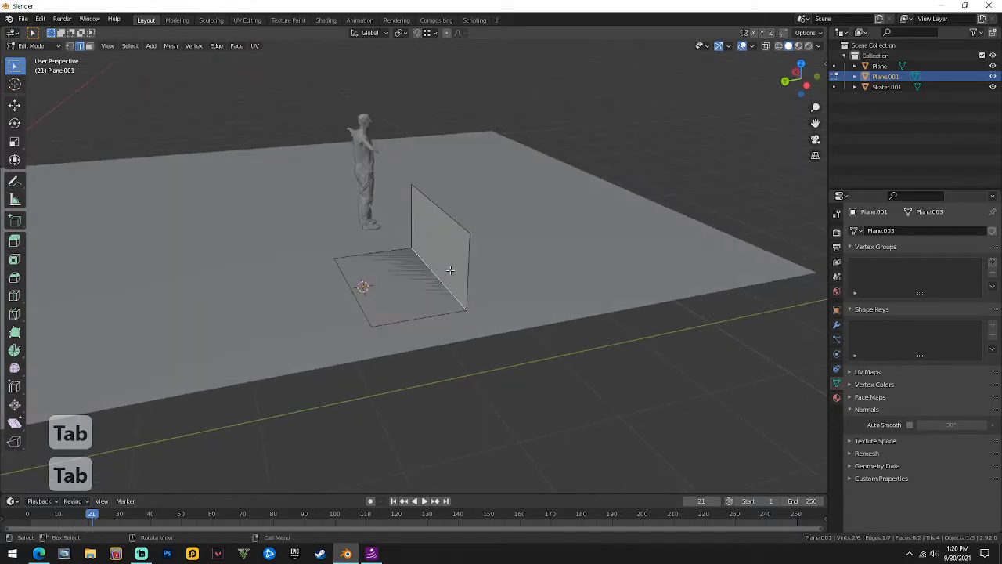
key(ctrl+b)
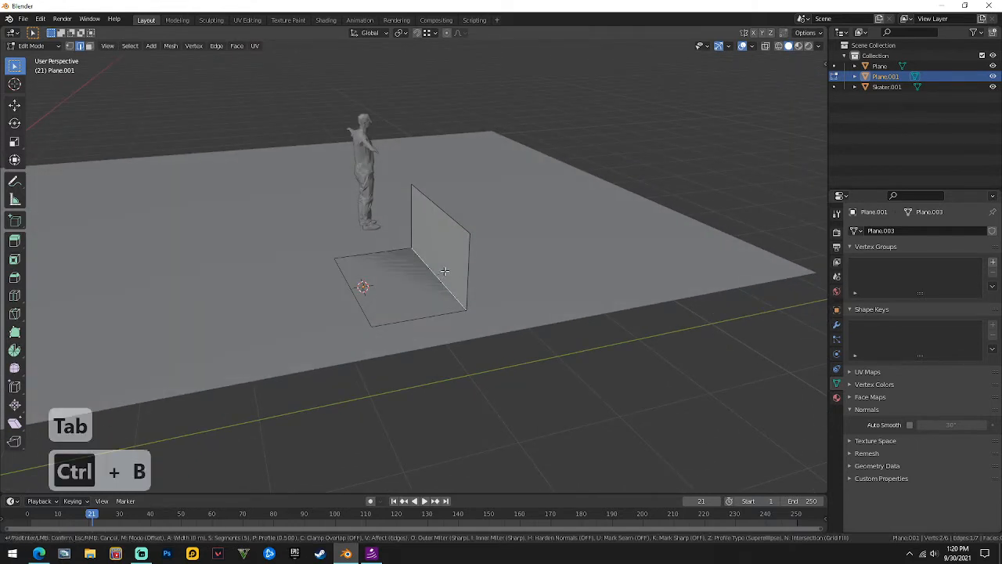
scroll(442, 272, up, 4)
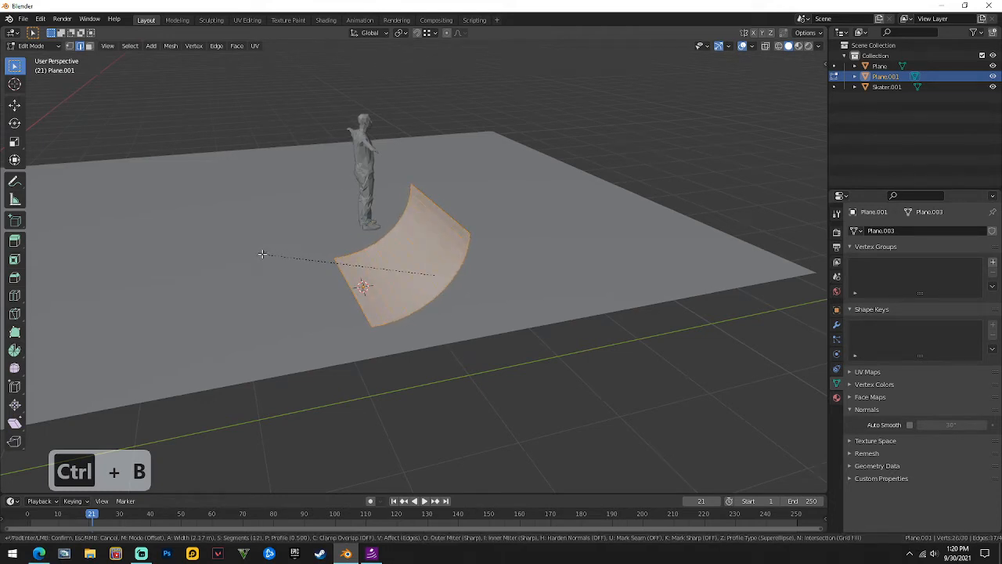
scroll(262, 248, up, 6)
scroll(277, 259, down, 10)
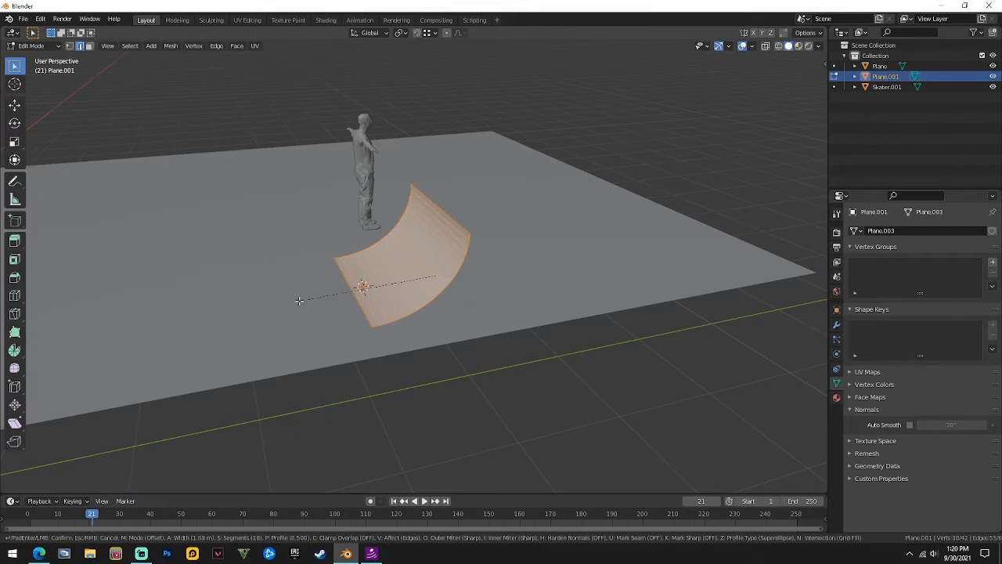
scroll(320, 266, down, 10)
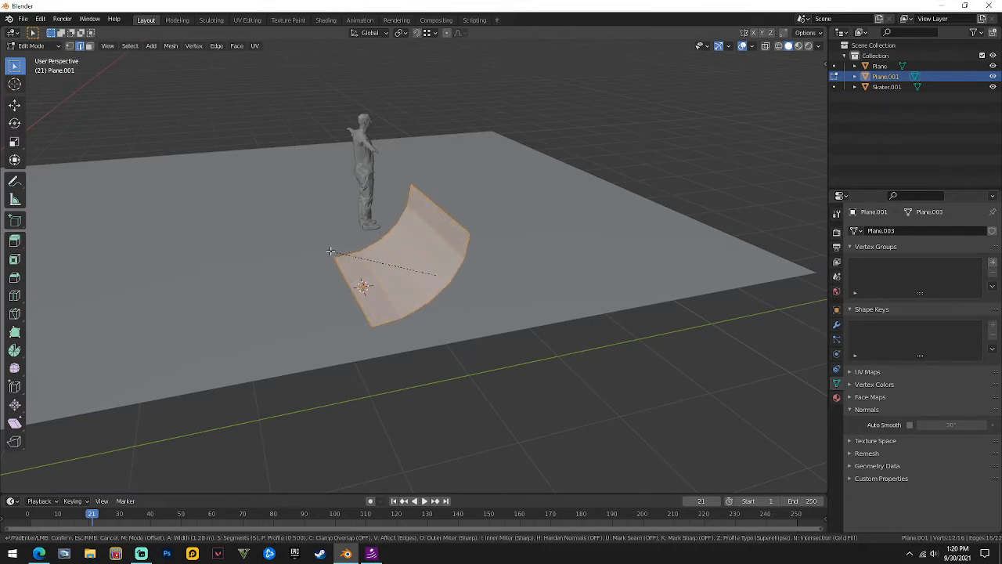
click(330, 250)
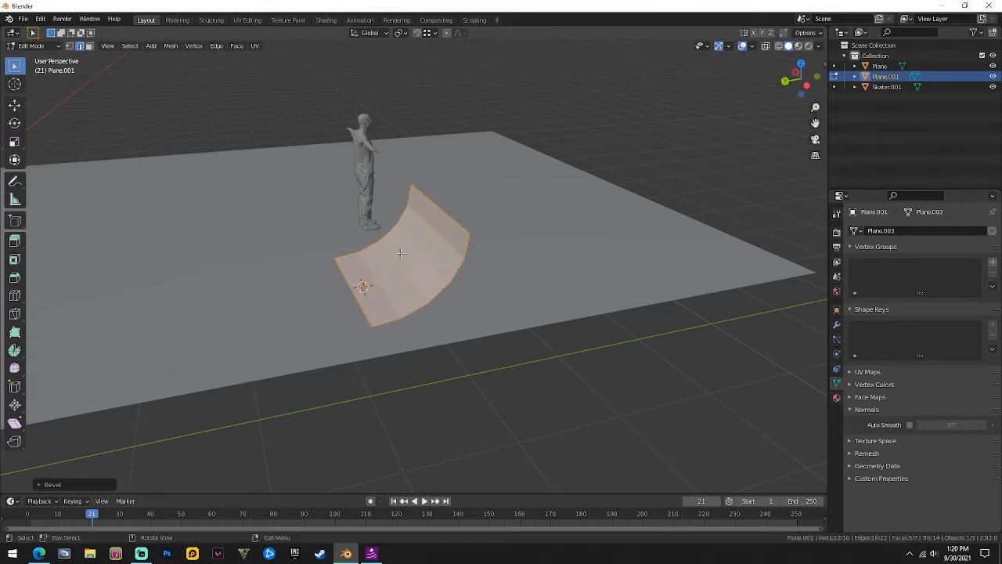
key(3)
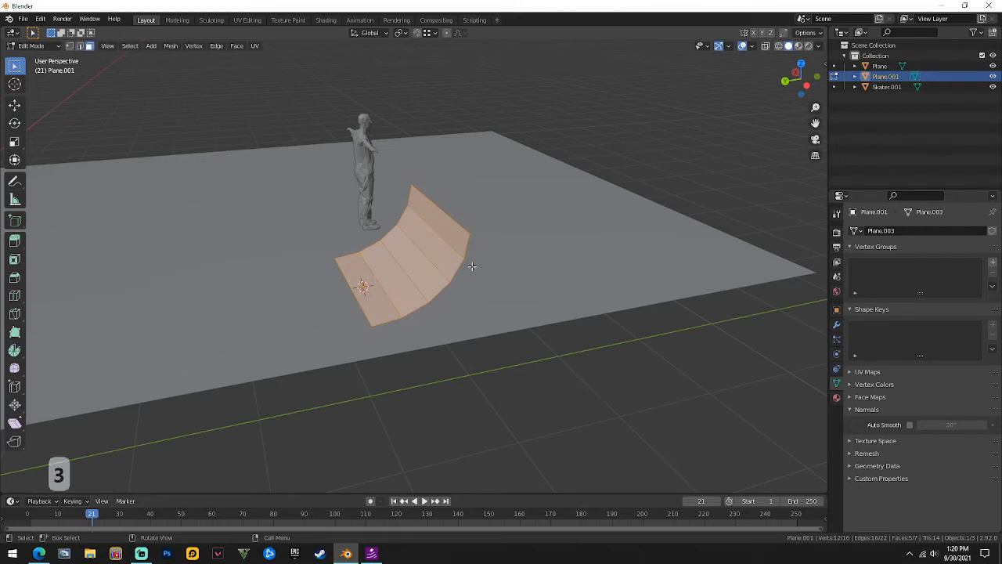
Move the curved ramp faces along the Y axis.
key(g)
key(y)
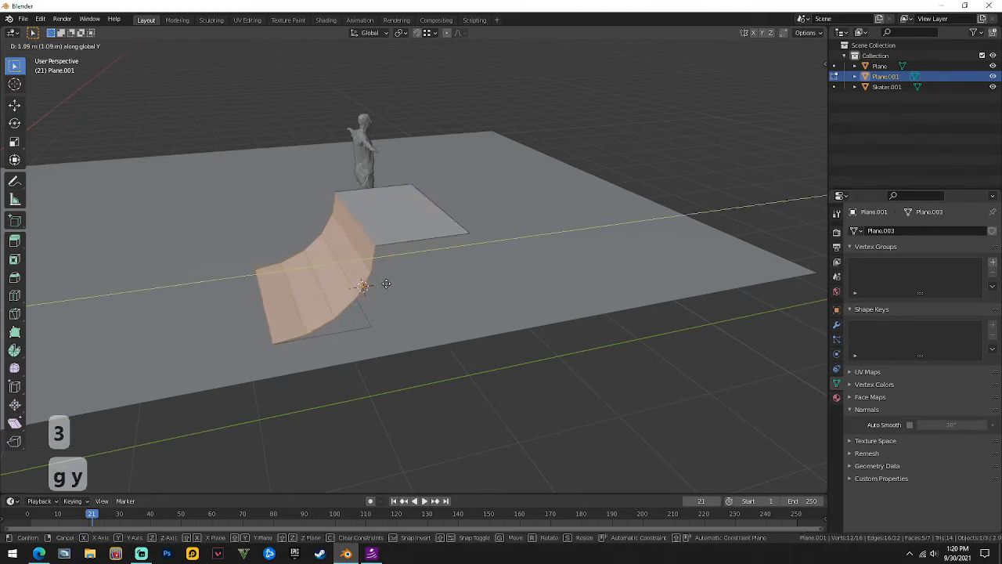
click(356, 285)
Delete the leftover flat top face and leave Edit Mode.
click(356, 225)
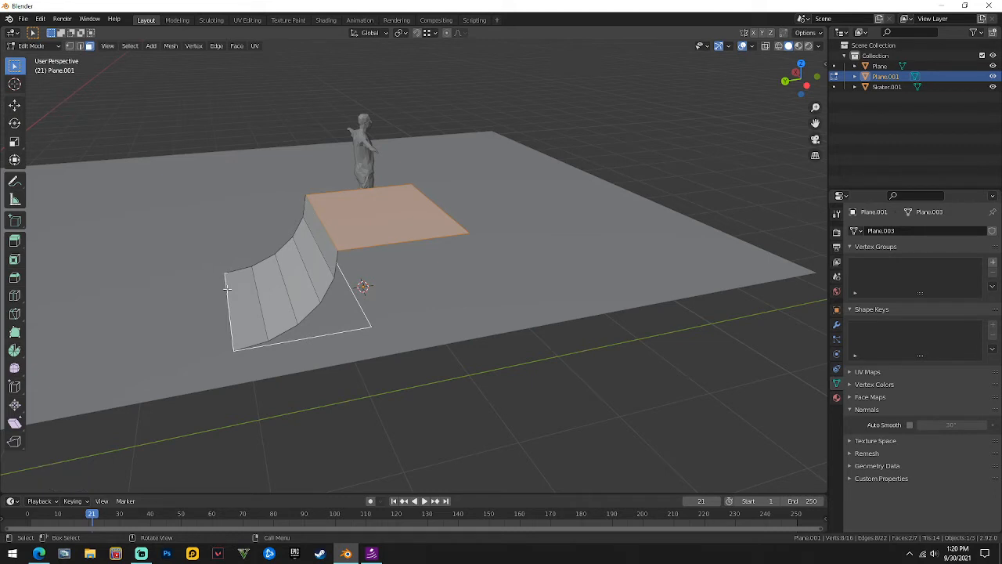
right_click(378, 238)
click(365, 227)
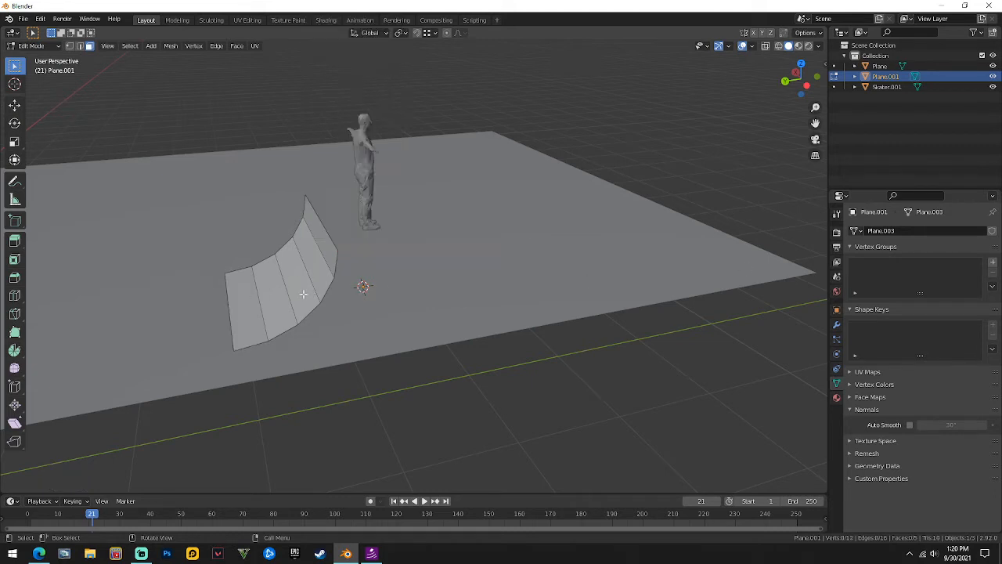
key(Tab)
key(Tab)
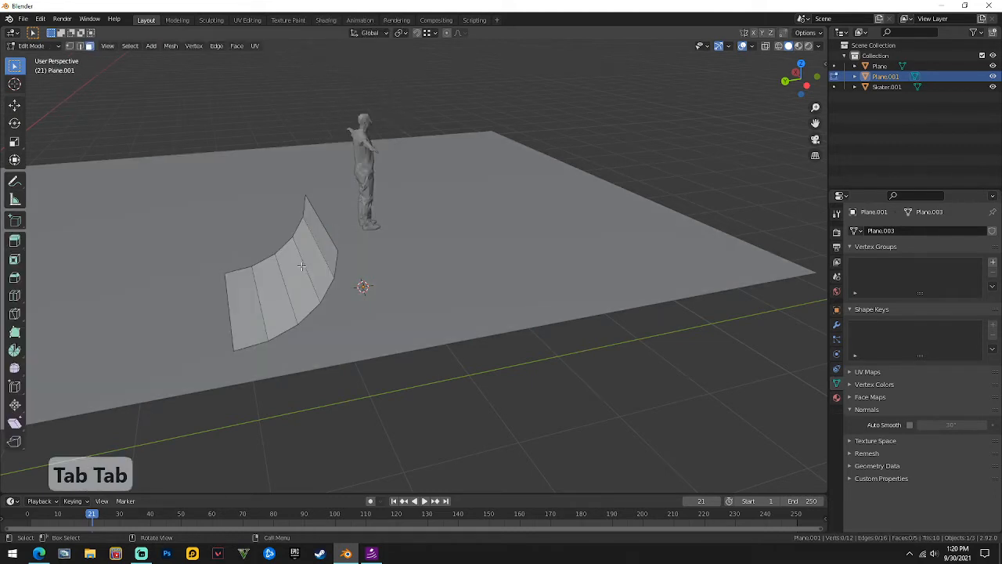
Move the whole ramp along Y to the ground plane's edge and frame it.
key(a)
key(g)
key(y)
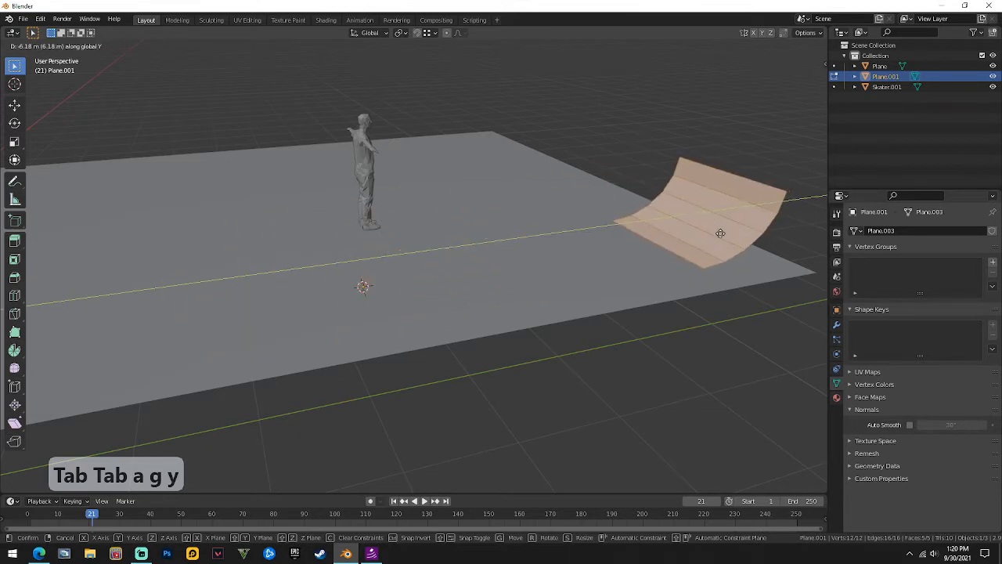
click(14, 205)
key(g)
key(y)
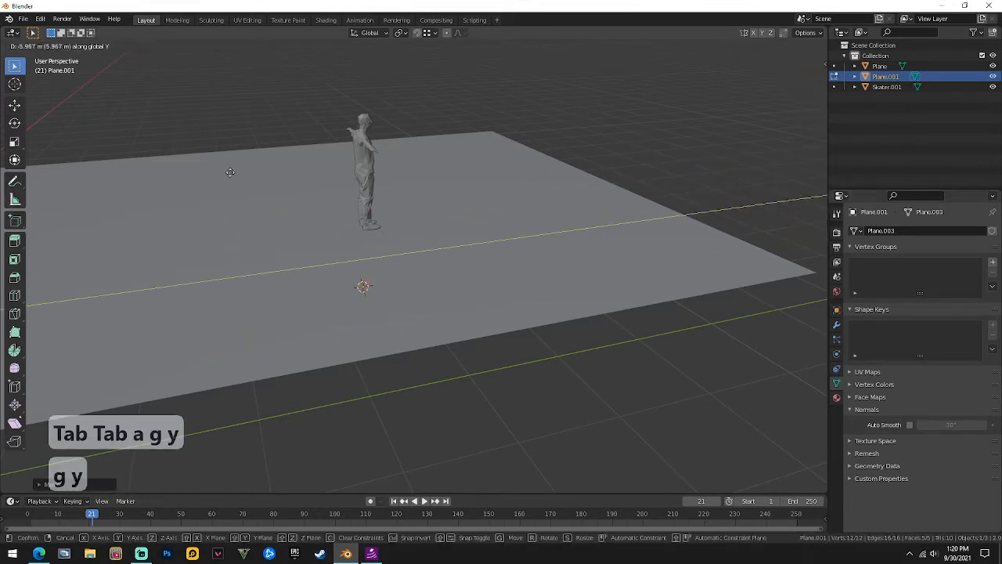
right_click(499, 135)
scroll(579, 199, down, 2)
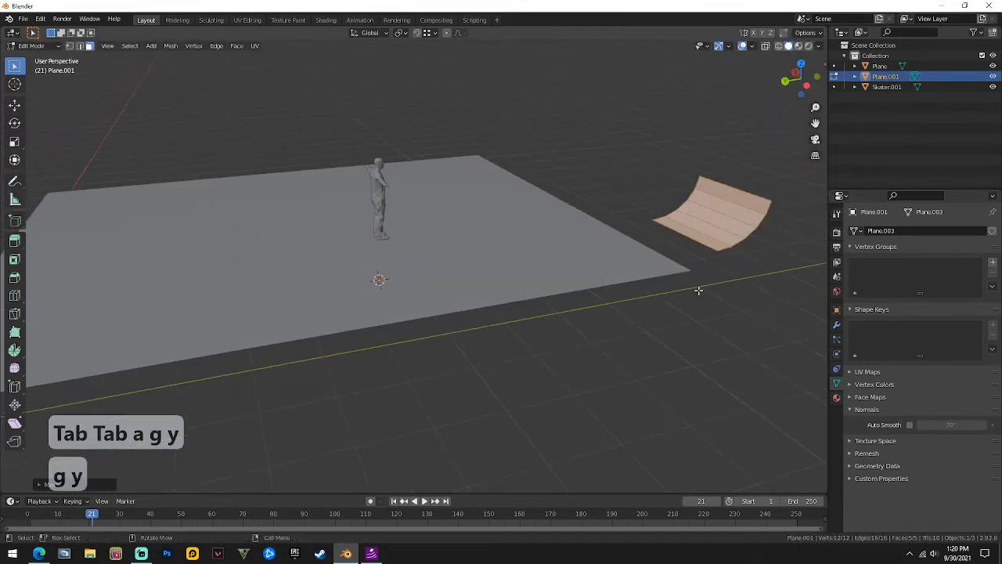
key(g)
key(y)
click(693, 269)
key(KP_Decimal)
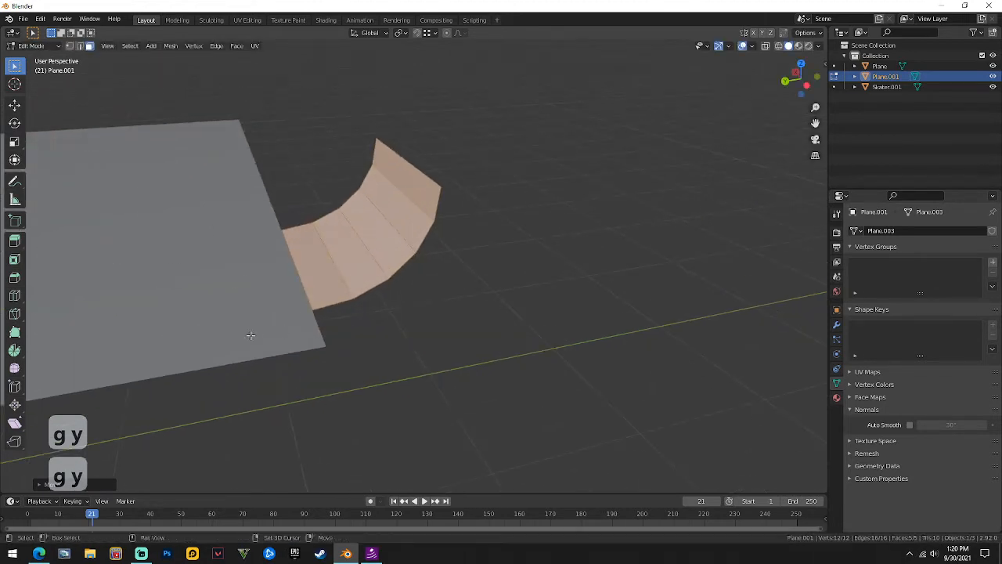
Set snapping to Vertex and snap the ramp onto the ground plane's corner.
key(g)
key(y)
key(ctrl)
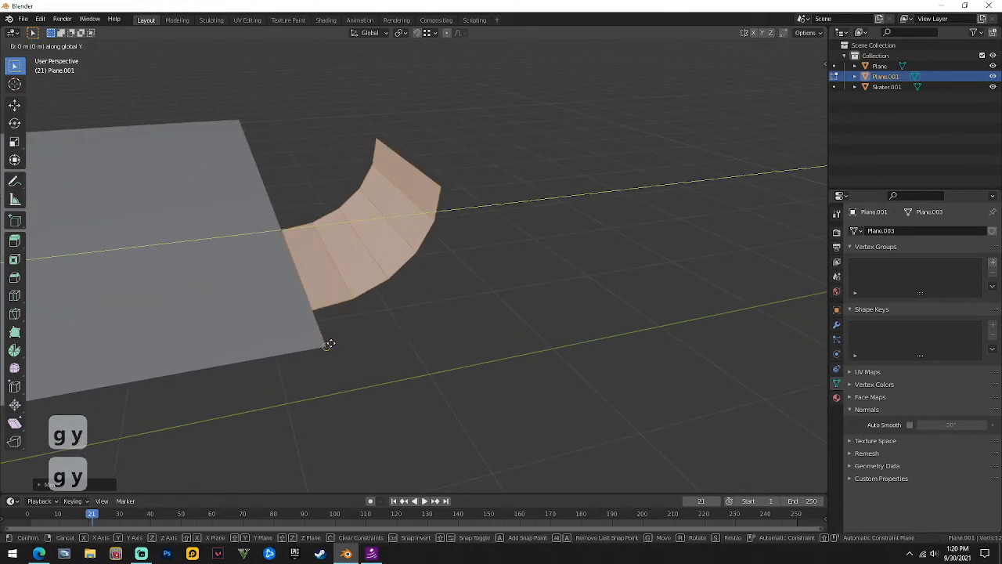
click(329, 343)
click(428, 33)
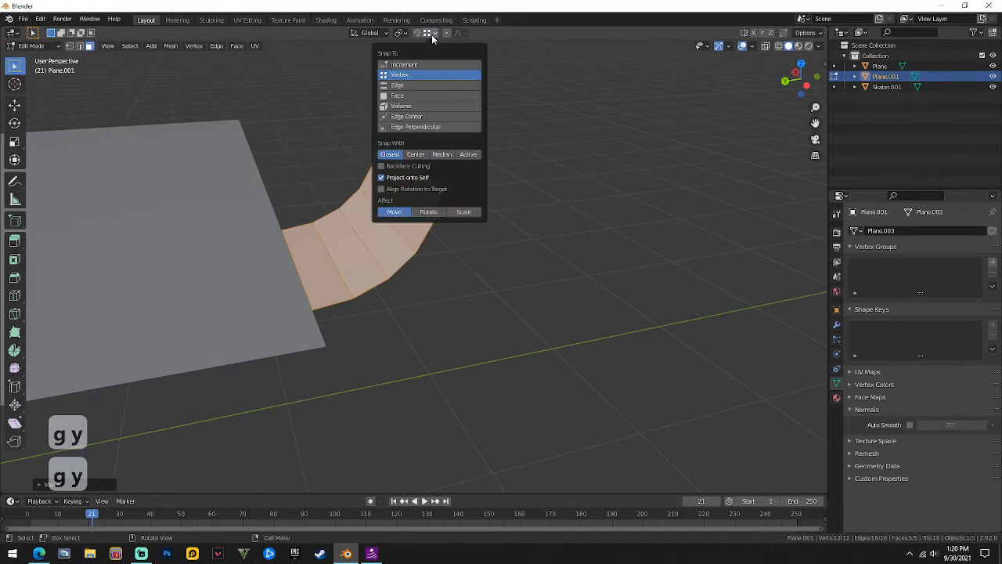
click(400, 75)
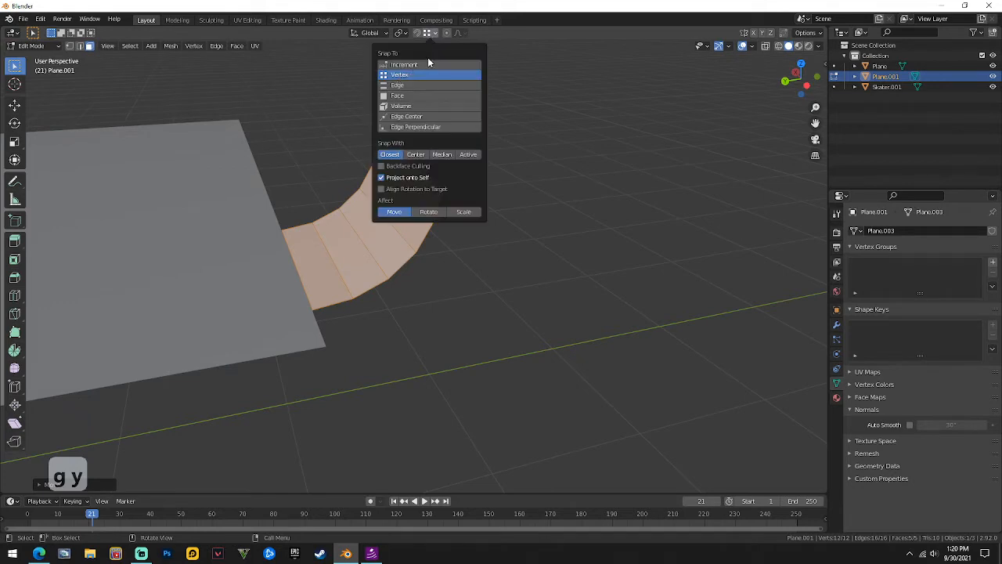
key(g)
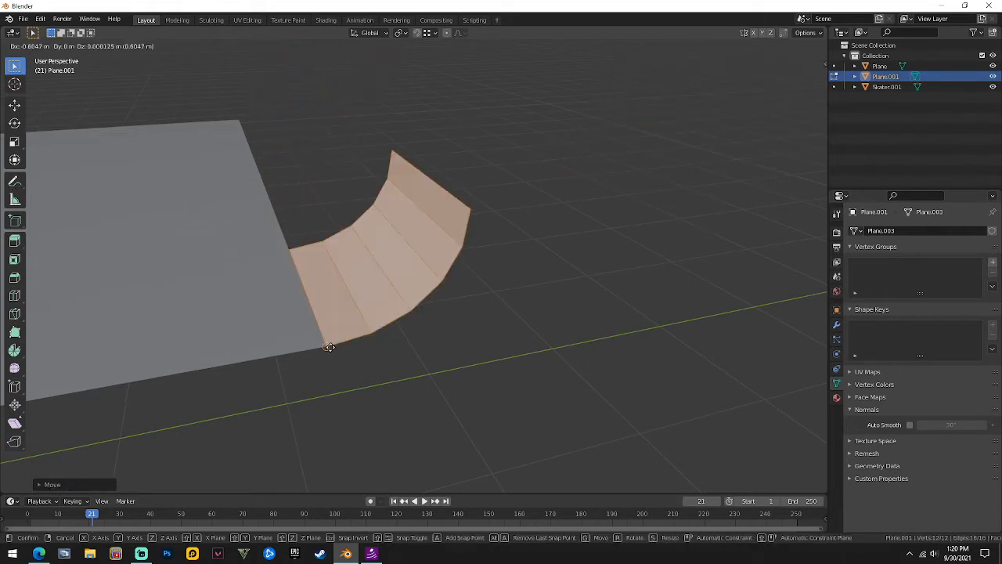
click(329, 346)
Orbit and zoom around the scene to inspect the ramp's placement.
scroll(320, 329, down, 3)
middle_drag(289, 192, 649, 248)
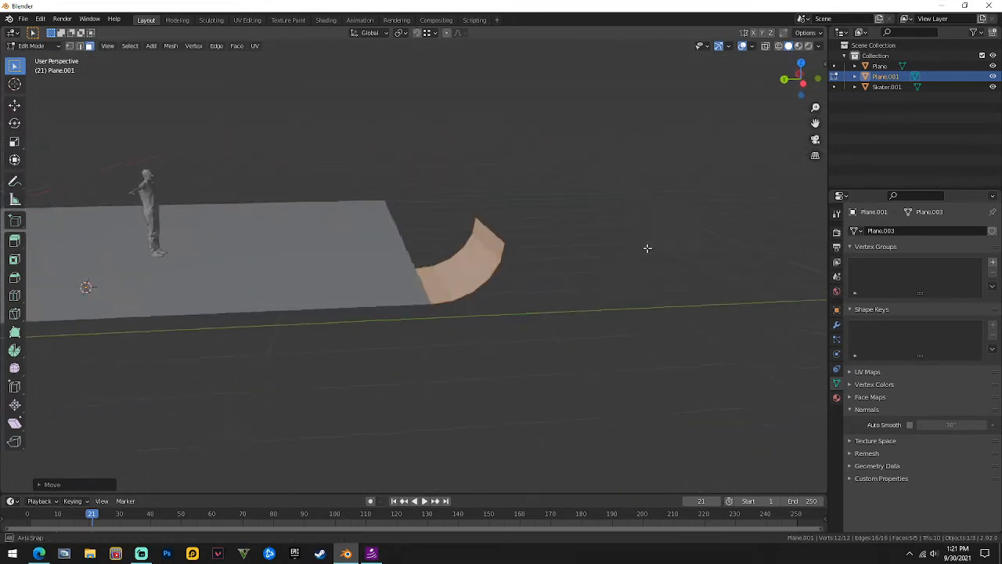
scroll(528, 259, up, 5)
scroll(458, 244, down, 4)
middle_drag(516, 246, 519, 306)
scroll(521, 307, up, 4)
Select a single edge of the quarter-pipe strip and nudge it along Y three times.
middle_drag(430, 241, 416, 245)
key(Tab)
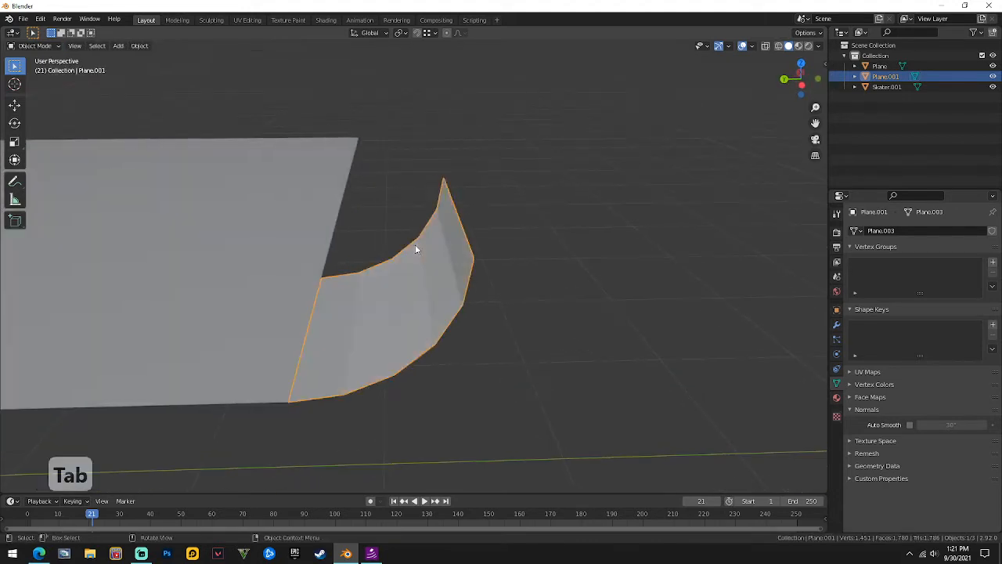
key(Tab)
key(2)
click(451, 251)
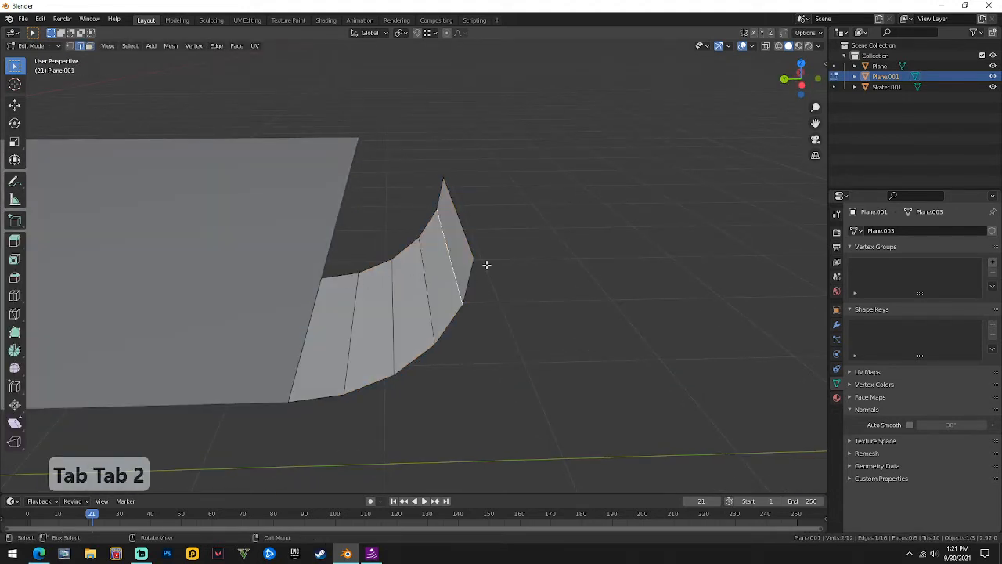
key(g)
key(y)
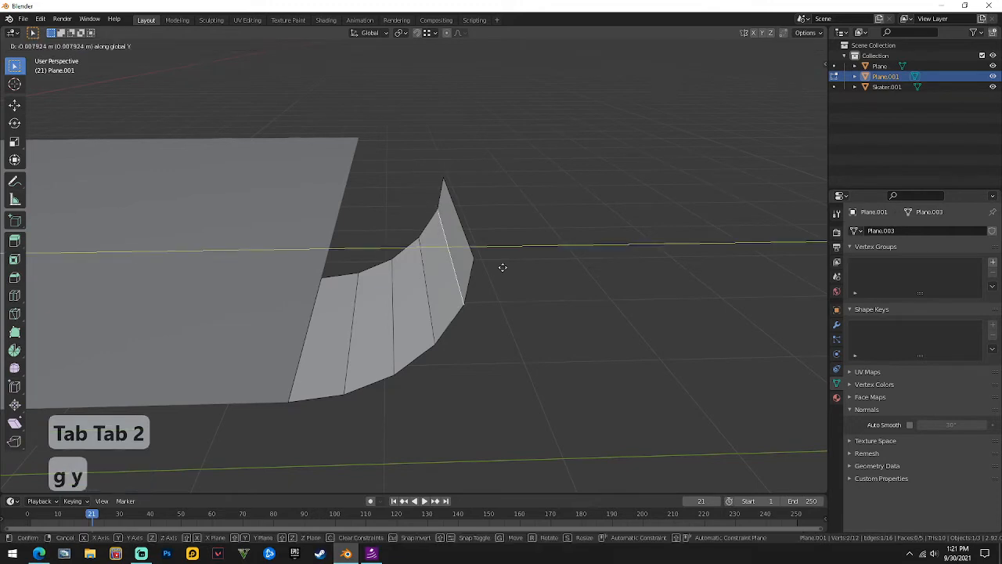
click(490, 261)
key(g)
key(y)
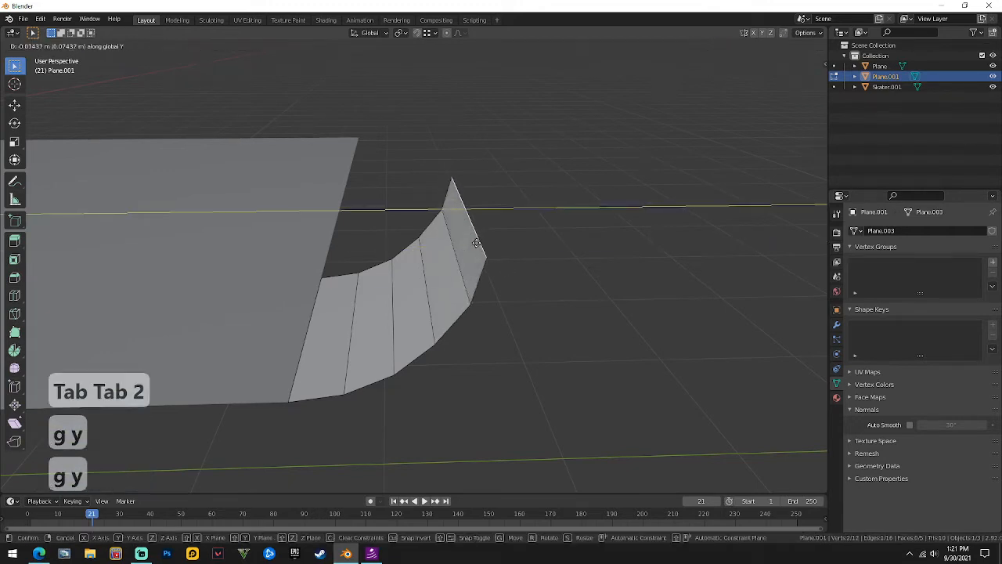
click(493, 248)
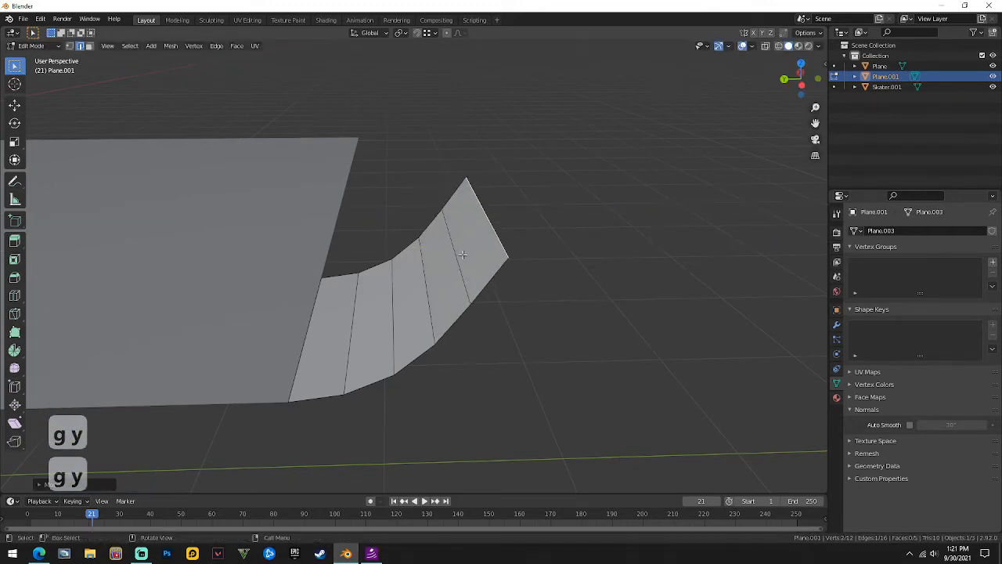
key(g)
key(y)
click(462, 256)
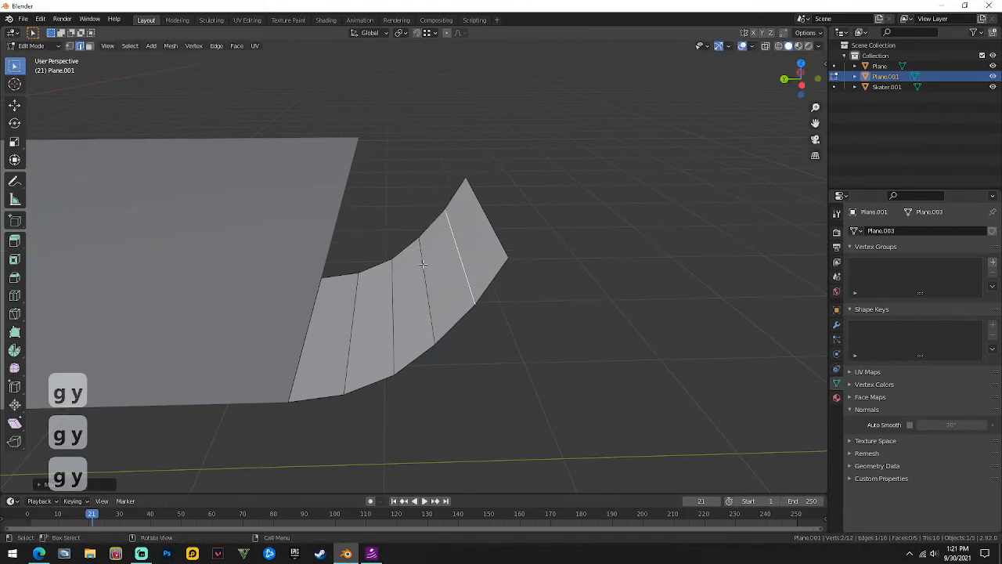
Refine the ramp's upper lip with five more small Y-axis moves of the edge.
key(Tab)
key(Tab)
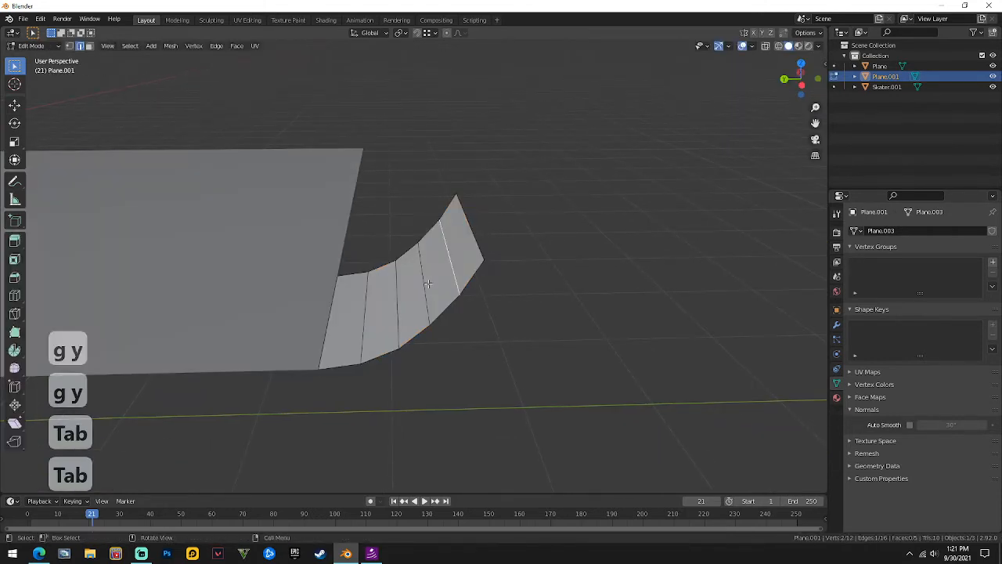
key(g)
key(y)
click(452, 288)
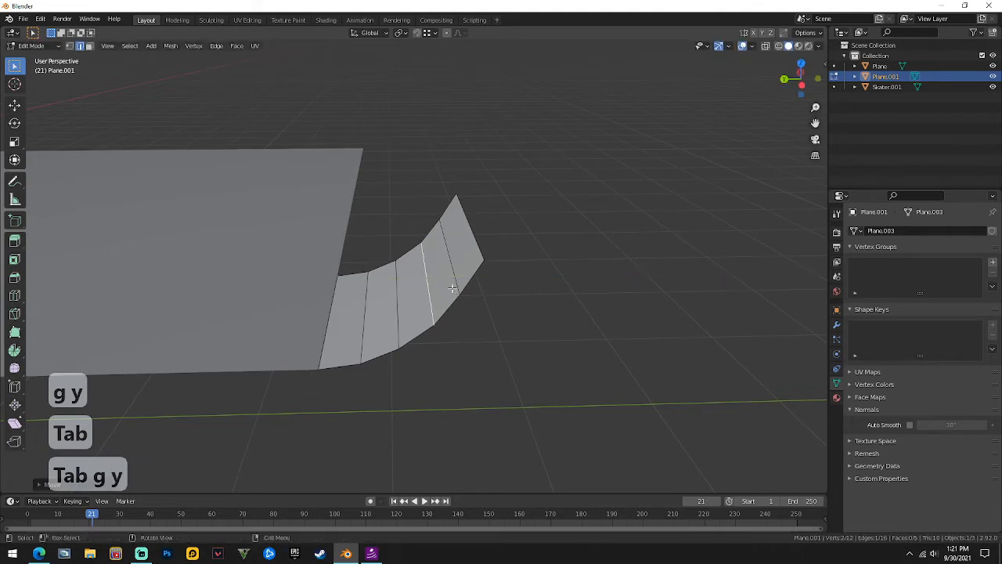
key(g)
key(y)
click(454, 266)
key(g)
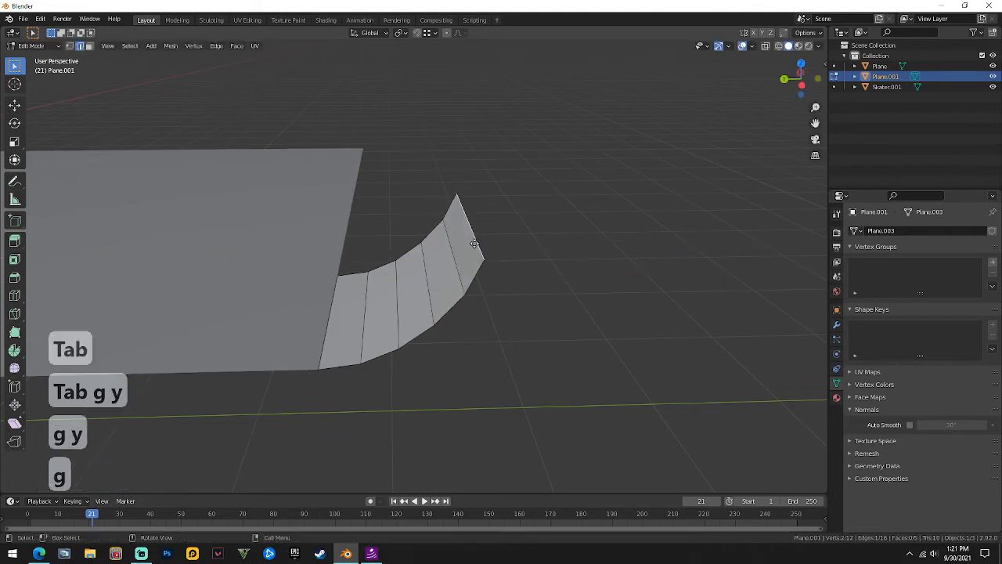
key(y)
click(480, 247)
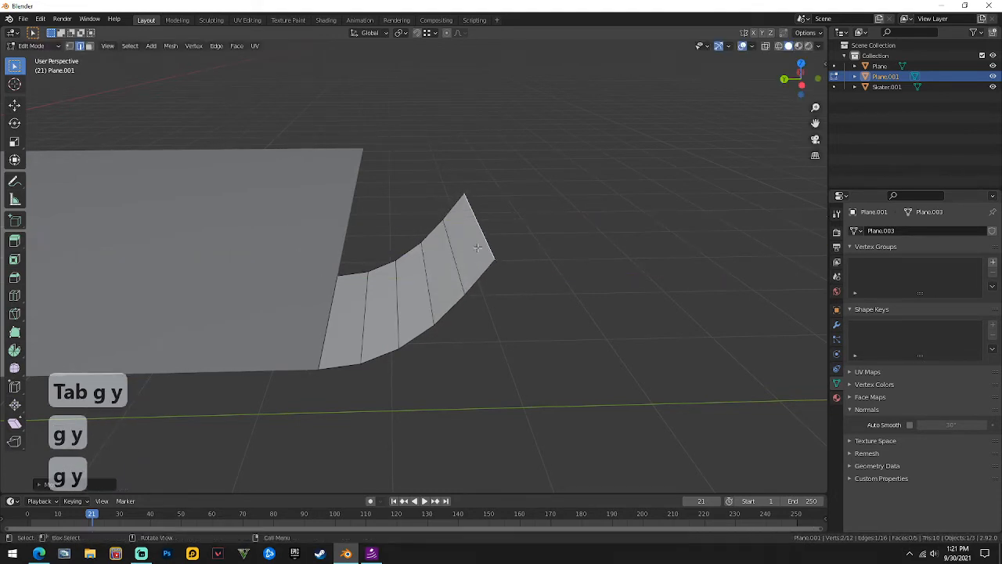
key(g)
key(y)
click(456, 262)
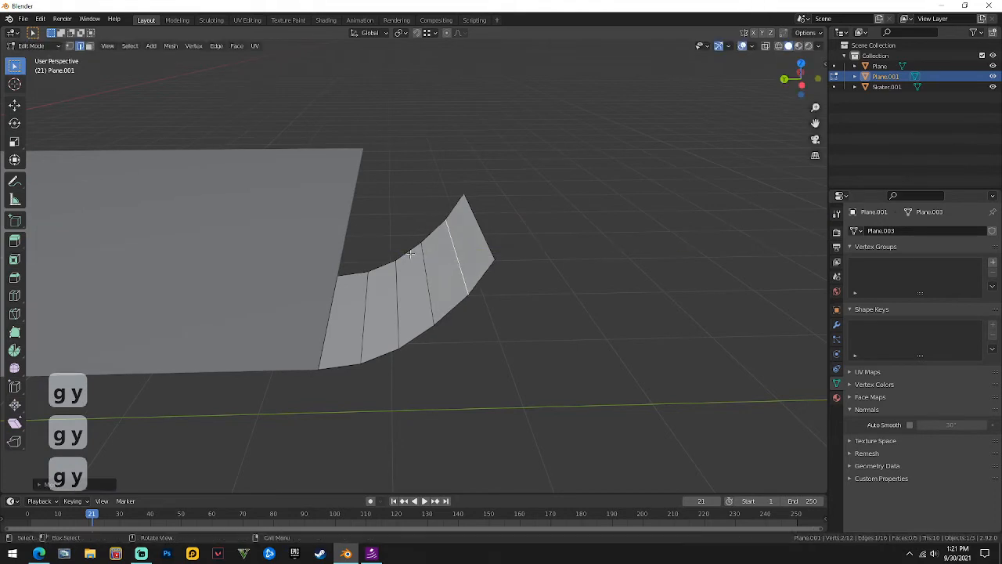
key(g)
key(y)
click(504, 232)
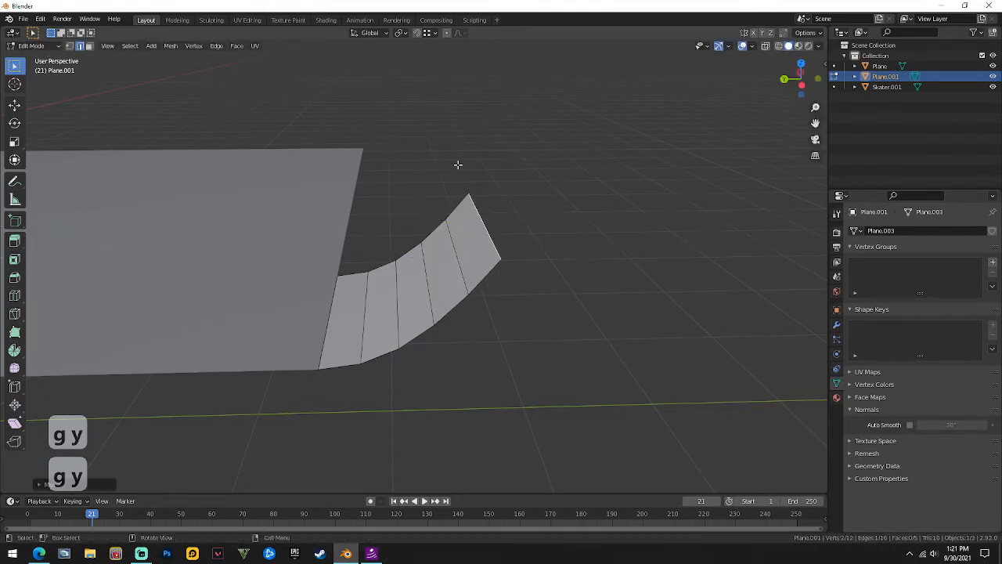
middle_drag(458, 164, 388, 292)
Extrude the ramp's bottom edge down along Z, fill the side, and extrude the end face into a box along Y.
key(e)
key(z)
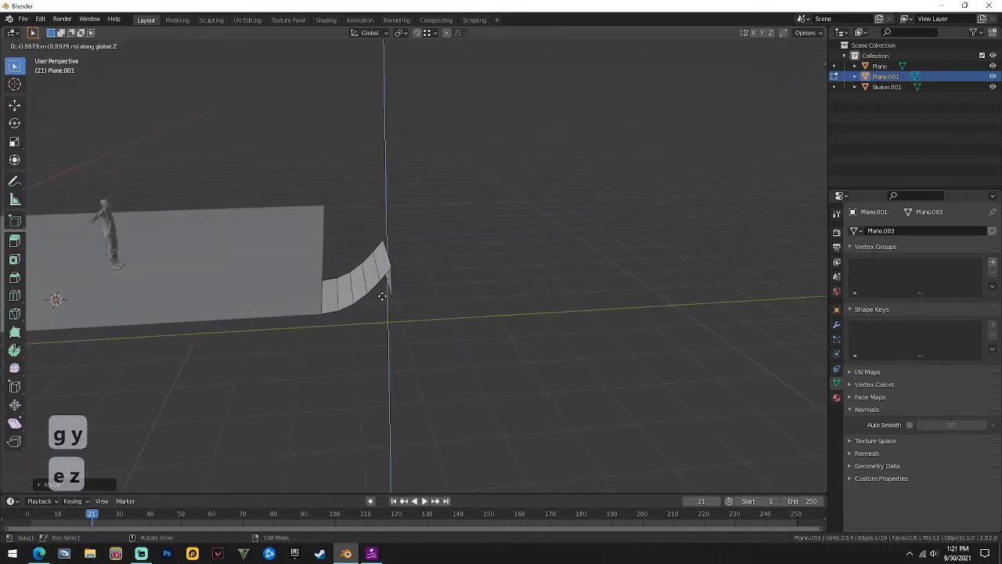
click(320, 314)
key(f)
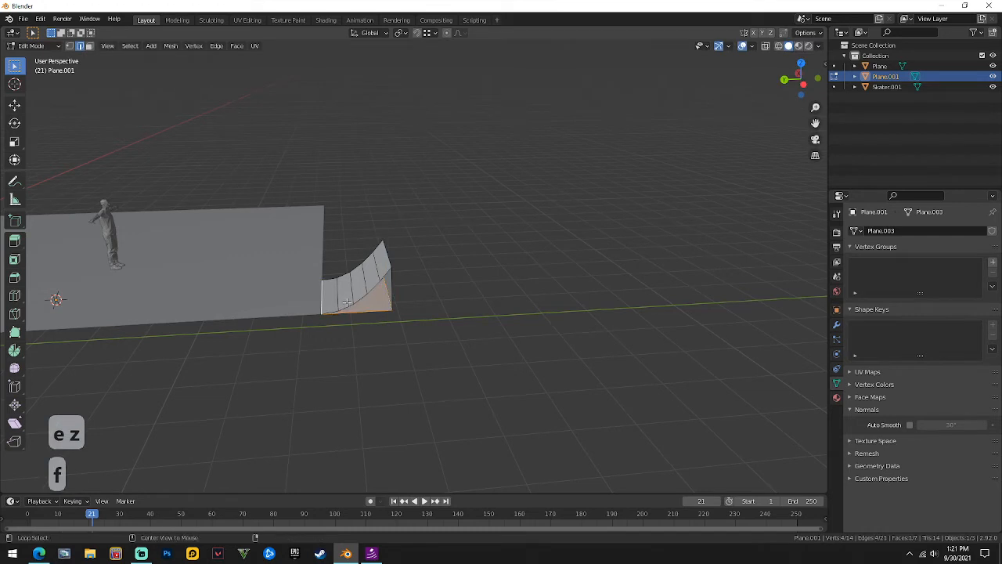
key(alt+f)
middle_drag(425, 262, 416, 251)
key(3)
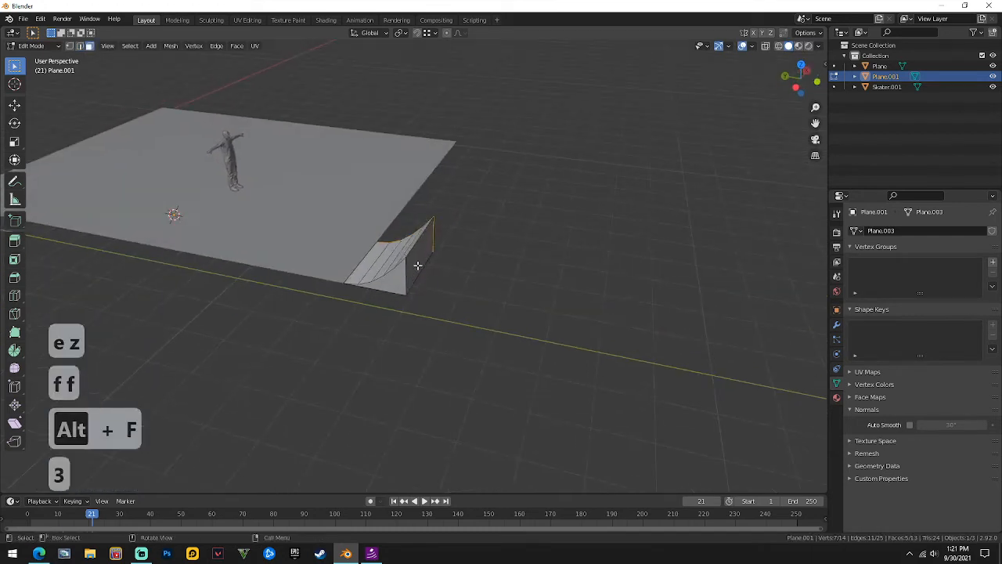
click(417, 258)
key(e)
key(y)
click(548, 267)
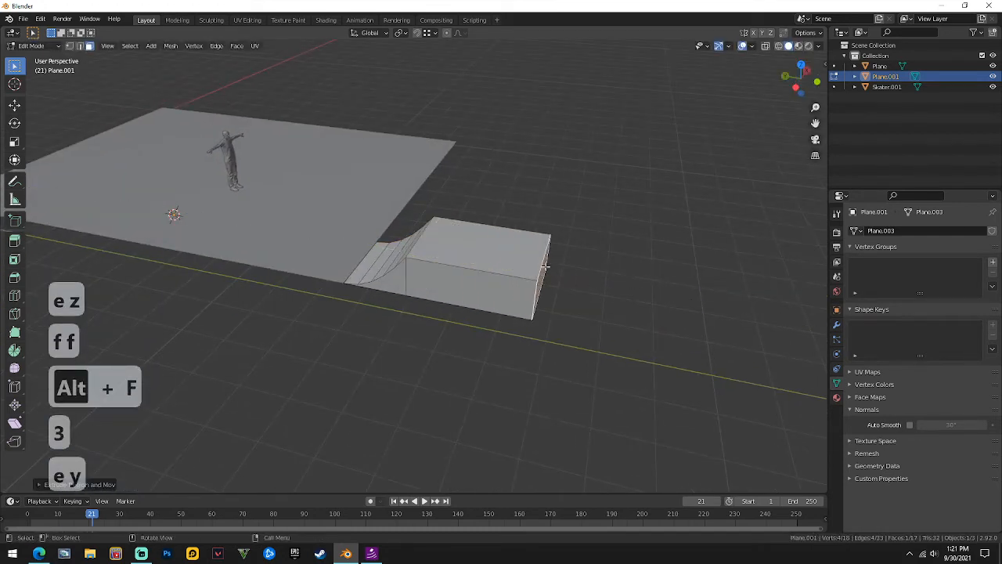
middle_drag(546, 270, 586, 264)
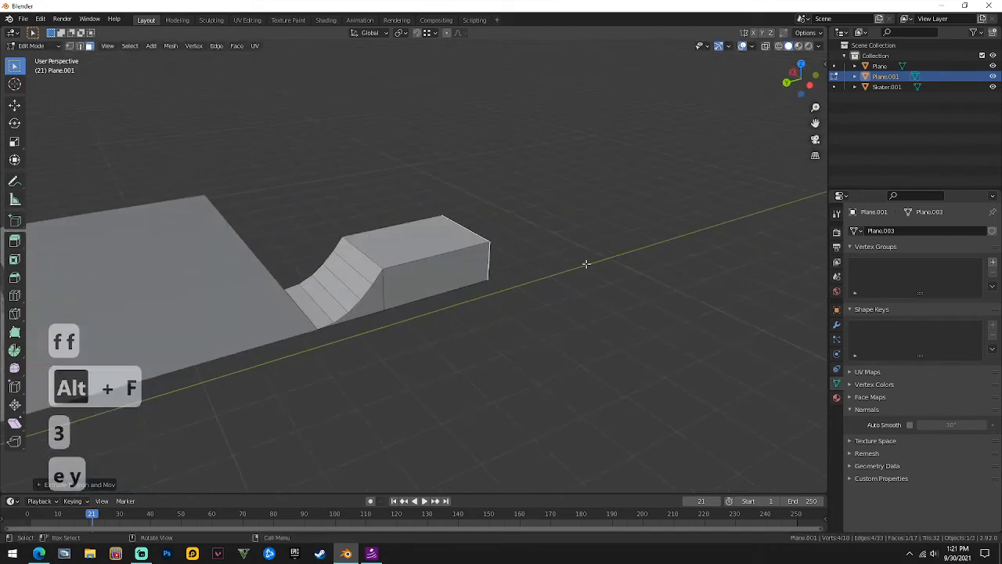
Select the ramp's side faces, then undo the box attempt back to the curved strip.
click(369, 301)
middle_drag(371, 300, 516, 294)
drag(357, 354, 377, 381)
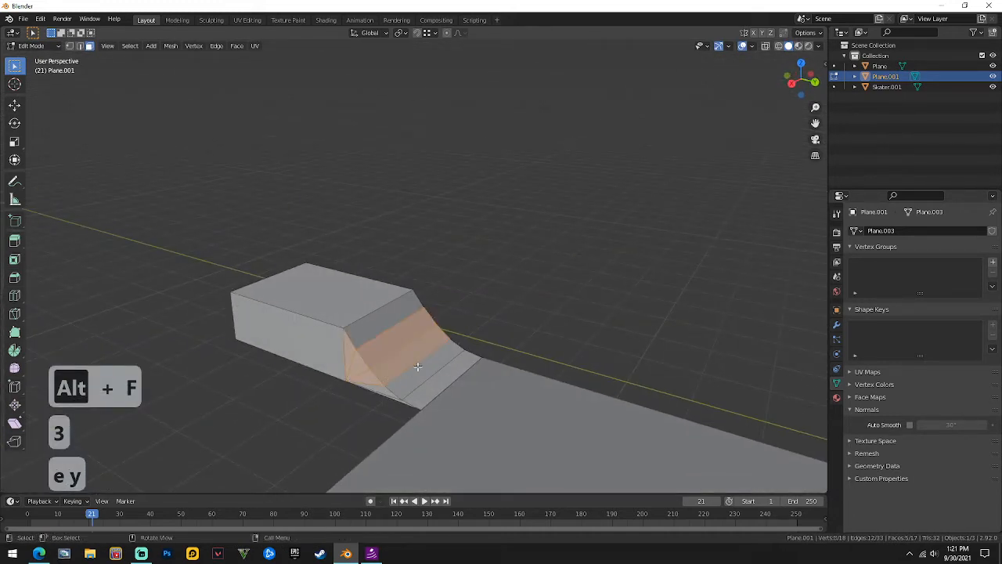
middle_drag(417, 366, 273, 342)
key(Tab)
middle_drag(465, 353, 438, 349)
key(ctrl+z)
key(ctrl+z)
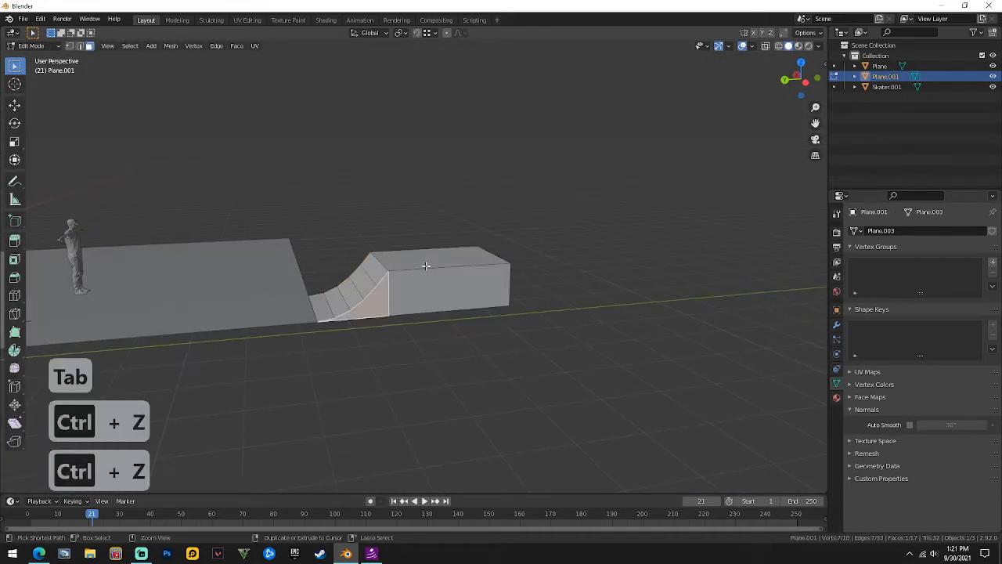
key(ctrl+z)
key(ctrl+z)
key(ctrl+z)
key(ctrl+z)
key(ctrl+z)
key(ctrl+z)
key(ctrl+z)
key(ctrl+z)
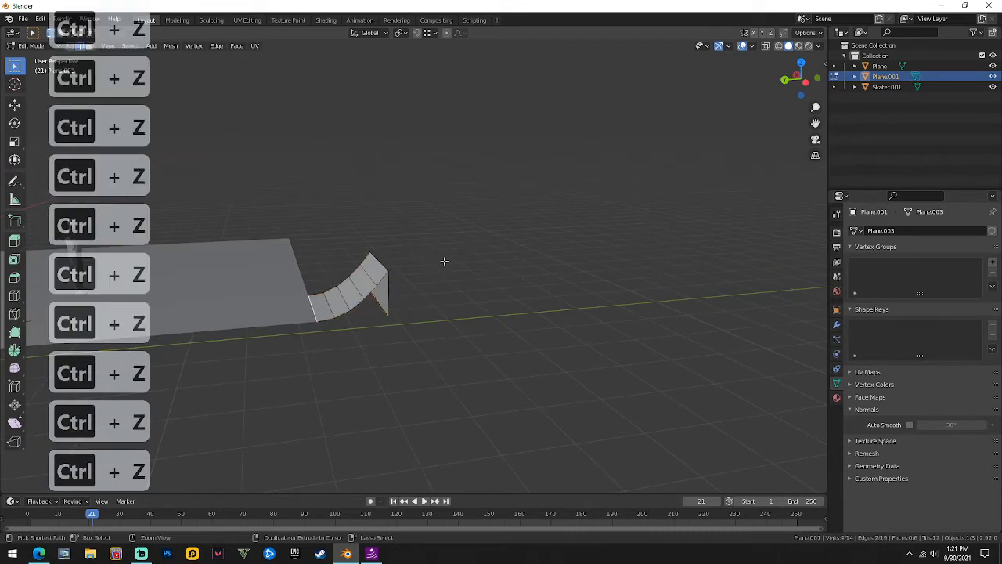
Extrude the strip's top edge along Y into a flat deck, then down along Z, and fill both sides.
middle_drag(448, 259, 425, 274)
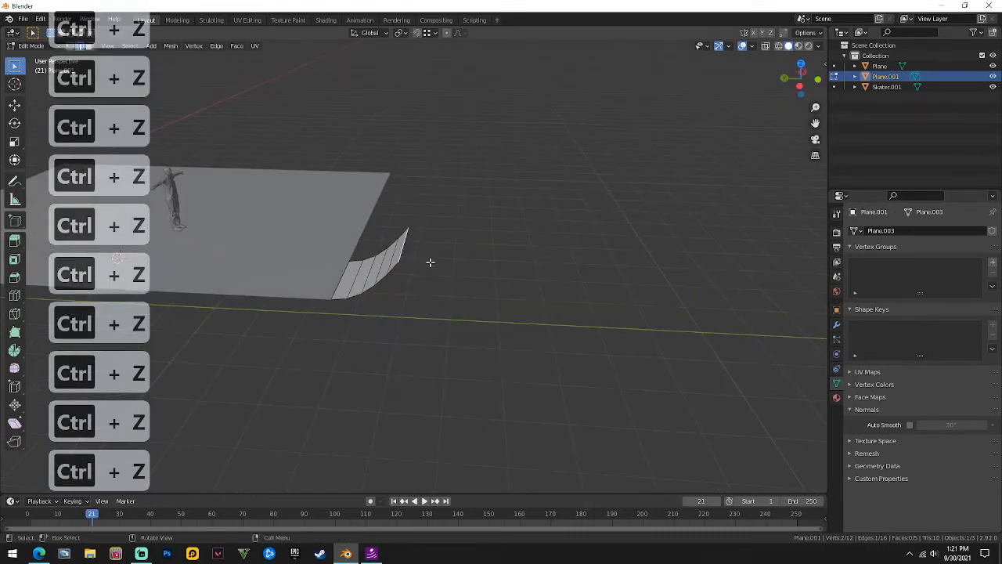
key(e)
key(y)
click(586, 271)
key(e)
key(z)
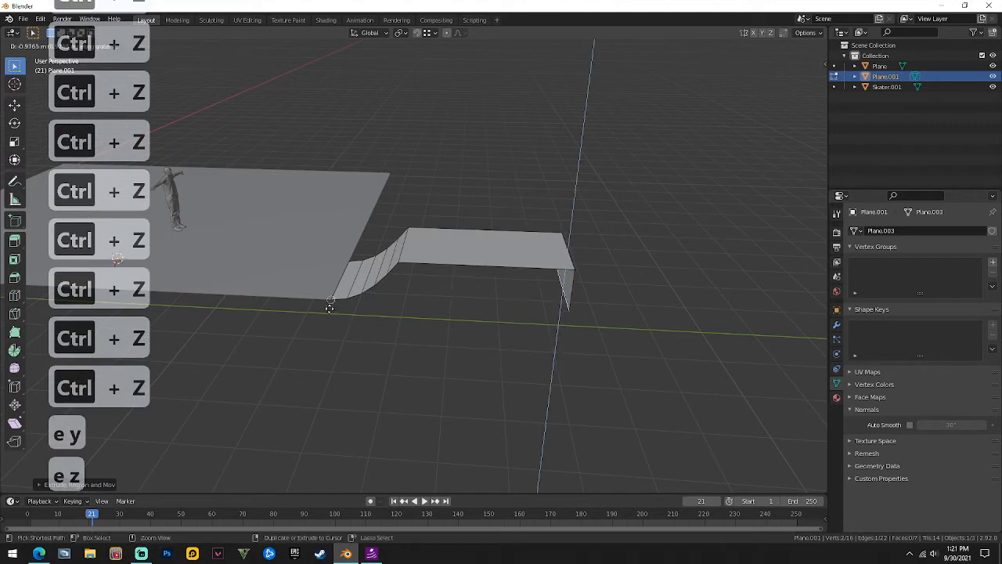
click(333, 289)
key(f)
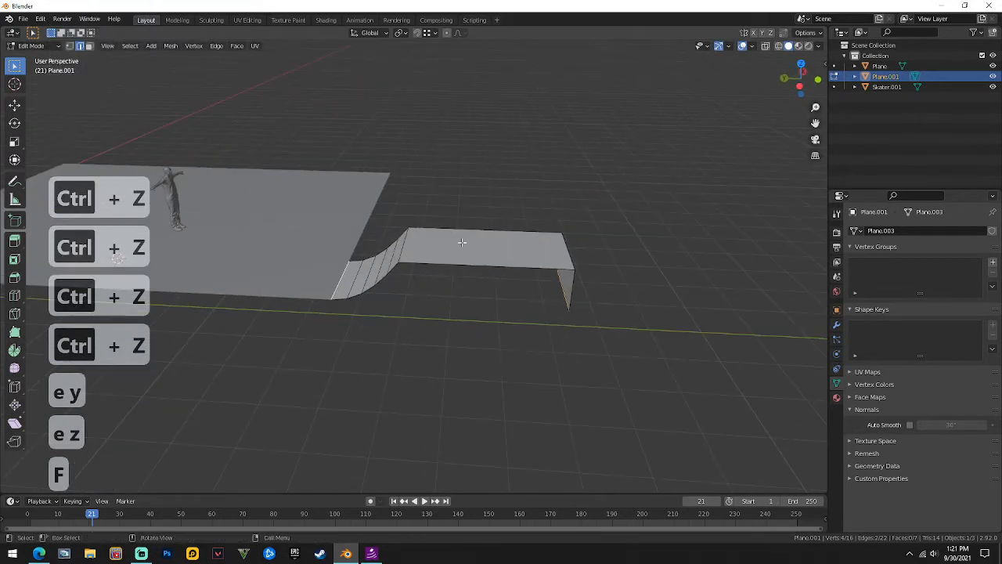
key(f)
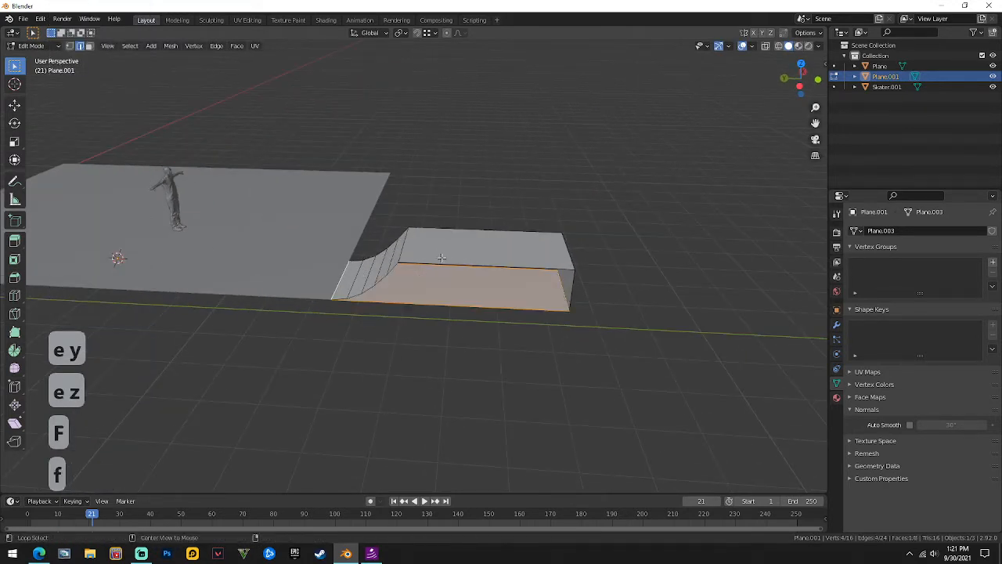
key(f)
Slide the selected side face along X to widen the ramp and return to Object Mode.
middle_drag(443, 257, 419, 328)
scroll(419, 329, down, 2)
key(g)
key(y)
key(x)
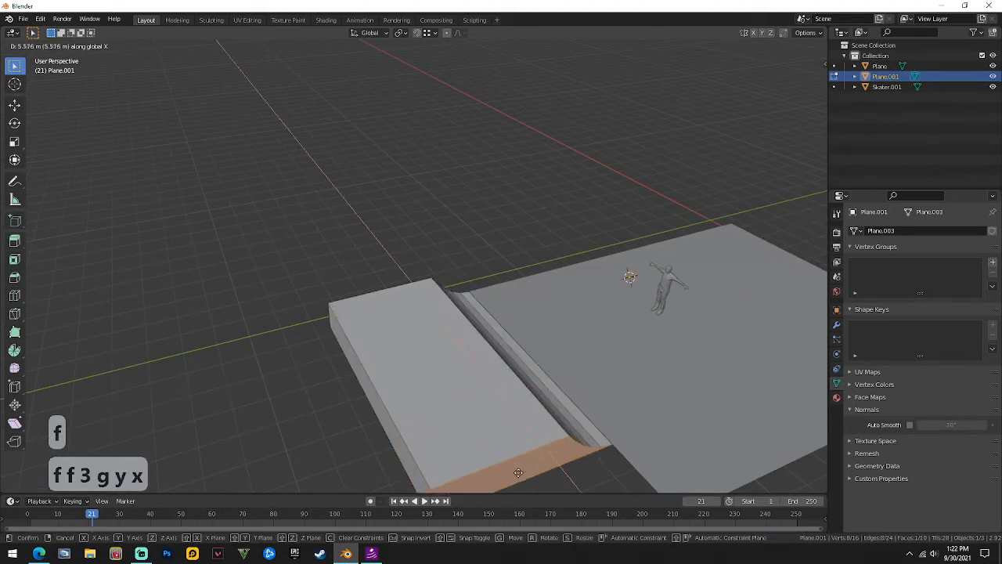
click(529, 480)
key(Tab)
middle_drag(505, 193, 282, 314)
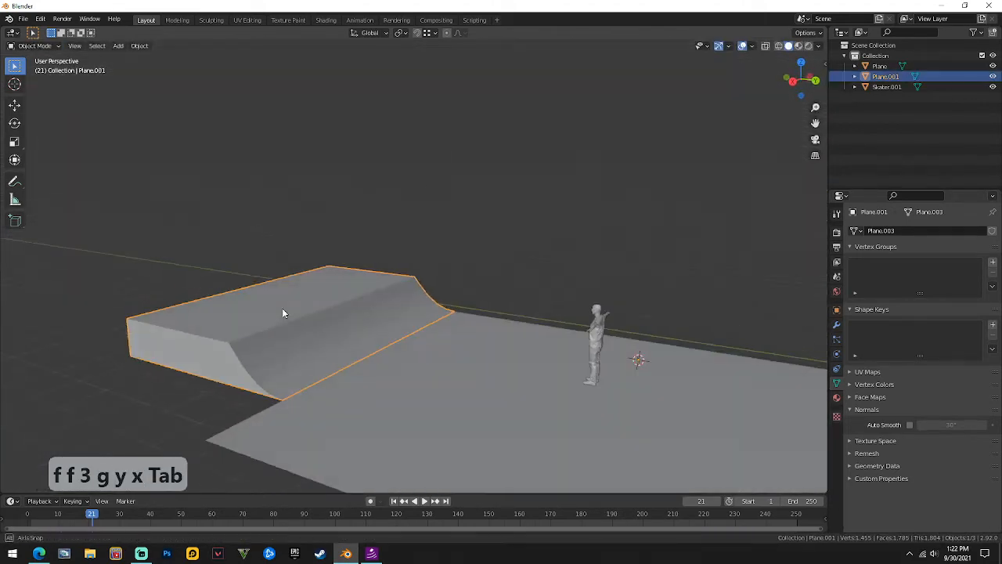
Apply Shade Smooth to the ramp and enable Auto Smooth at 30° in Object Data Normals.
right_click(303, 320)
click(294, 149)
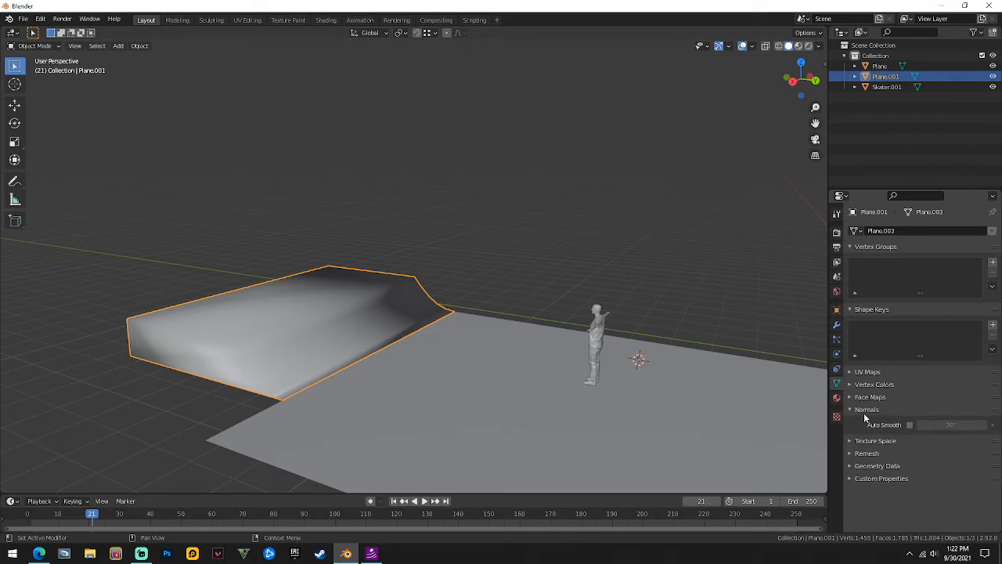
click(910, 424)
mouse_move(267, 321)
middle_down()
mouse_move(506, 259)
mouse_move(350, 295)
mouse_move(375, 279)
mouse_move(420, 306)
mouse_move(347, 310)
mouse_move(456, 295)
middle_up()
In the ramp's mesh, shift the coping edge between curve and deck along Y.
click(456, 295)
key(Tab)
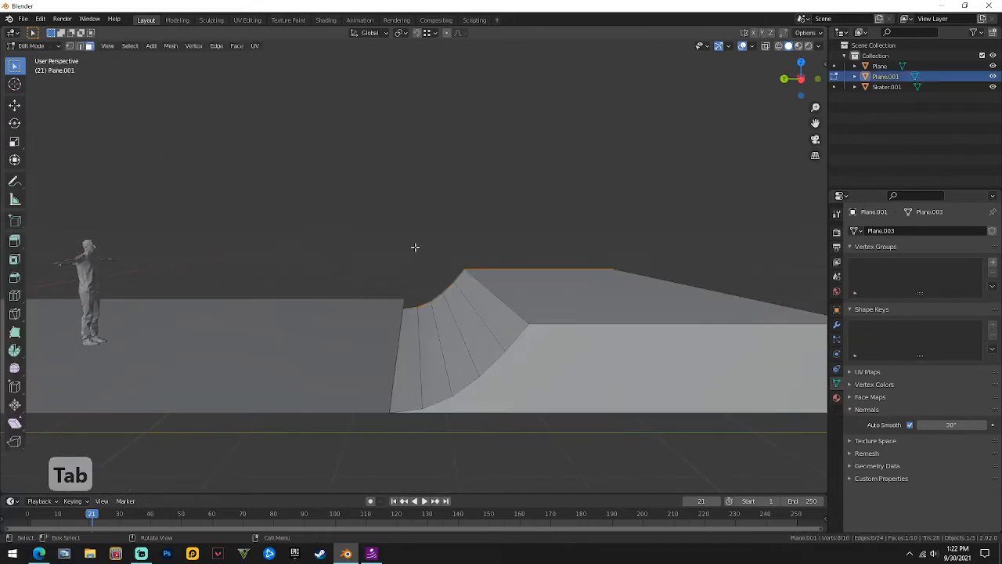
middle_drag(574, 342, 468, 374)
click(355, 396)
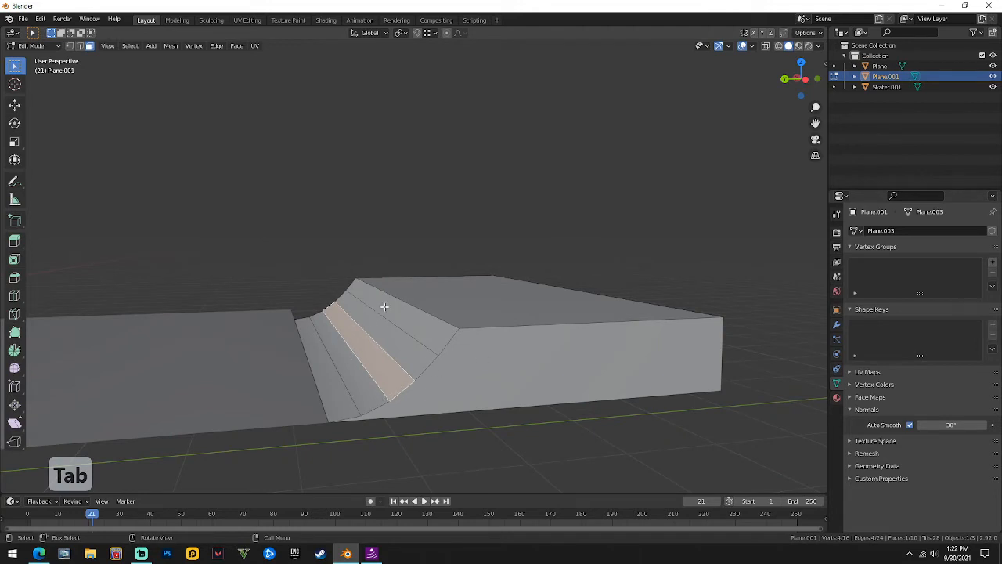
middle_drag(385, 307, 431, 328)
key(2)
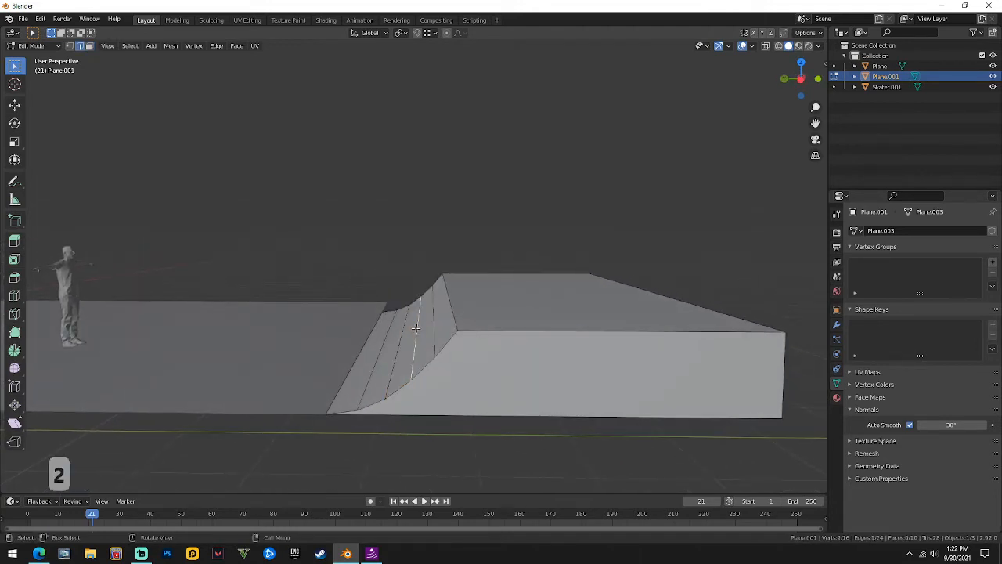
key(g)
key(y)
right_click(447, 333)
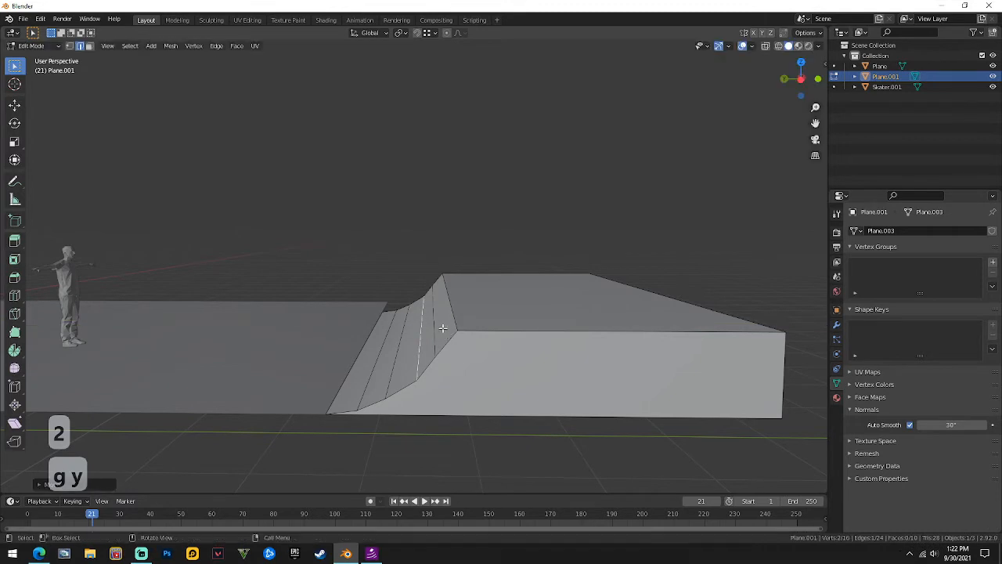
key(g)
key(y)
right_click(448, 327)
key(g)
key(y)
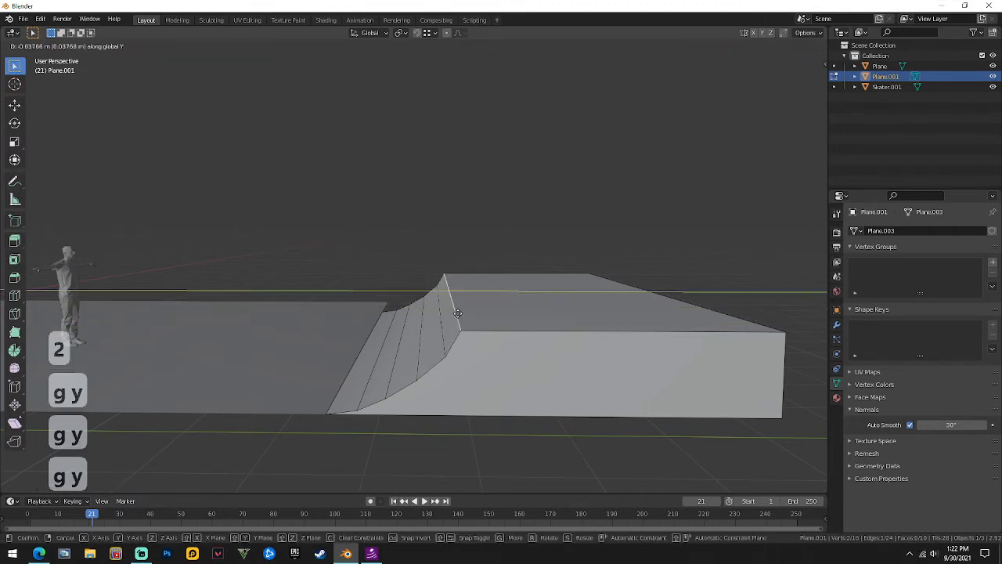
click(461, 313)
Return to Object Mode and reselect the ramp object.
key(Tab)
scroll(439, 229, down, 2)
middle_drag(439, 229, 544, 240)
scroll(338, 250, down, 3)
click(447, 299)
scroll(418, 307, up, 5)
click(371, 300)
scroll(362, 297, down, 3)
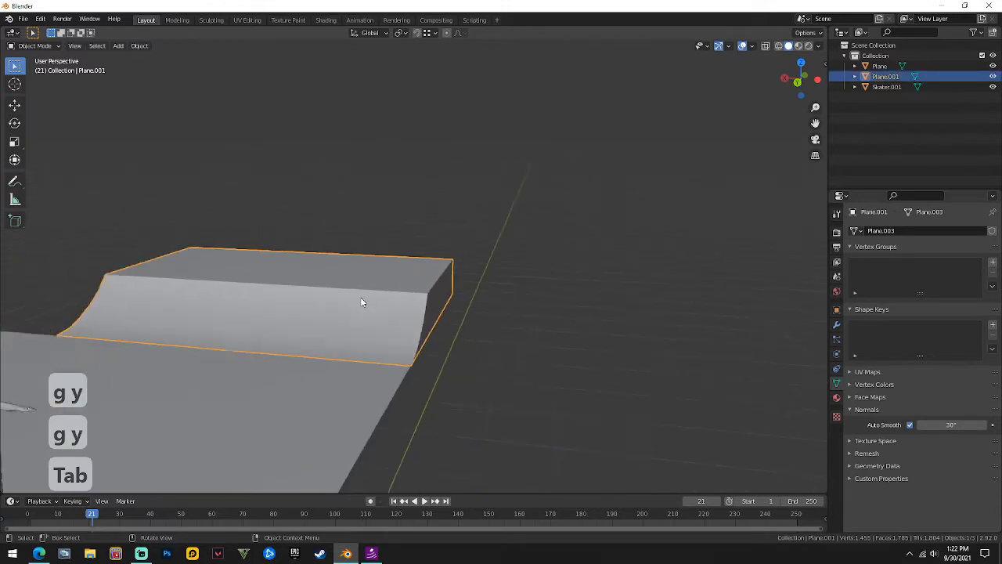
Add a Ctrl+R loop cut across the ramp's deck and slide it into position.
key(Tab)
mouse_move(360, 297)
middle_down()
mouse_move(381, 299)
mouse_move(359, 313)
middle_up()
scroll(364, 305, down, 1)
scroll(364, 310, up, 3)
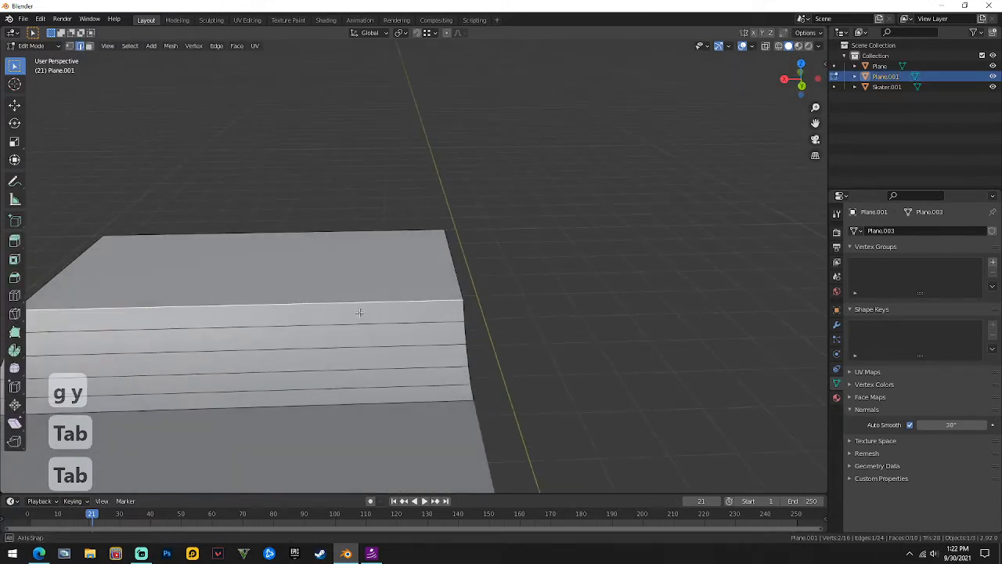
key(ctrl+r)
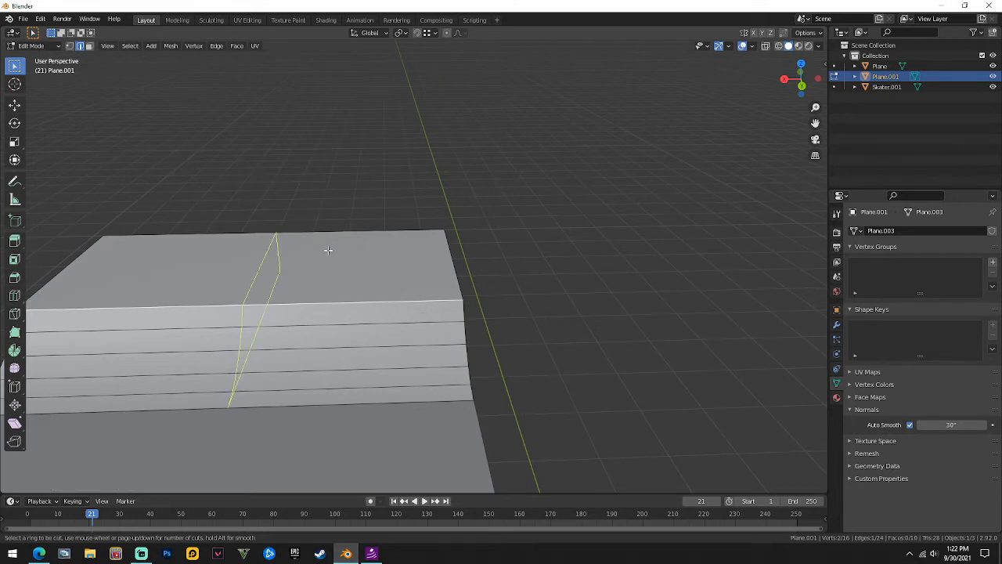
click(253, 305)
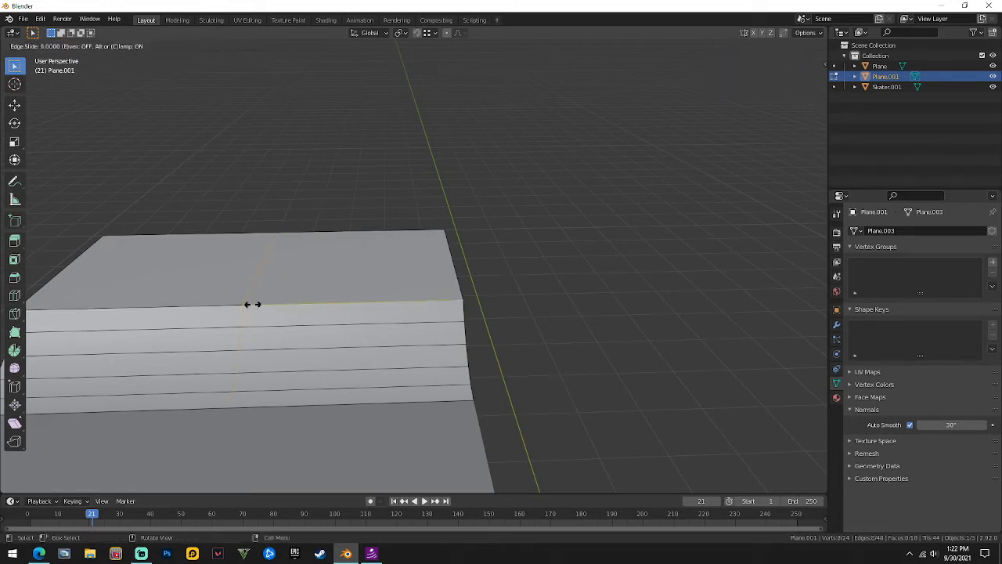
click(340, 312)
middle_drag(512, 249, 408, 257)
key(ctrl+r)
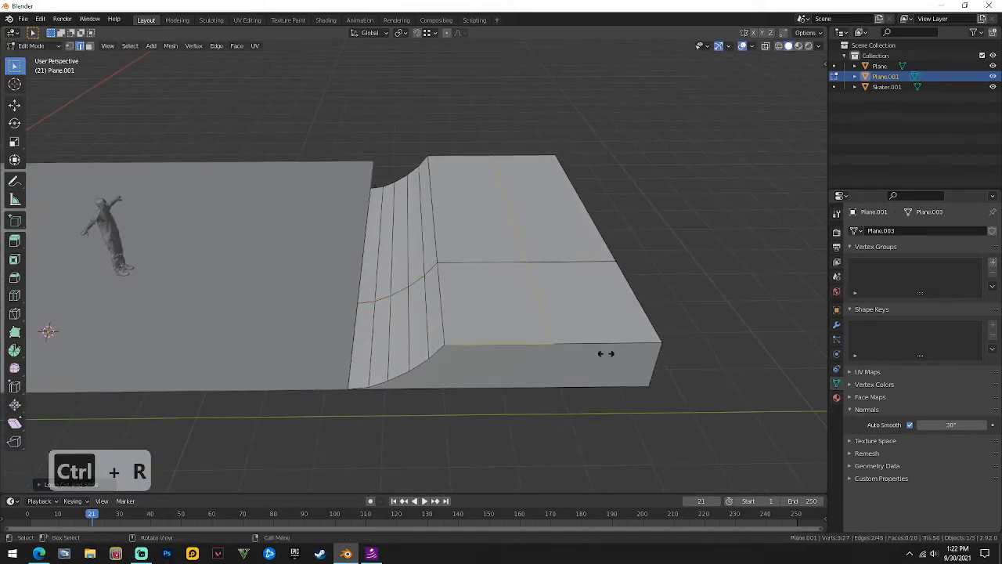
Place a second deck loop cut, then extrude the deck face beside the coping upward along Z.
click(603, 351)
click(526, 365)
middle_drag(521, 365, 391, 259)
key(3)
click(395, 266)
key(e)
key(z)
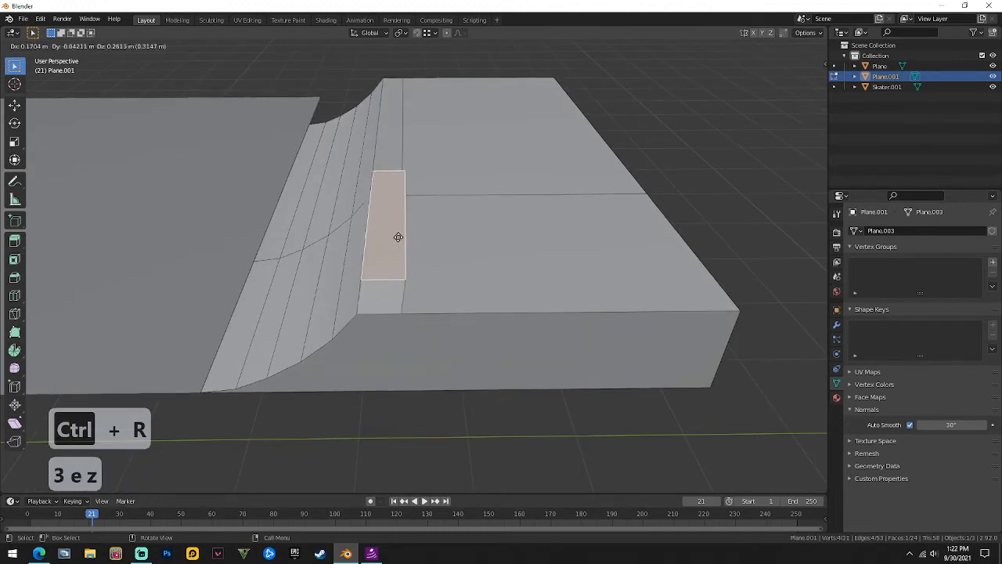
key(z)
click(396, 235)
Reposition the raised block's top face, raising it along Z and sliding it along Y.
middle_drag(396, 236, 415, 226)
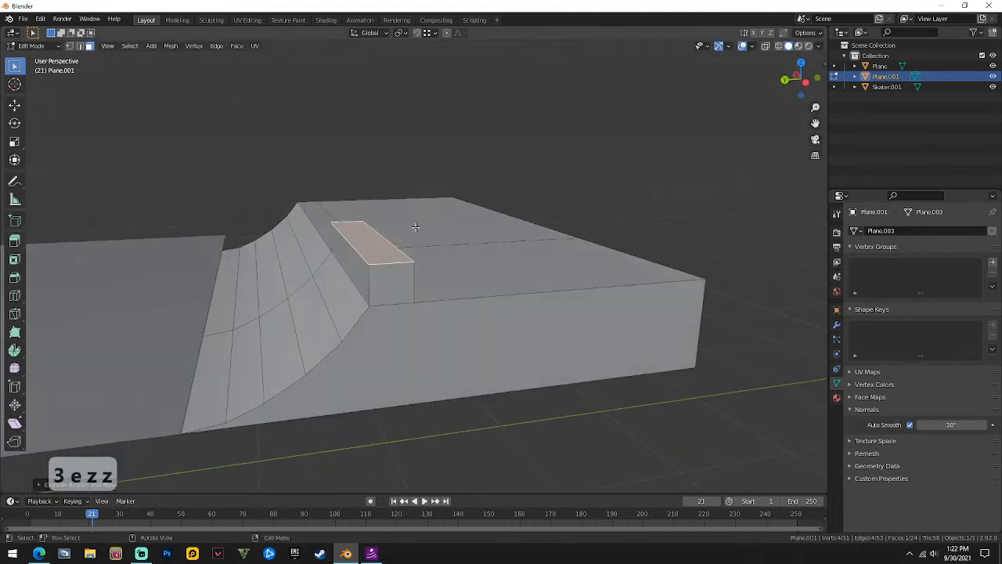
key(g)
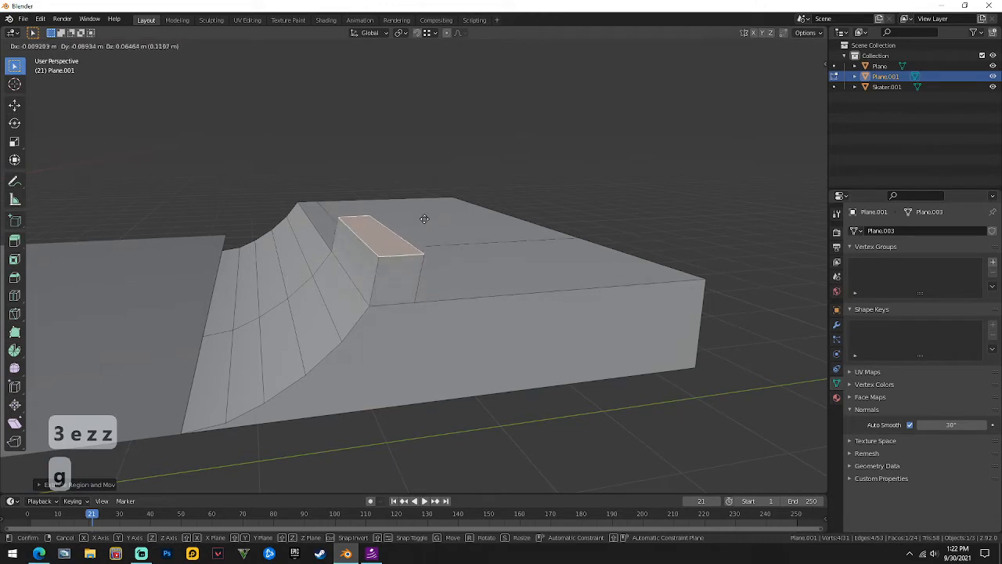
key(z)
key(x)
key(y)
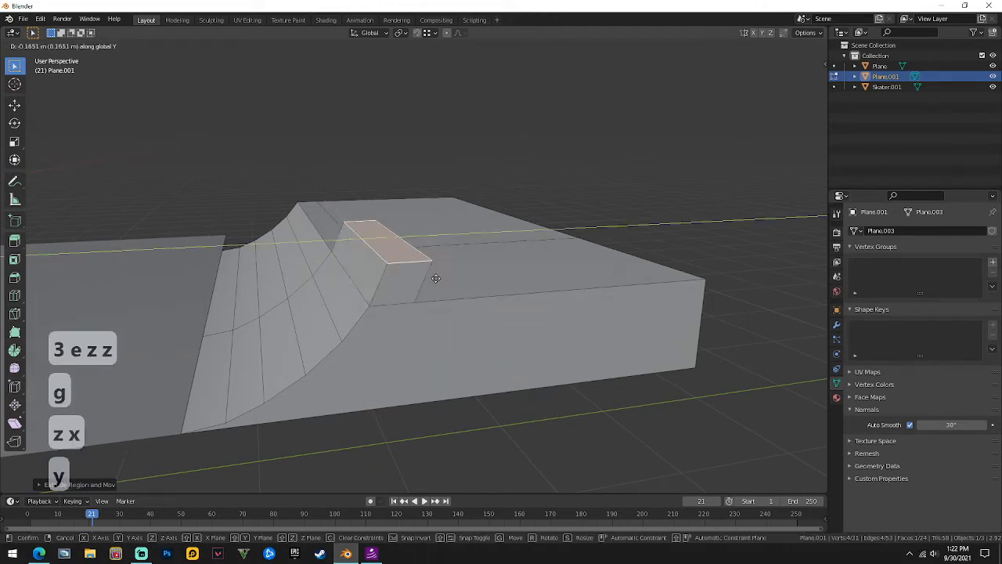
key(z)
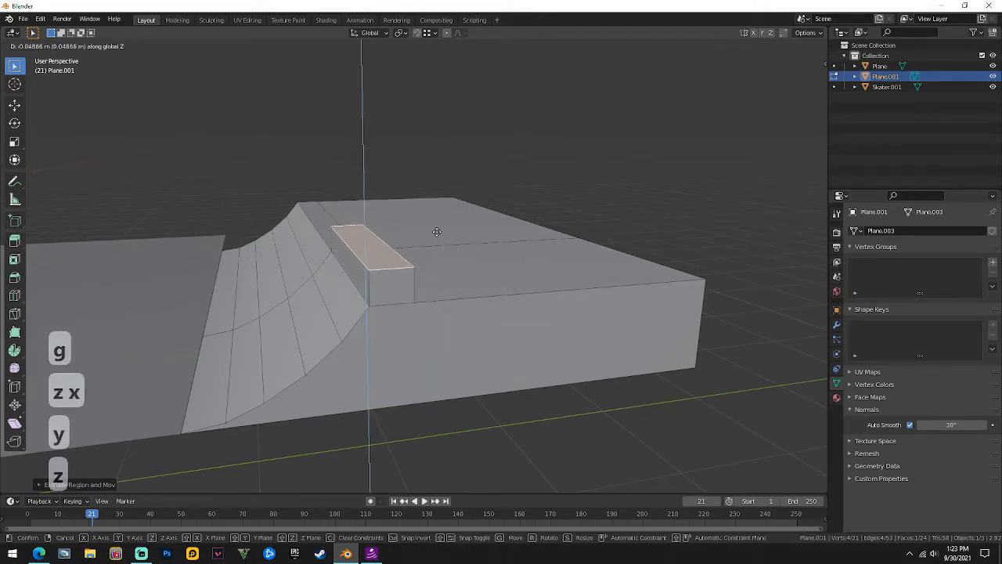
click(430, 232)
key(g)
key(y)
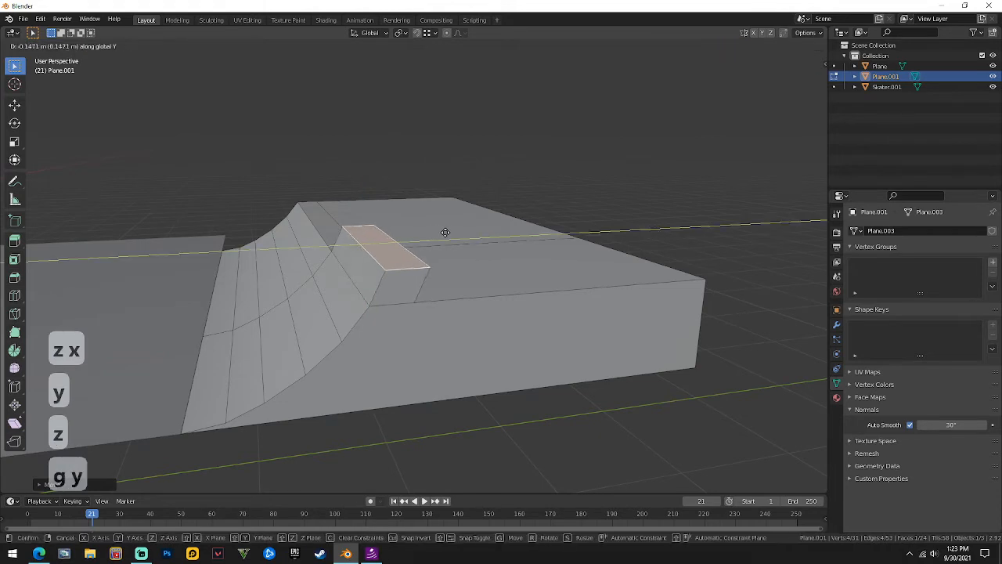
click(448, 231)
Extrude the block's top face upward along Z, inspect it, then undo the extrusion.
middle_drag(449, 232, 430, 240)
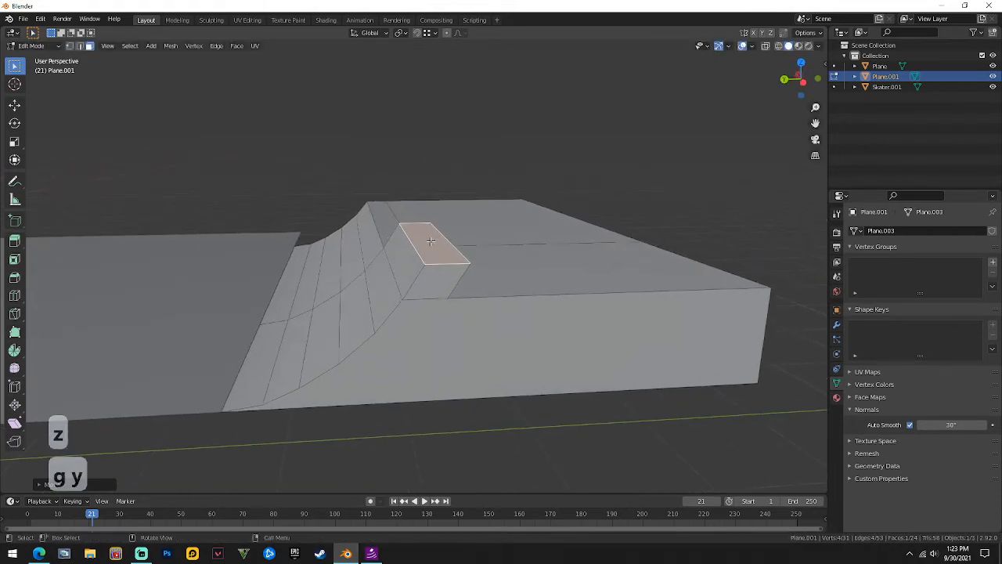
key(e)
key(z)
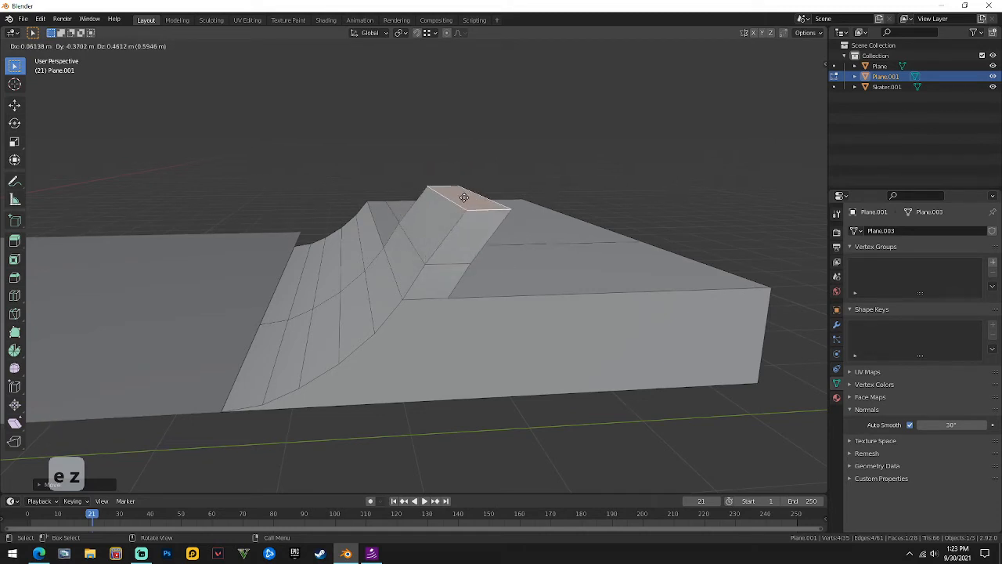
click(464, 197)
middle_drag(464, 197, 584, 180)
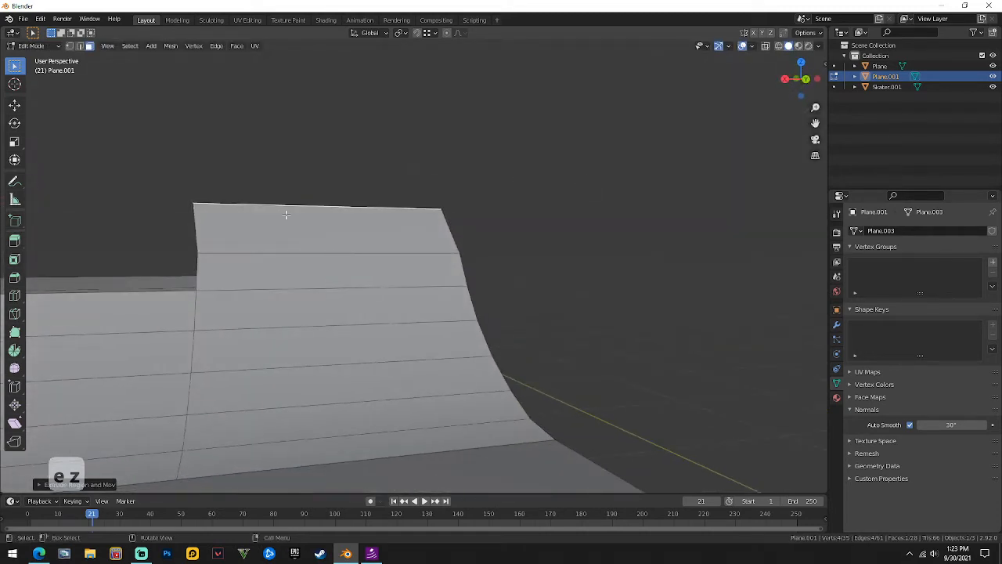
middle_drag(440, 161, 301, 174)
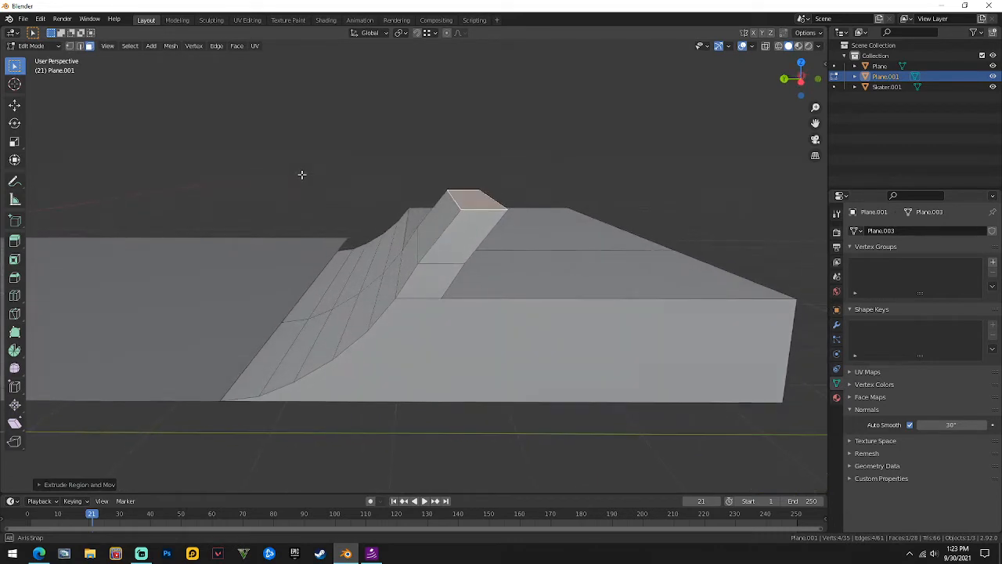
key(ctrl+z)
Re-extrude the top face upward, slide the block along Y, and return to Object Mode.
key(e)
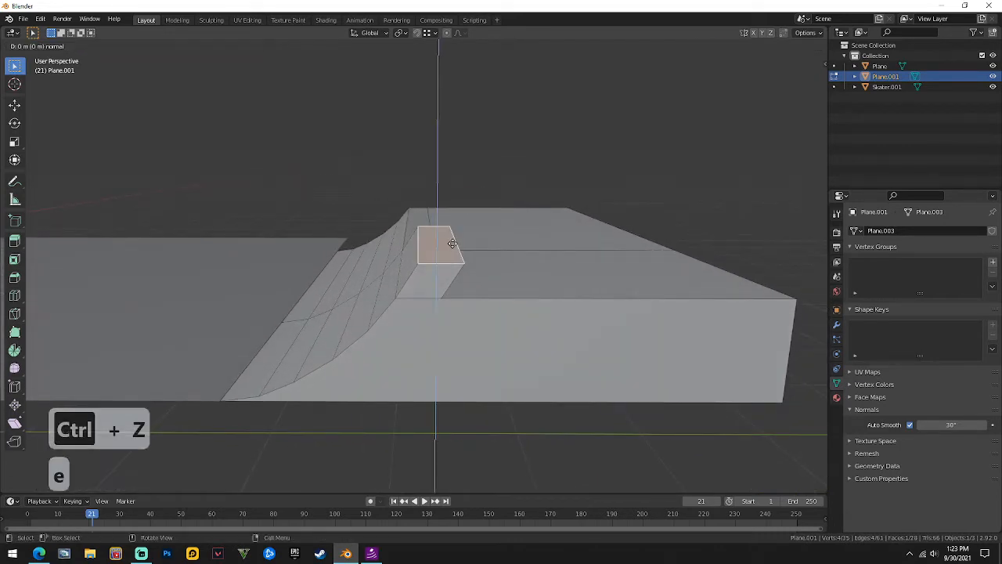
key(z)
key(z)
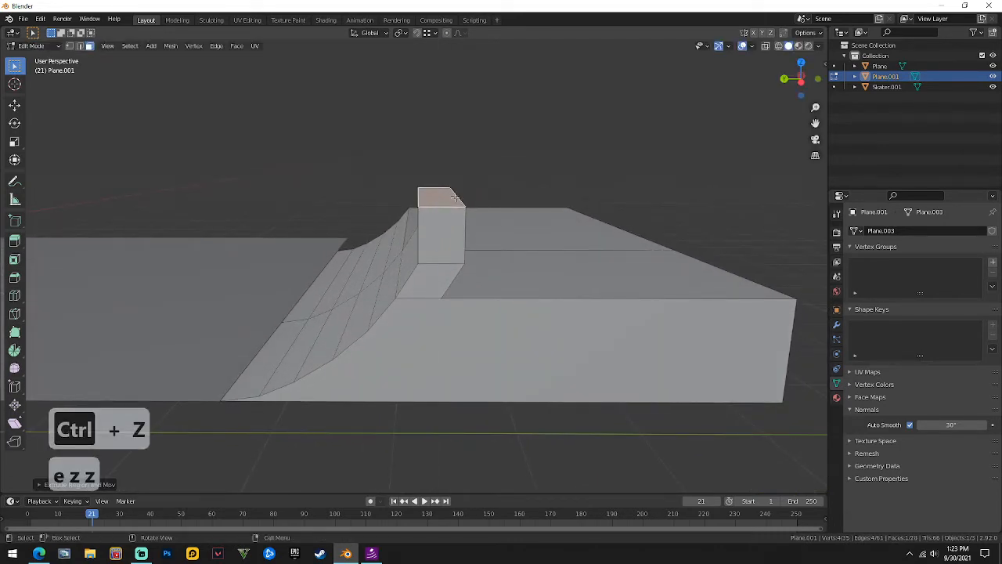
key(g)
key(y)
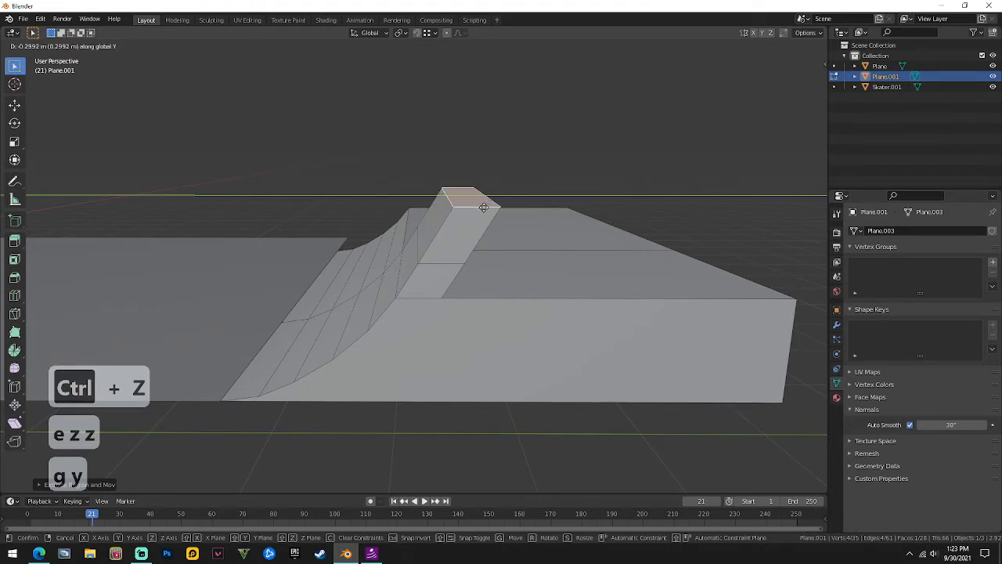
click(484, 207)
key(Tab)
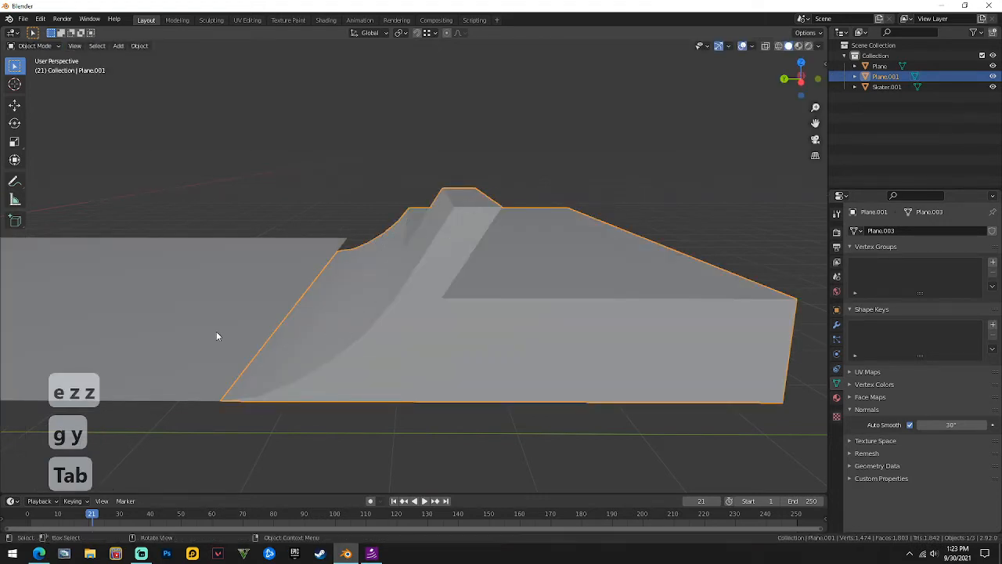
Select the block's slanted end face in Edit Mode and scale it to zero along Y.
middle_drag(216, 336, 415, 259)
key(Tab)
click(410, 278)
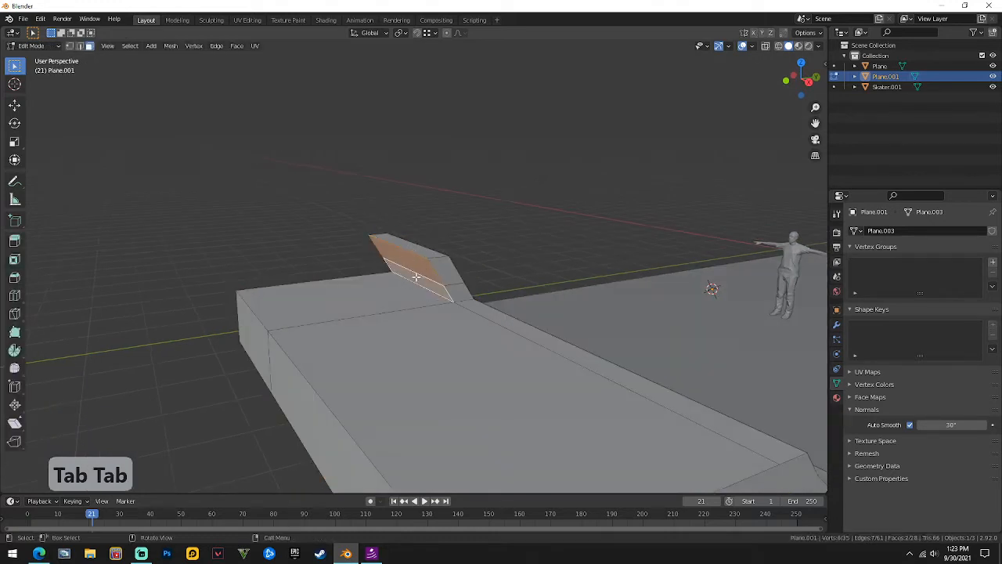
key(s)
key(z)
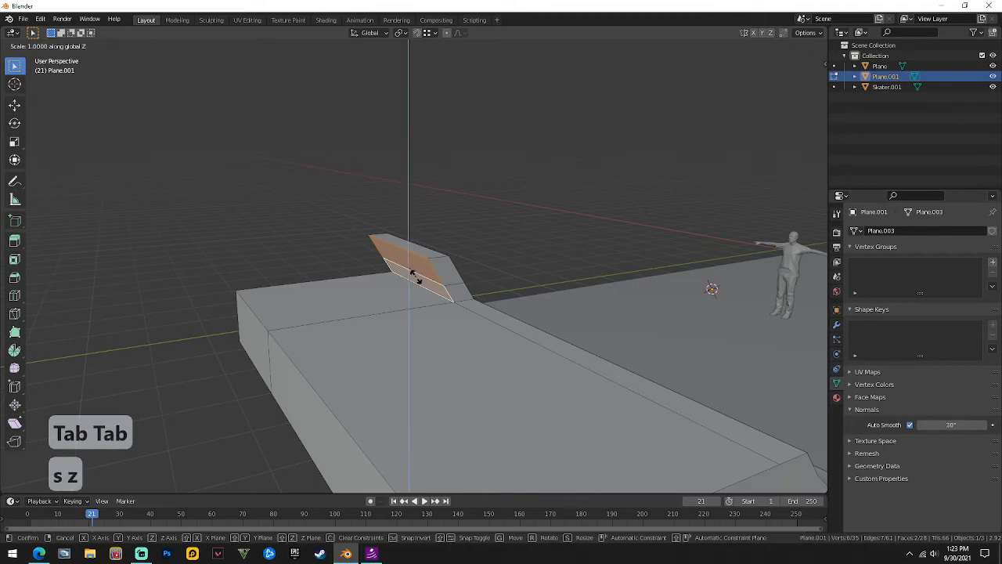
key(0)
key(x)
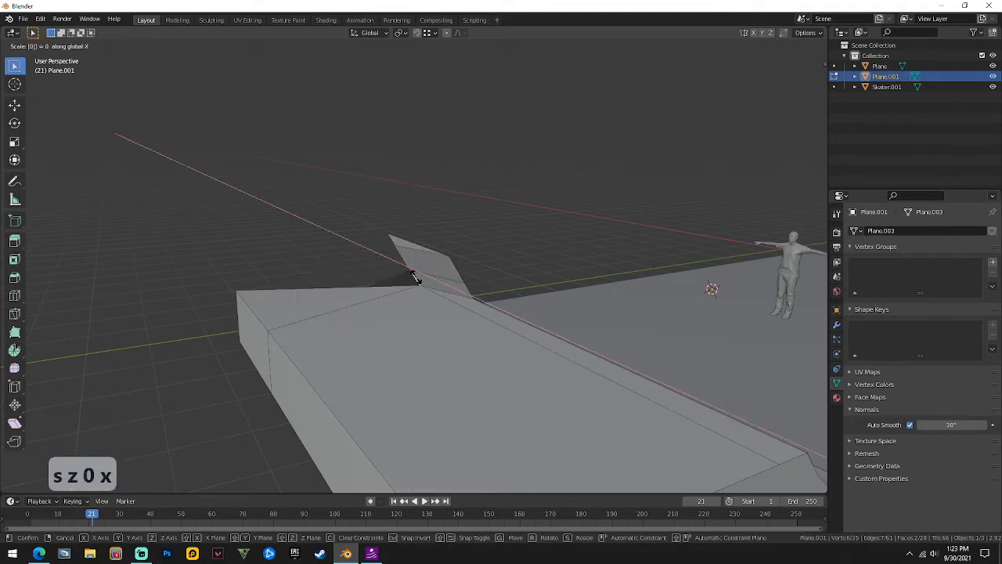
key(y)
key(Return)
Rescale the end face to 0 along Y so it becomes a vertical wall, and check the shape.
middle_drag(420, 277, 444, 249)
key(s)
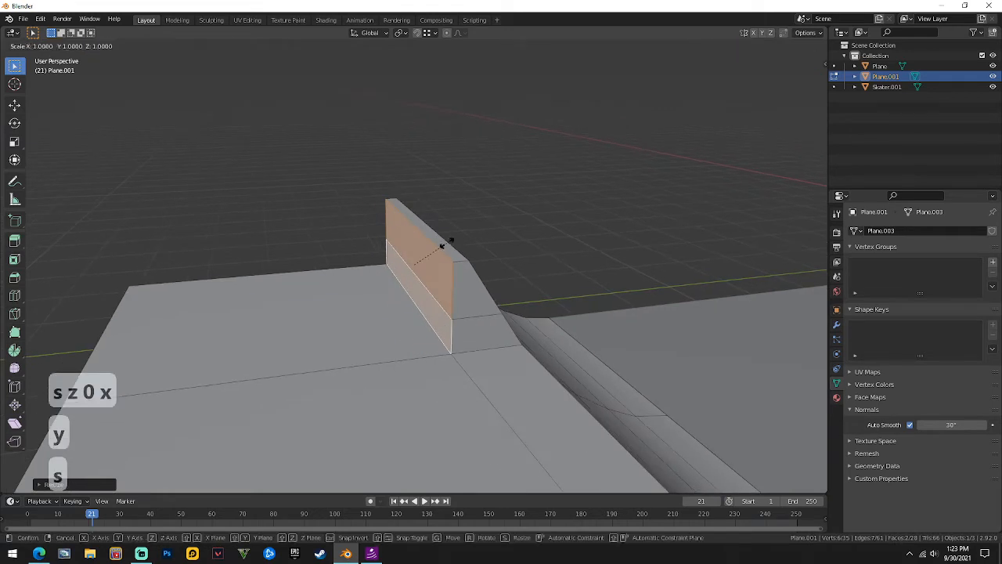
key(0)
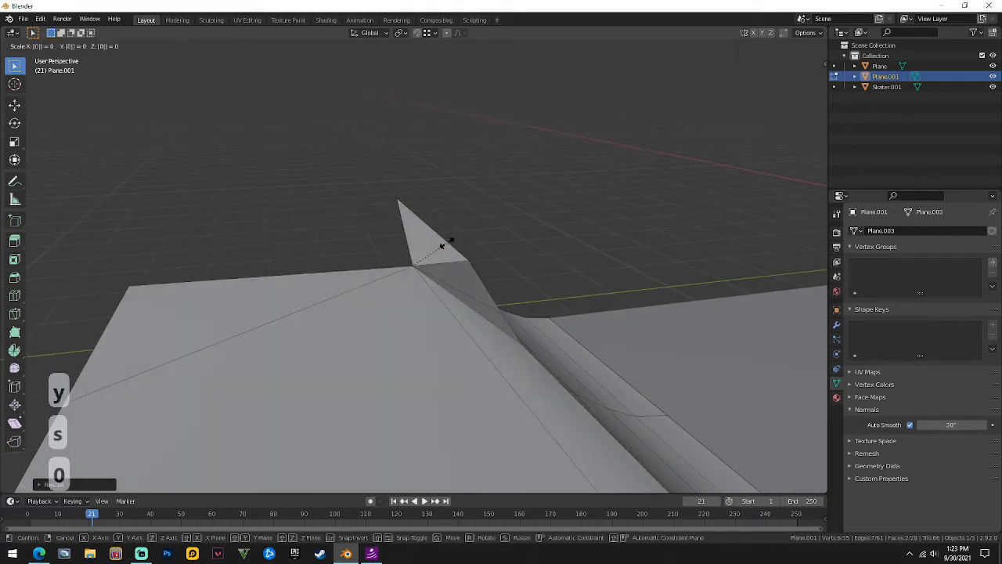
key(z)
key(x)
key(y)
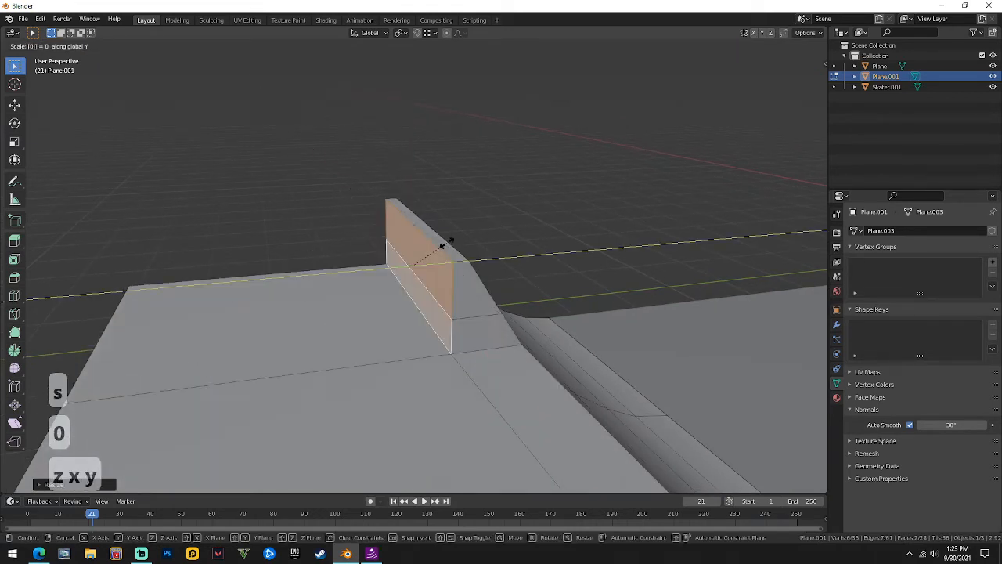
click(443, 245)
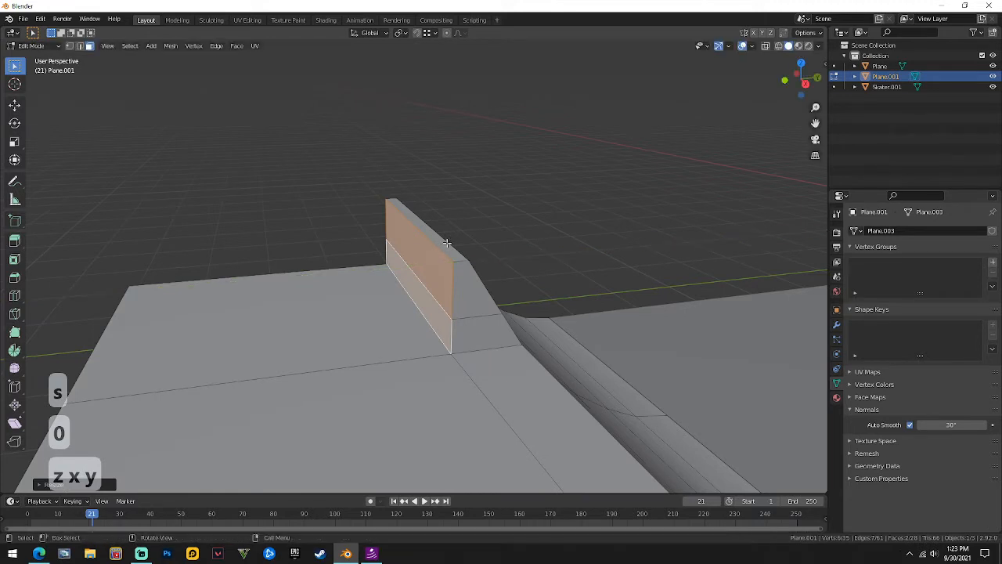
key(Tab)
middle_drag(446, 179, 470, 172)
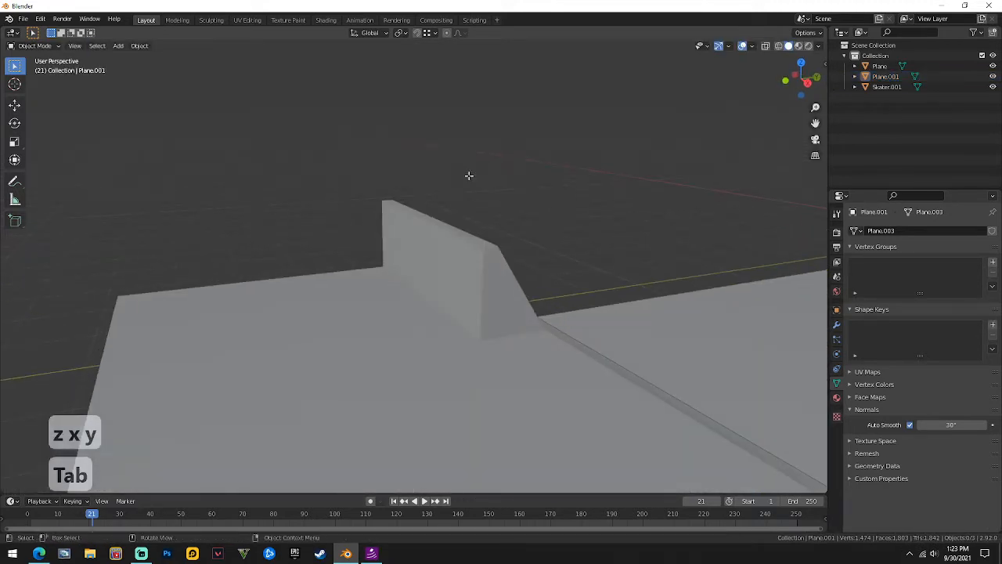
key(Tab)
Extrude the vertical end face along Y to lengthen the raised block into a ledge.
key(e)
key(y)
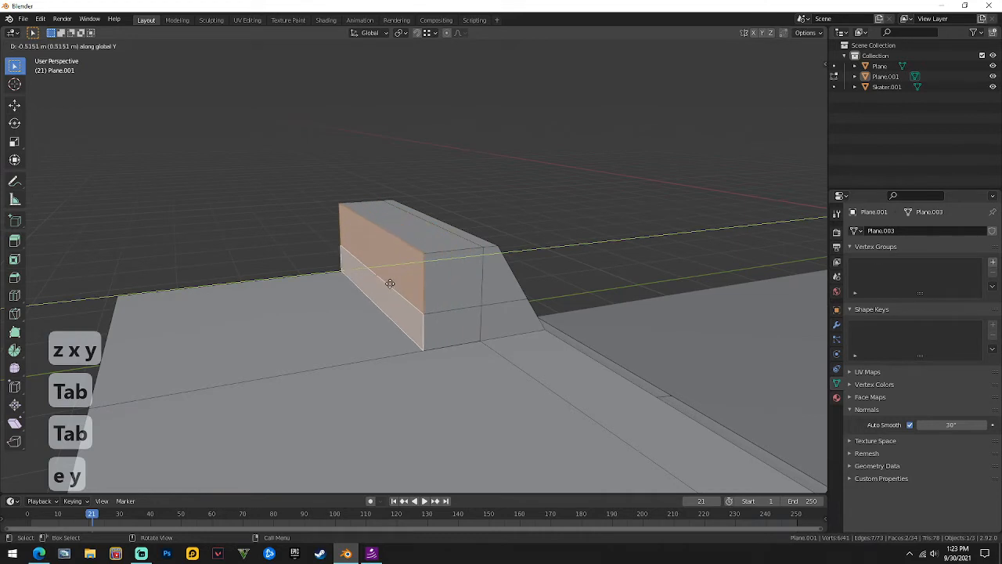
click(387, 282)
key(Tab)
middle_drag(626, 169, 430, 287)
Select Plane.001 and, in edge select mode, pick the block's top edge.
click(364, 254)
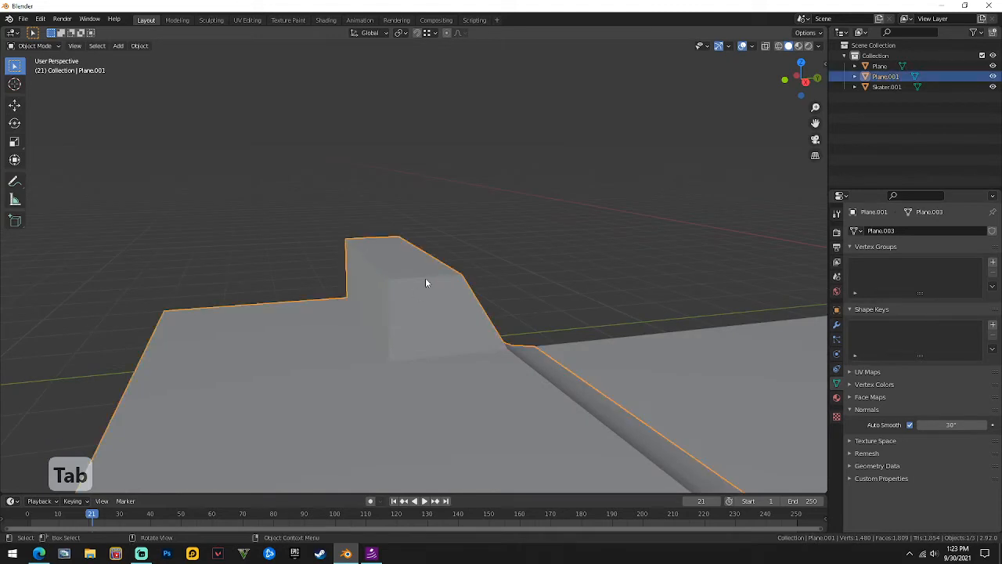
key(Tab)
key(2)
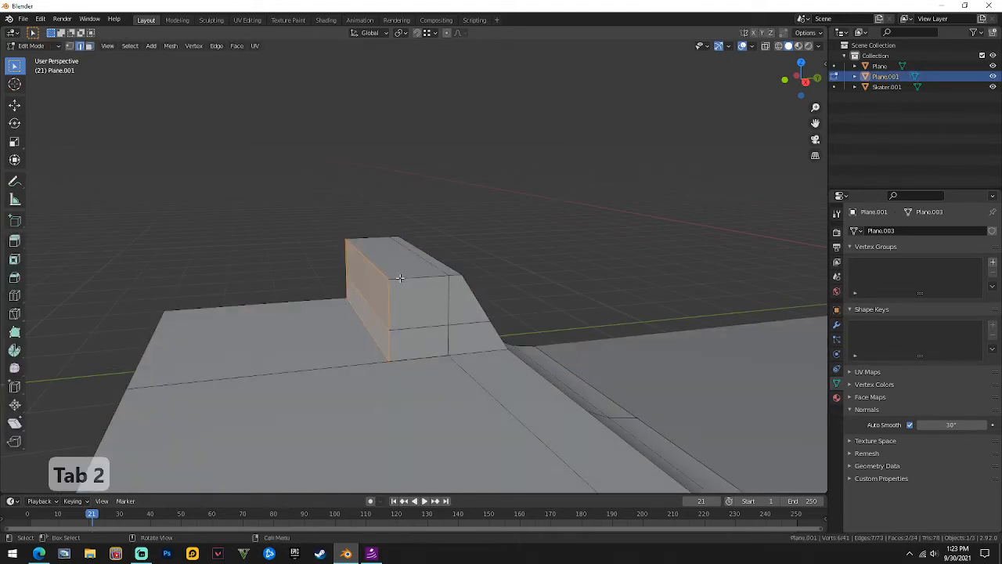
click(379, 270)
middle_drag(403, 278, 334, 281)
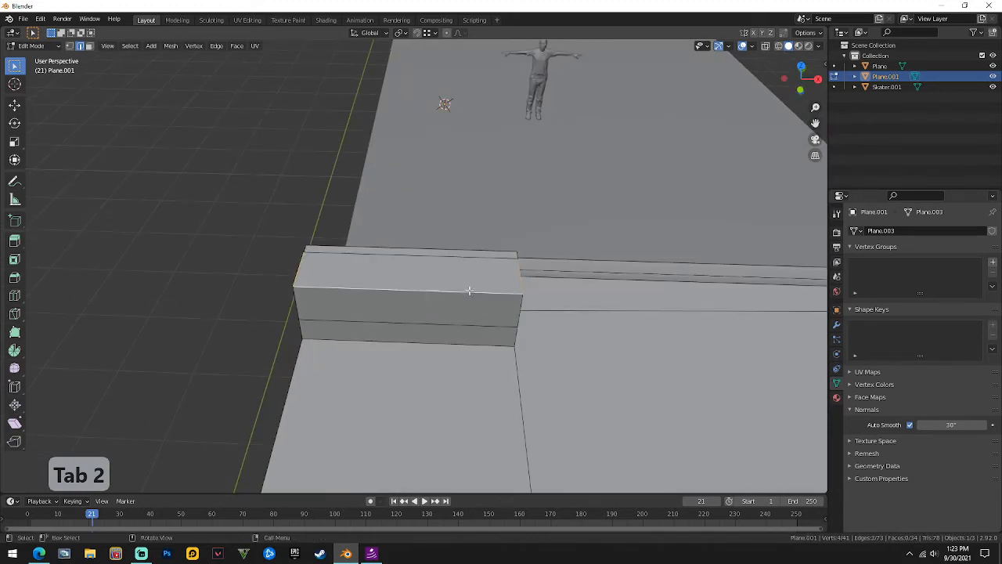
middle_drag(469, 290, 411, 266)
middle_drag(407, 330, 498, 286)
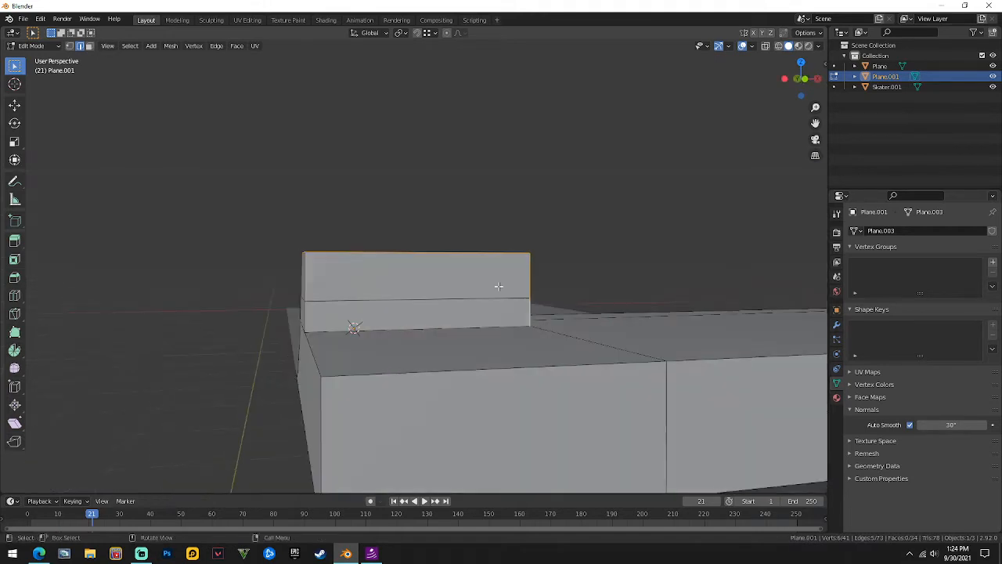
middle_drag(307, 325, 431, 295)
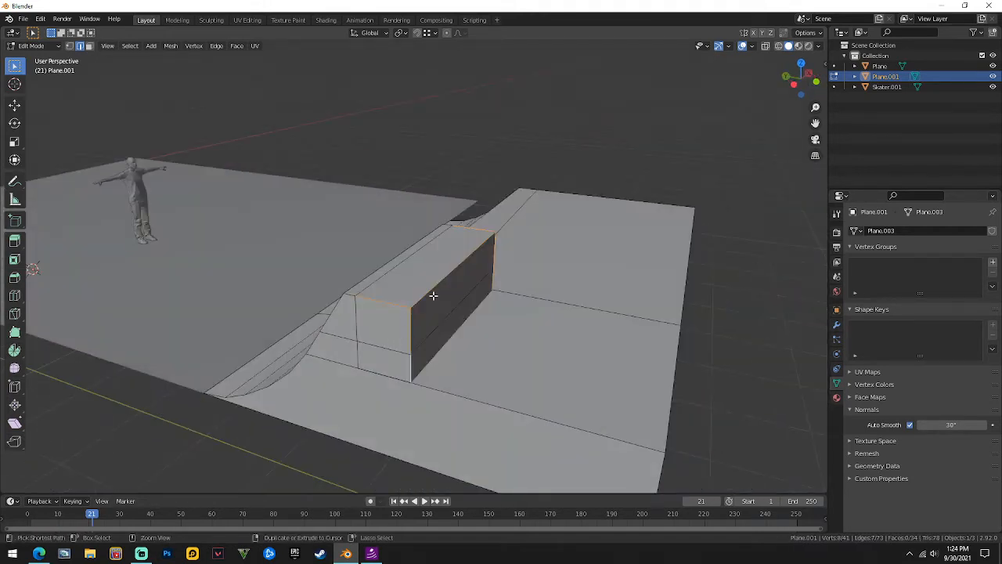
Bevel the block's selected top edges and inspect the result in Object Mode.
key(ctrl+b)
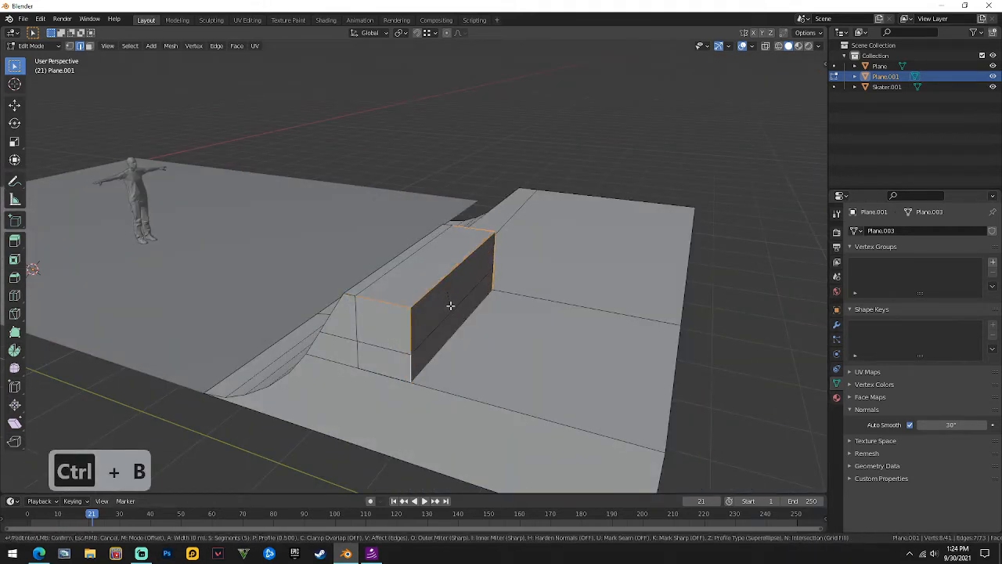
click(449, 289)
key(Tab)
middle_drag(440, 235, 495, 190)
scroll(458, 295, up, 3)
Delete the thin bevel face and fill the opening with a new face.
key(Tab)
key(3)
click(412, 258)
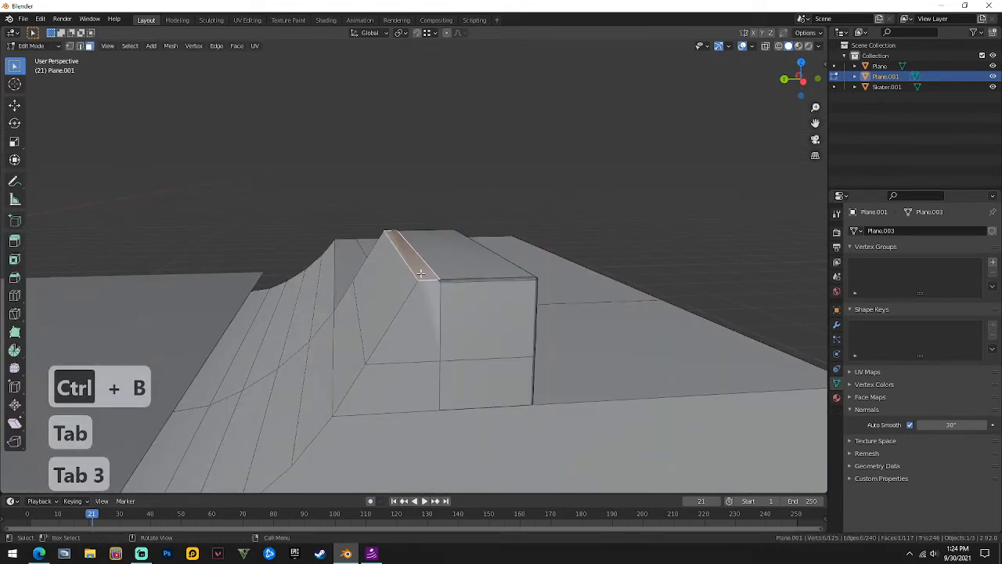
middle_drag(411, 258, 407, 288)
right_click(407, 288)
click(406, 282)
key(2)
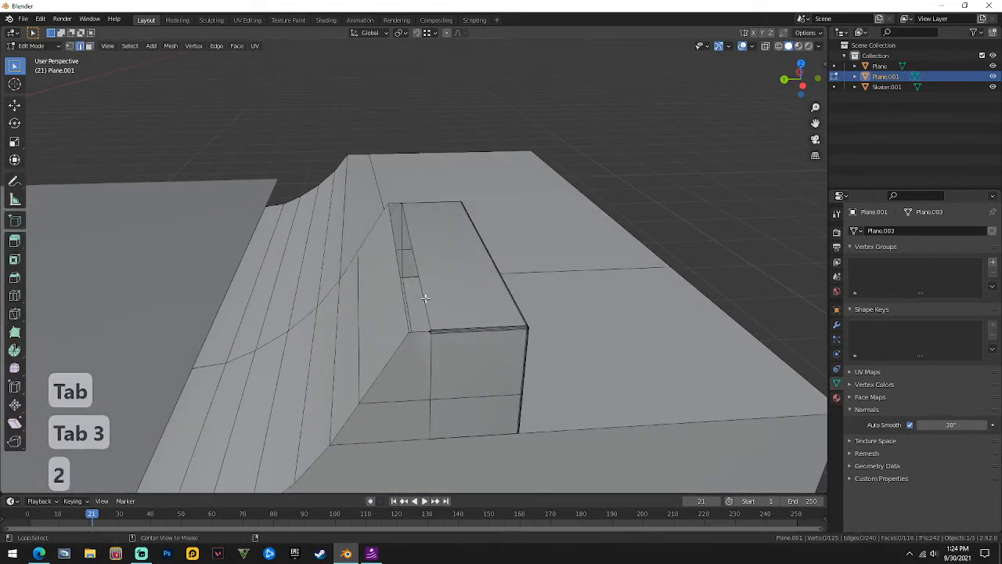
key(f)
key(Tab)
middle_drag(459, 284, 537, 206)
Undo the fill and the earlier bevel steps to restore the unbevelled block.
key(Tab)
key(ctrl+z)
key(ctrl+z)
key(Tab)
key(Tab)
middle_drag(501, 143, 374, 219)
key(Tab)
scroll(377, 291, up, 1)
key(ctrl+z)
key(ctrl+z)
key(ctrl+z)
key(ctrl+z)
key(ctrl+z)
key(ctrl+z)
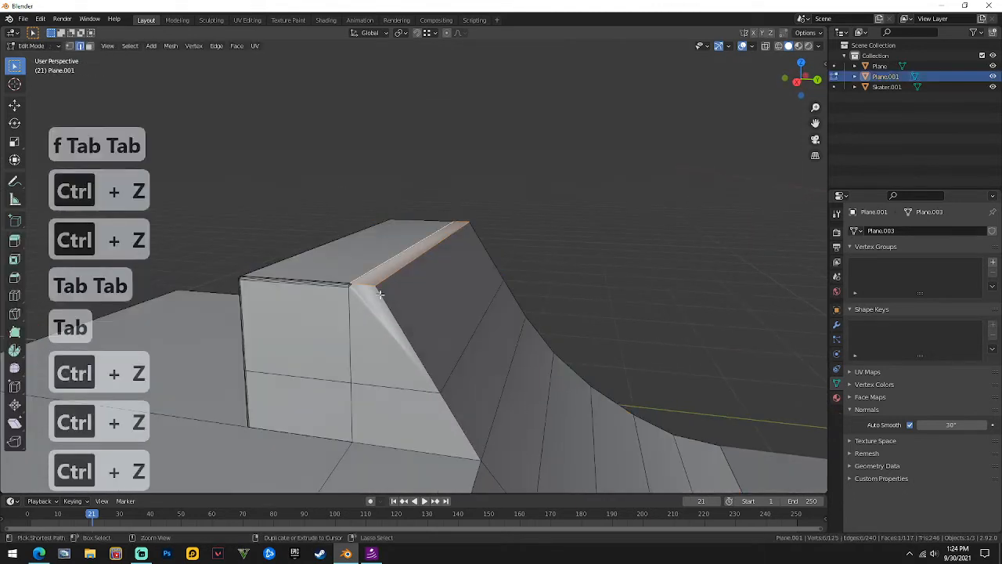
key(ctrl+z)
key(ctrl+z)
key(ctrl+z)
key(ctrl+z)
key(ctrl+z)
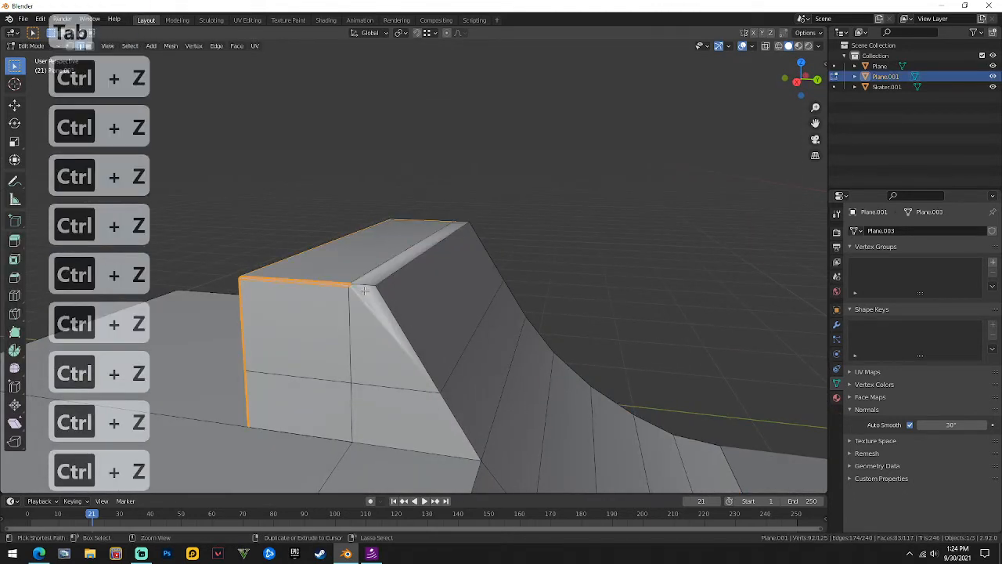
key(ctrl+z)
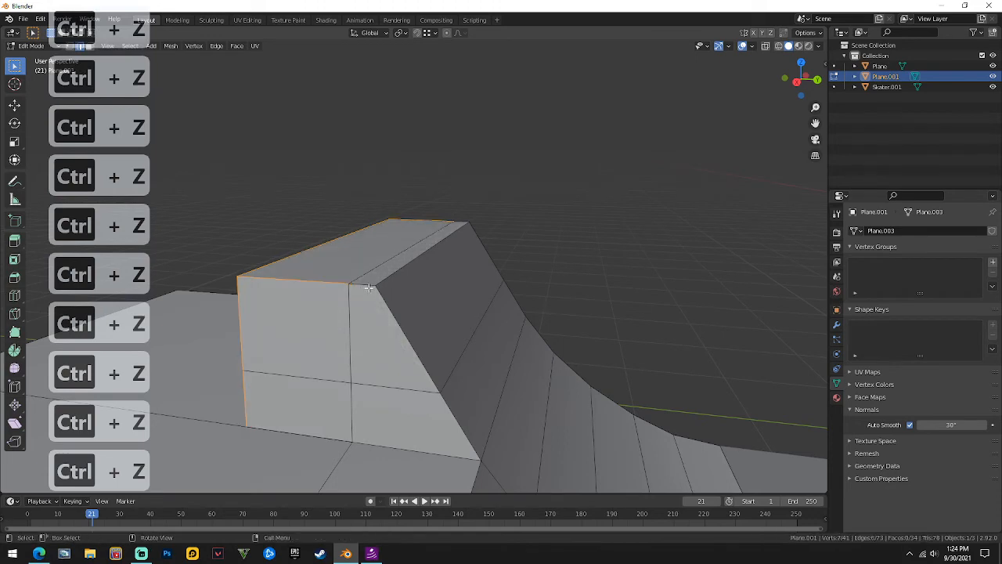
key(Caps_Lock)
Add the short end edge to the selection and bevel the block's top edges again.
middle_drag(368, 282, 400, 289)
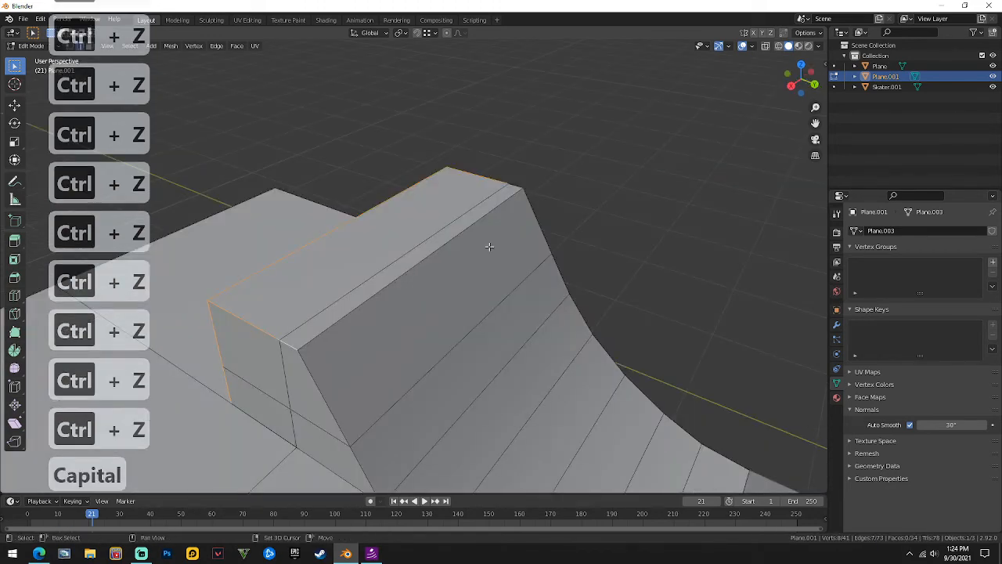
middle_drag(489, 246, 420, 332)
shift+click(485, 388)
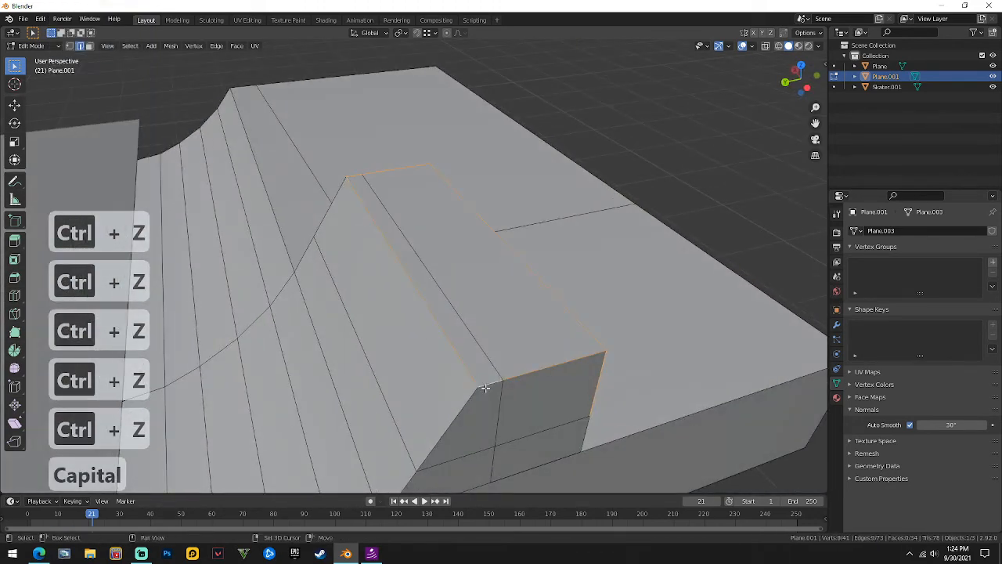
key(ctrl+b)
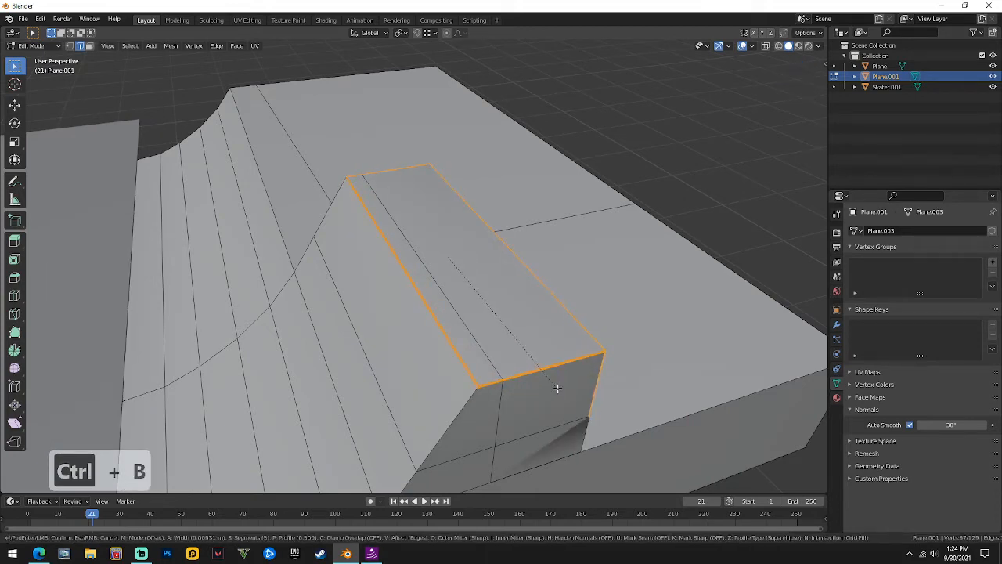
click(557, 388)
key(Tab)
middle_drag(559, 293, 465, 193)
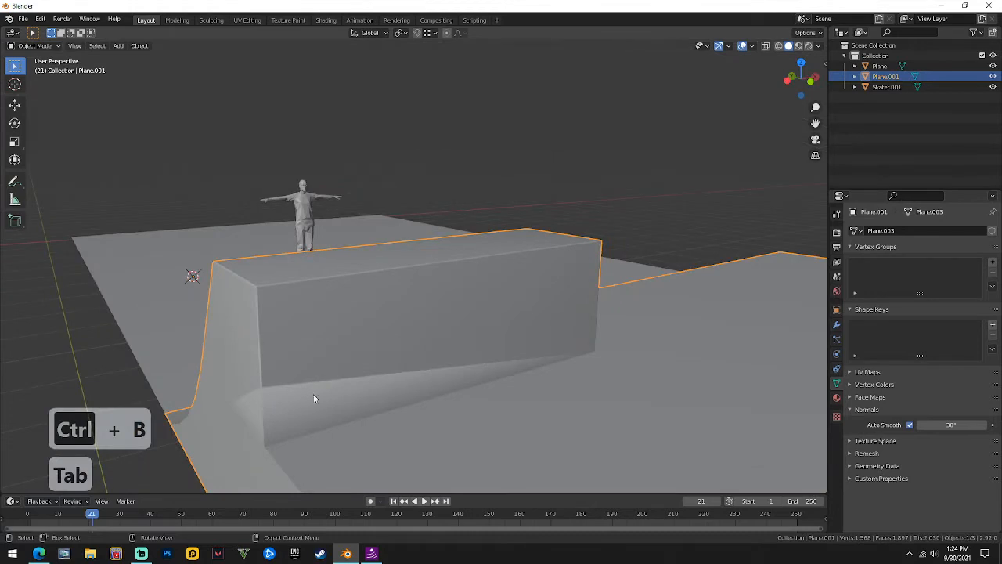
Undo the block's previous bevel in Edit Mode.
key(Tab)
scroll(293, 395, down, 4)
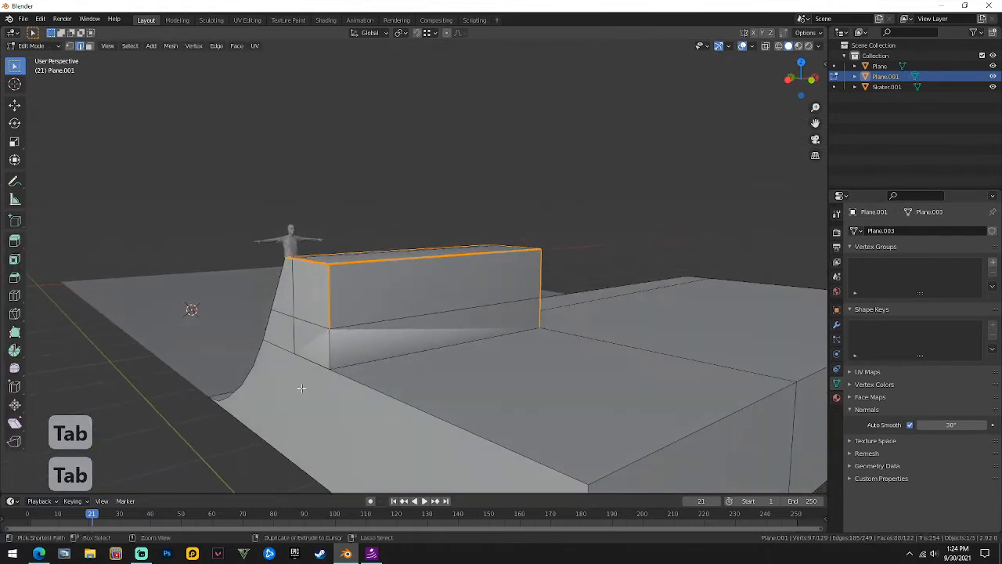
key(ctrl+z)
key(ctrl+z)
key(ctrl+z)
key(ctrl+z)
middle_drag(328, 346, 432, 312)
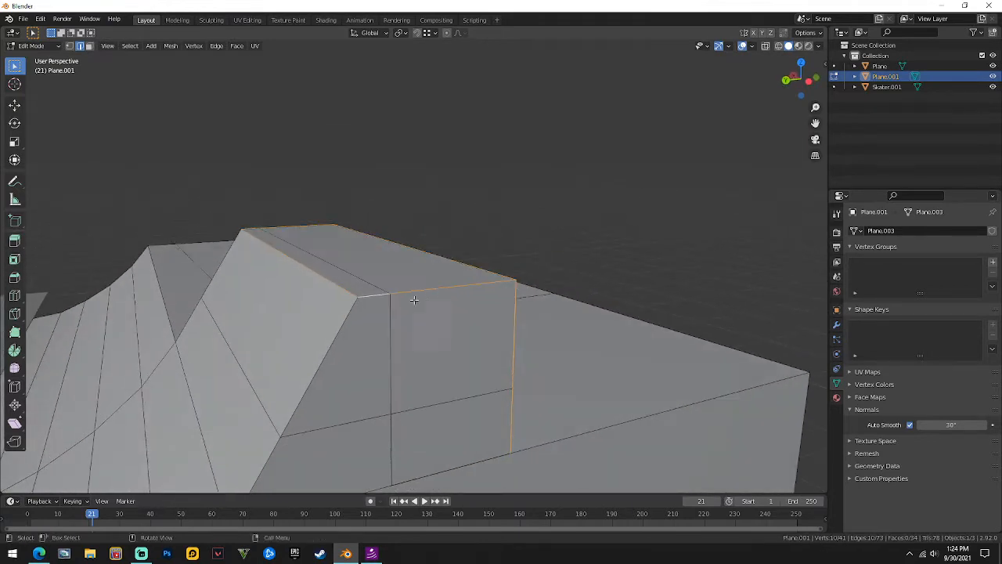
Bevel the top edges with a much narrower width, cycling width modes back to Width.
key(ctrl+b)
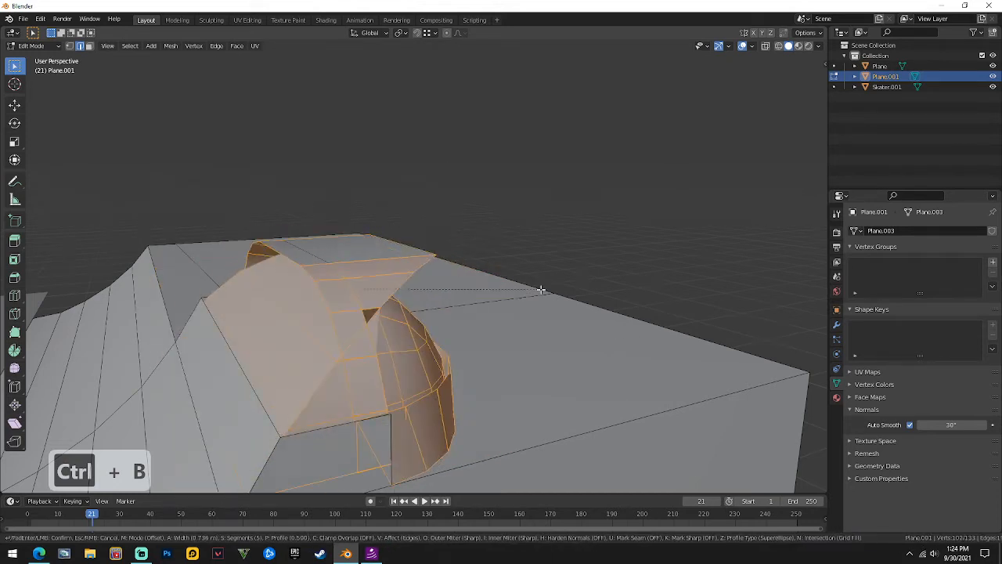
key(m)
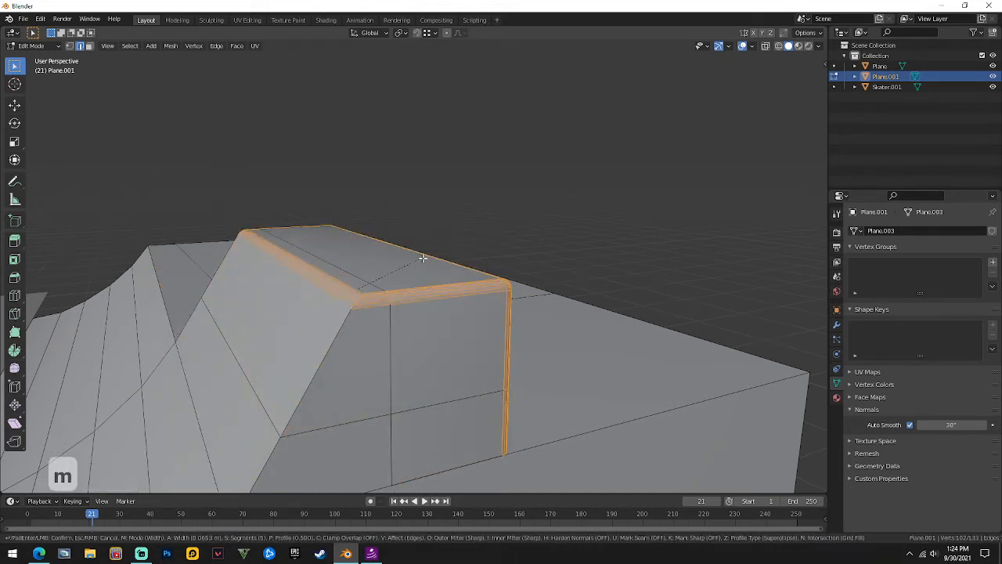
key(m)
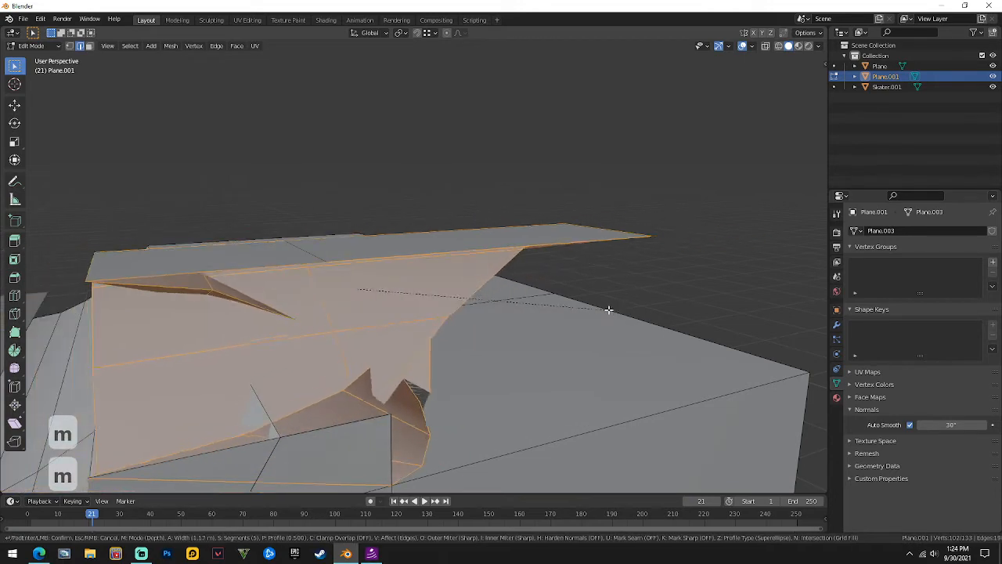
key(m)
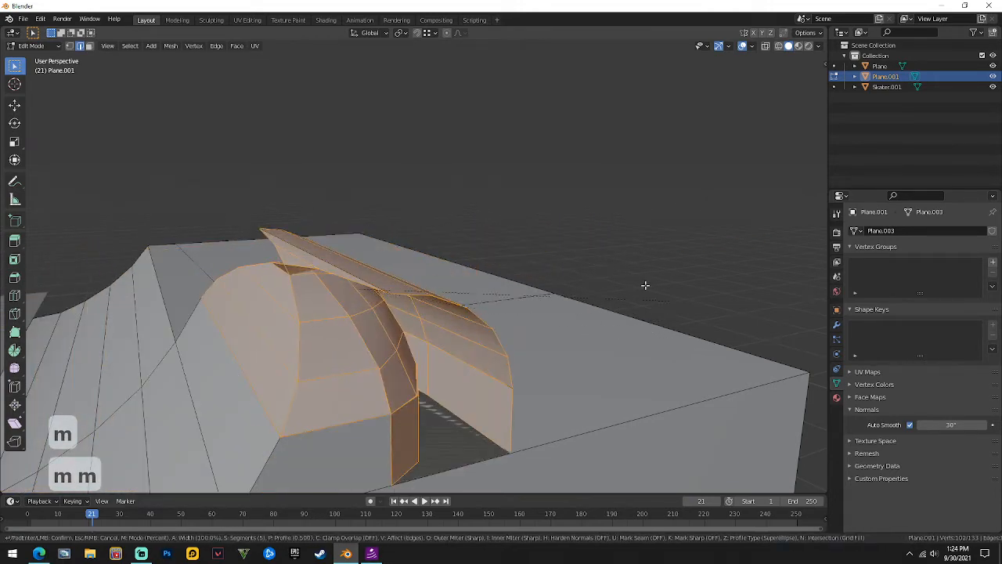
key(m)
key(m)
key(m)
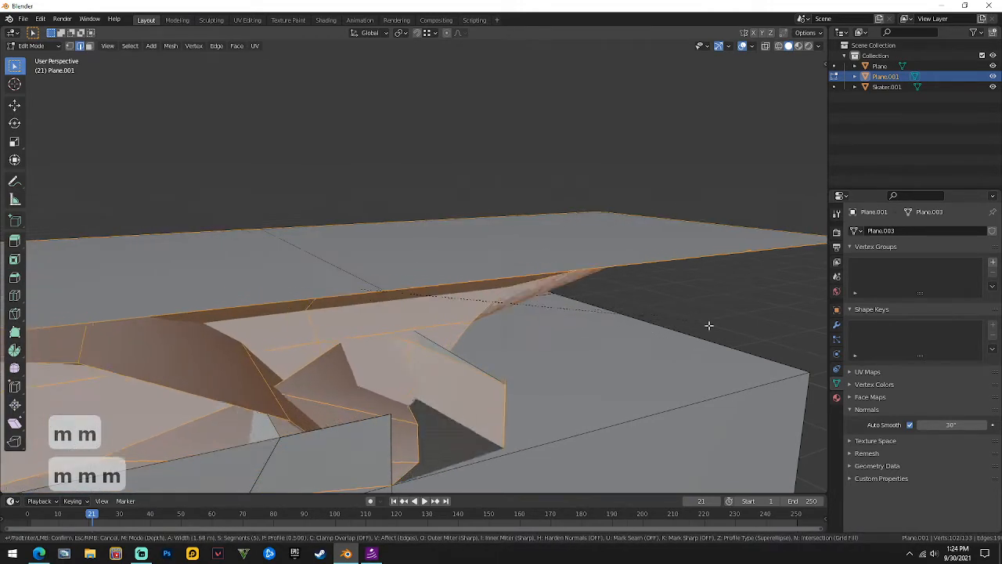
key(m)
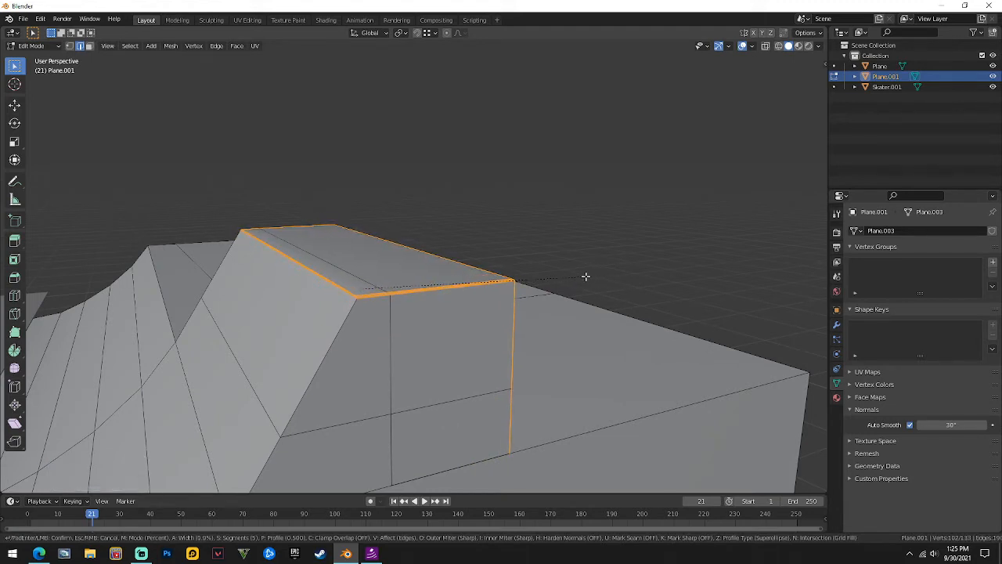
click(585, 276)
key(Tab)
click(604, 204)
middle_drag(604, 203, 459, 337)
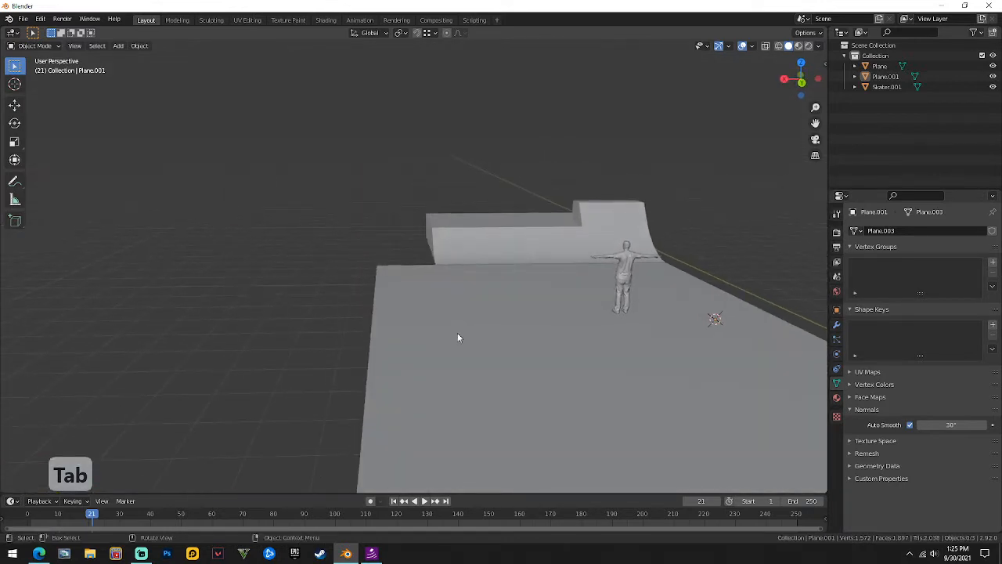
Add a plane, rotate it 90° on X to stand upright, and move it along Y to the floor's edge.
key(shift+a)
mouse_move(375, 330)
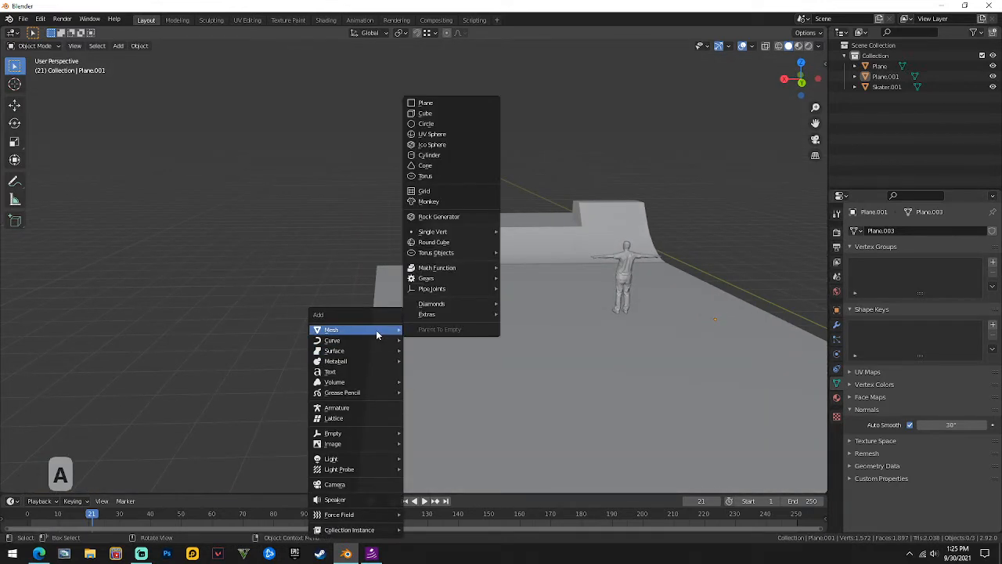
click(461, 103)
middle_drag(461, 104, 419, 222)
key(r)
key(x)
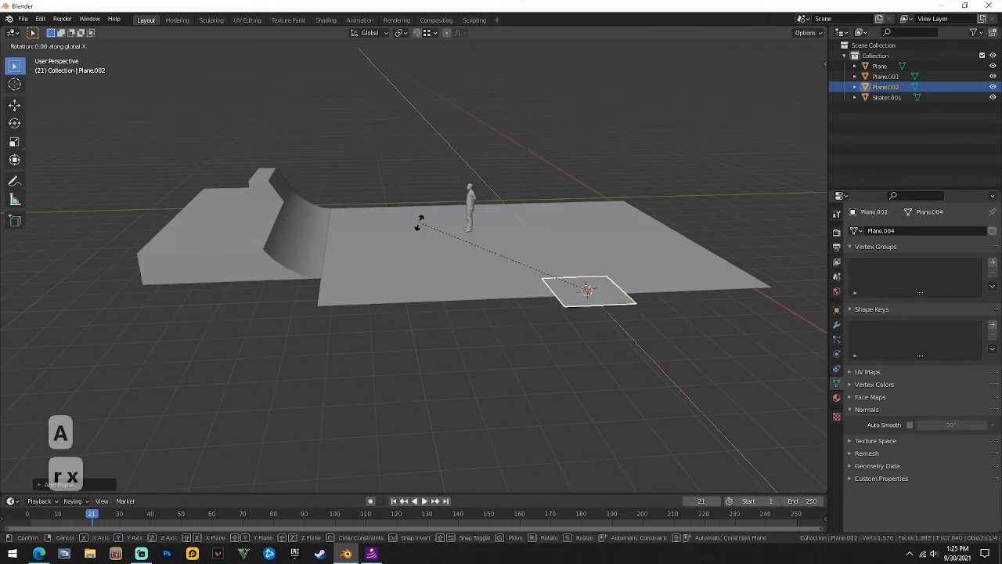
key(9)
key(0)
key(y)
key(Return)
key(g)
key(y)
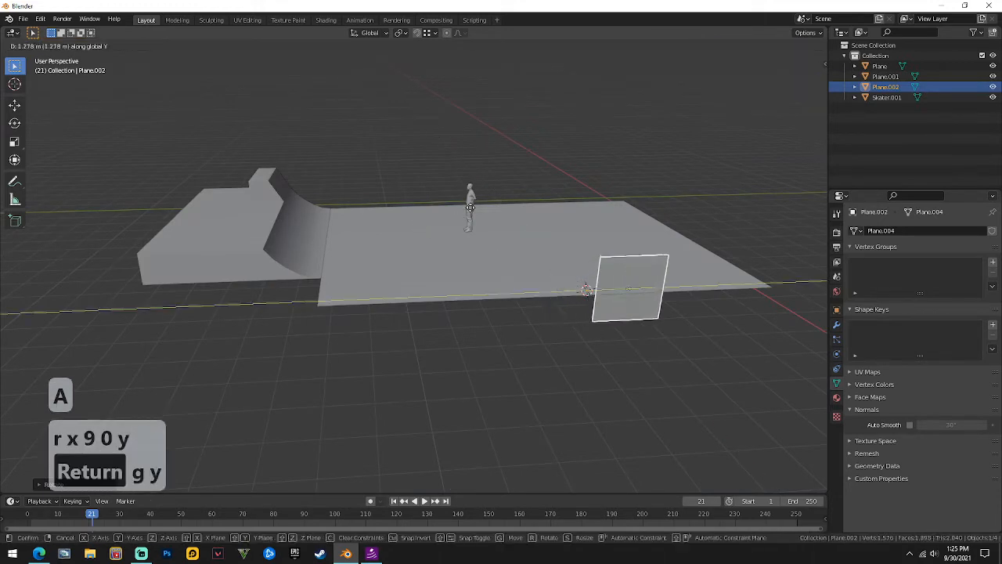
click(527, 188)
middle_drag(528, 191, 457, 235)
Raise the plane's top edge 0.6 m along Z in edge mode.
key(Tab)
key(2)
key(g)
key(z)
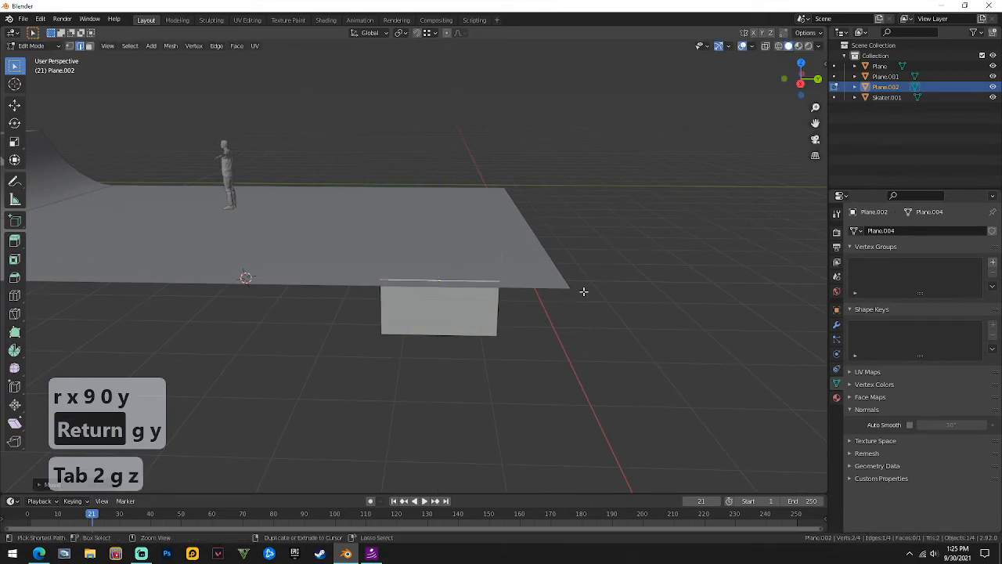
text(gz.6)
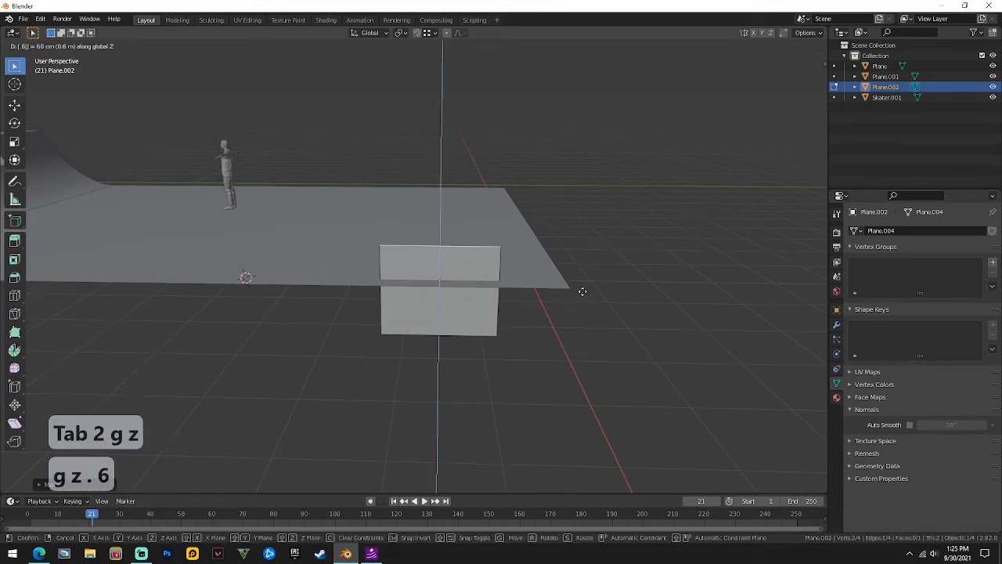
key(Return)
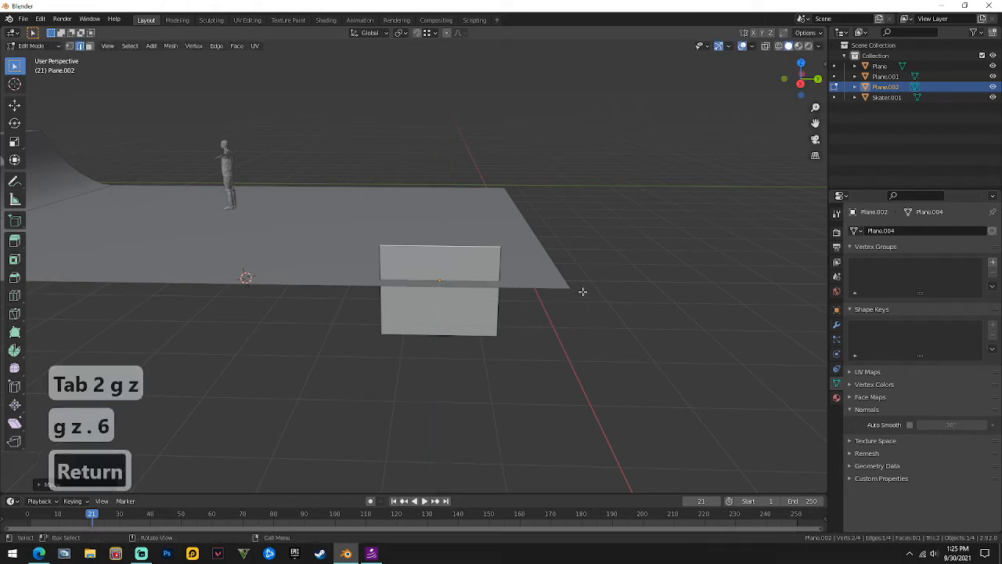
middle_drag(586, 291, 446, 233)
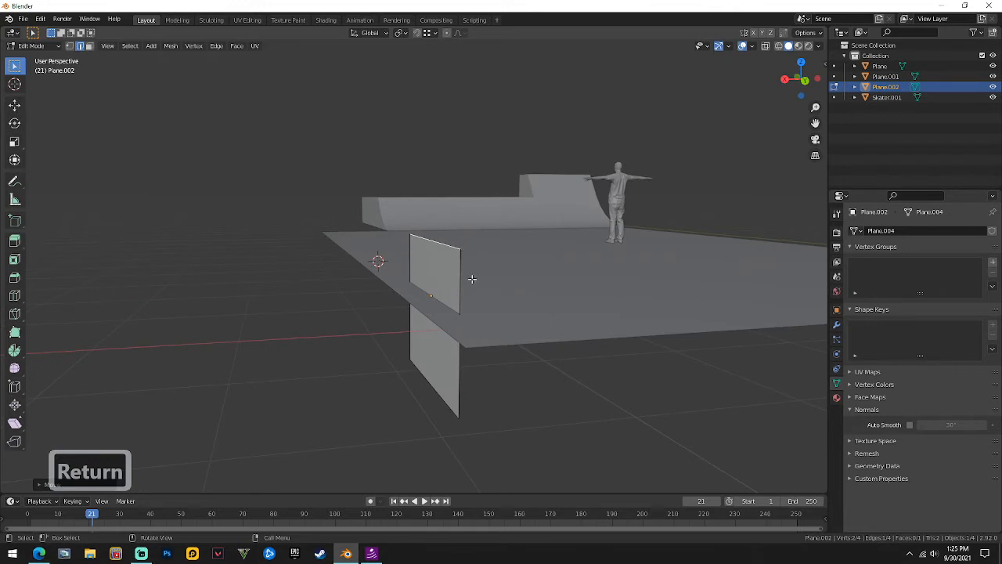
Leave Edit Mode and try moving the wall plane along Y, then cancel the move.
key(Tab)
middle_drag(472, 279, 705, 317)
key(g)
key(y)
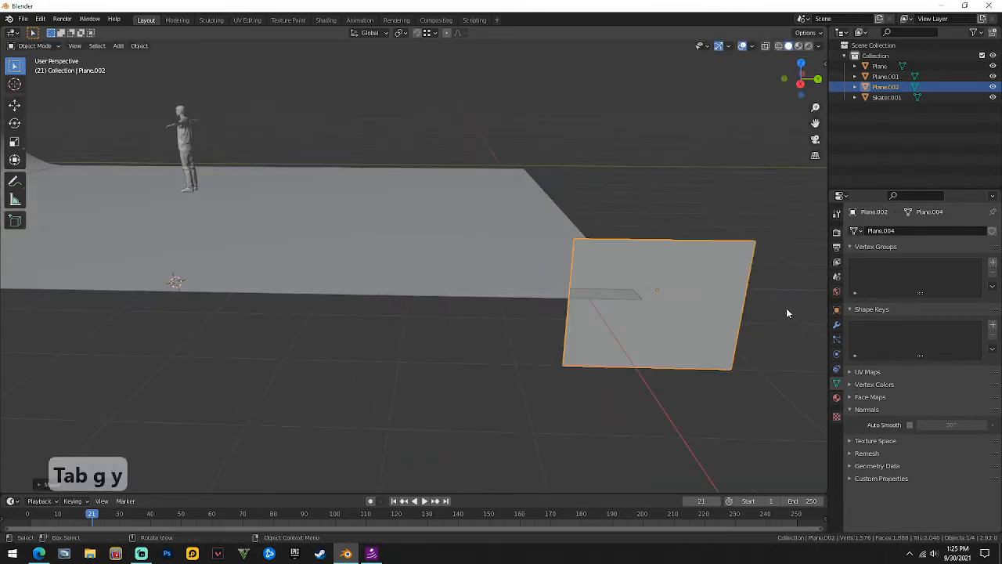
key(g)
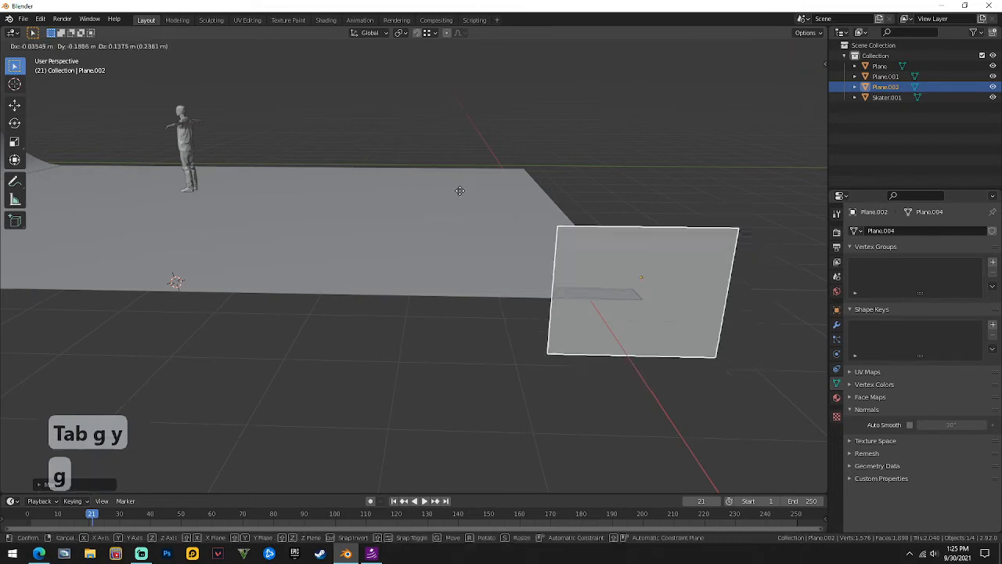
right_click(459, 190)
Move the skater figure and lower it along Z onto the floor.
click(183, 149)
key(g)
click(578, 244)
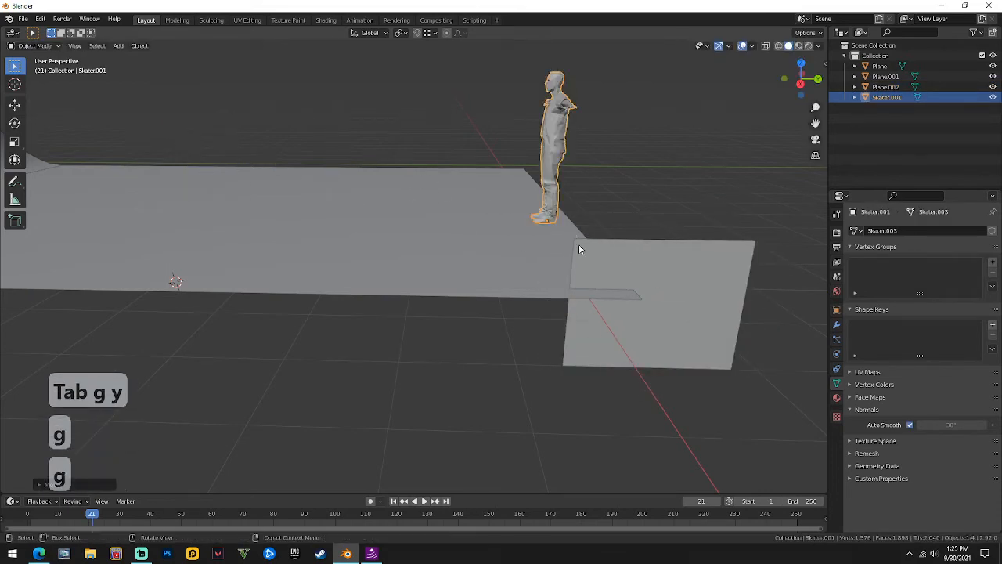
key(g)
key(z)
click(641, 303)
middle_drag(641, 303, 359, 249)
Drag Plane.002's outer edge along Y to lengthen the wall, then lower it along Z.
click(210, 260)
middle_drag(209, 260, 541, 320)
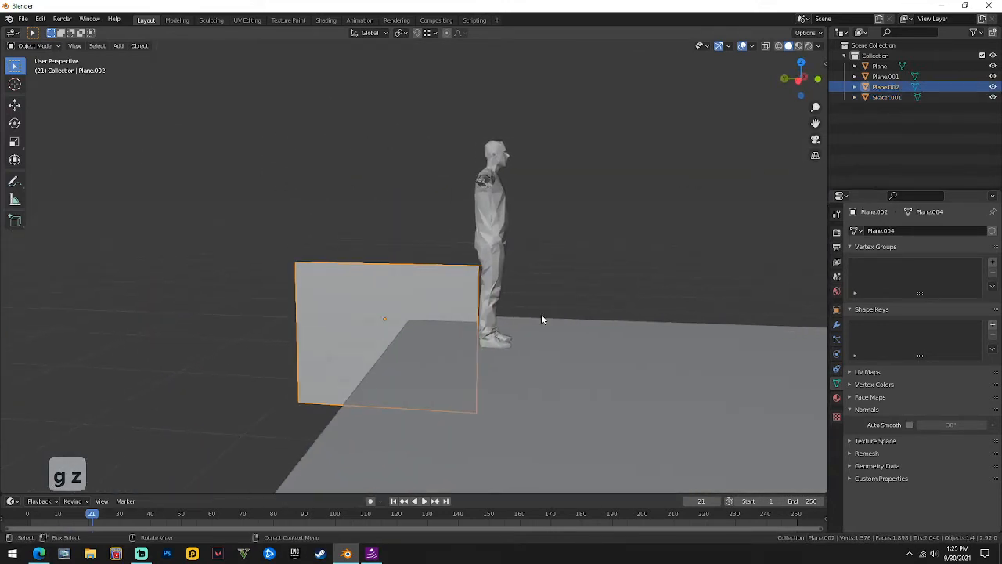
middle_drag(350, 268, 391, 272)
key(Tab)
key(3)
key(2)
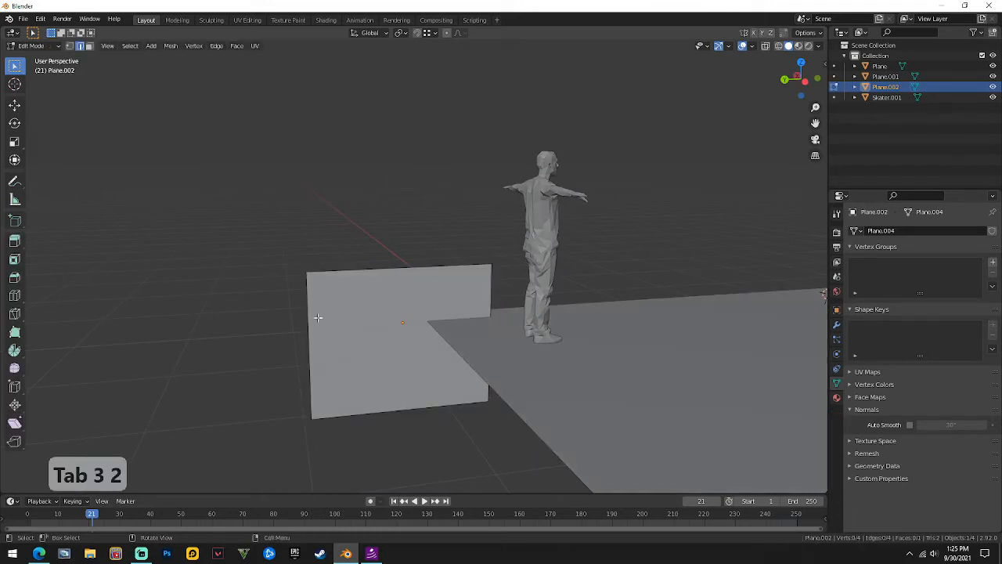
key(g)
key(y)
click(127, 313)
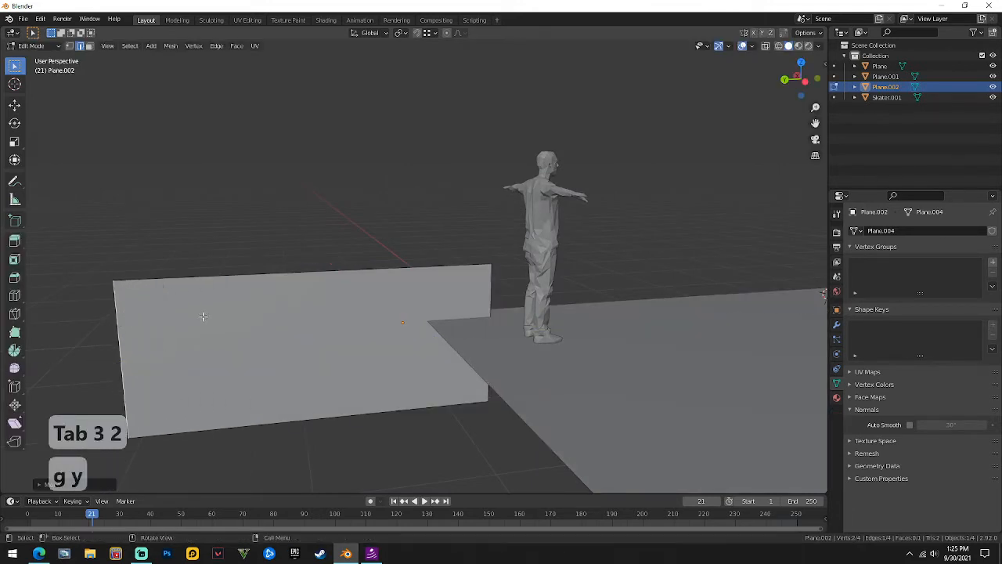
key(g)
key(z)
click(208, 356)
middle_drag(208, 358, 218, 300)
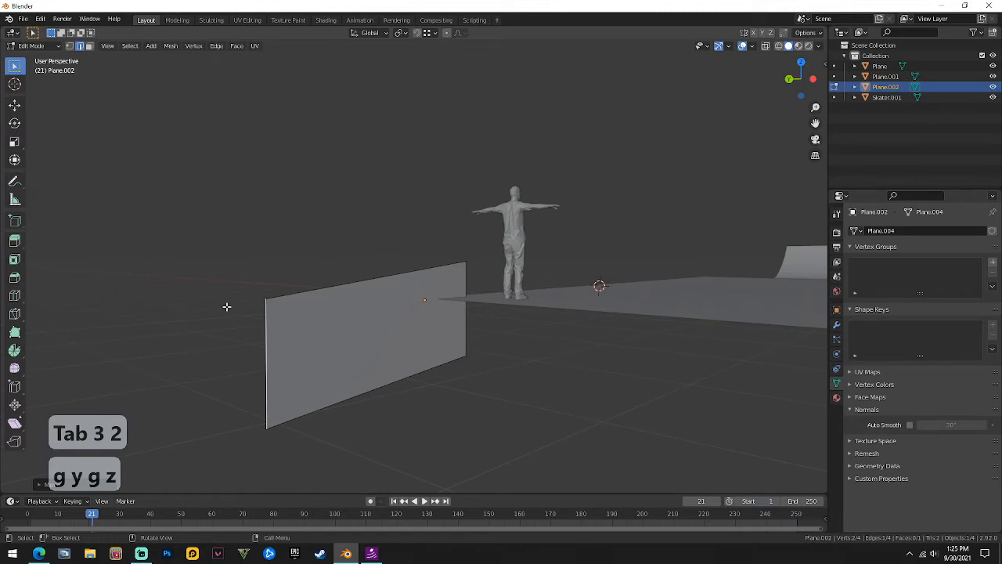
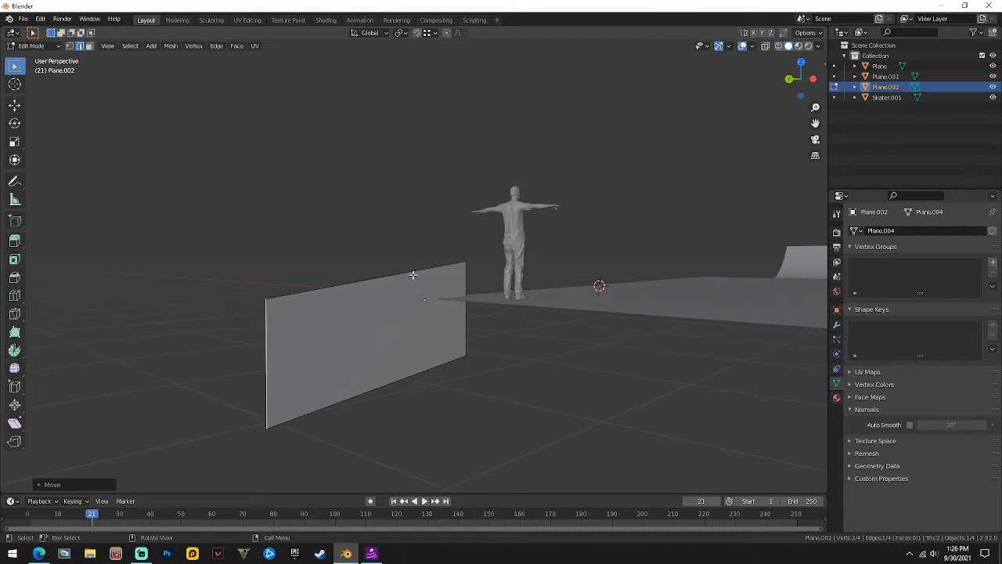
Move one top corner vertex of the plane along Z, then try a Y move on the other corner and cancel it.
middle_drag(413, 275, 555, 274)
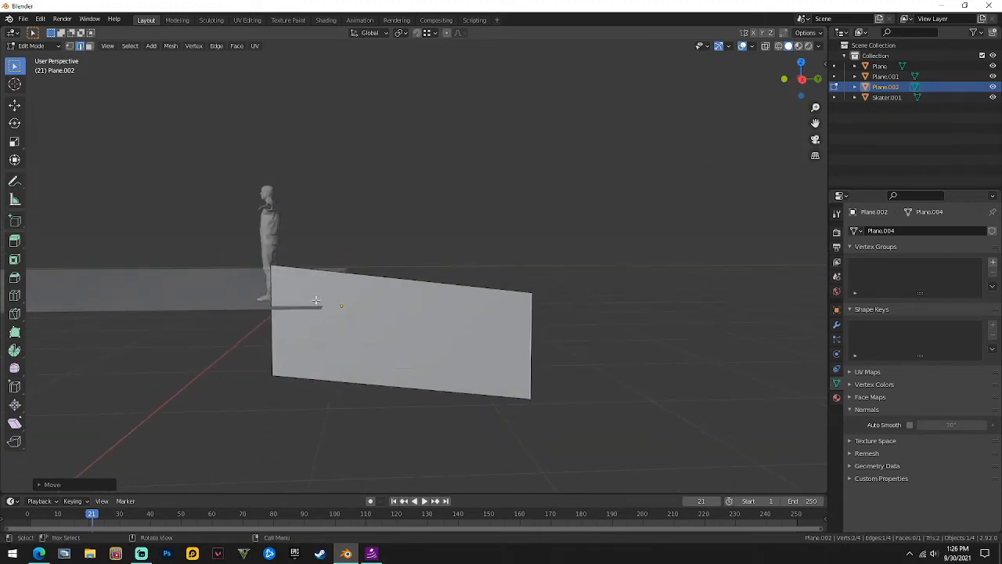
key(1)
key(g)
key(z)
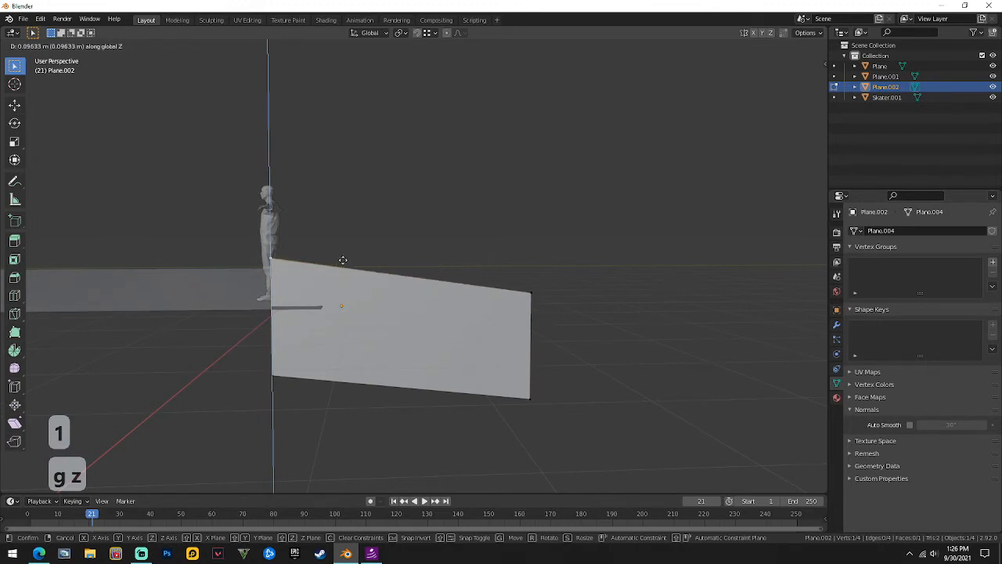
click(345, 258)
middle_drag(512, 308, 546, 302)
click(485, 296)
key(g)
key(y)
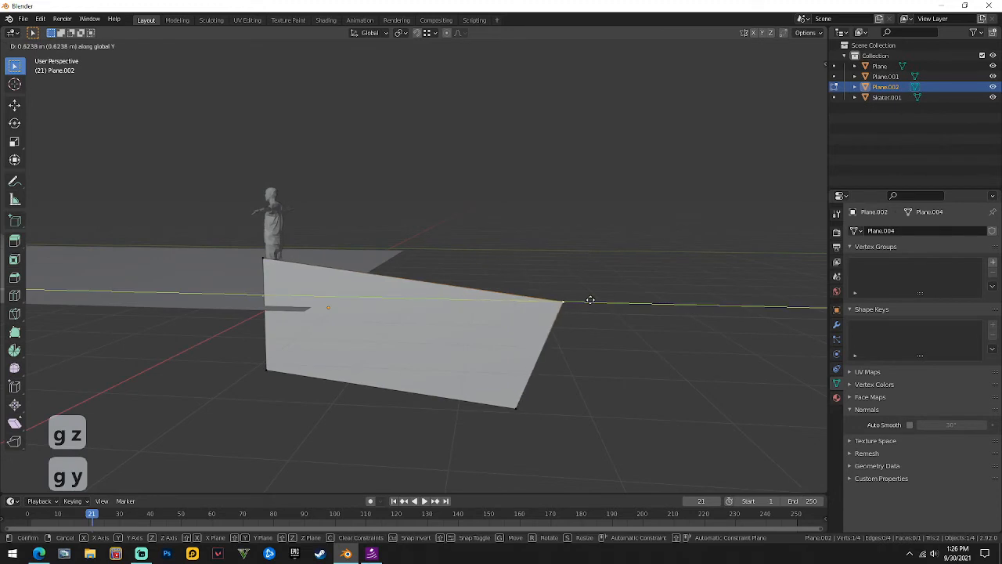
right_click(566, 287)
Stretch the plane's right edge along Y, then lower it along Z.
key(2)
key(g)
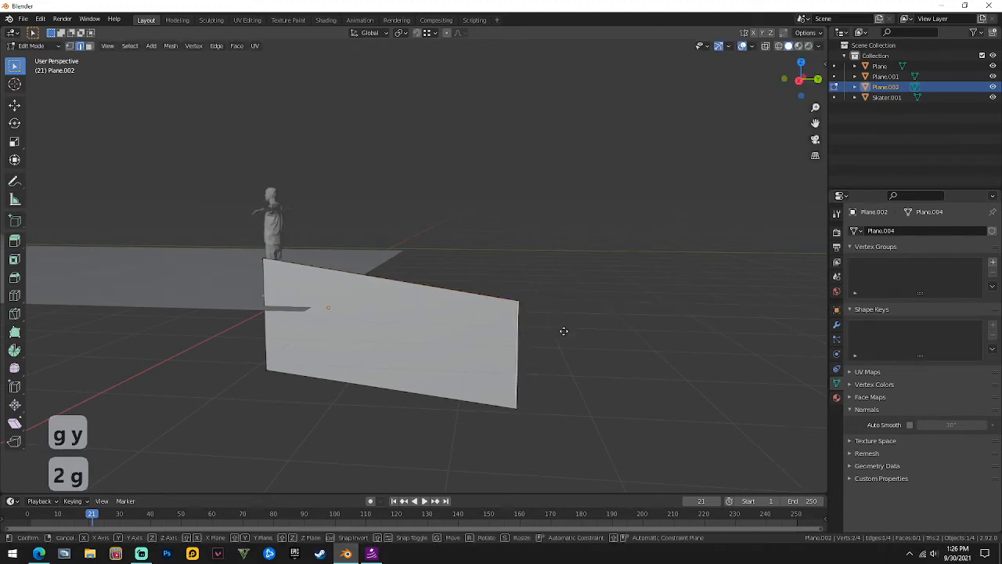
key(y)
click(632, 330)
key(g)
key(z)
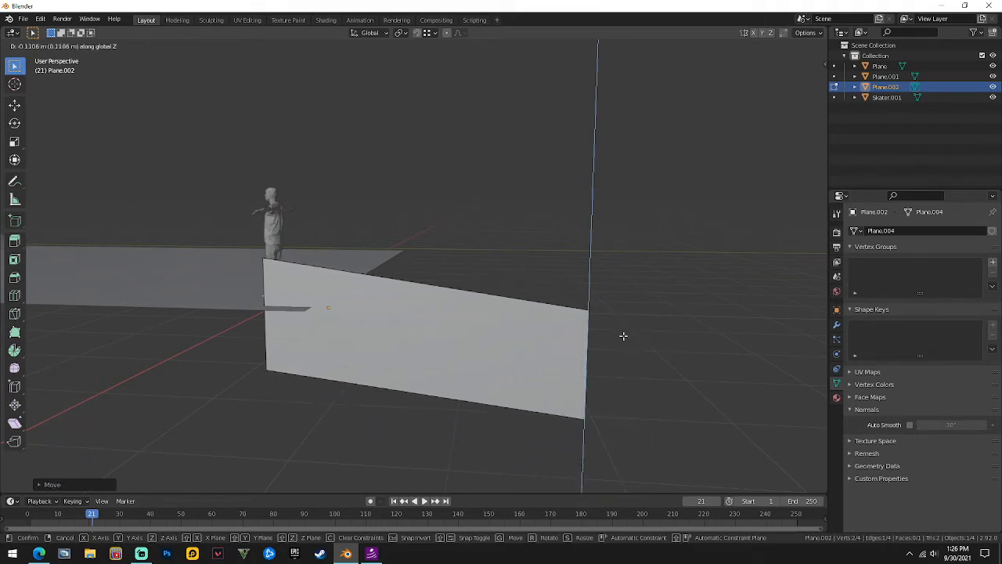
click(622, 337)
middle_drag(363, 344, 411, 317)
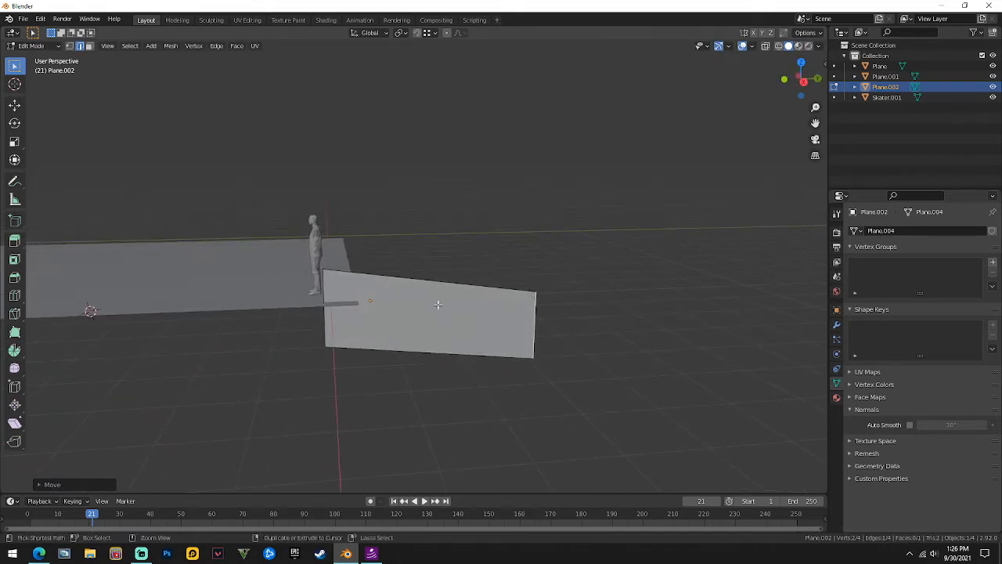
Add a loop cut through the centre of the plane.
key(ctrl+r)
key(ctrl+r)
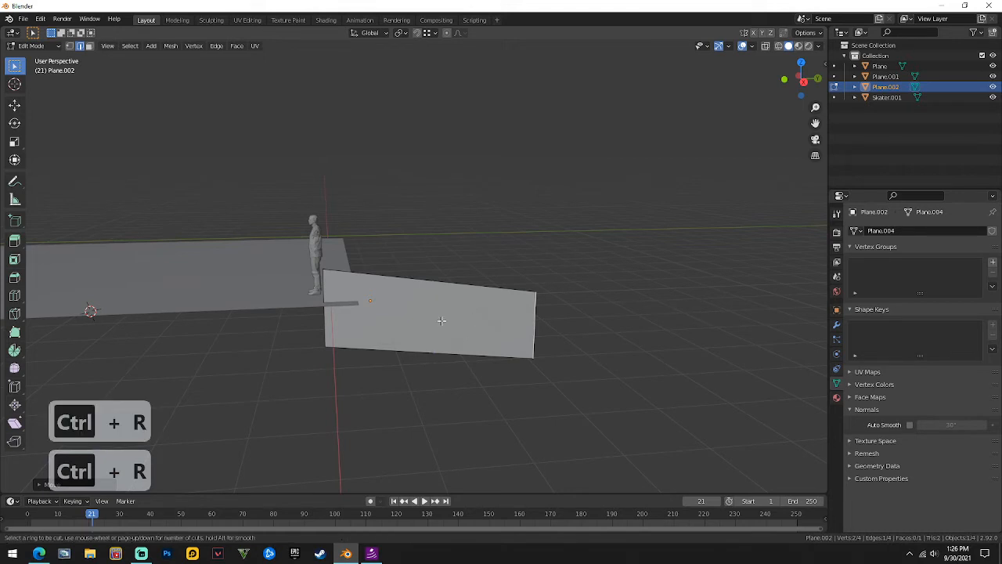
key(ctrl+r)
click(436, 373)
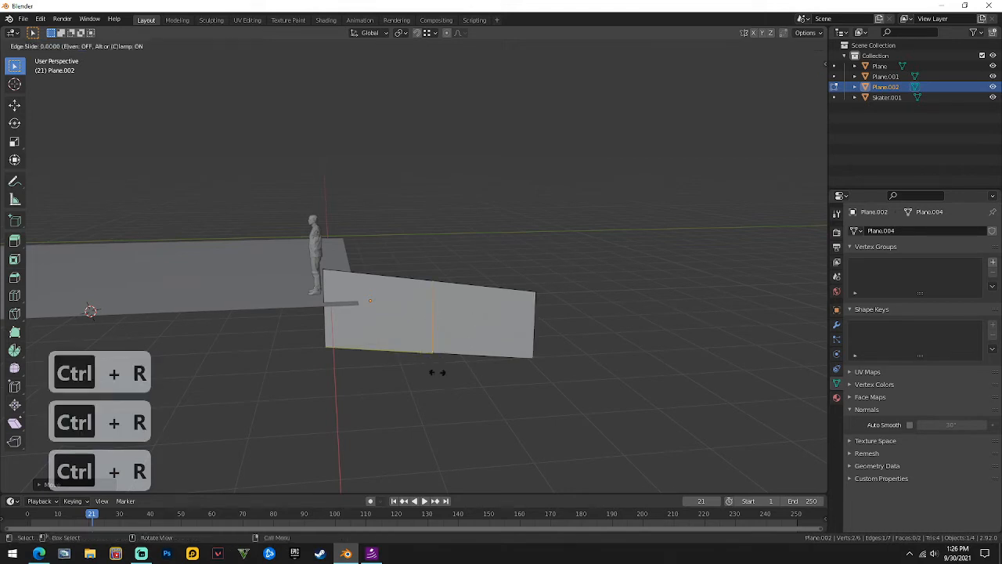
right_click(425, 351)
scroll(524, 387, up, 3)
middle_drag(524, 389, 492, 369)
Delete the plane's faces, keeping only edges, and separate the middle edge into its own object.
key(2)
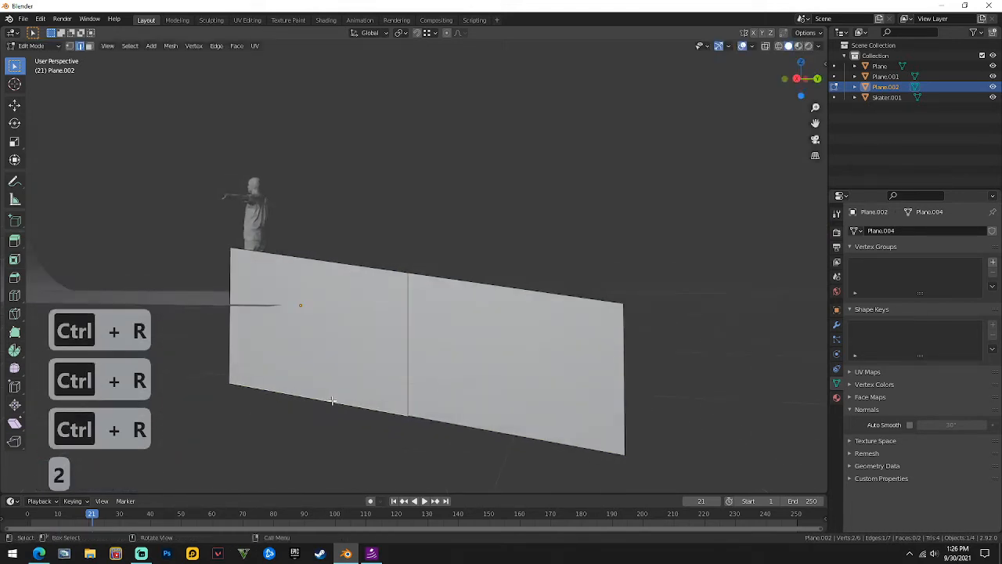
right_click(483, 434)
click(471, 531)
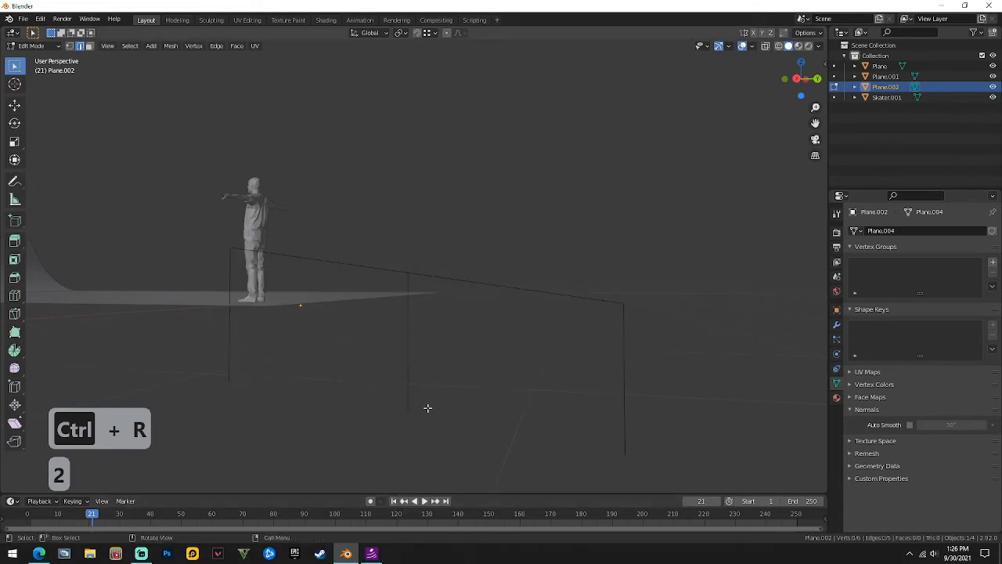
key(p)
click(404, 327)
key(Tab)
middle_drag(443, 277, 290, 253)
Try bevelling a corner vertex of the rail outline, cancel it, and apply all transforms.
click(467, 294)
key(Tab)
key(1)
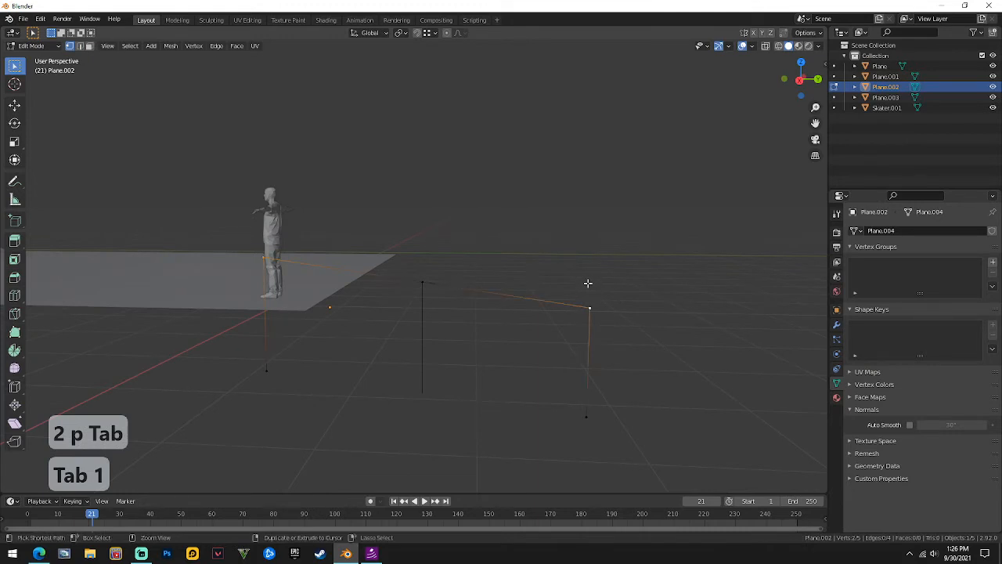
key(ctrl+shift+b)
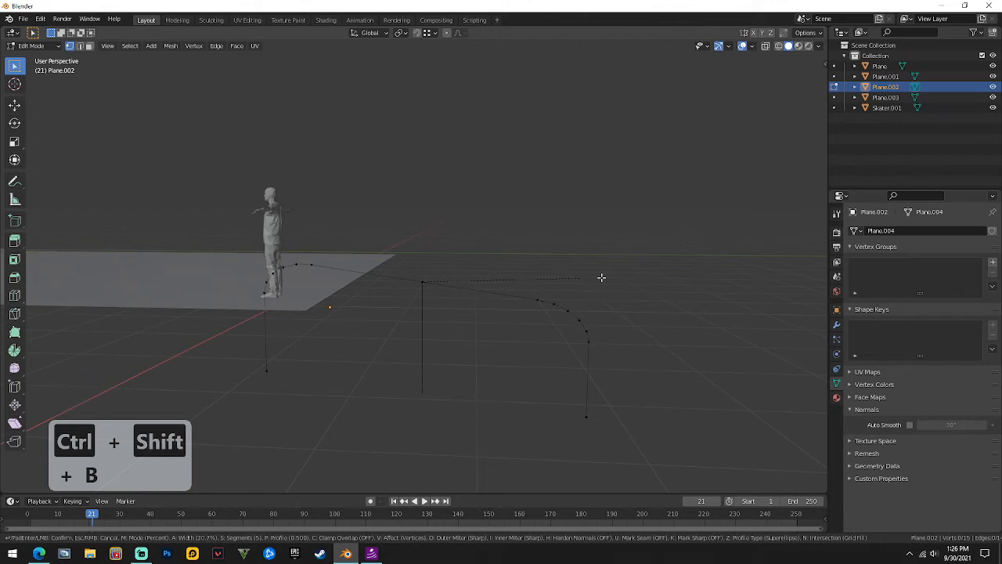
right_click(600, 274)
key(Tab)
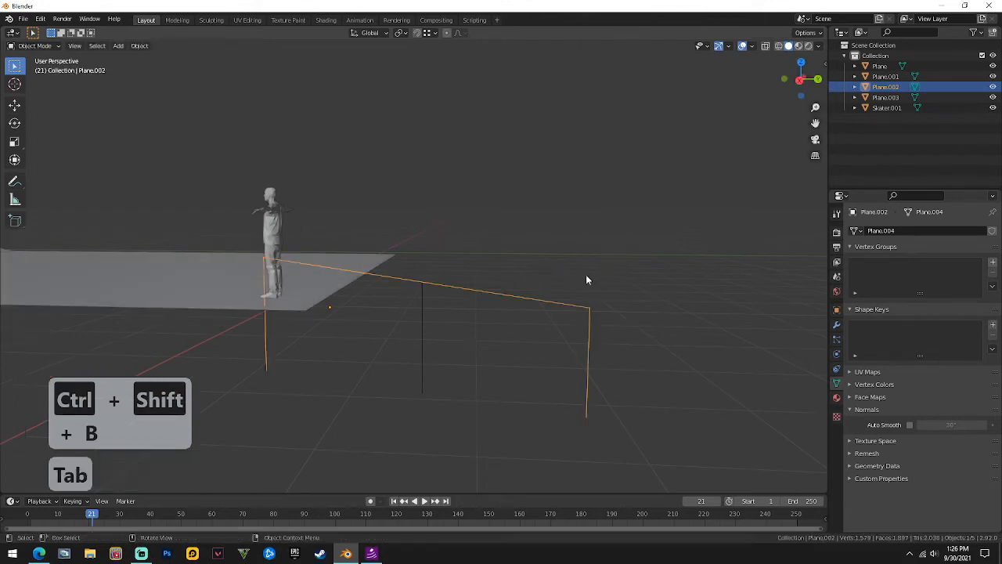
click(585, 272)
click(572, 309)
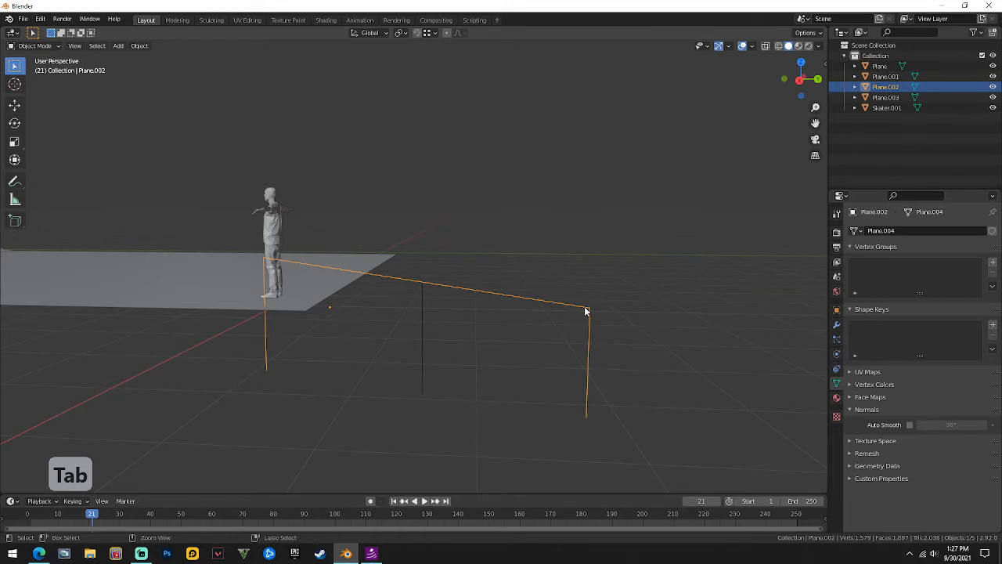
key(ctrl+a)
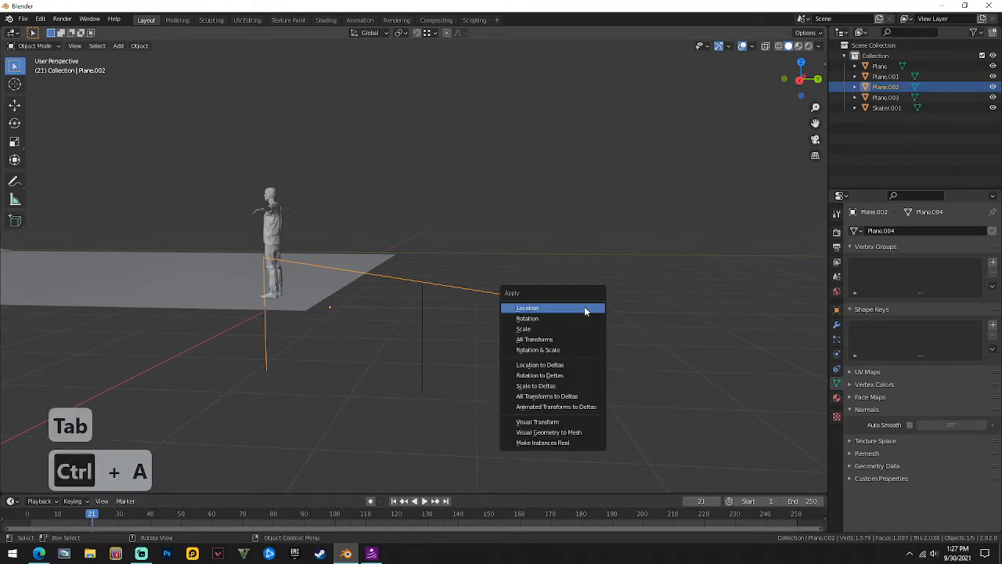
click(558, 339)
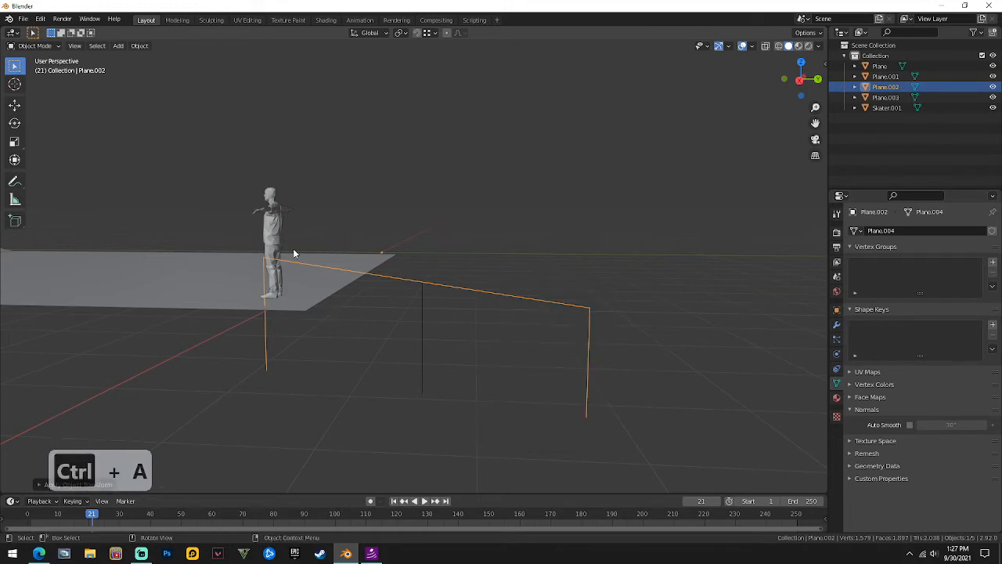
Round the rail outline's top corner vertices with a vertex bevel and apply all transforms again.
key(Tab)
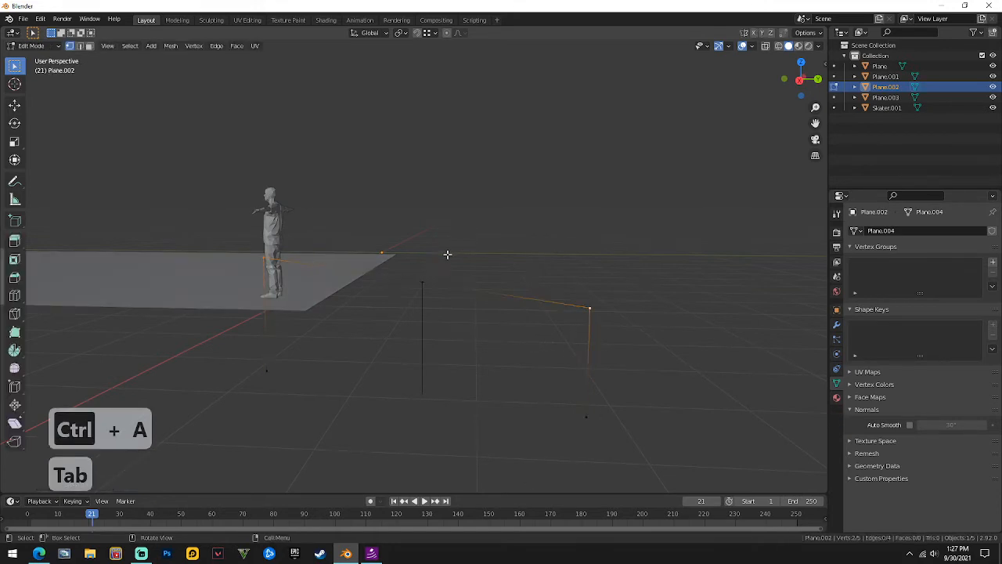
key(ctrl+shift+b)
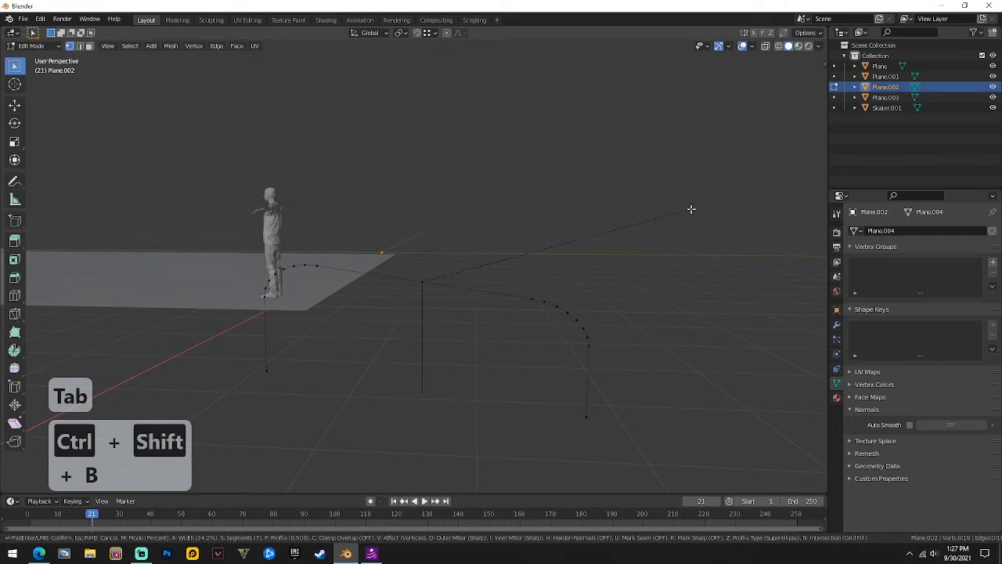
click(680, 208)
key(Tab)
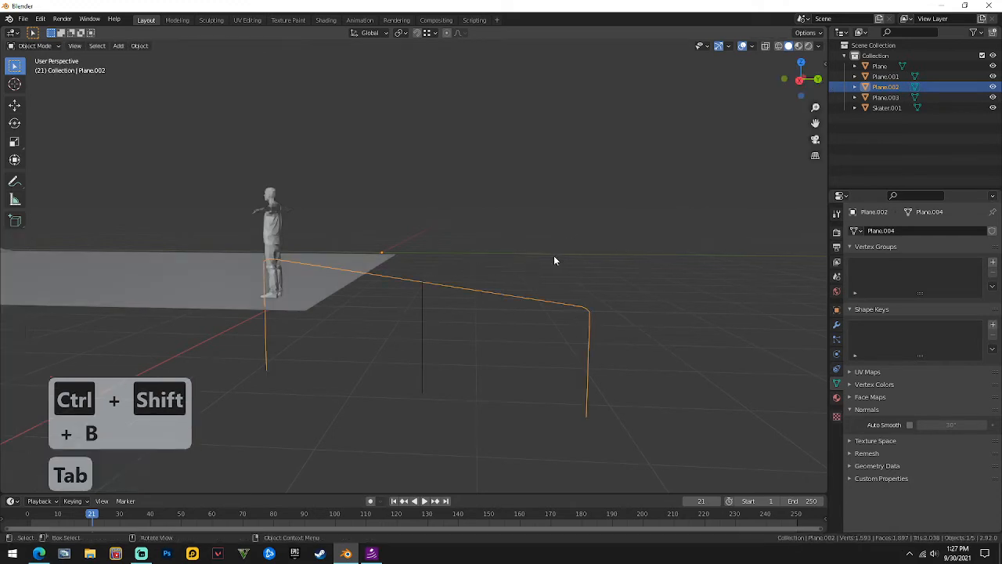
key(ctrl+a)
click(552, 305)
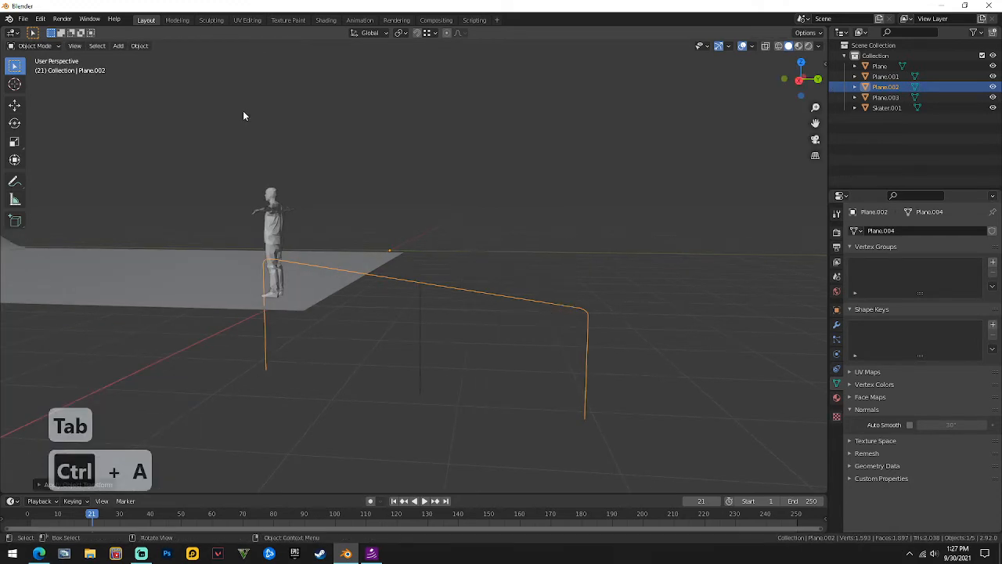
Convert the rail outline to a curve with bevel depth 0.04 m and resolution 8.
click(141, 46)
mouse_move(192, 320)
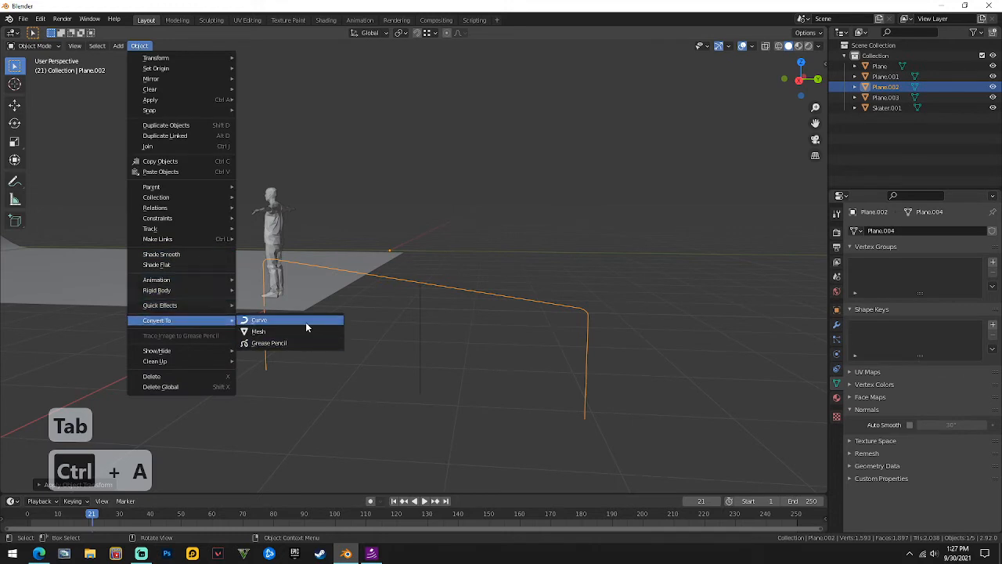
click(305, 320)
click(875, 410)
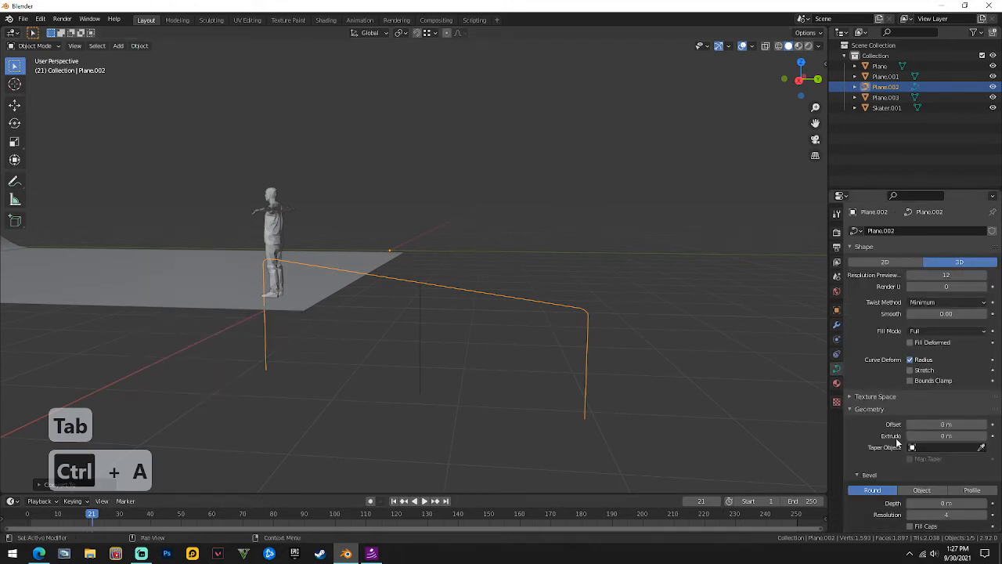
scroll(441, 227, up, 2)
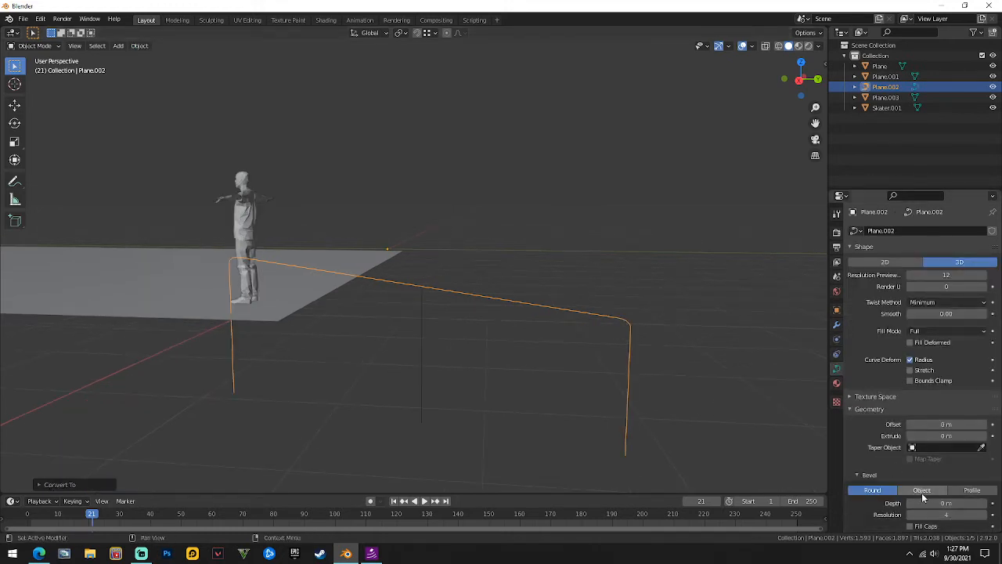
scroll(909, 464, down, 2)
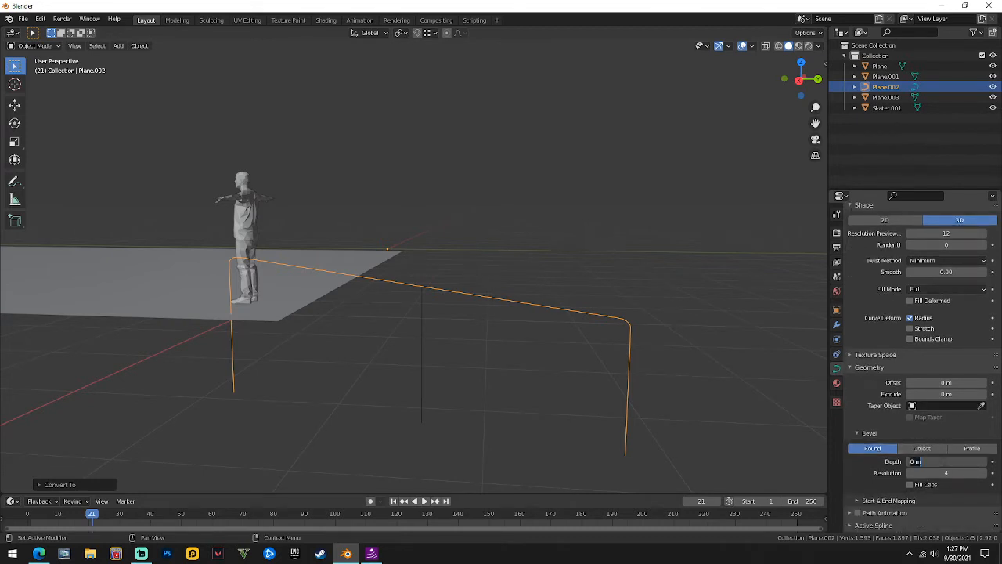
text(.04)
key(Tab)
text(8)
key(Return)
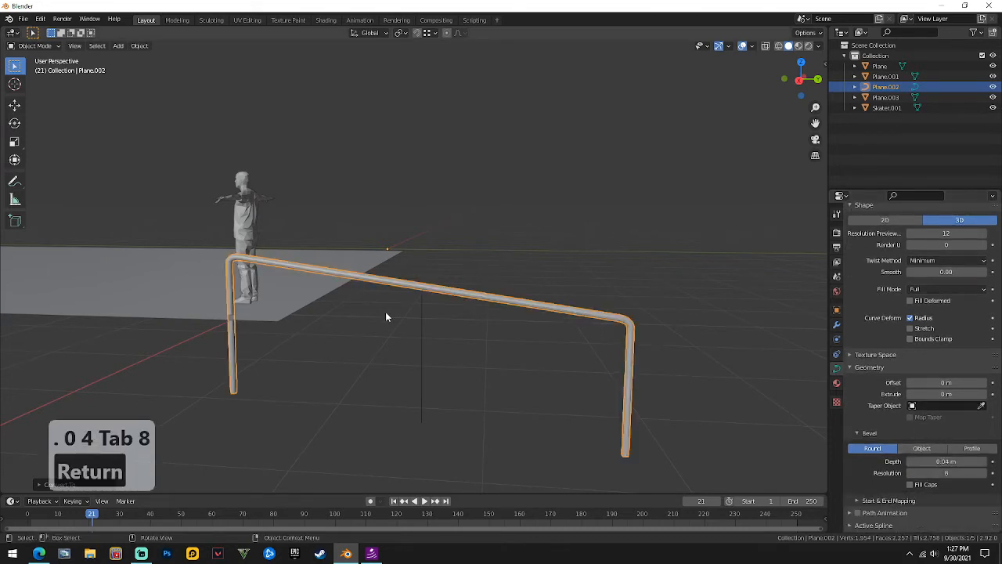
Delete the leftover middle line object.
click(422, 313)
right_click(429, 332)
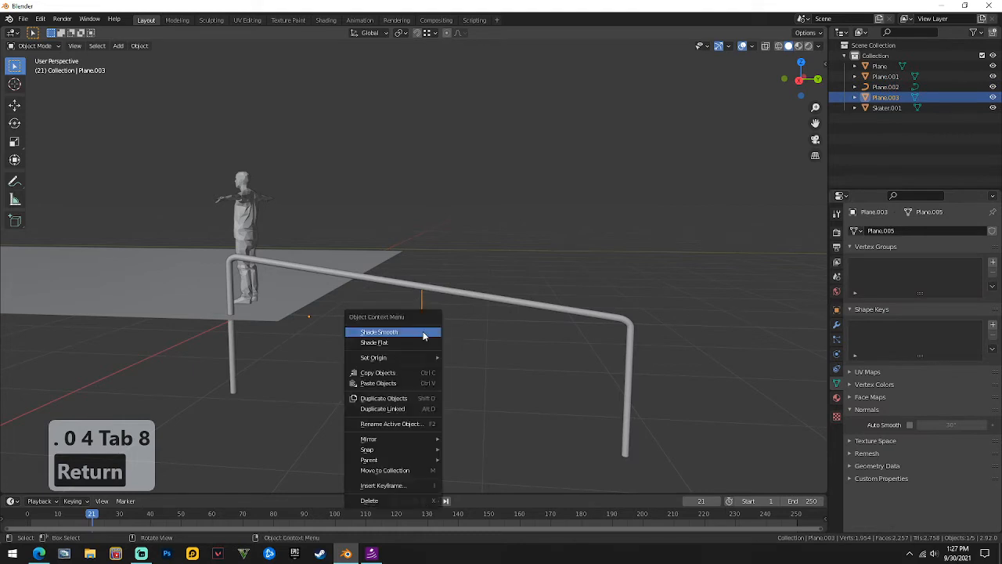
click(394, 501)
Place the 3D cursor on the character and add a new plane there.
middle_drag(577, 219, 445, 335)
click(392, 250)
scroll(395, 234, down, 3)
click(351, 340)
shift+right_click(436, 217)
key(shift+a)
click(475, 219)
Rotate the new plane 90°, switching the rotation axis from X to Y.
key(r)
key(x)
key(9)
key(0)
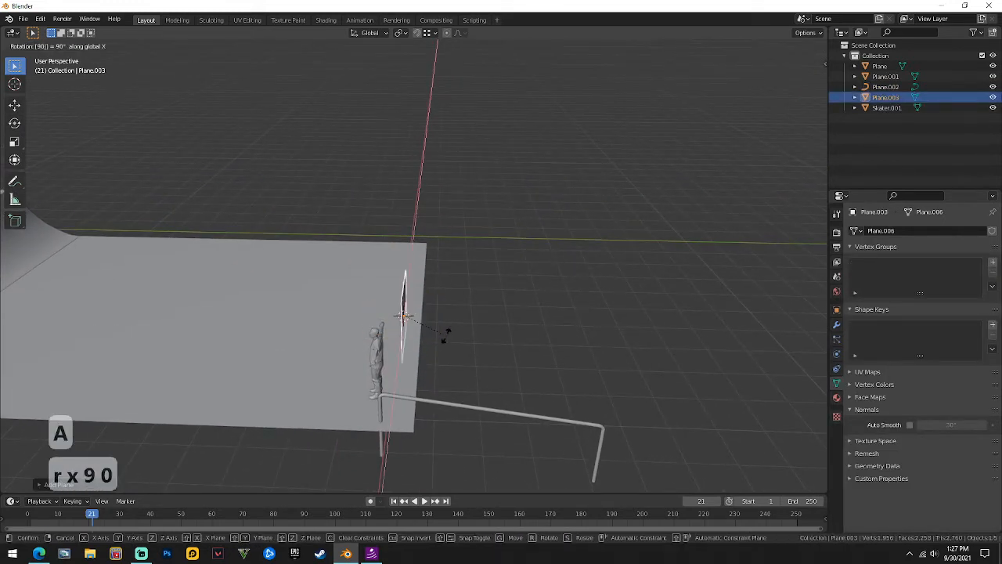
key(y)
key(Return)
Stretch the new plane's edge along Y and delete its faces, keeping only edges.
middle_drag(474, 398, 351, 257)
key(Tab)
key(Tab)
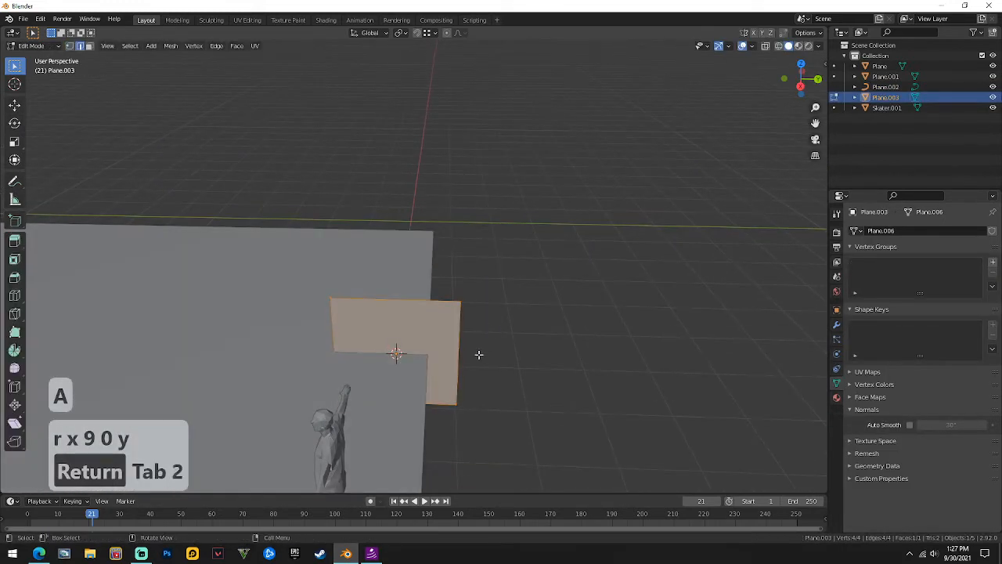
key(g)
key(y)
click(728, 363)
scroll(709, 349, up, 1)
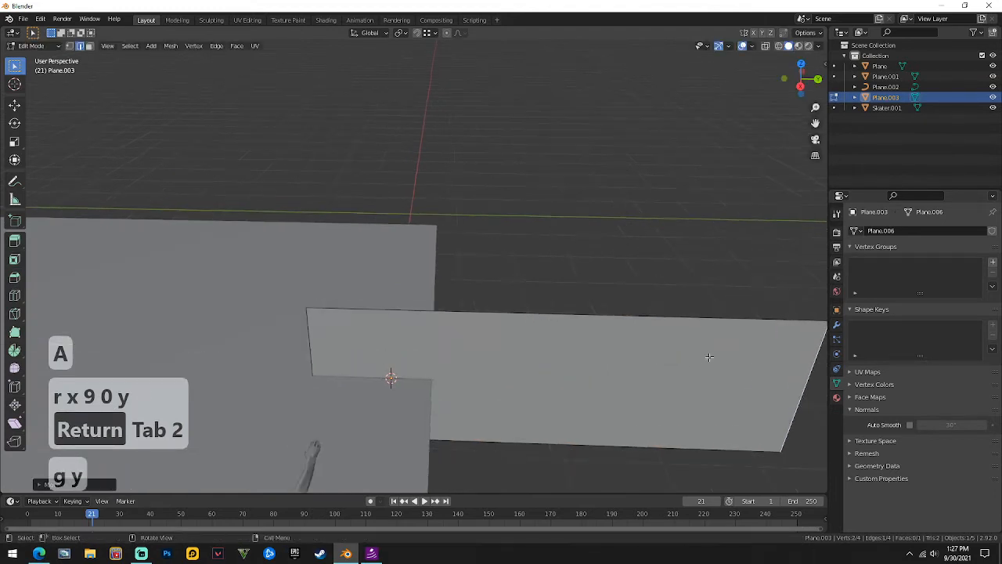
shift+middle_drag(597, 346, 479, 271)
right_click(441, 377)
click(443, 381)
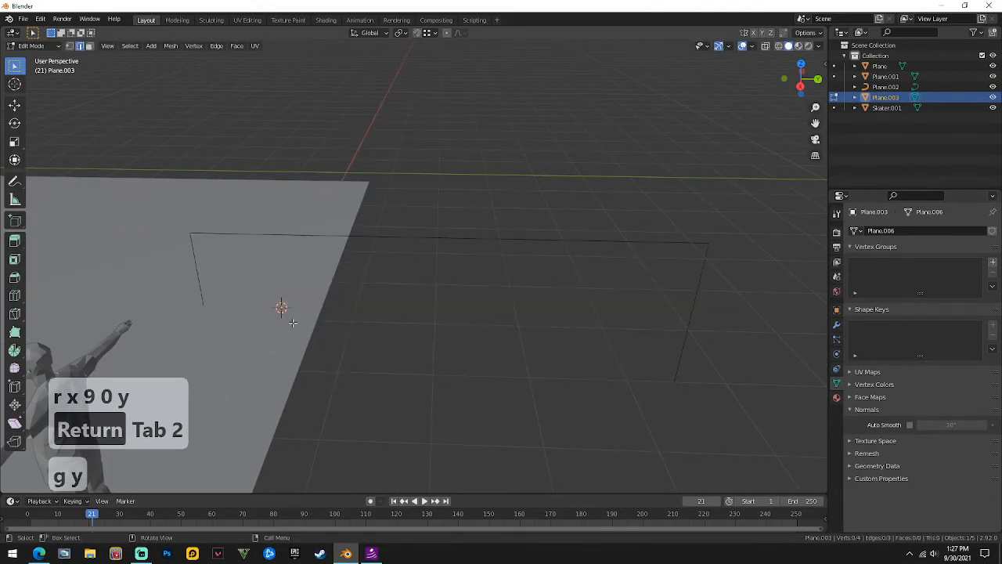
middle_drag(443, 381, 354, 322)
key(Tab)
click(363, 307)
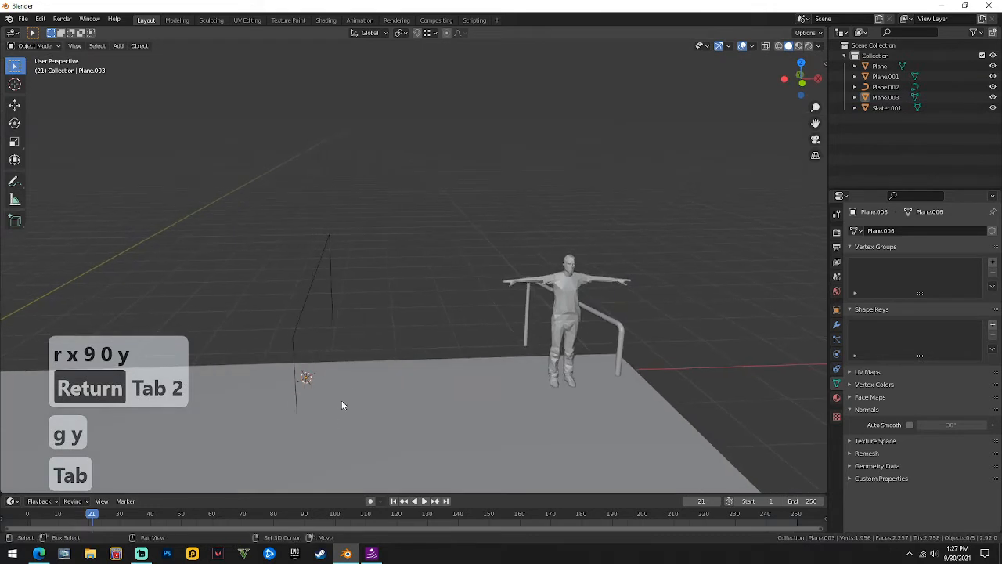
Add a cube, scale it down, and move it up near the pole top.
key(shift+a)
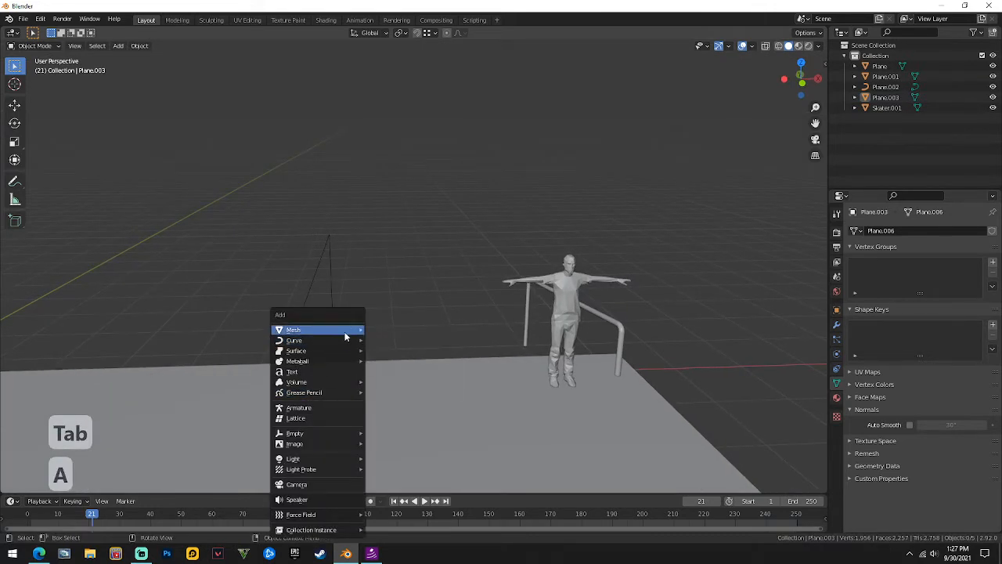
mouse_move(347, 330)
click(399, 116)
key(s)
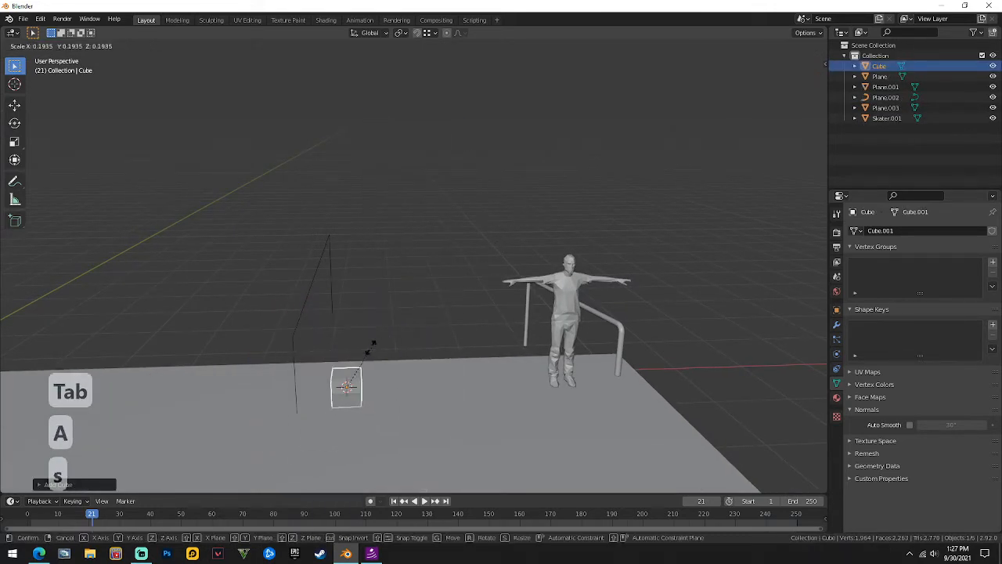
click(352, 370)
key(g)
click(292, 336)
middle_drag(324, 337, 341, 310)
scroll(342, 310, up, 4)
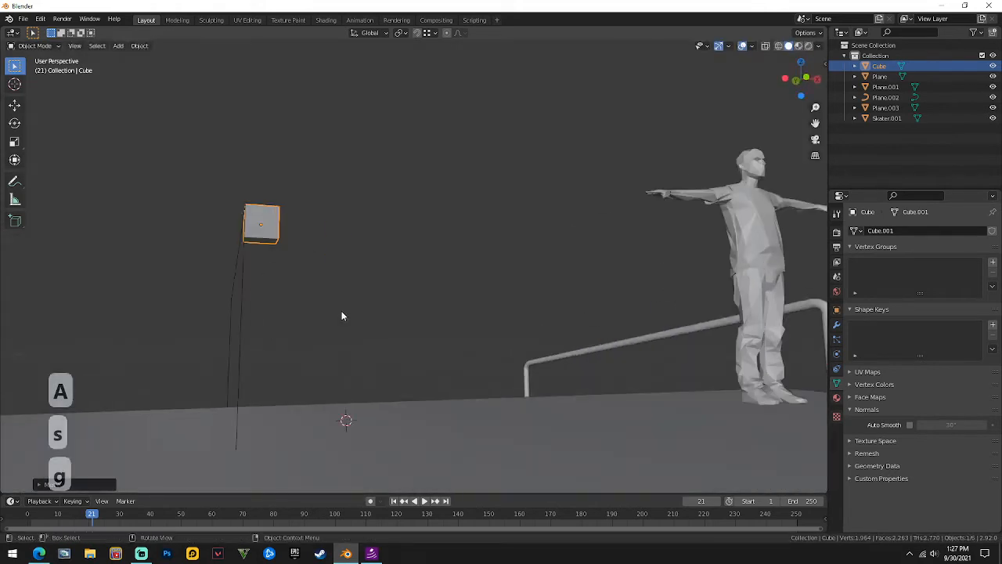
Move the cube's bottom face along Z to flatten it into a thin slab.
key(Tab)
key(3)
click(261, 239)
key(g)
key(z)
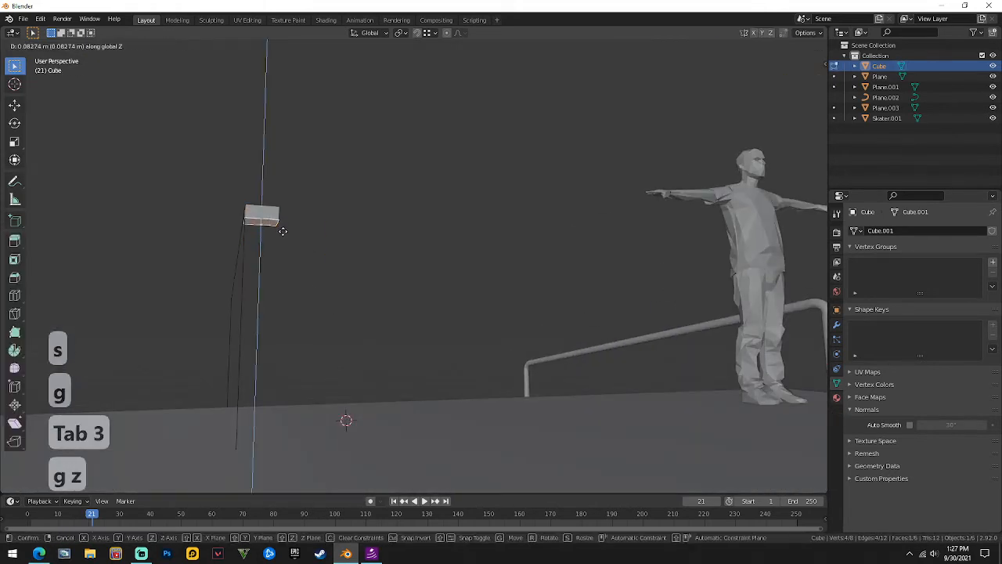
click(269, 237)
middle_drag(269, 237, 143, 259)
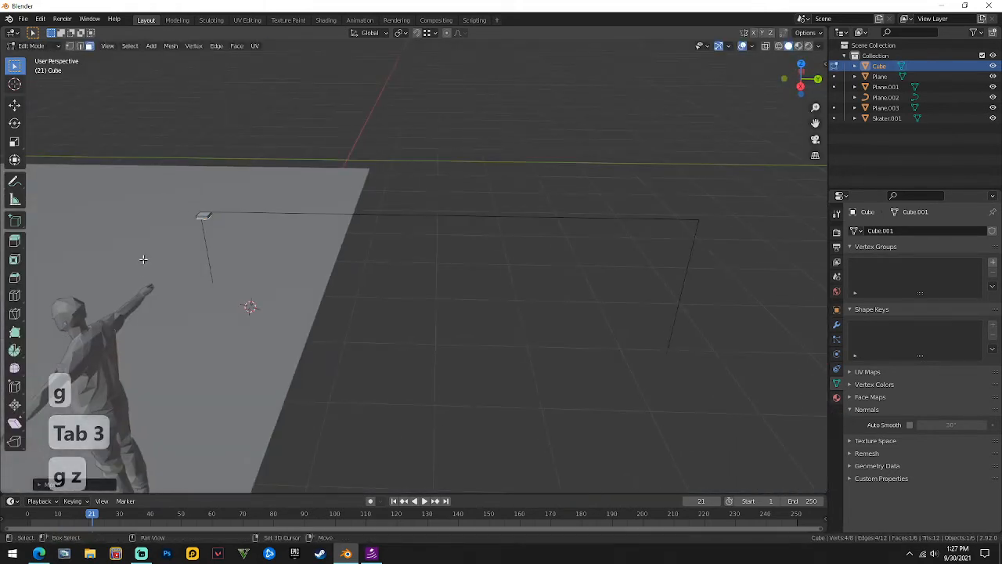
Drag the slab's end face along Y to stretch it into a long bar.
click(209, 213)
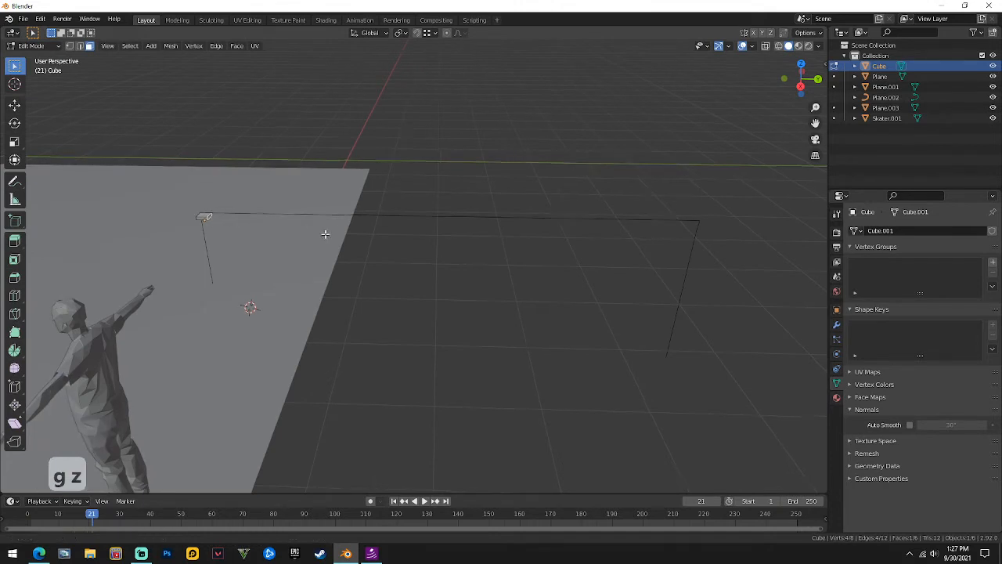
middle_drag(324, 232, 405, 287)
key(g)
key(y)
key(x)
key(y)
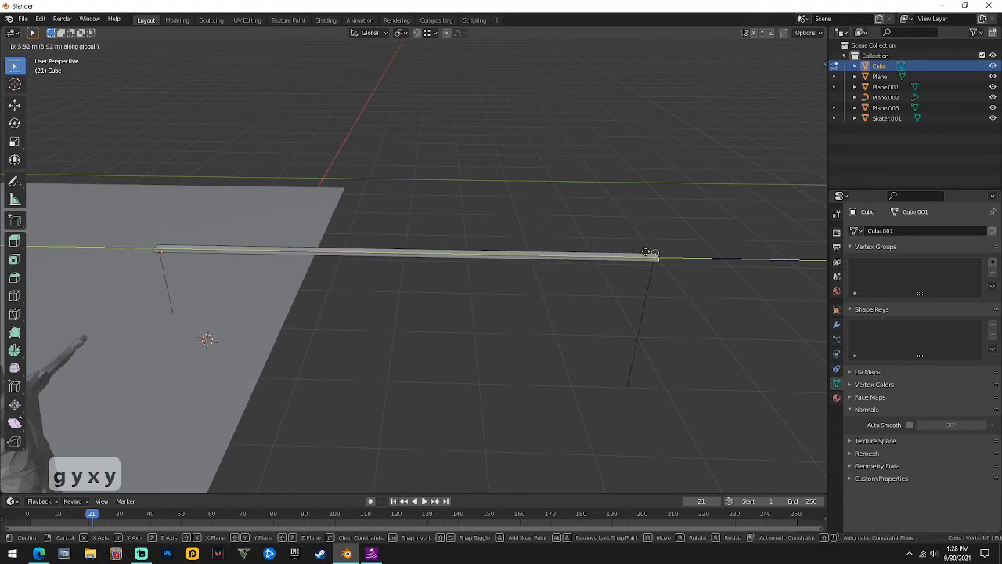
click(649, 252)
Shift the bar's long face along X and leave Edit Mode.
middle_drag(649, 252, 327, 292)
click(328, 293)
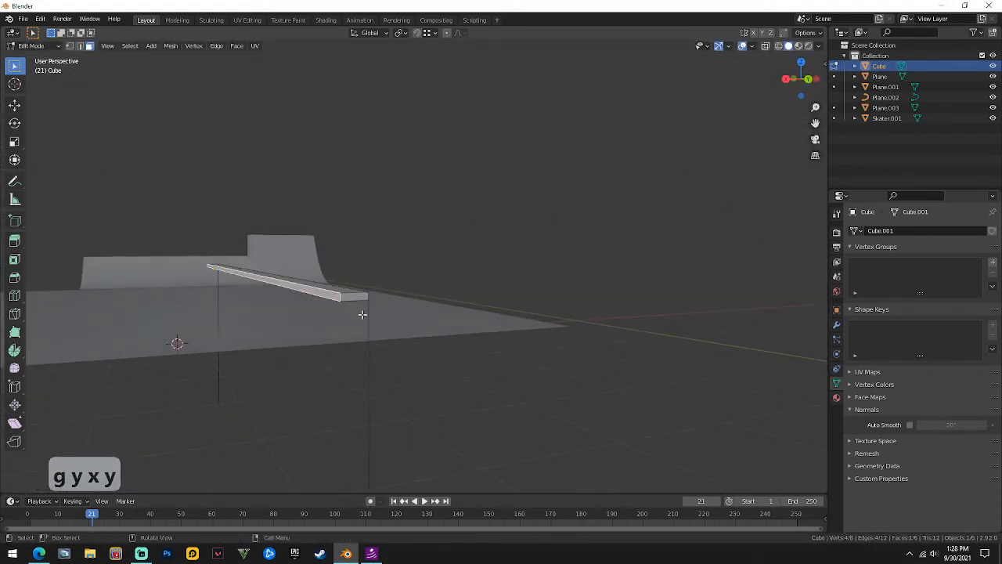
key(g)
key(x)
click(415, 308)
middle_drag(414, 309, 468, 303)
middle_drag(415, 290, 416, 282)
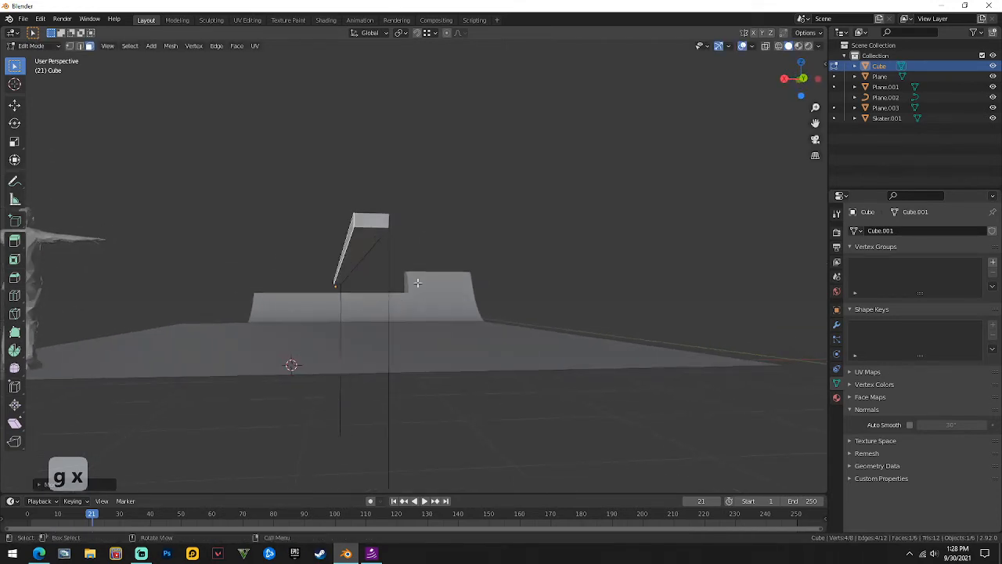
key(Tab)
middle_drag(370, 250, 394, 317)
scroll(378, 269, down, 1)
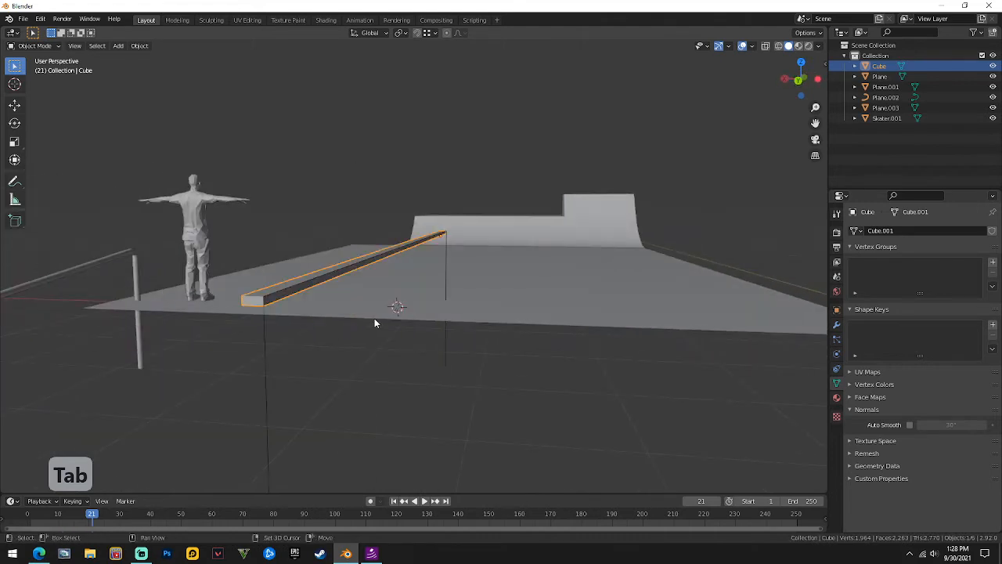
Duplicate the bar, leaving the copy in place.
key(shift+d)
key(z)
key(g)
key(z)
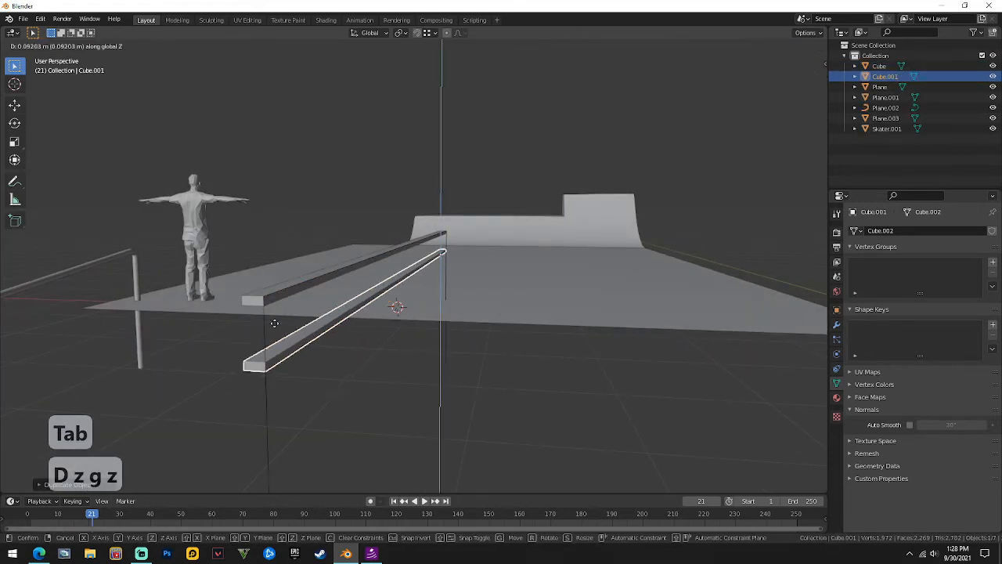
right_click(274, 323)
middle_drag(274, 323, 333, 240)
Pull the copy's bottom face straight down to stretch it into a tall slab.
key(Tab)
key(3)
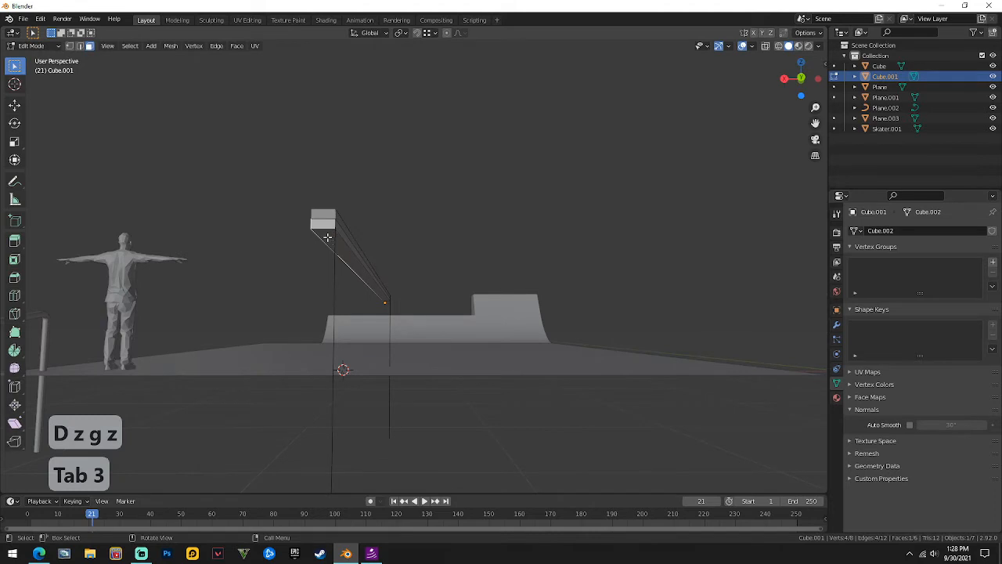
click(327, 237)
scroll(328, 238, down, 2)
key(g)
key(z)
click(407, 386)
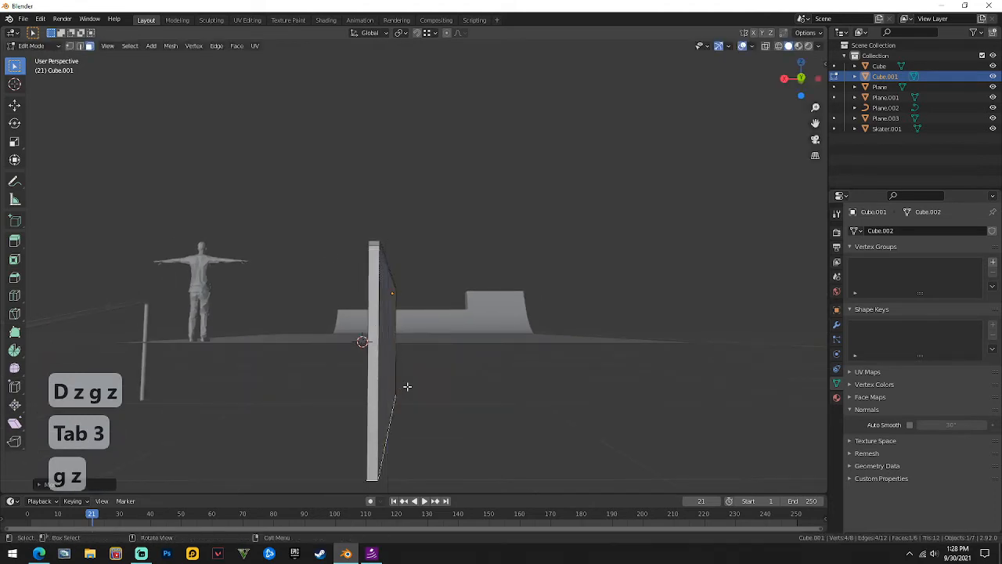
key(Tab)
Select the bar and the tall slab together and scale them along X.
middle_drag(407, 386, 454, 404)
middle_drag(550, 336, 400, 297)
scroll(462, 296, up, 3)
middle_drag(503, 314, 481, 311)
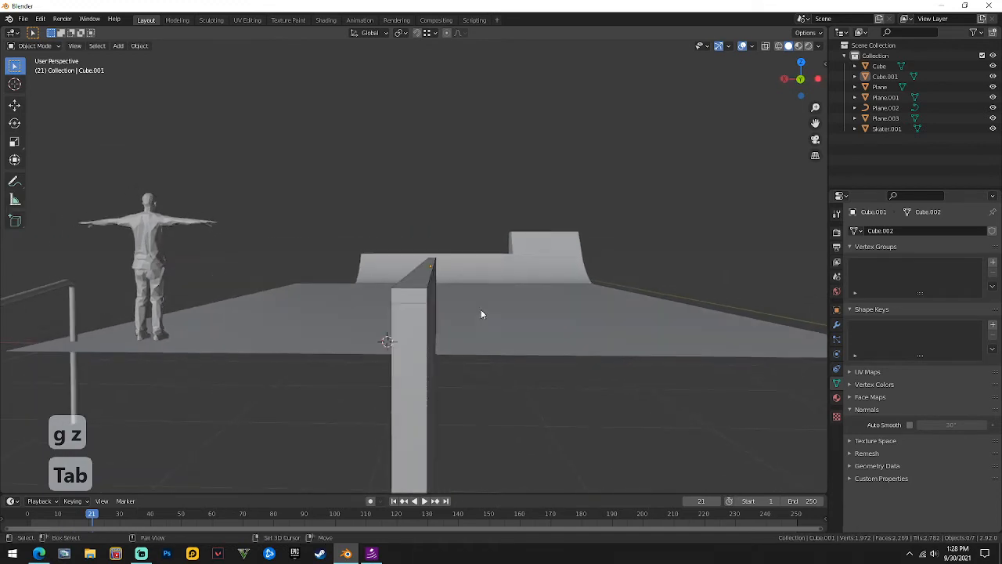
shift+click(429, 287)
shift+click(417, 341)
key(s)
key(x)
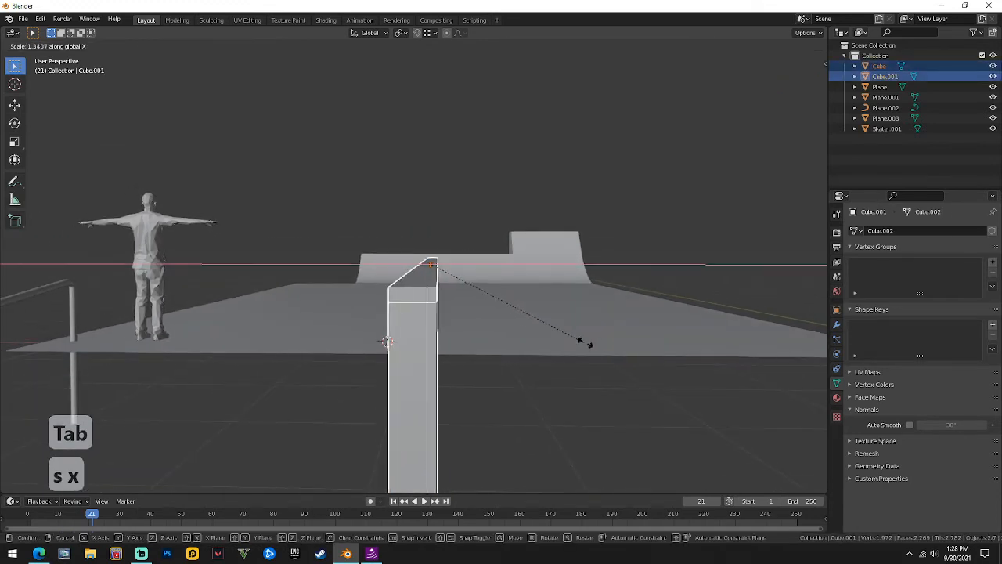
click(698, 369)
Widen the bar and slab further along X, then reposition them along X.
middle_drag(697, 368, 652, 328)
key(s)
key(x)
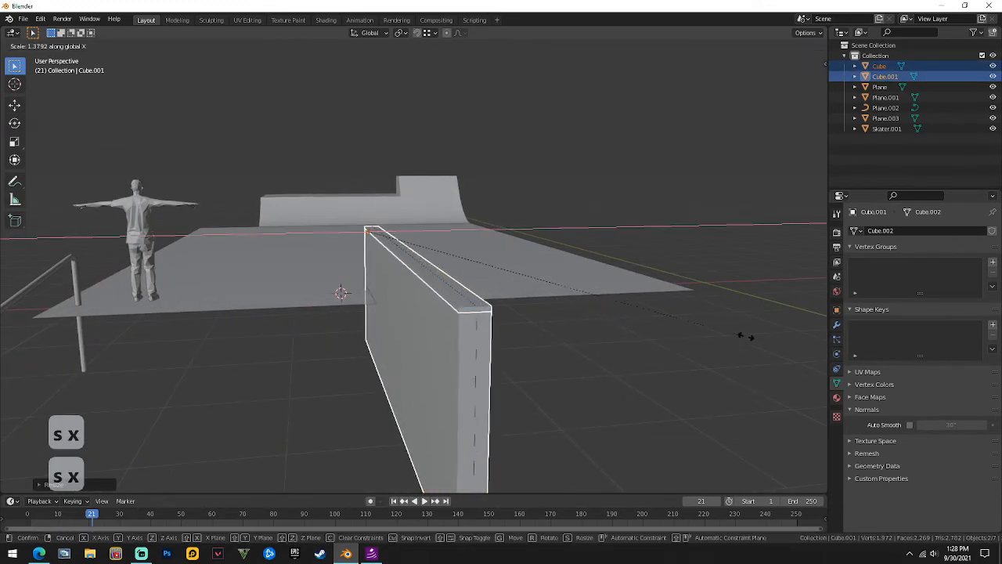
click(783, 340)
key(Tab)
key(Tab)
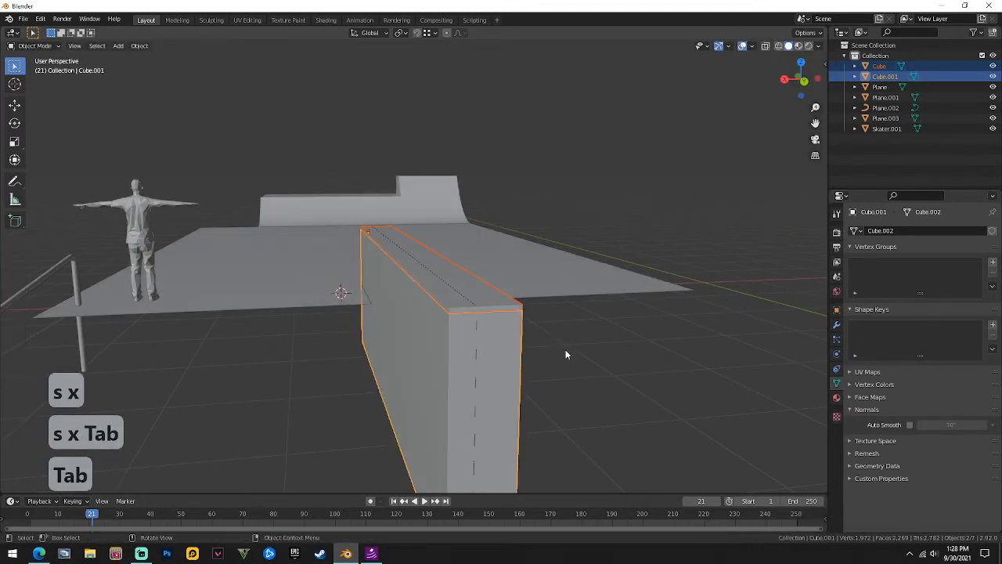
key(g)
key(y)
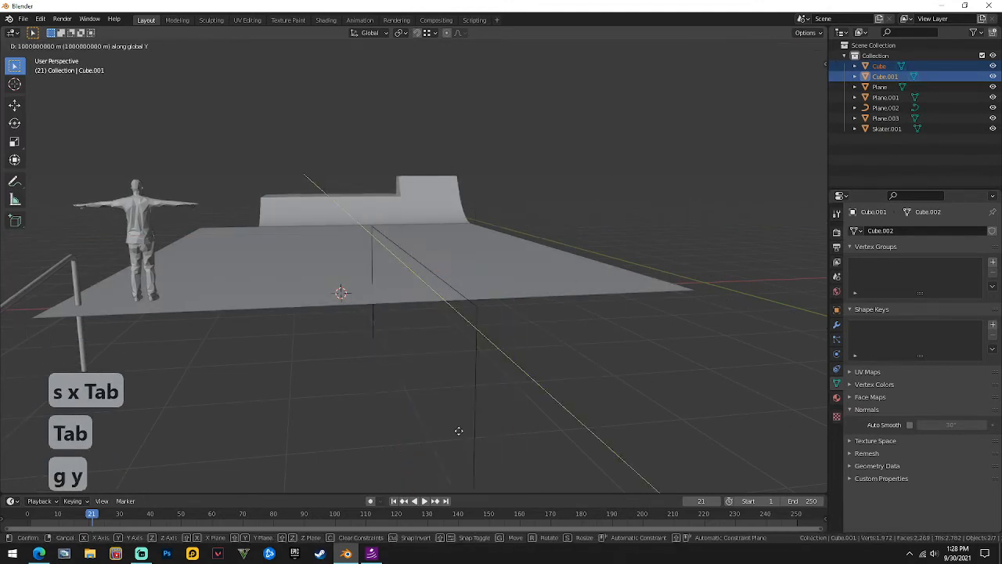
key(x)
scroll(366, 366, up, 2)
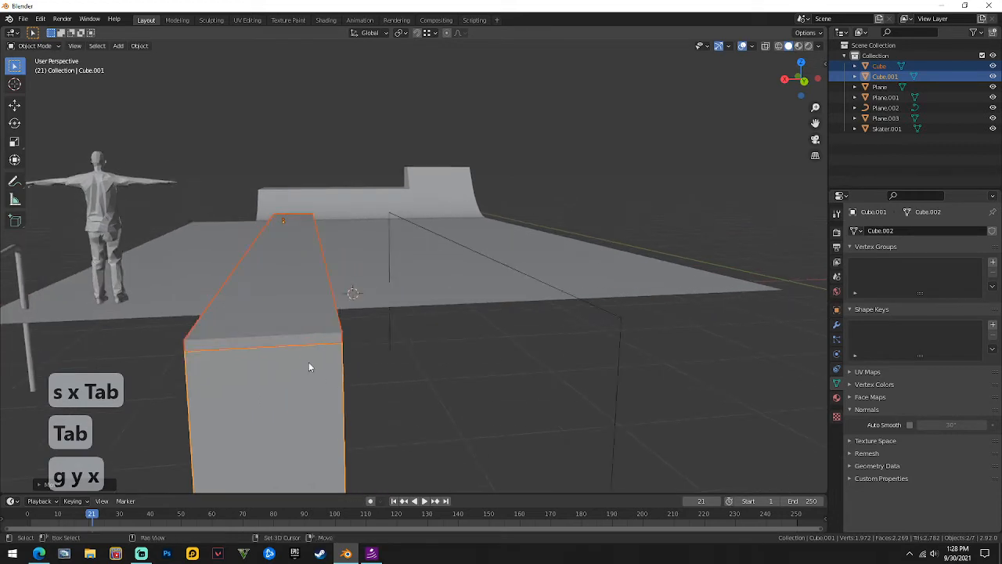
shift+middle_drag(310, 364, 338, 349)
Thicken the top cap by raising its top face vertically.
click(321, 217)
key(Tab)
click(346, 271)
key(g)
key(z)
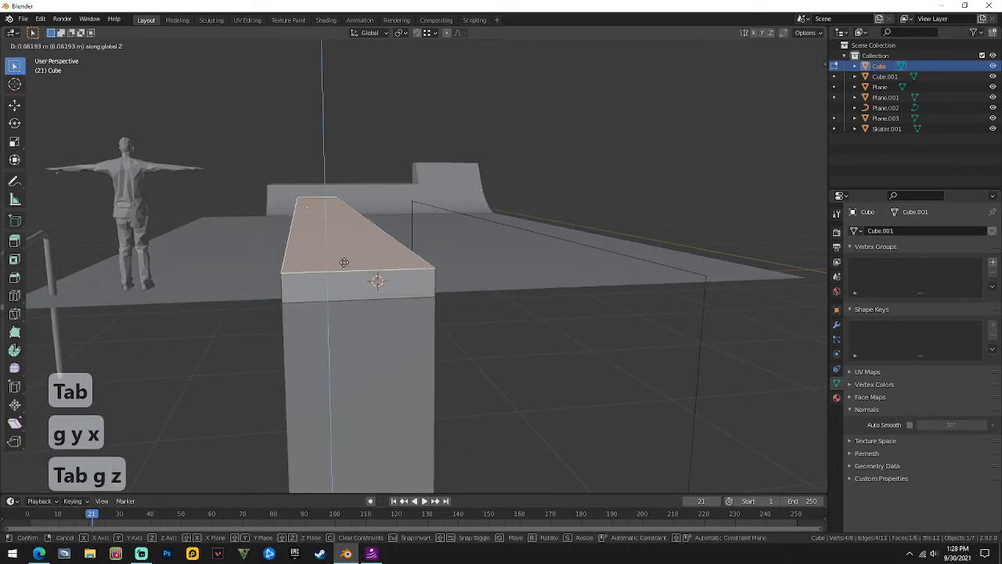
click(342, 267)
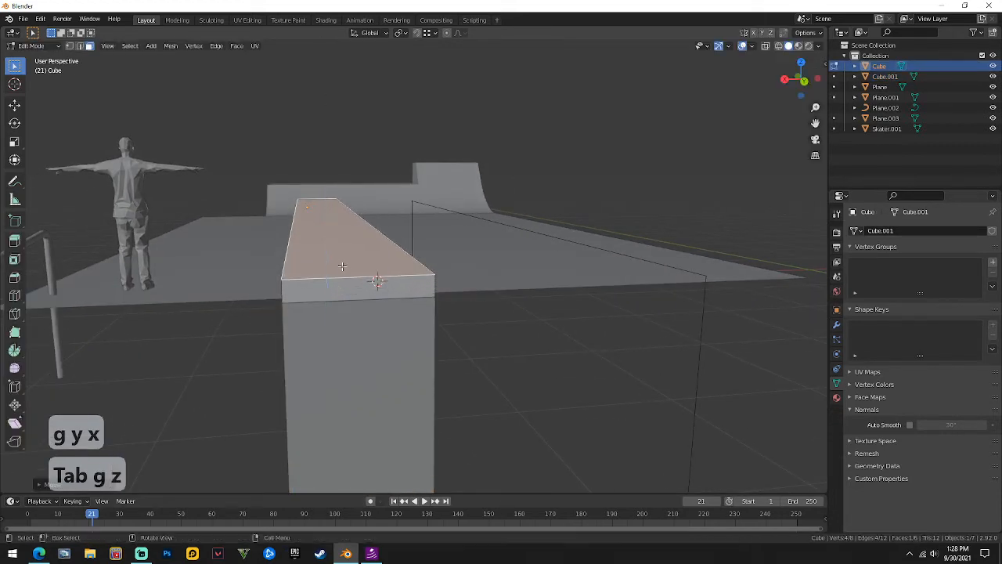
key(Tab)
Enlarge the cap along X and Y so it overhangs the block.
middle_drag(376, 297, 433, 328)
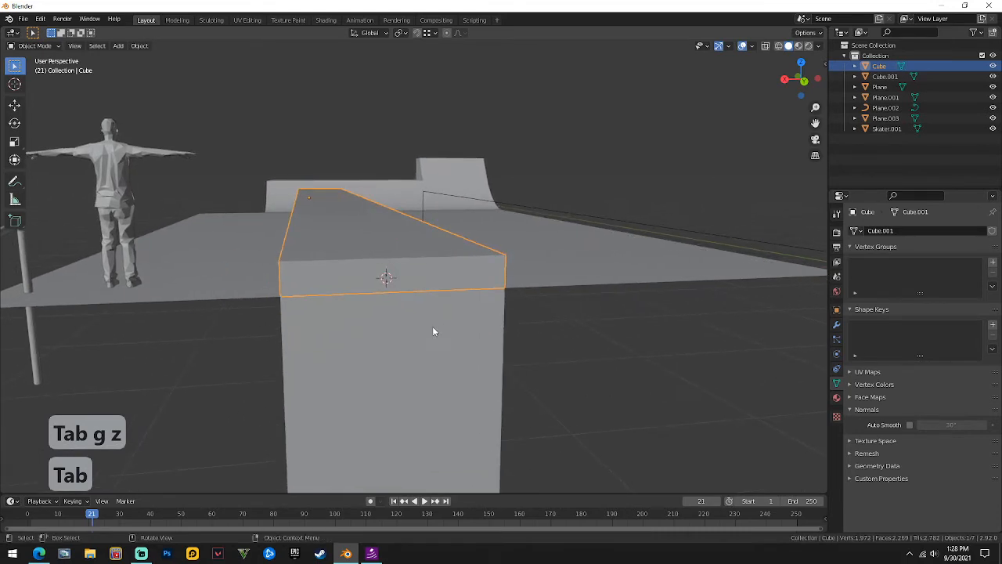
key(s)
key(x)
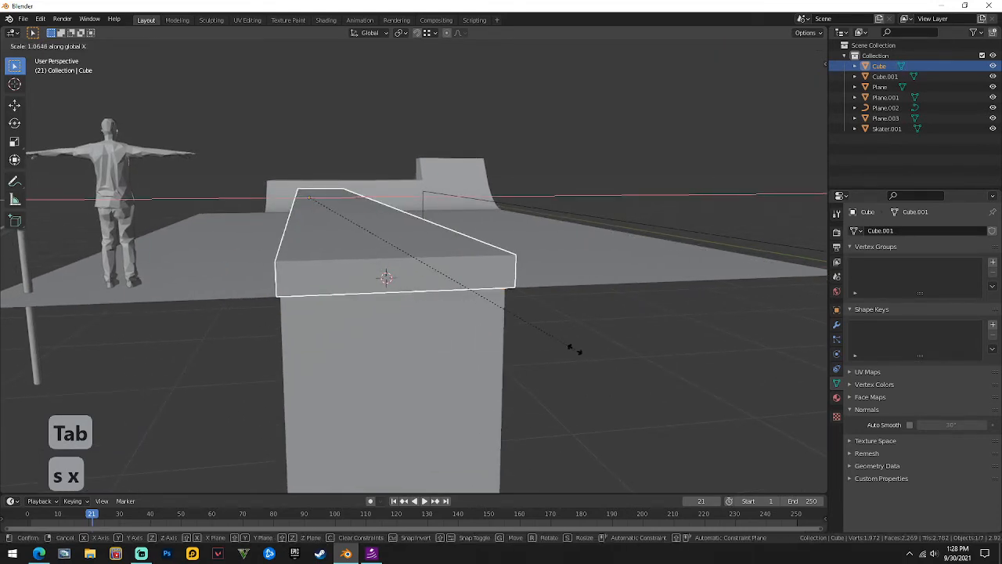
click(589, 350)
middle_drag(585, 351, 508, 374)
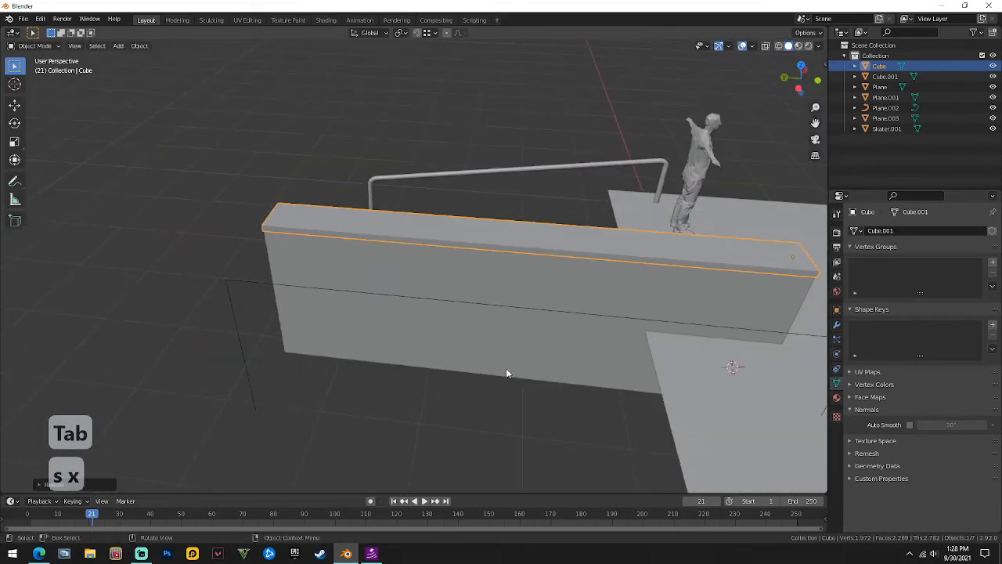
key(s)
key(y)
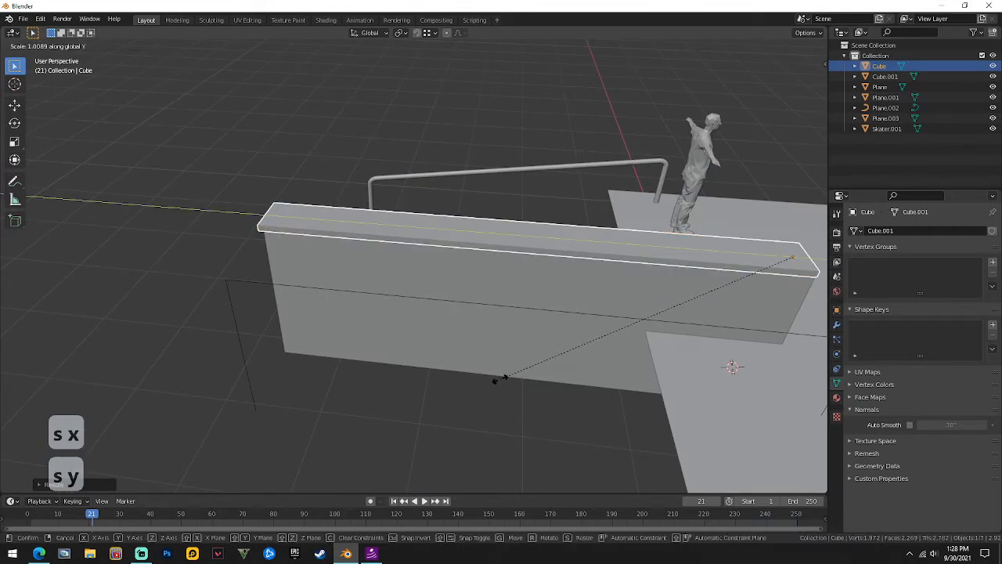
click(488, 386)
Nudge the cap along Y and X to centre it over the block.
key(g)
key(y)
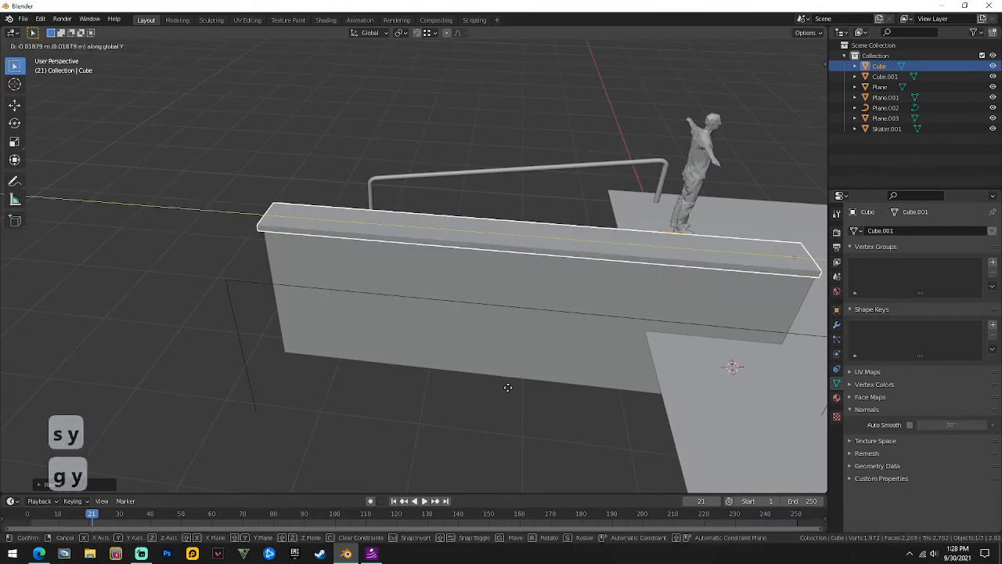
click(513, 388)
middle_drag(512, 388, 486, 306)
key(g)
key(x)
click(450, 302)
Add a Bevel modifier to the cap and apply it.
click(836, 323)
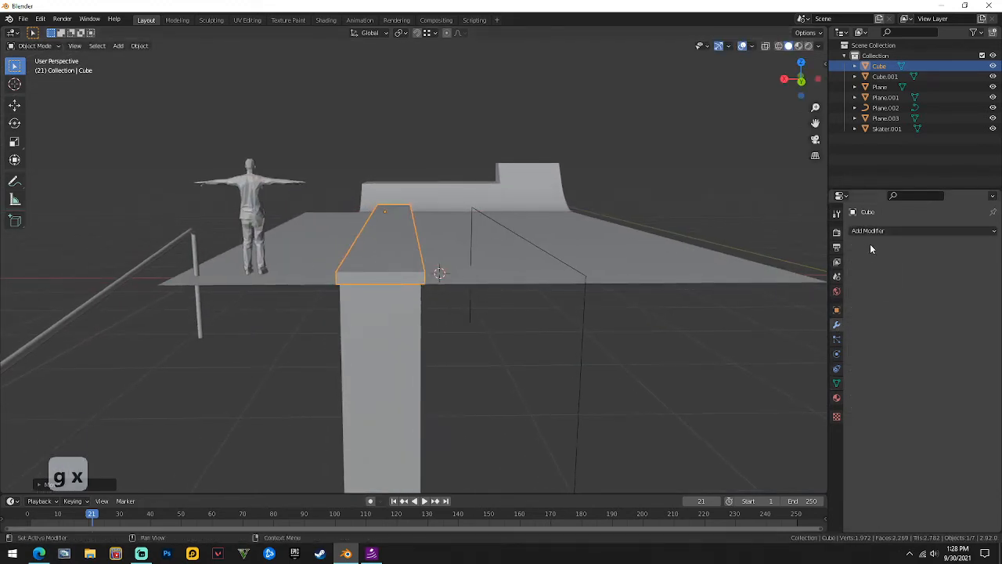
click(869, 230)
click(887, 230)
click(867, 231)
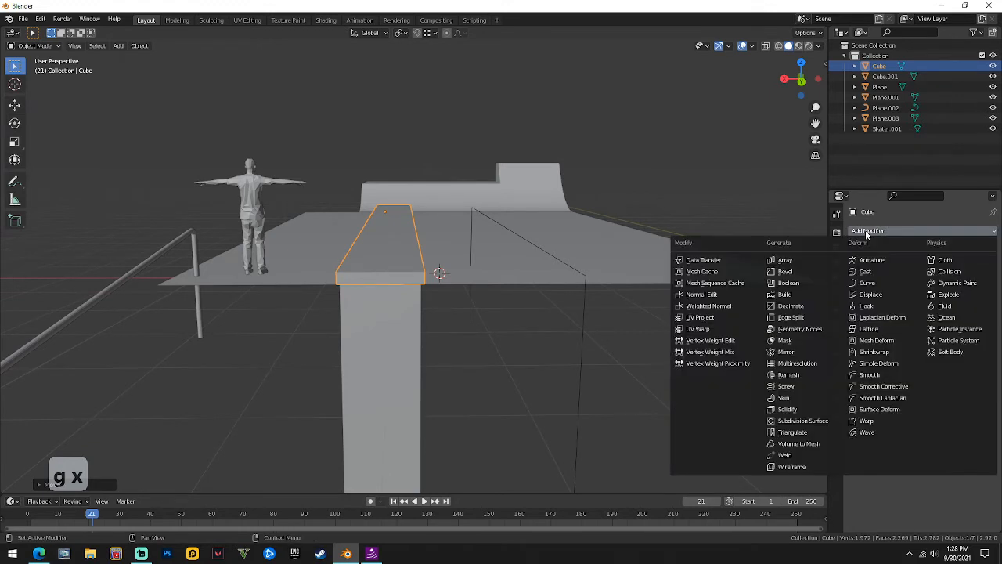
click(785, 271)
scroll(353, 278, up, 4)
middle_drag(353, 281, 398, 284)
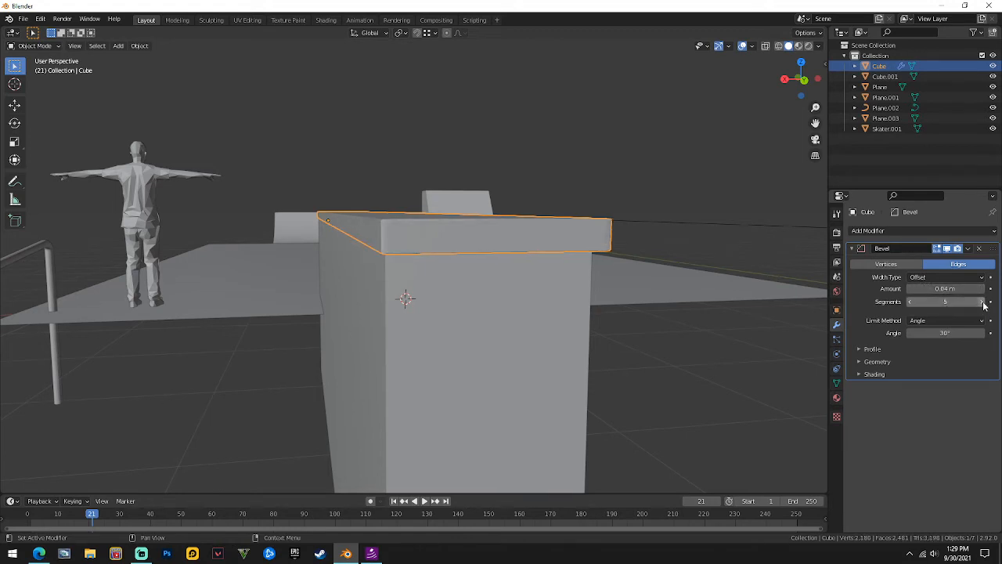
mouse_move(650, 267)
middle_down()
mouse_move(586, 258)
mouse_move(647, 263)
mouse_move(626, 264)
mouse_move(635, 262)
middle_up()
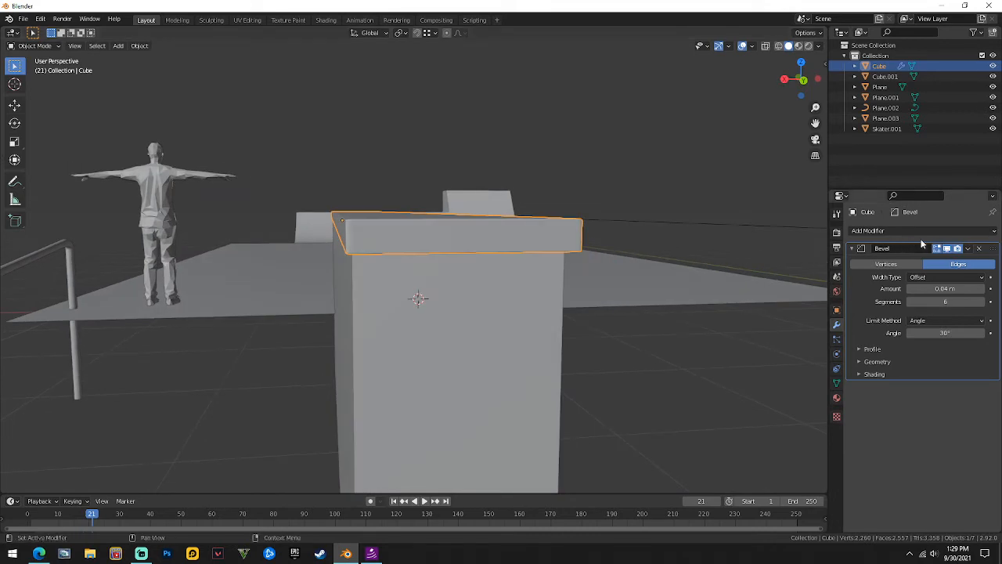
click(969, 249)
click(961, 259)
middle_drag(462, 246, 450, 303)
Bevel the tall block Cube.001 by 0.04 m with 6 segments and apply it.
click(450, 303)
click(862, 232)
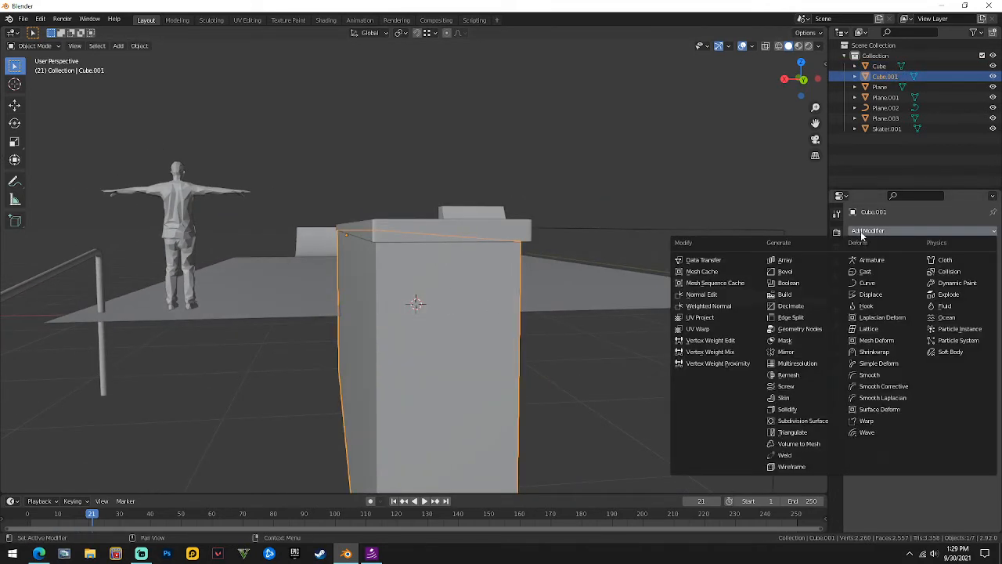
click(800, 272)
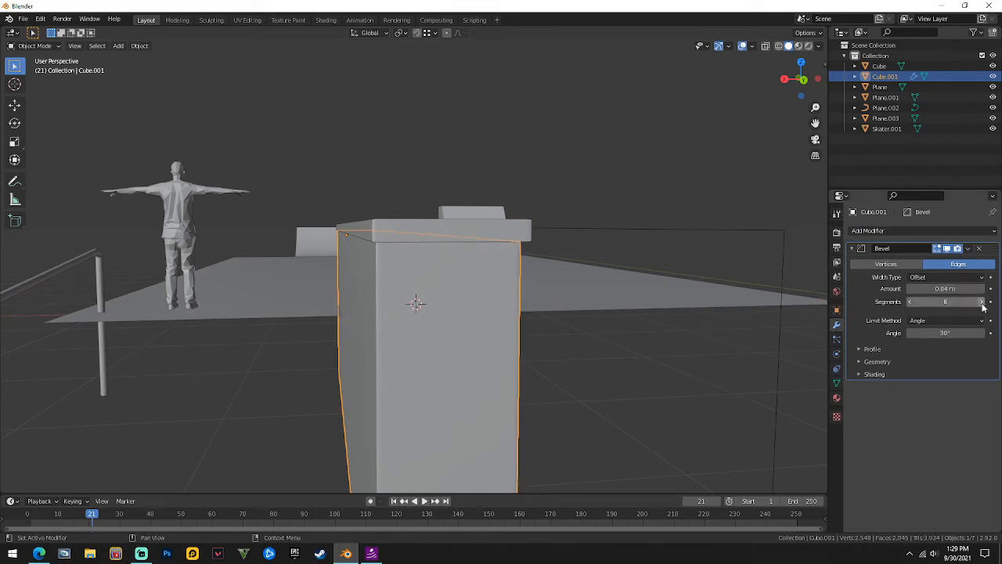
middle_drag(735, 292, 595, 297)
click(969, 249)
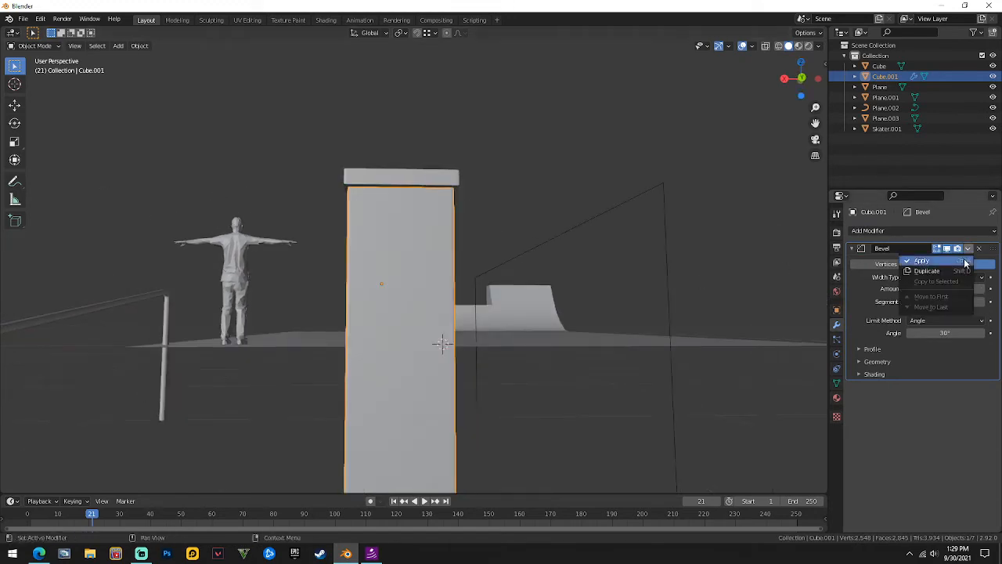
click(966, 262)
Select the top slab and orbit to view its underside.
click(429, 176)
middle_drag(430, 179, 447, 195)
scroll(447, 196, up, 4)
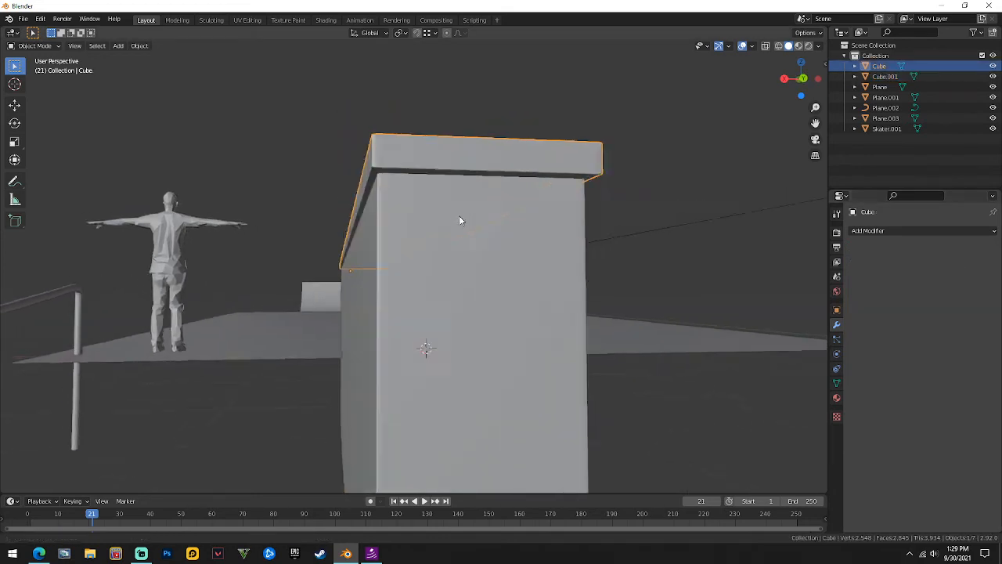
middle_drag(533, 260, 529, 283)
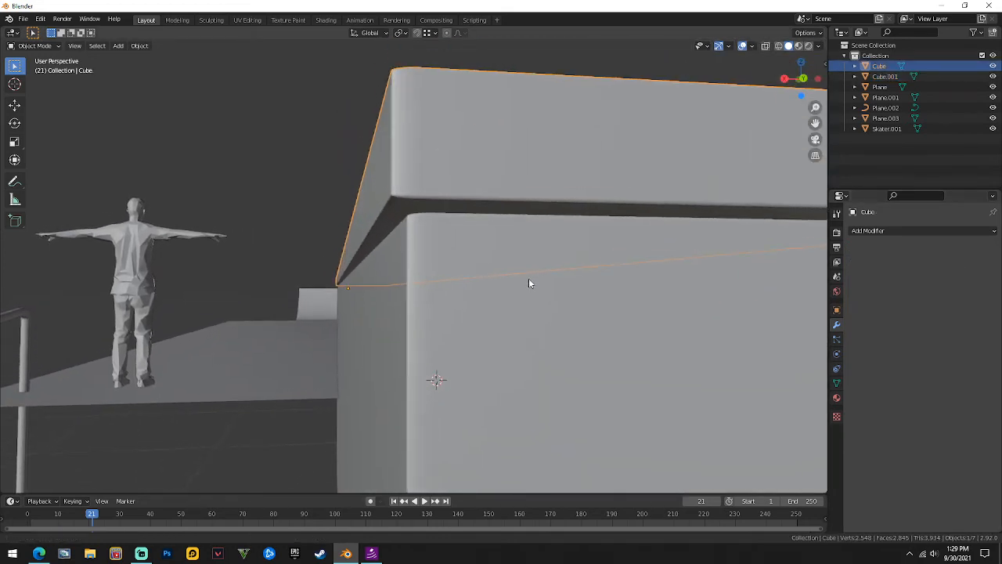
Lower the top slab slightly along Z and smooth-shade it.
key(g)
key(z)
click(465, 233)
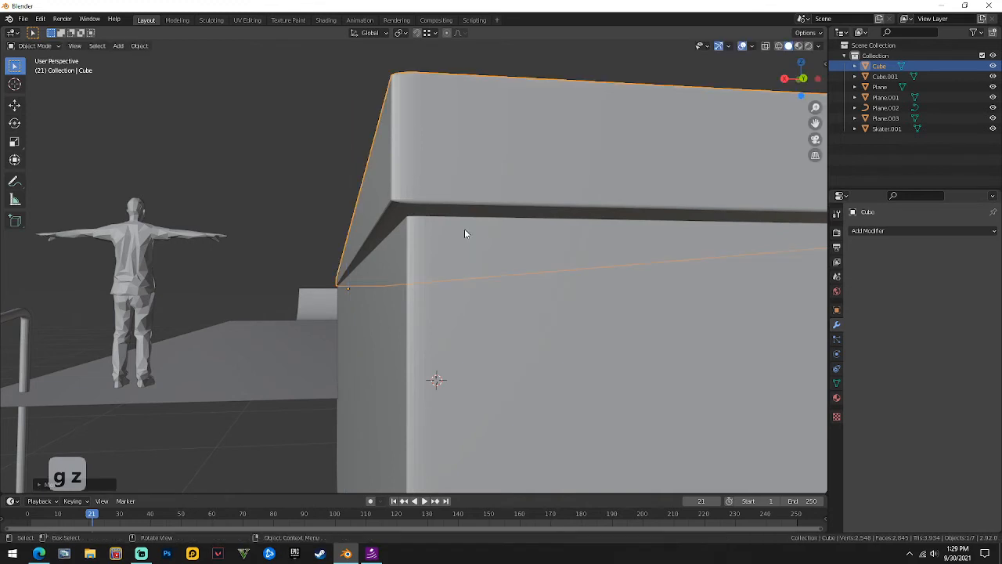
right_click(465, 179)
click(445, 39)
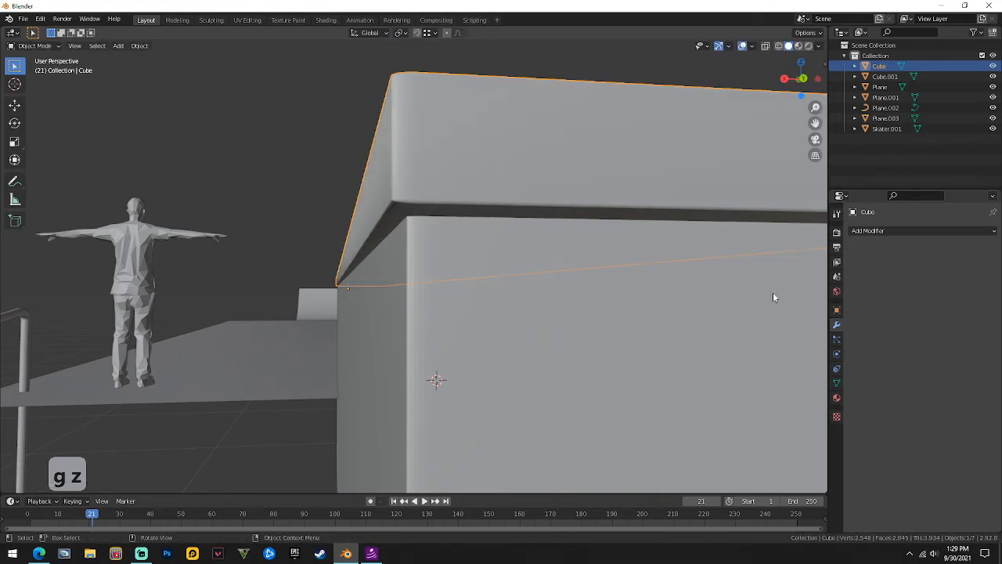
Smooth-shade the bevelled block Cube.001 and enable 30° auto smooth.
click(836, 383)
click(910, 424)
click(524, 286)
right_click(525, 288)
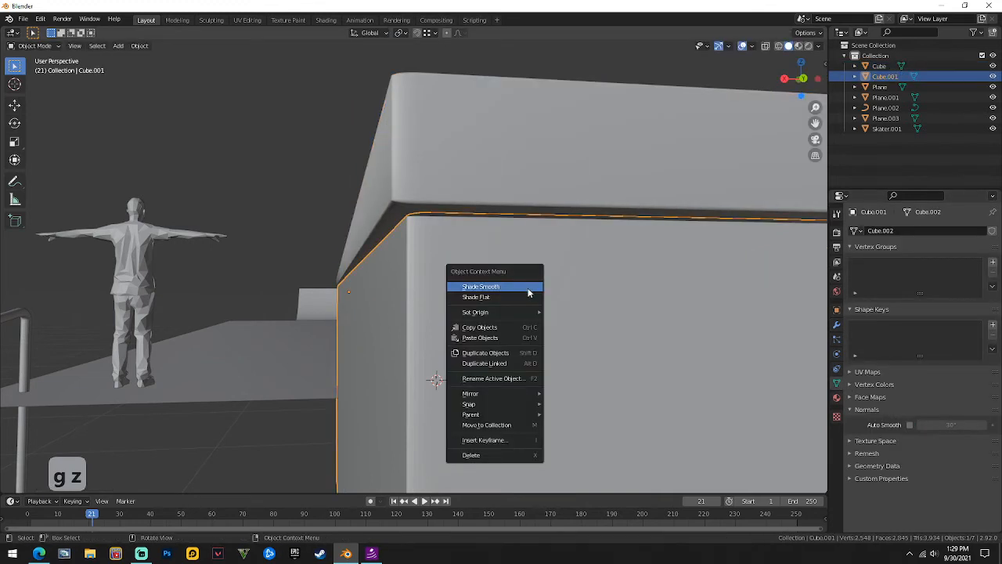
click(525, 288)
click(910, 424)
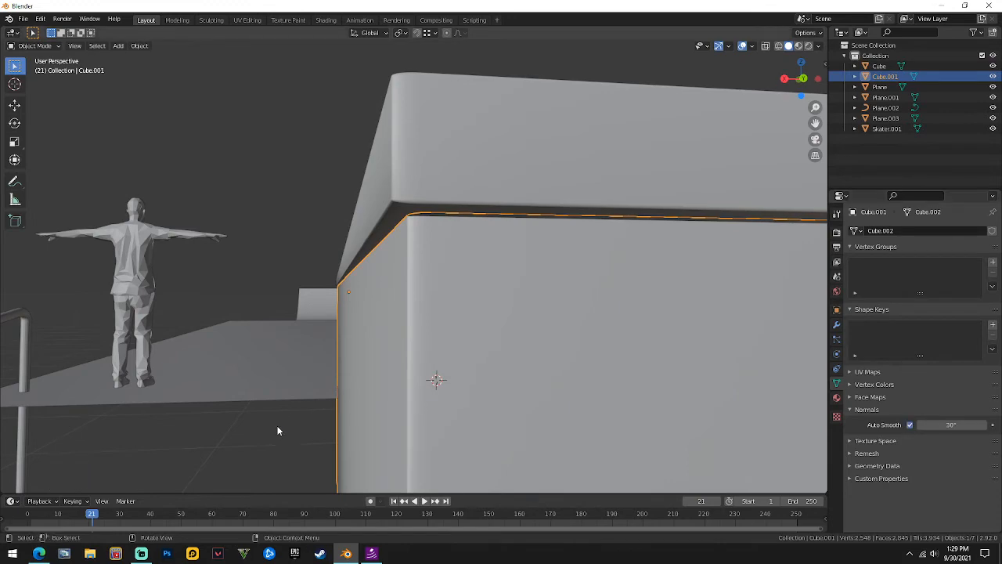
Select Plane.003 beside the wall and smooth-shade it.
middle_drag(278, 430, 296, 200)
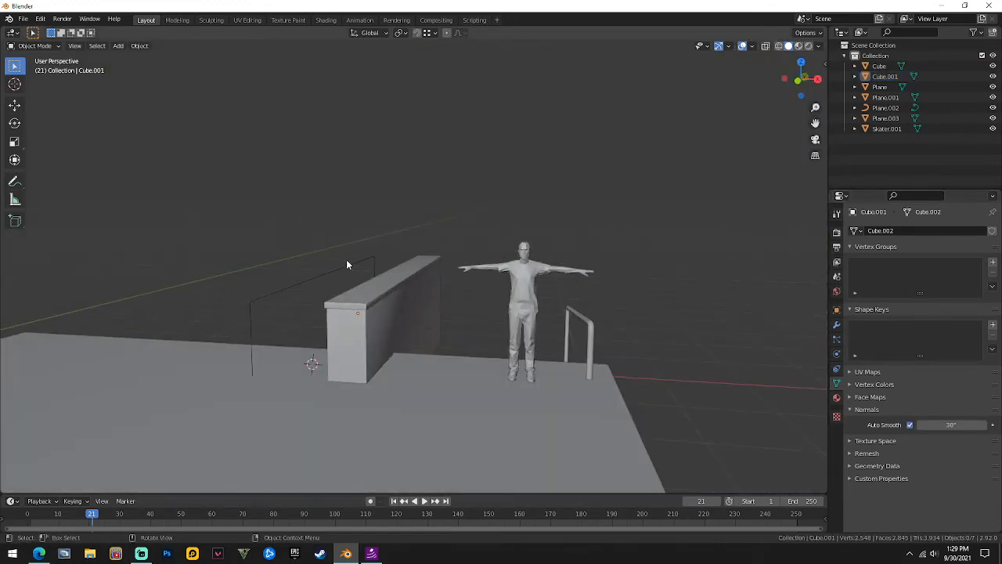
middle_drag(348, 264, 561, 226)
scroll(529, 322, up, 4)
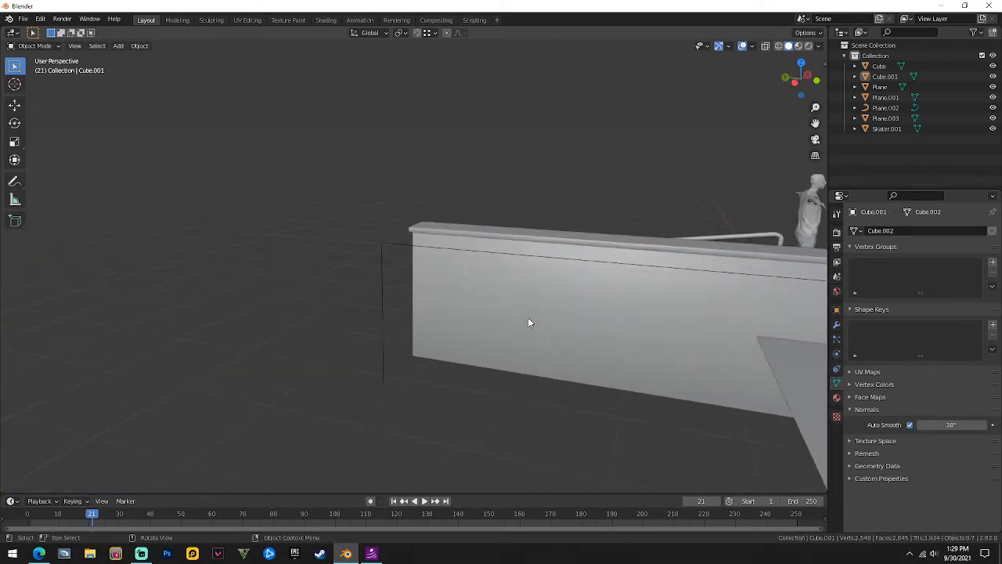
middle_drag(528, 322, 425, 276)
click(504, 246)
right_click(384, 273)
click(384, 273)
Move Plane.003 along X toward the ledge's side wall, then view the wall squarely.
key(g)
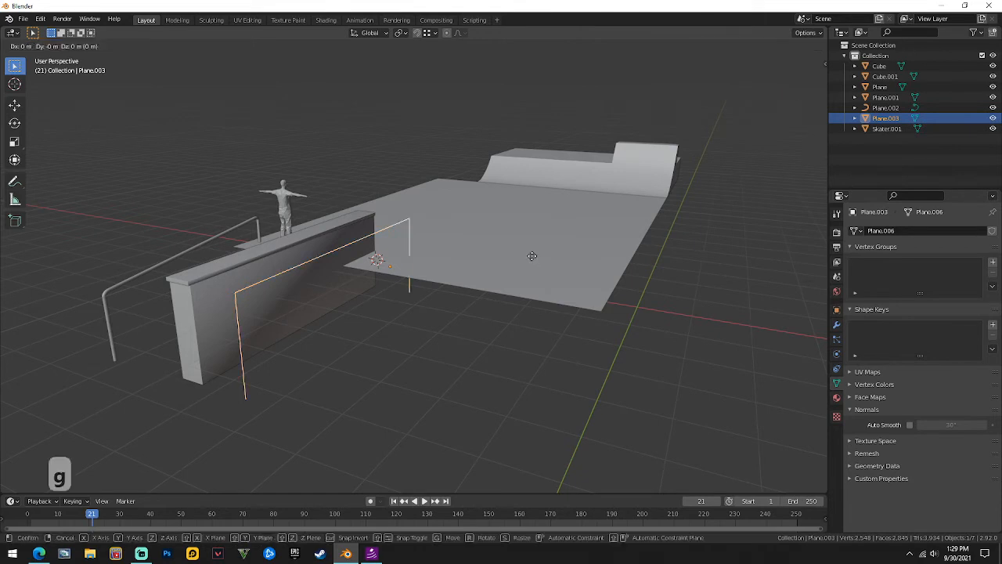
key(y)
key(x)
click(716, 315)
scroll(313, 208, up, 4)
shift+middle_drag(261, 274, 40, 114)
scroll(343, 243, up, 2)
middle_drag(343, 243, 340, 82)
scroll(391, 232, down, 1)
scroll(427, 512, up, 1)
scroll(435, 364, up, 1)
middle_drag(434, 361, 410, 312)
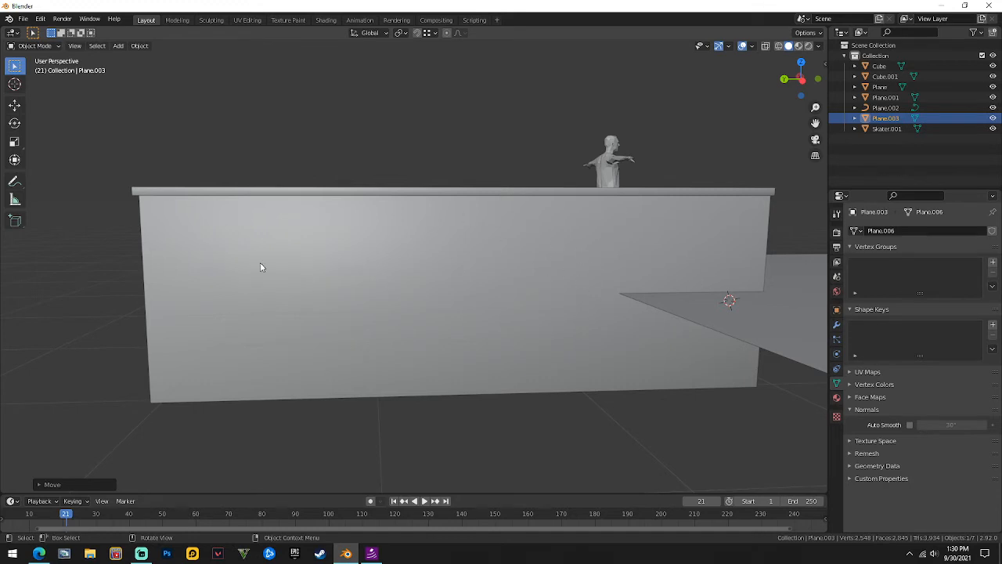
On the wall block, add two horizontal edge loops, one near the top and one lower down.
click(448, 282)
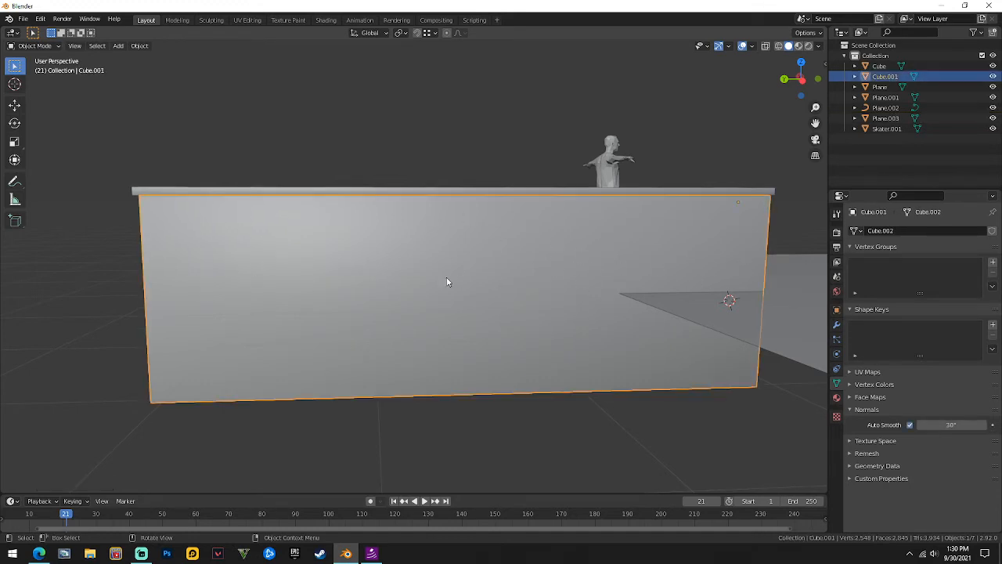
middle_drag(448, 282, 347, 282)
key(Tab)
key(ctrl+r)
click(113, 256)
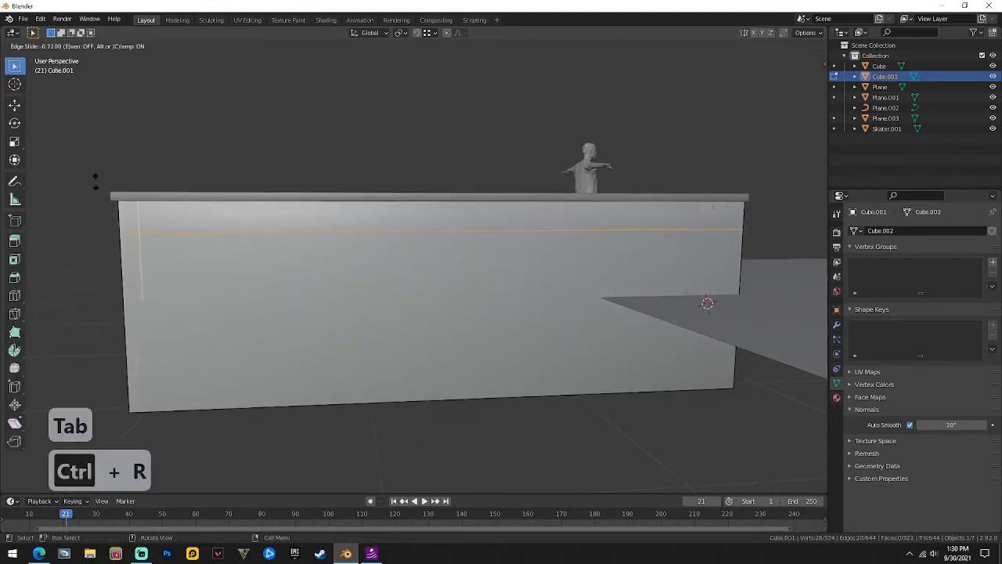
click(97, 182)
key(ctrl+r)
click(108, 296)
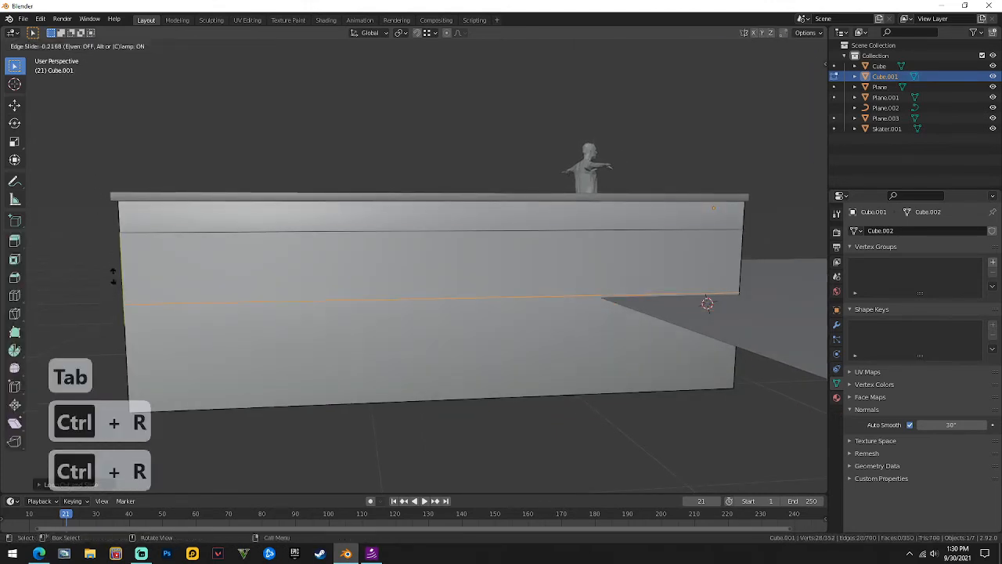
click(114, 267)
Add two vertical edge loops near the wall's right and left ends to frame the window.
key(ctrl+r)
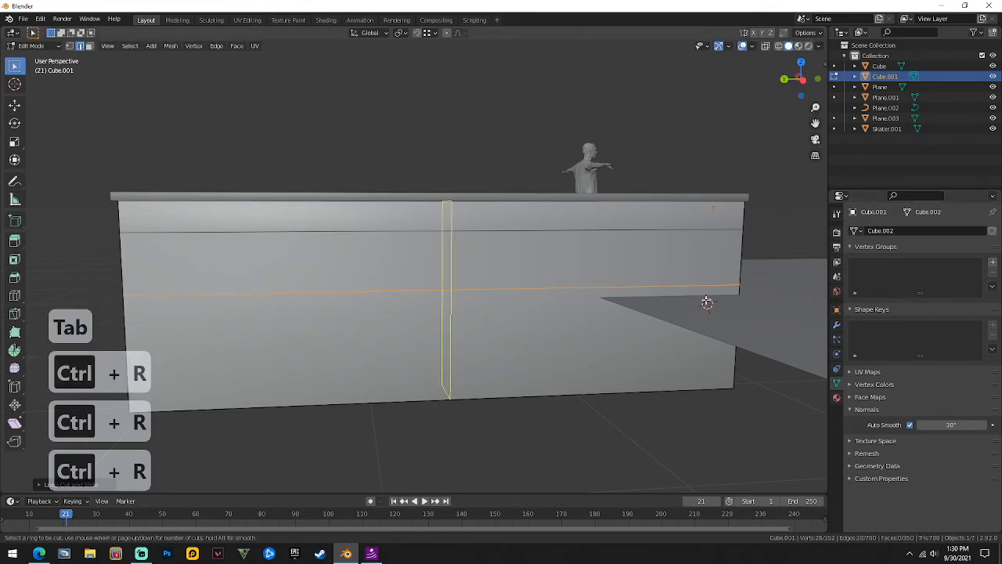
click(707, 302)
click(134, 290)
key(ctrl+r)
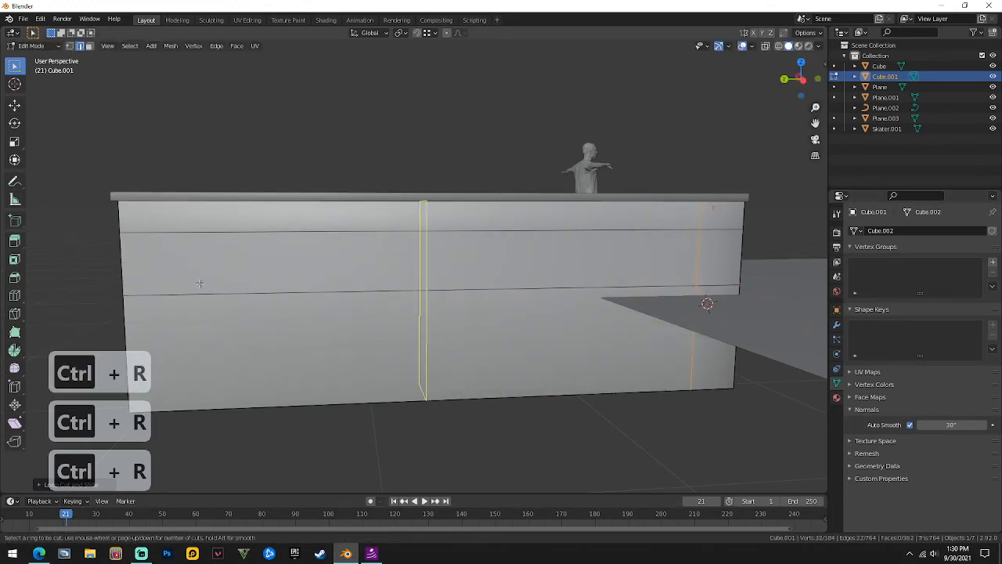
click(199, 283)
click(144, 301)
Delete the framed front and back faces so the window opens through the wall.
key(3)
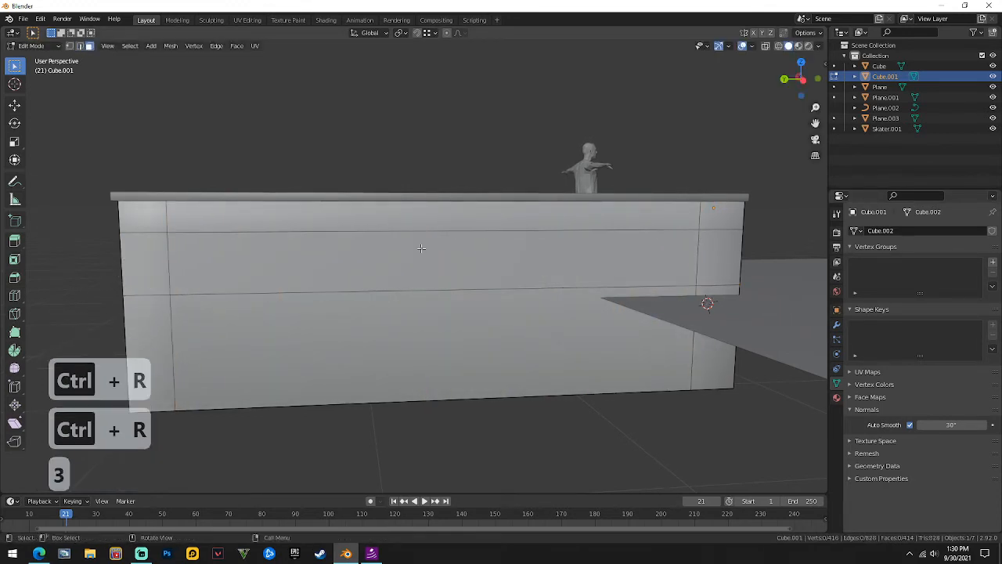
click(421, 248)
right_click(421, 248)
click(400, 429)
click(400, 264)
right_click(397, 259)
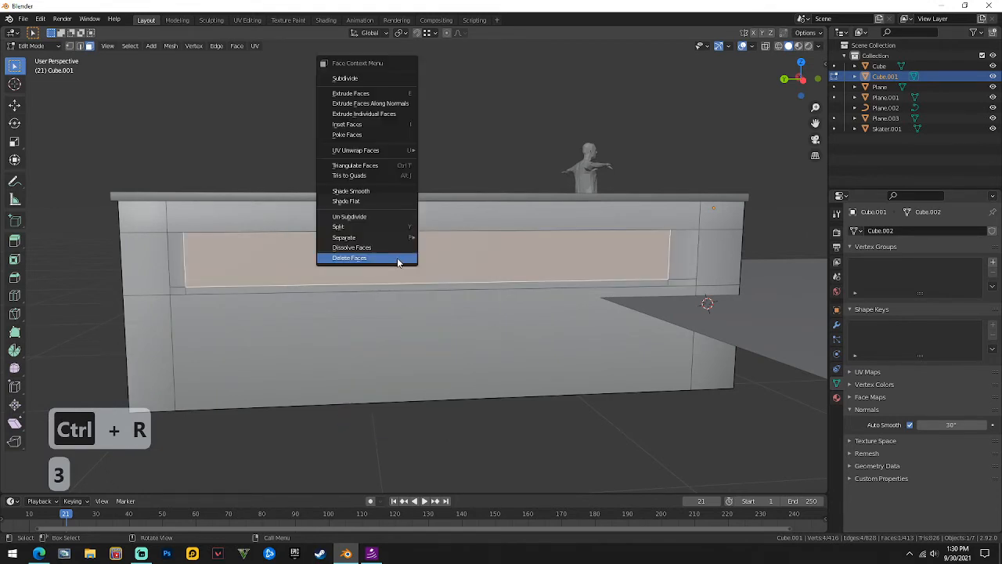
click(396, 266)
right_click(389, 252)
click(392, 253)
Fill the opening's bottom and one side wall with new faces.
key(2)
click(389, 289)
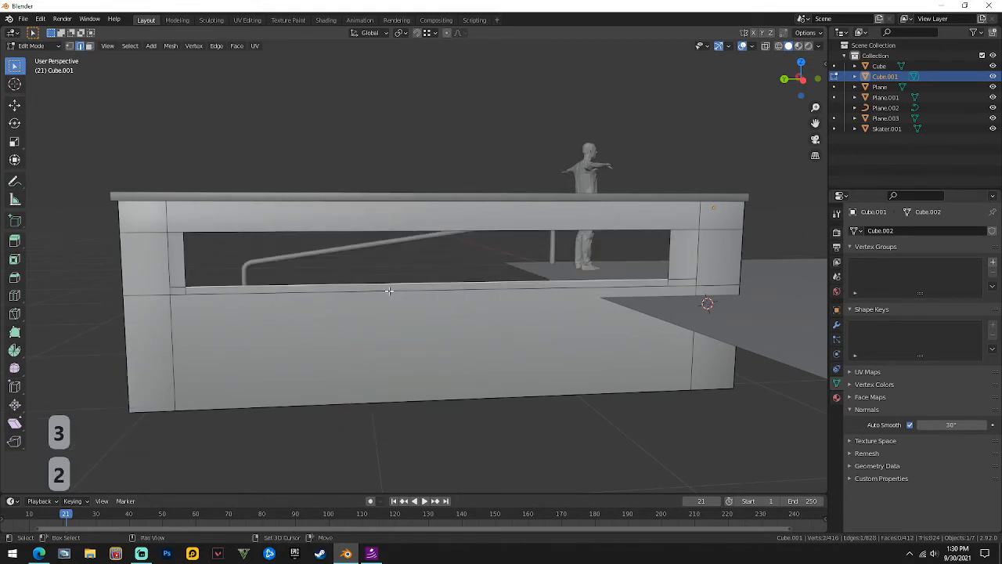
key(f)
click(188, 256)
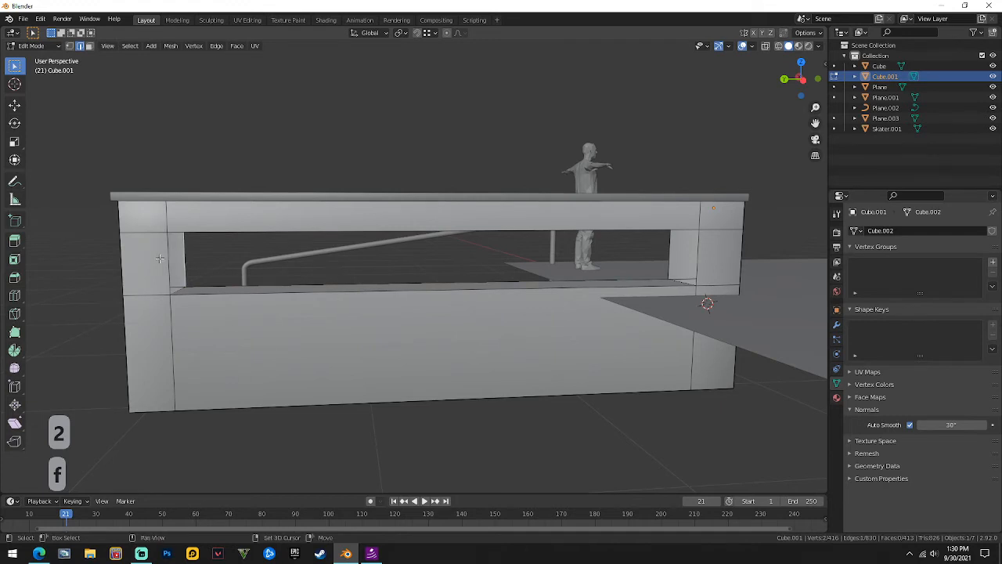
key(f)
Fill the opening's top and remaining side, then return to Object Mode.
middle_drag(158, 258, 408, 222)
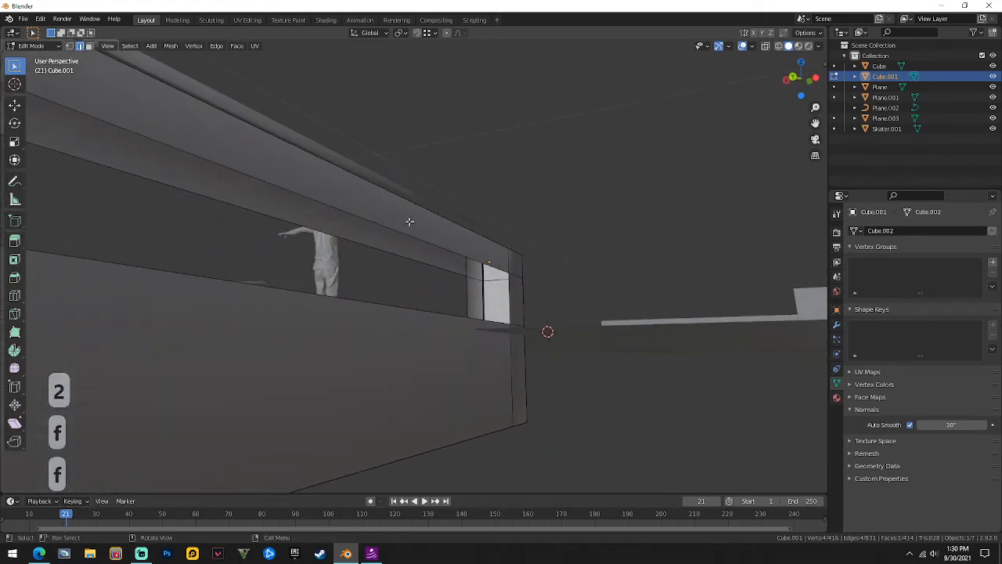
key(f)
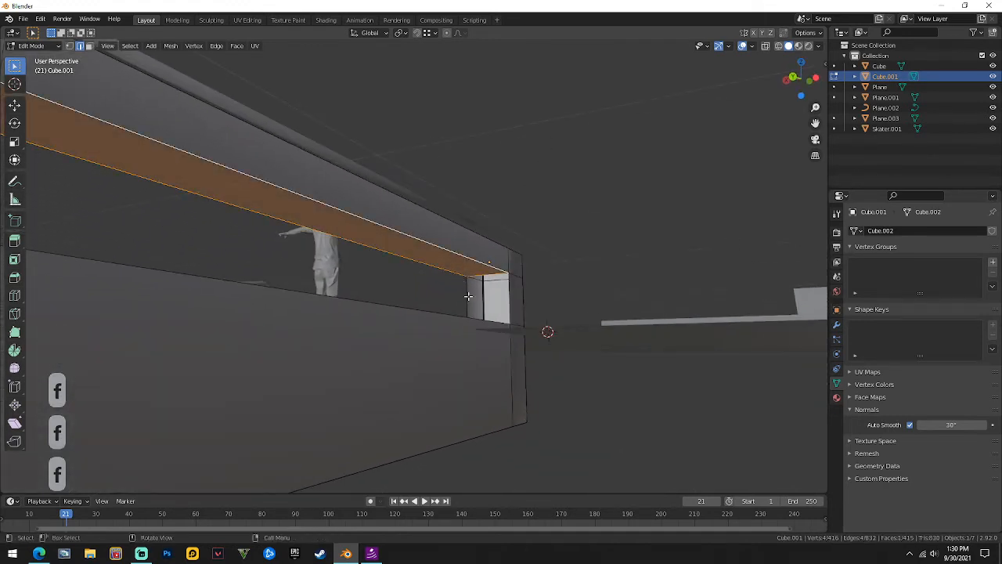
click(467, 296)
key(f)
middle_drag(517, 294, 452, 318)
key(Tab)
scroll(418, 266, down, 5)
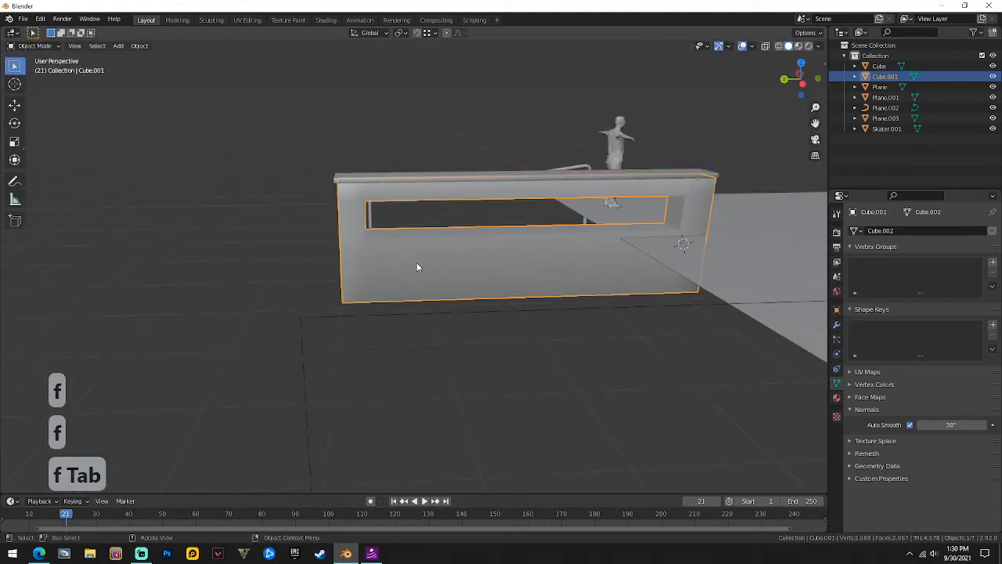
click(380, 126)
middle_drag(381, 126, 85, 334)
Add a new cube, shrink it, and raise it onto the wall.
key(shift+a)
mouse_move(90, 329)
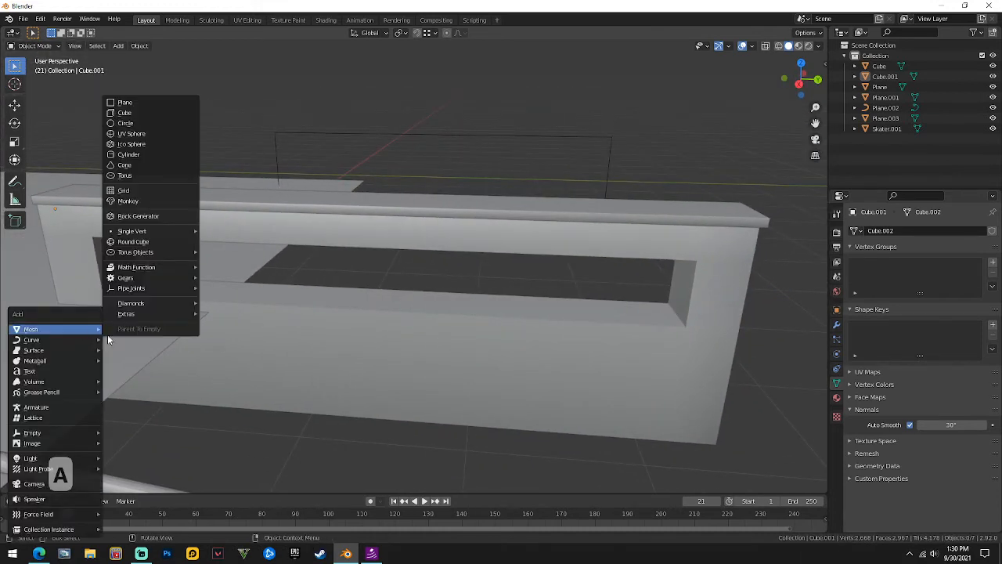
click(127, 113)
key(s)
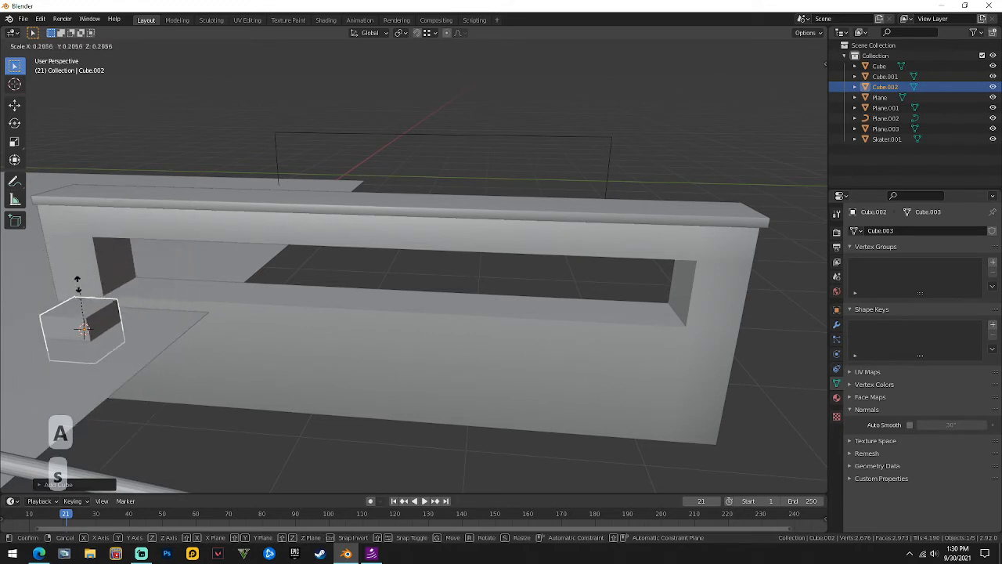
click(63, 328)
key(g)
click(150, 289)
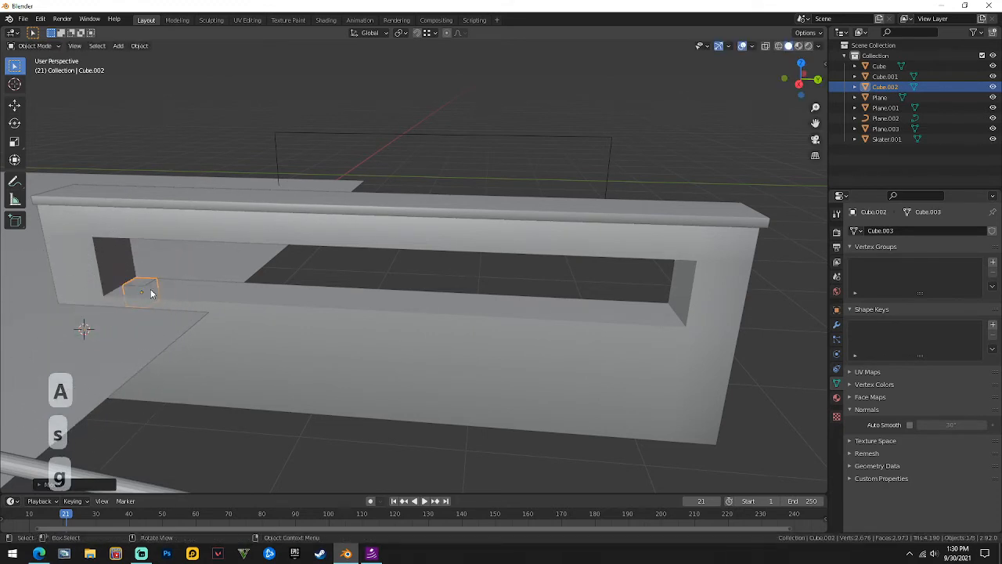
key(g)
key(z)
click(140, 272)
Raise the cube's top face along Z to stretch it into a tall narrow post.
key(Tab)
key(3)
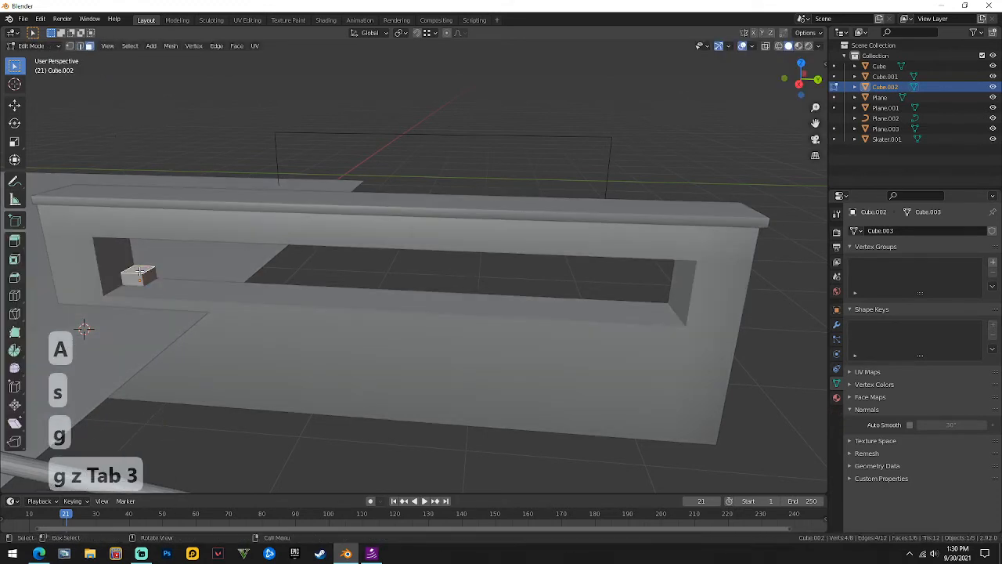
key(g)
key(z)
click(144, 227)
middle_drag(145, 225, 830, 261)
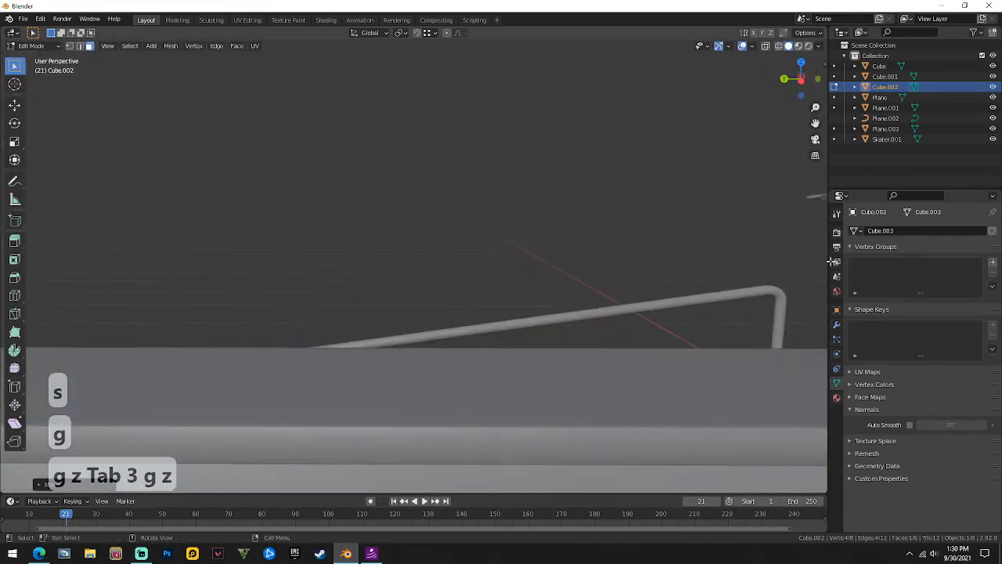
scroll(431, 259, down, 7)
shift+middle_drag(493, 302, 364, 265)
scroll(407, 281, up, 4)
key(Tab)
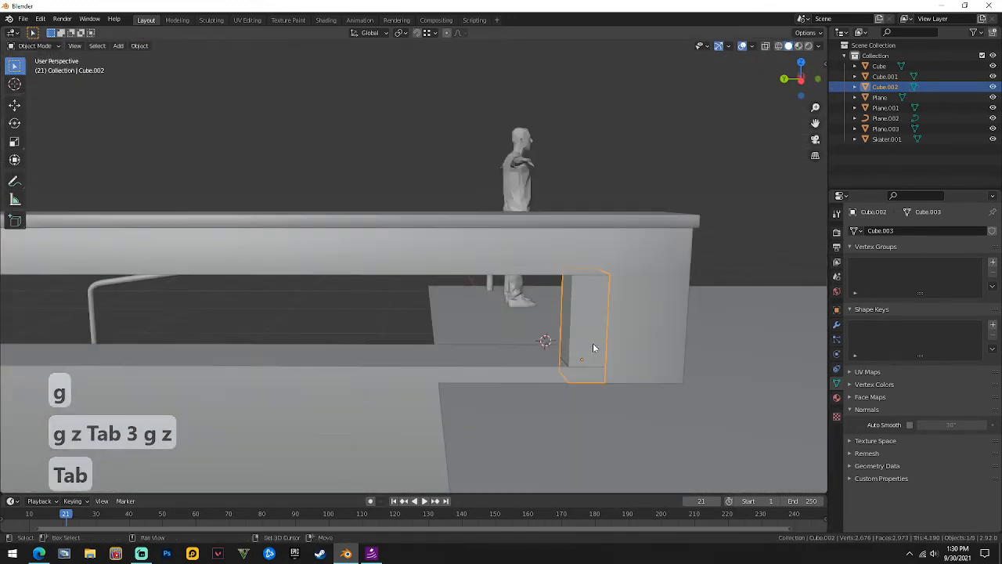
shift+middle_drag(592, 344, 369, 299)
Move the post along Y and X into the window opening and show its modifier properties.
key(g)
key(y)
click(475, 284)
key(g)
key(x)
click(429, 303)
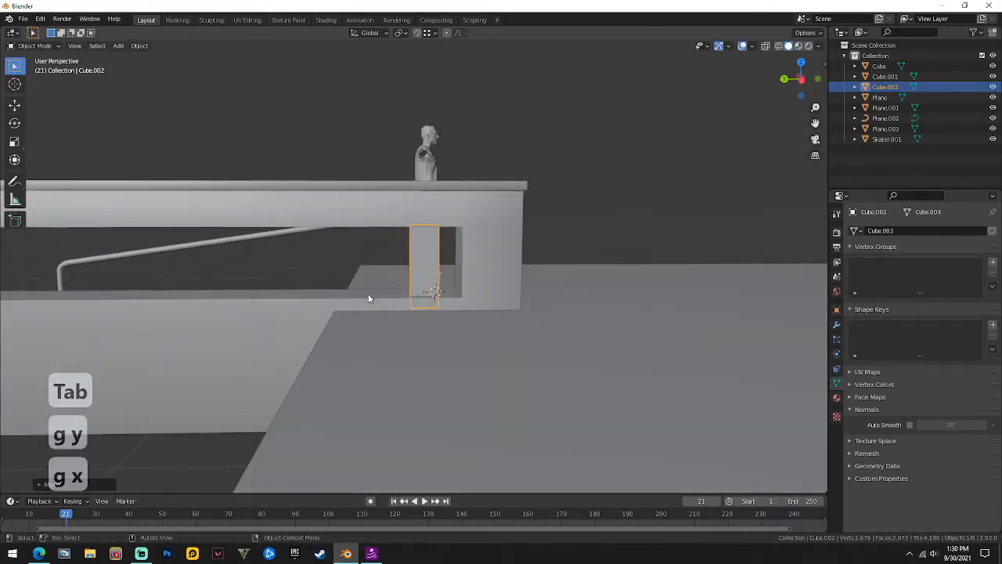
scroll(369, 298, down, 2)
click(836, 325)
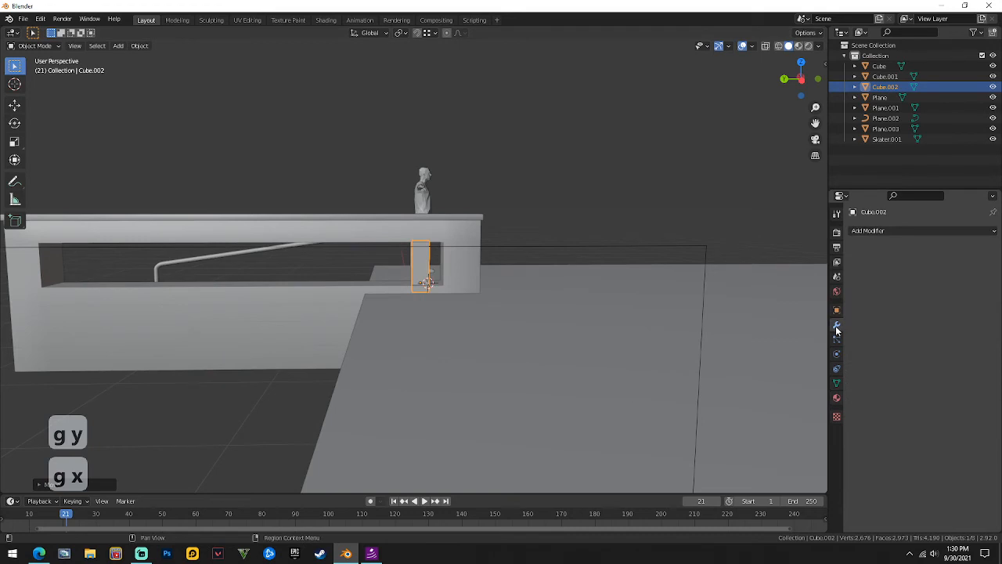
Add an Array modifier to the post with count 13 and relative Y offset -1.7.
click(868, 230)
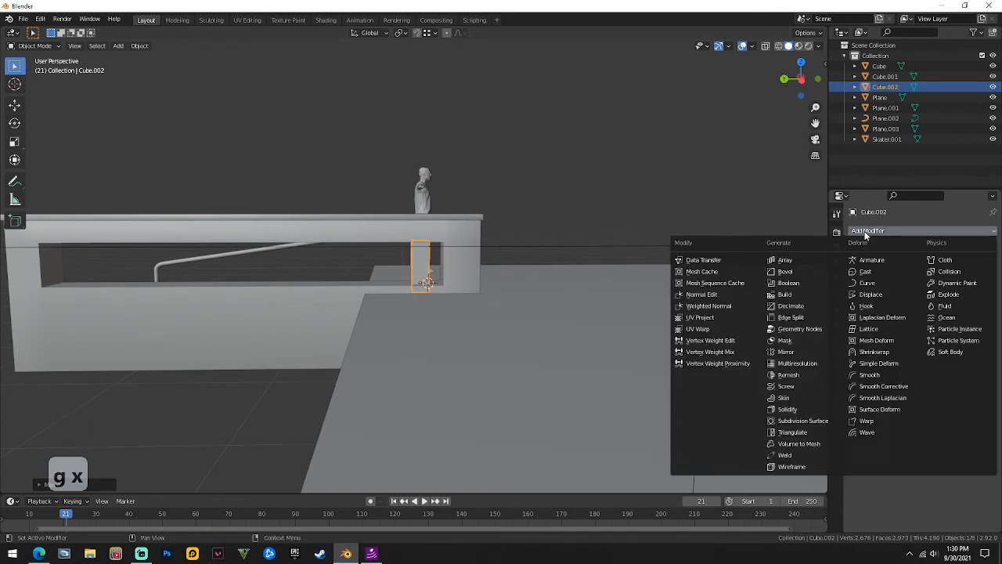
click(779, 260)
mouse_move(190, 273)
middle_down()
mouse_move(243, 276)
mouse_move(197, 285)
middle_up()
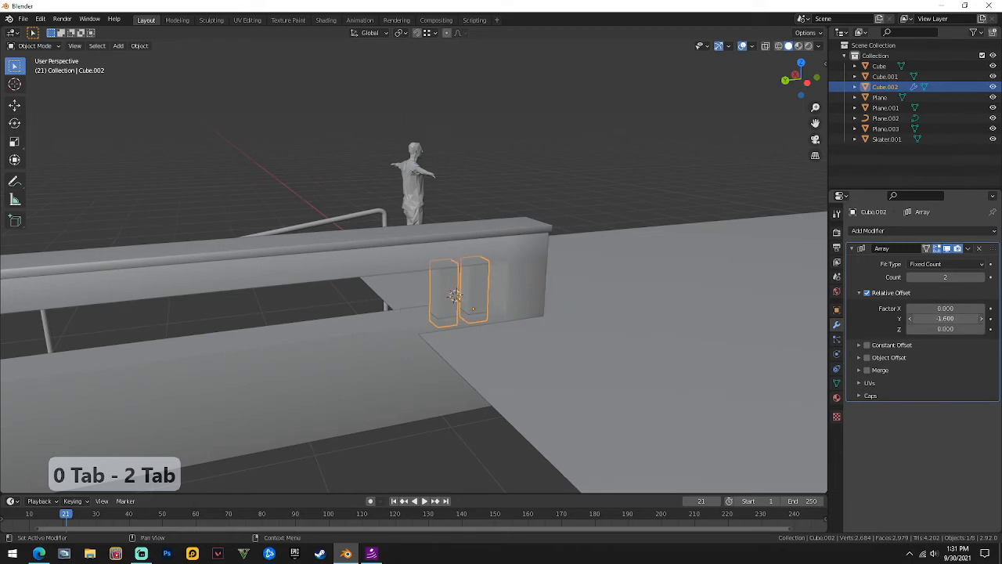
click(909, 319)
drag(945, 277, 983, 277)
middle_drag(579, 268, 448, 272)
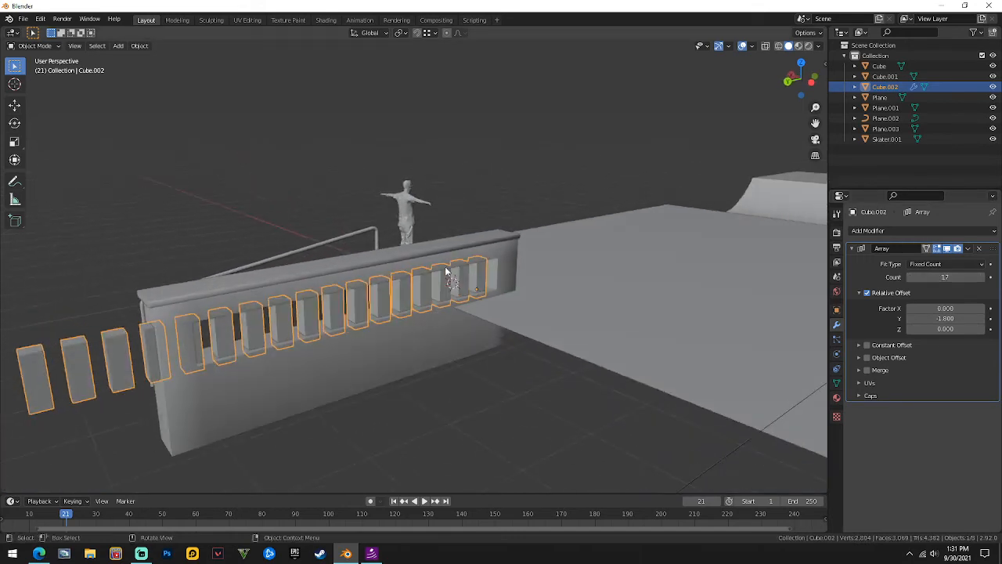
drag(979, 278, 956, 281)
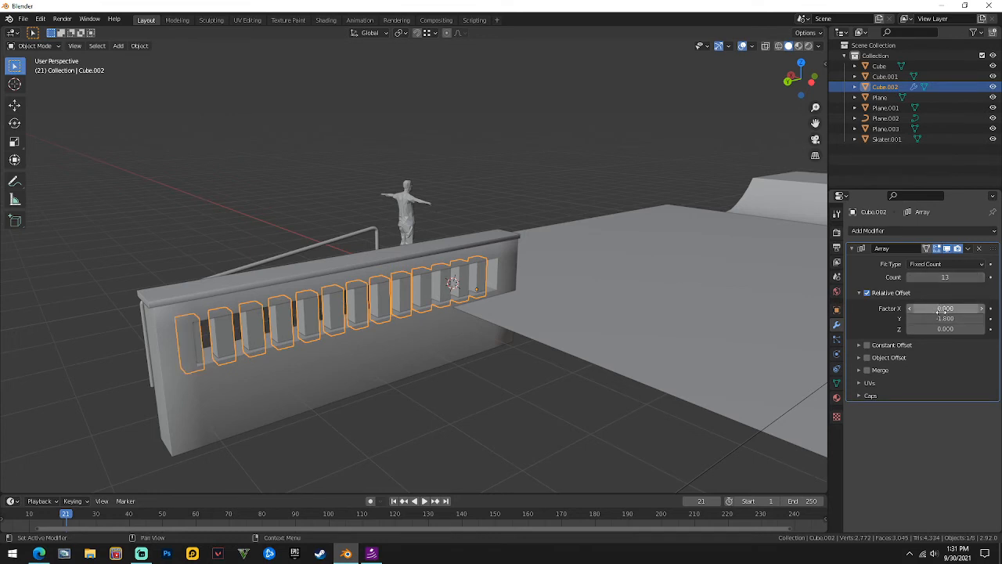
mouse_move(945, 319)
mouse_down()
mouse_move(928, 319)
mouse_move(947, 319)
mouse_up()
Apply the Array modifier to bake the 13 slats into the mesh.
middle_drag(682, 290, 610, 179)
click(968, 249)
click(959, 260)
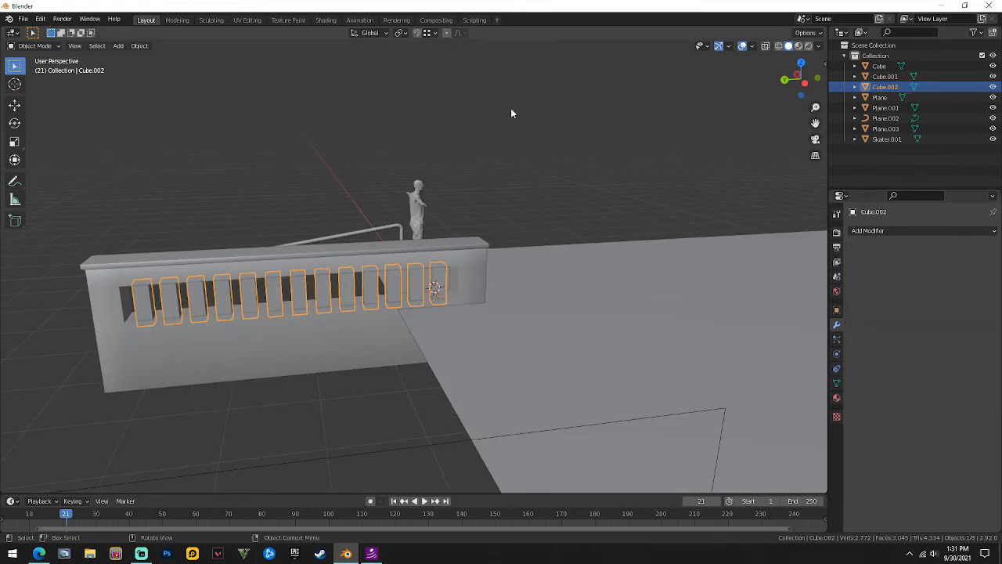
click(507, 111)
scroll(439, 167, up, 4)
middle_drag(385, 213, 432, 188)
scroll(562, 205, down, 6)
scroll(394, 215, up, 4)
middle_drag(406, 245, 415, 236)
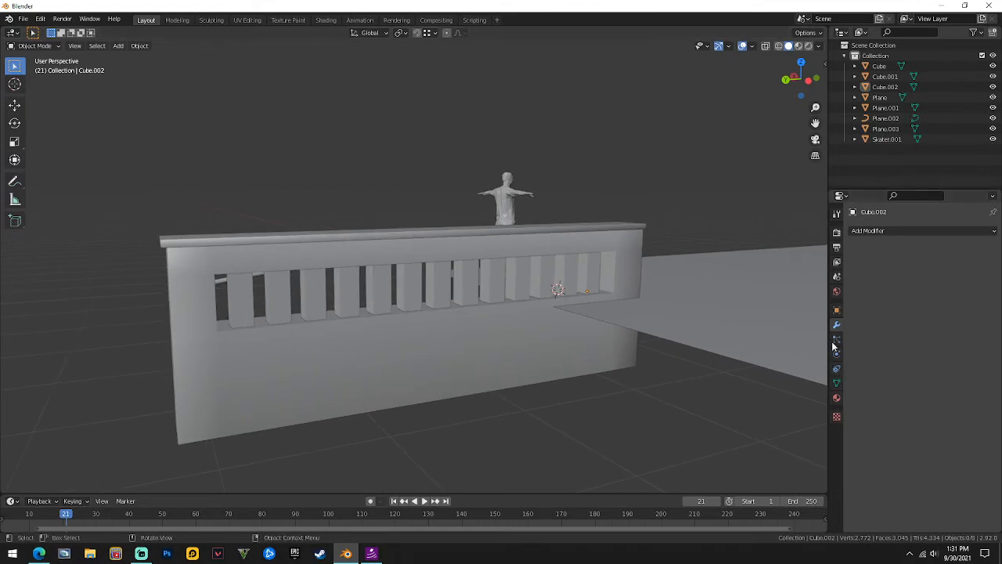
Browse the Add Modifier list without adding anything, then select the wall Cube.001.
click(863, 231)
middle_drag(507, 309, 485, 306)
click(885, 230)
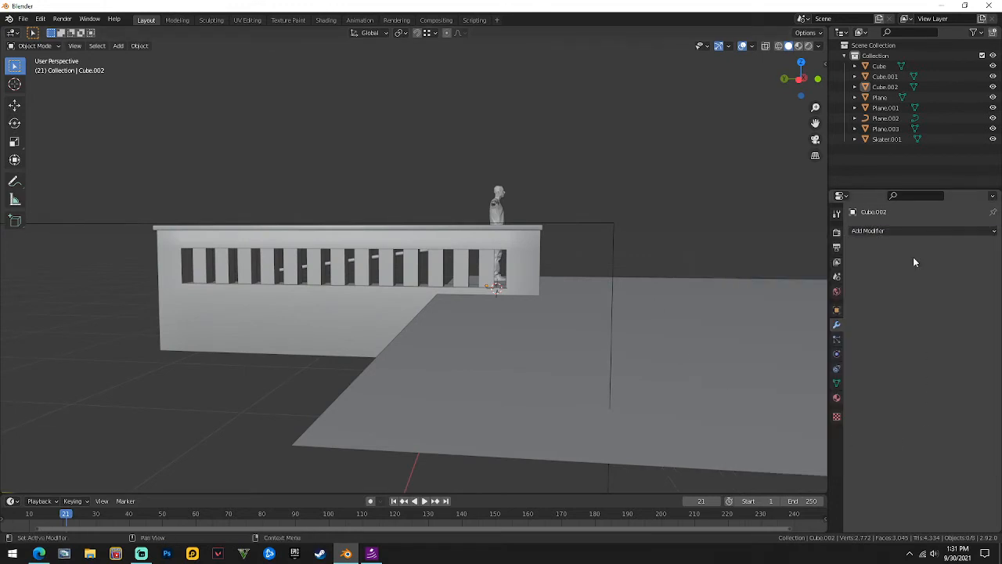
click(883, 231)
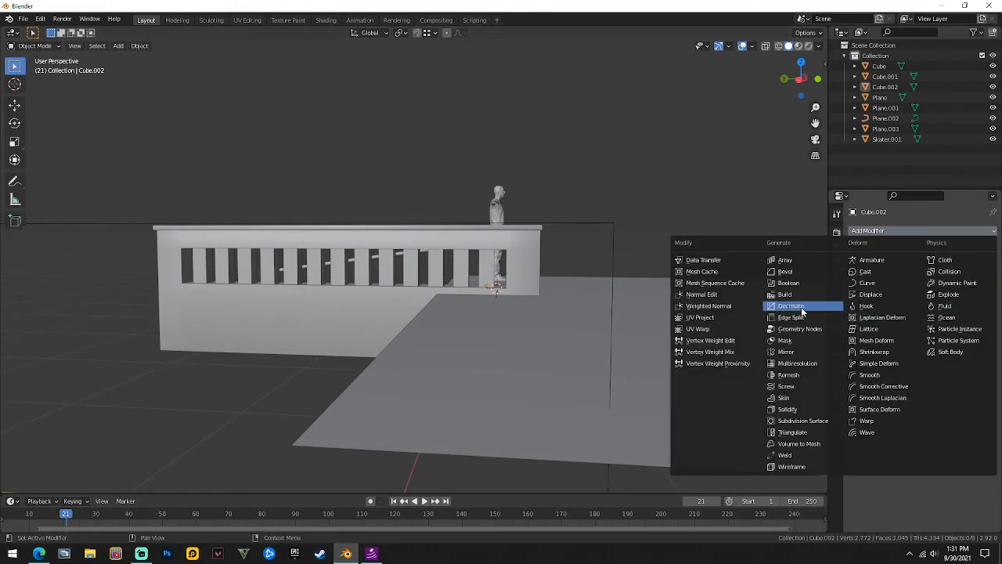
click(316, 324)
middle_drag(316, 324, 506, 319)
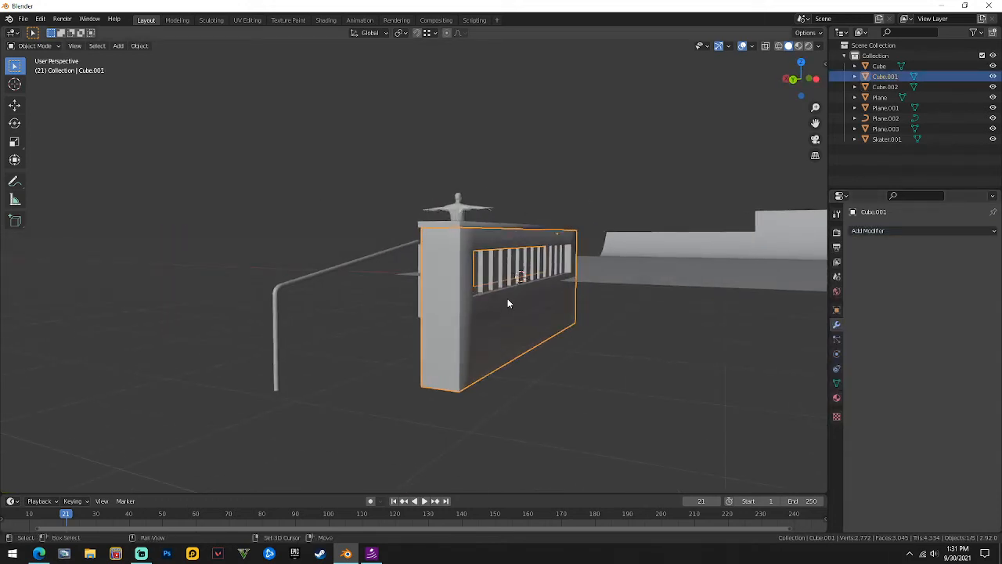
key(shift+d)
key(y)
key(x)
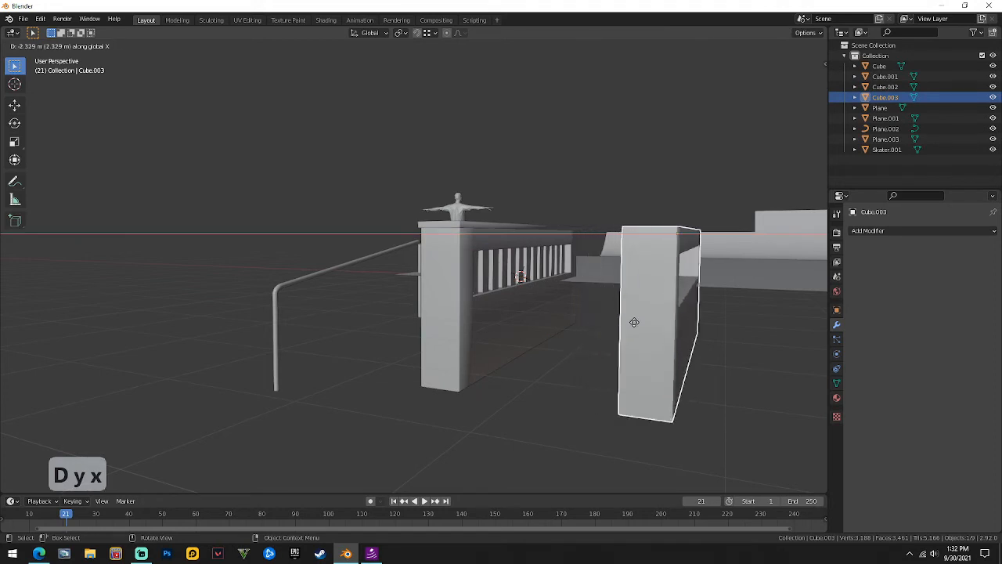
click(632, 327)
middle_drag(632, 328, 634, 282)
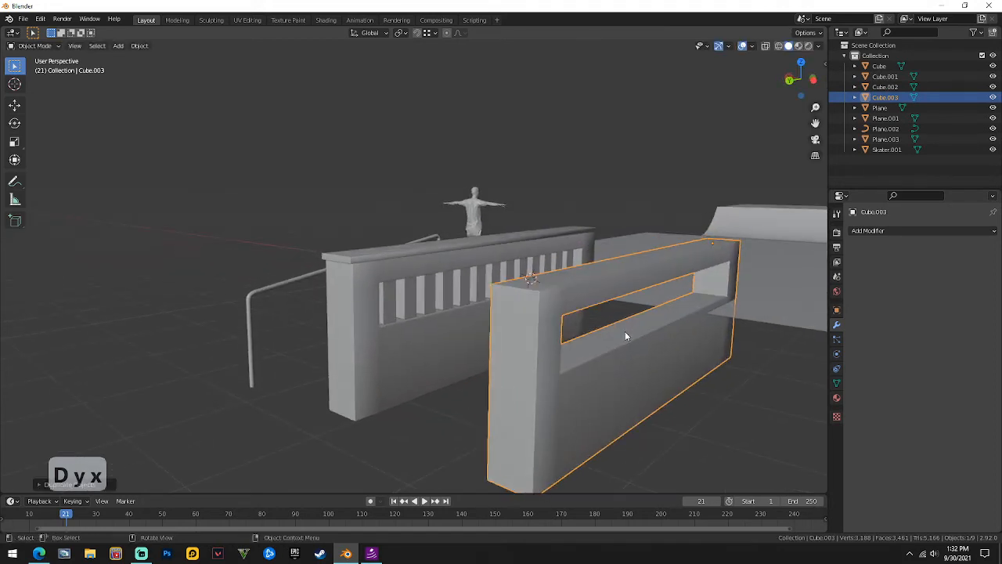
middle_drag(694, 353, 435, 337)
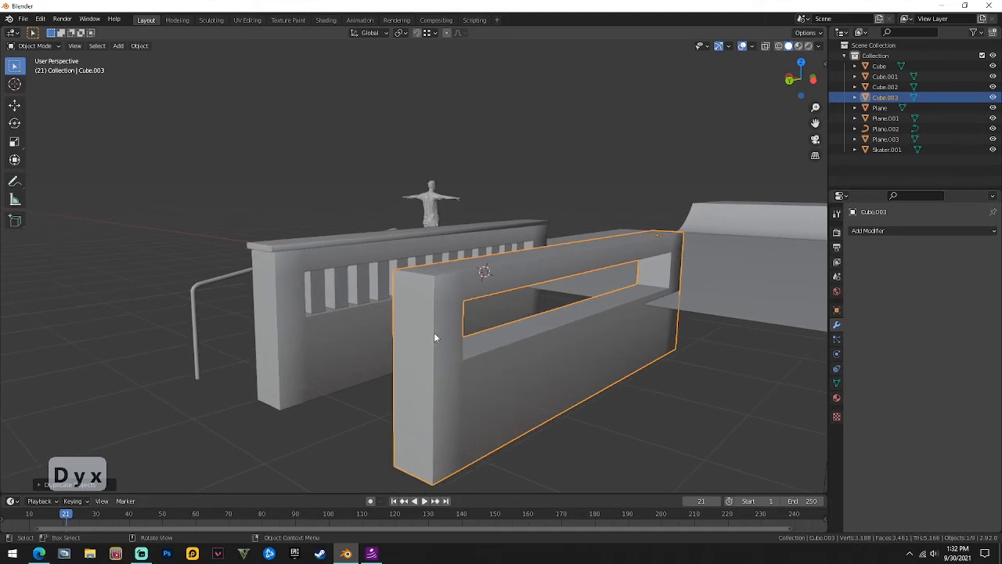
click(293, 328)
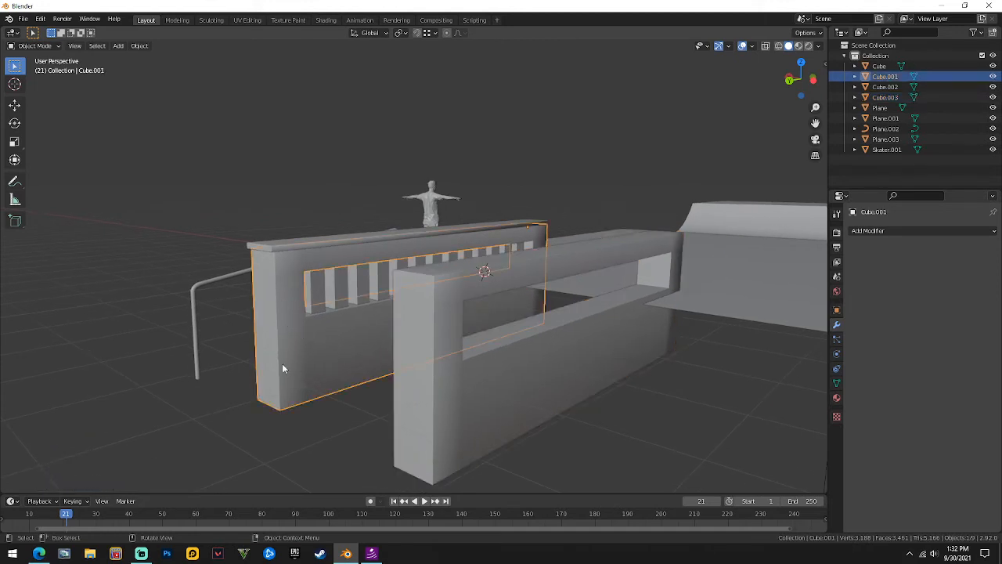
click(505, 368)
right_click(490, 366)
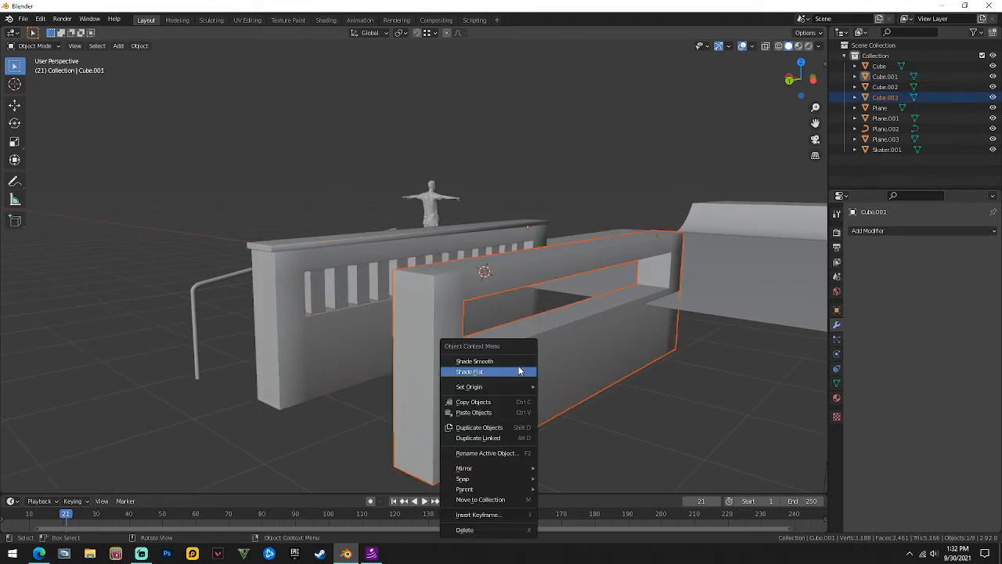
click(499, 530)
click(860, 231)
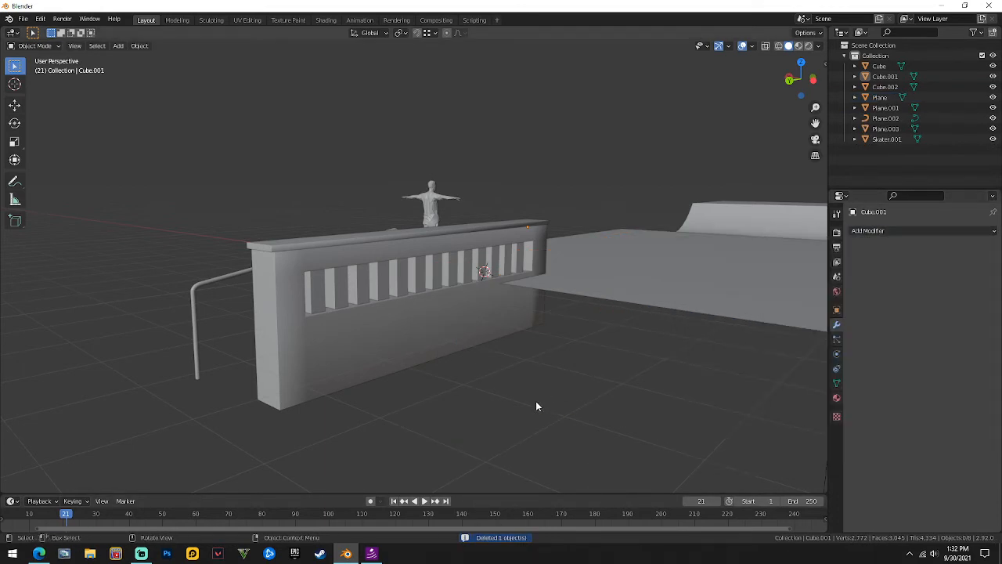
click(893, 231)
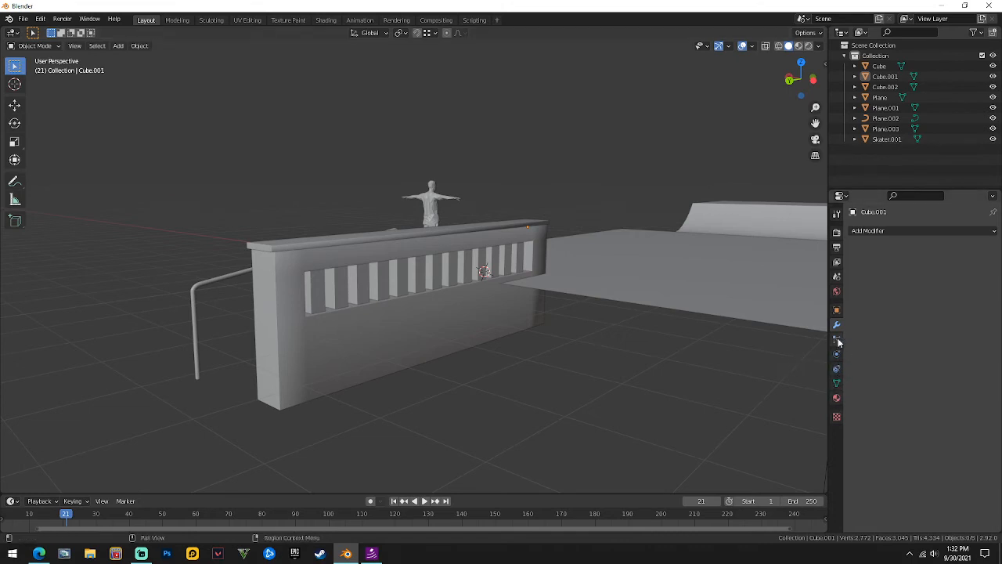
click(881, 232)
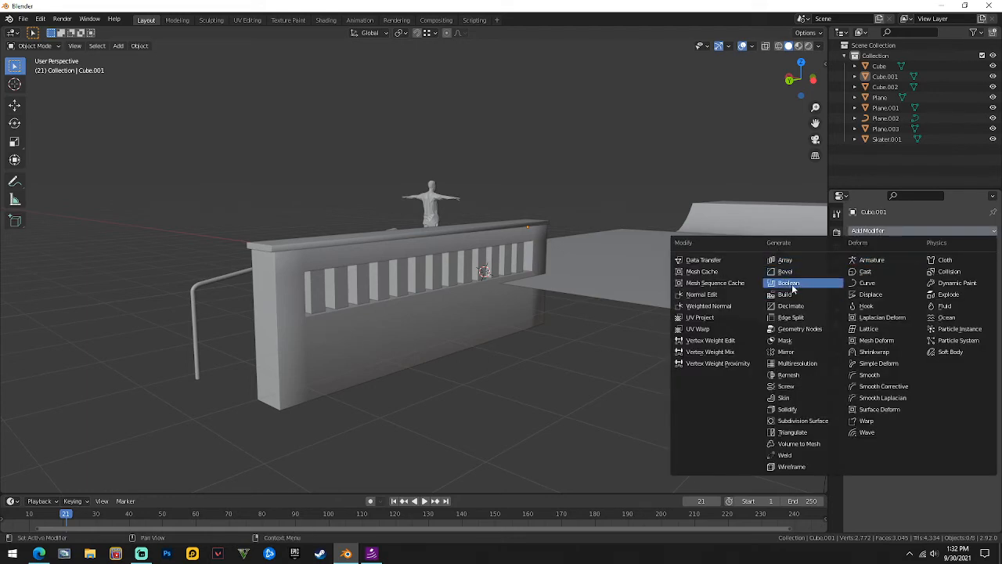
scroll(406, 258, up, 3)
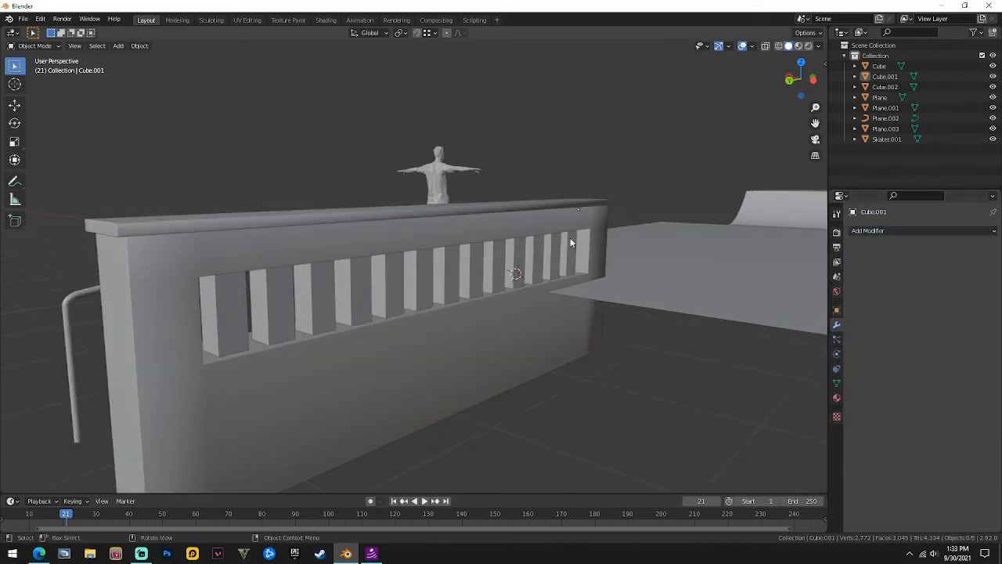
scroll(532, 290, down, 2)
click(498, 333)
middle_drag(498, 332, 441, 247)
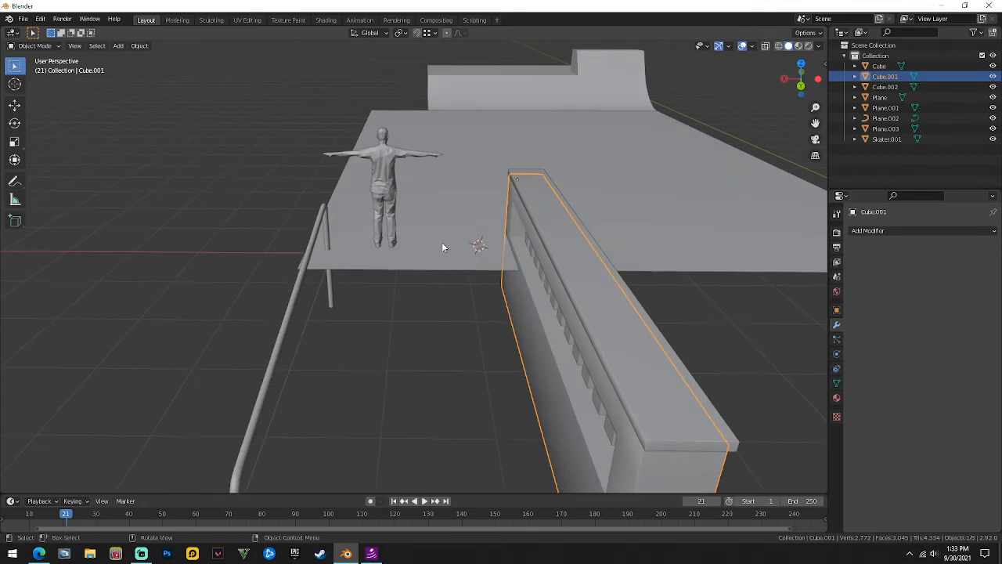
Deselect the wall, add a new cube, and scale it down uniformly.
key(alt+a)
key(shift+a)
mouse_move(439, 247)
click(479, 251)
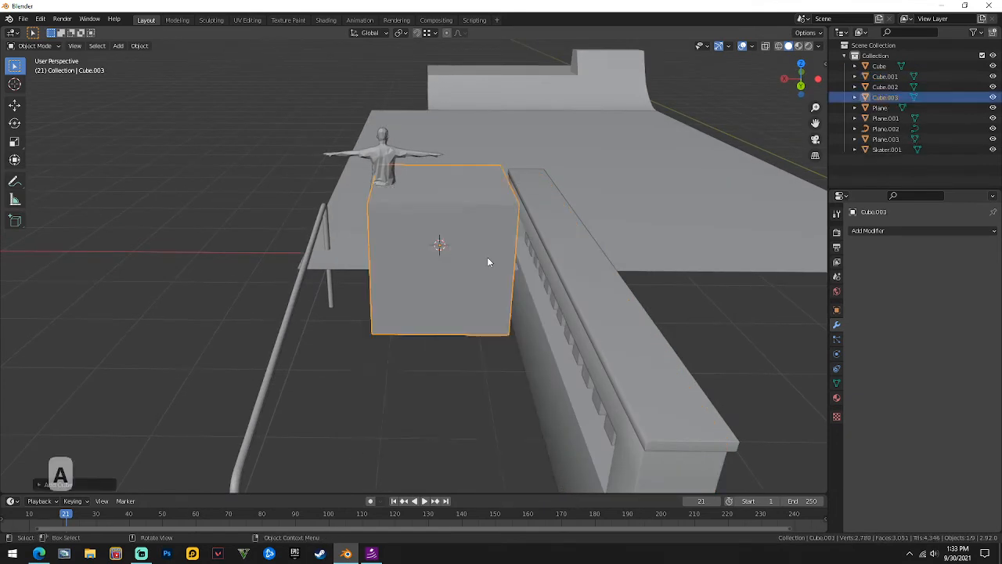
scroll(487, 258, down, 5)
key(s)
key(x)
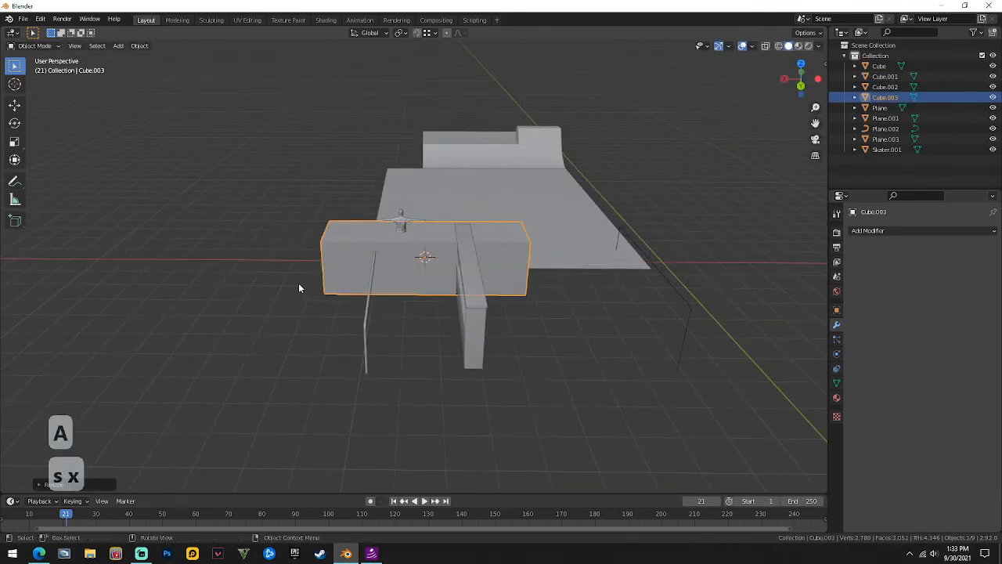
key(s)
click(420, 221)
scroll(473, 264, down, 4)
middle_drag(475, 267, 396, 321)
Move the small cube along Y, X and Z into the slatted wall's lower section.
key(g)
click(272, 349)
scroll(336, 346, up, 6)
key(g)
key(y)
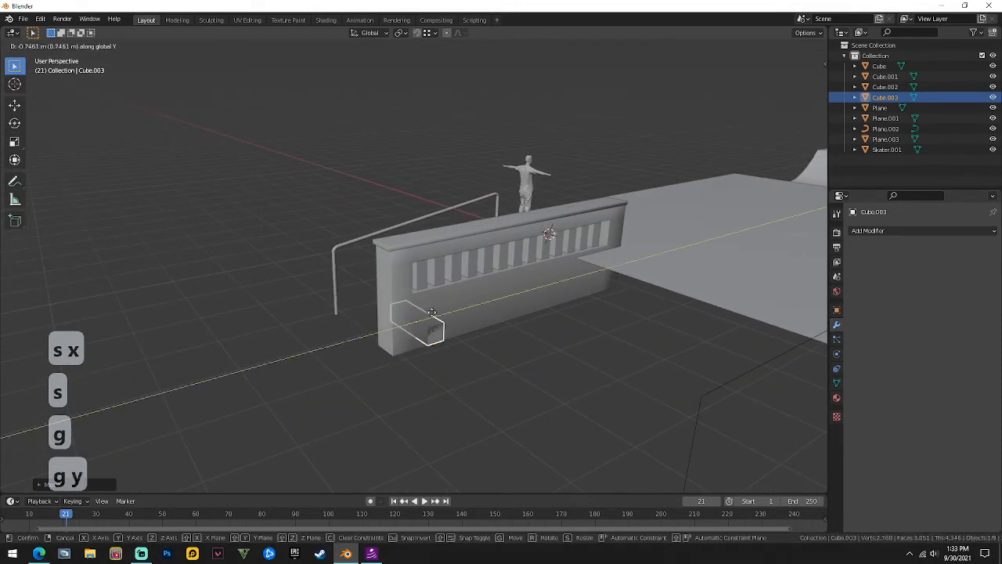
key(g)
key(x)
click(447, 317)
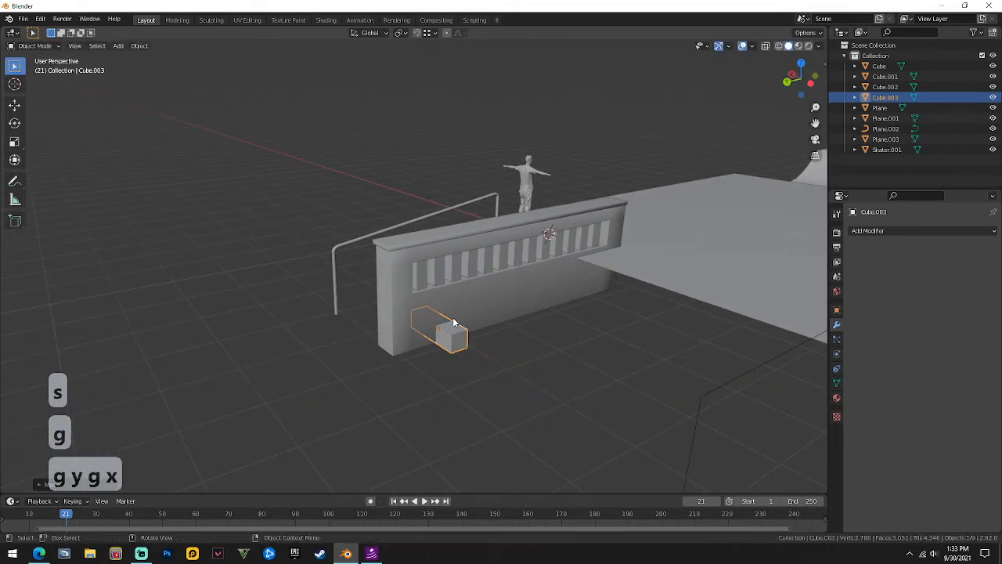
key(g)
key(z)
click(451, 308)
middle_drag(451, 307, 512, 291)
click(375, 274)
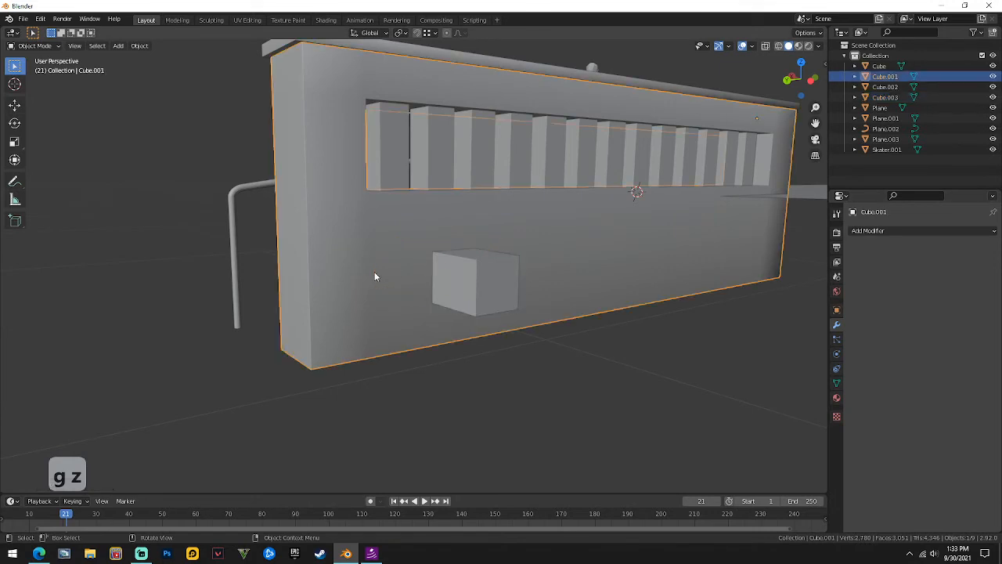
Carve a recess into the wall with a Boolean Difference using Cube.003, and apply it.
click(502, 288)
click(388, 266)
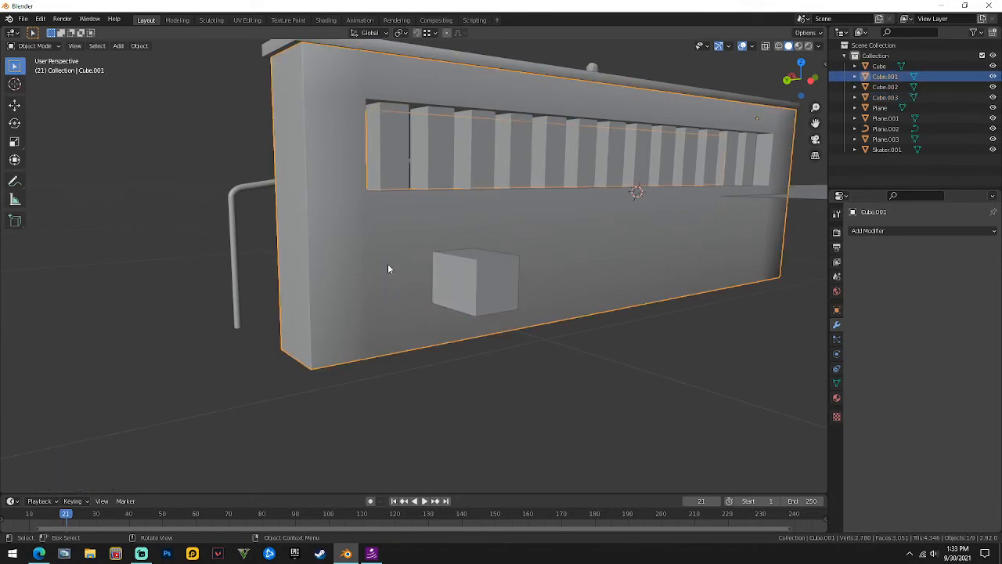
click(864, 232)
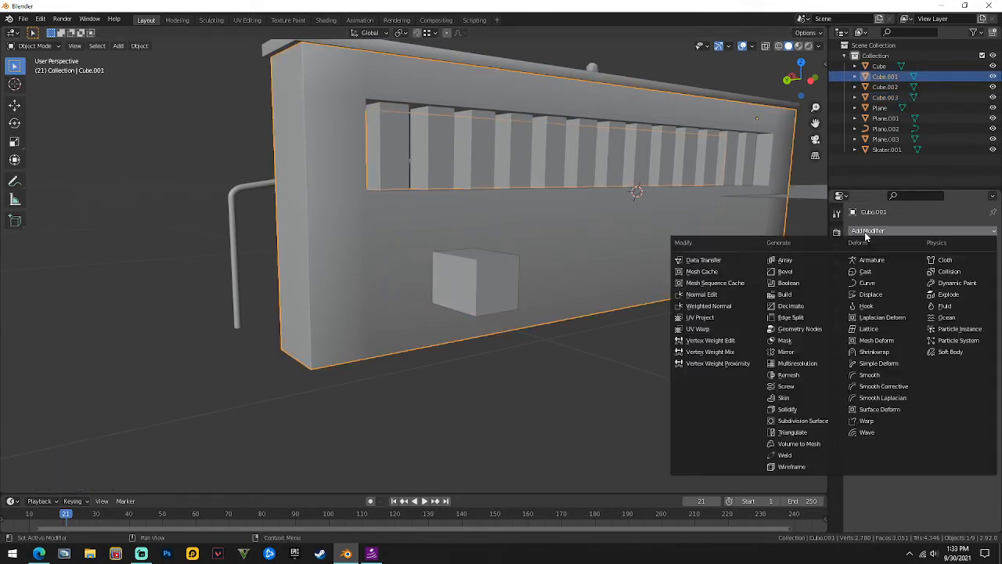
click(796, 285)
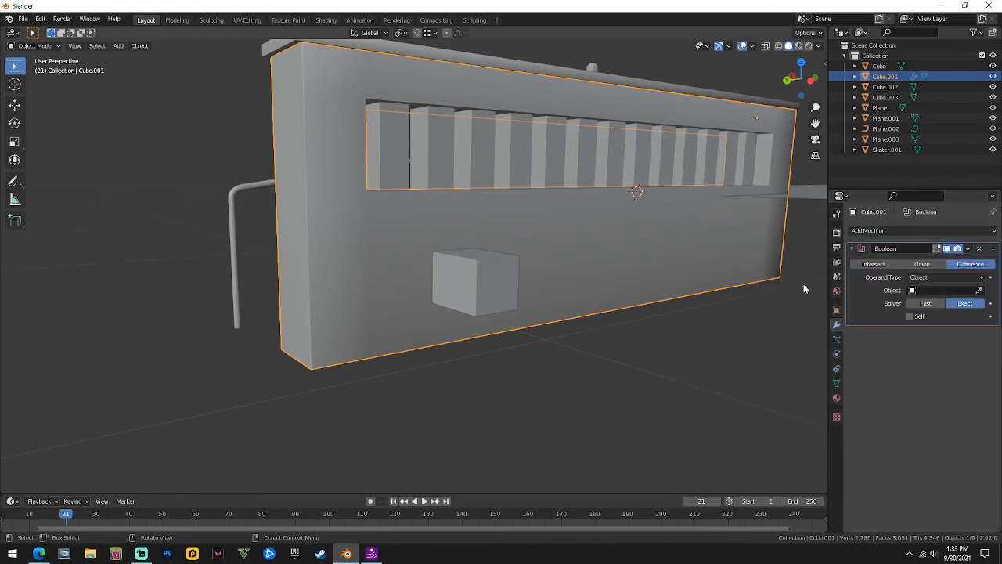
click(931, 291)
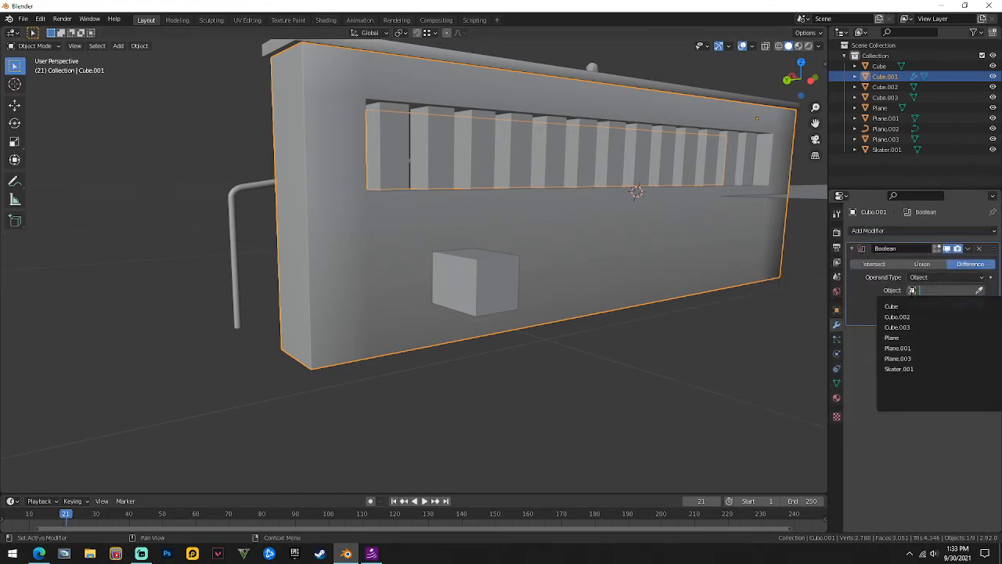
click(897, 327)
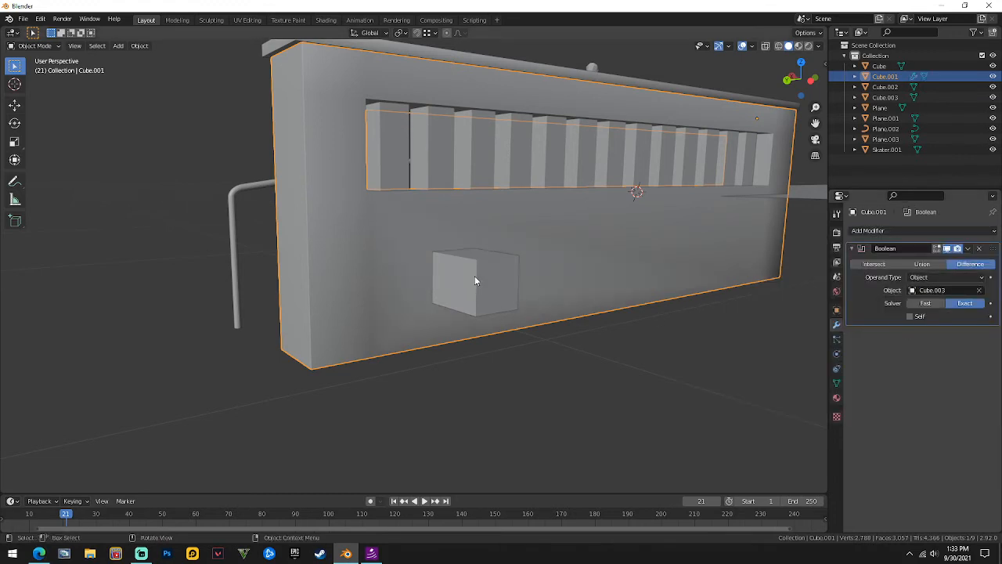
click(968, 249)
click(950, 263)
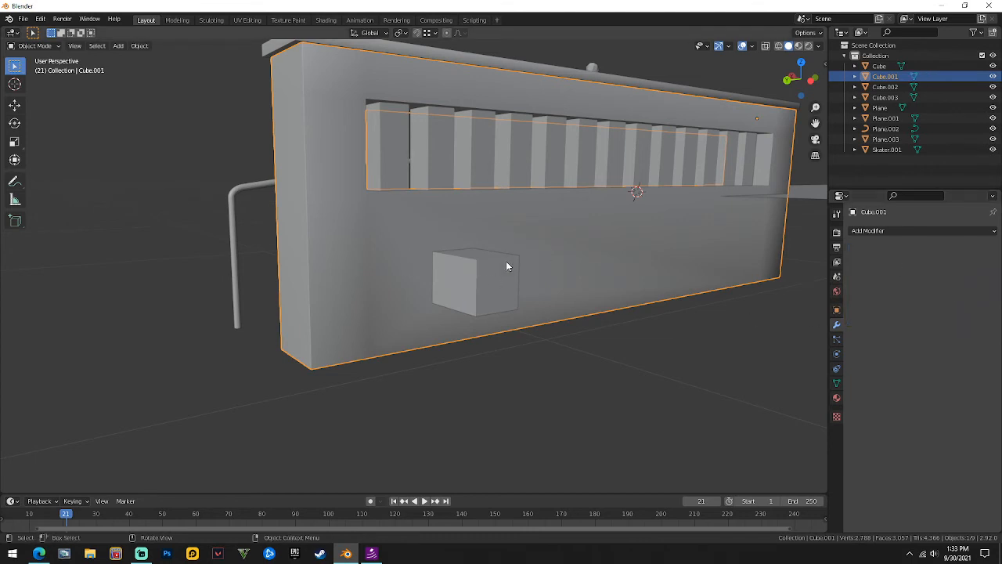
click(456, 263)
Undo the small cube's Y move to bring back the wall's live Boolean cut.
key(g)
key(y)
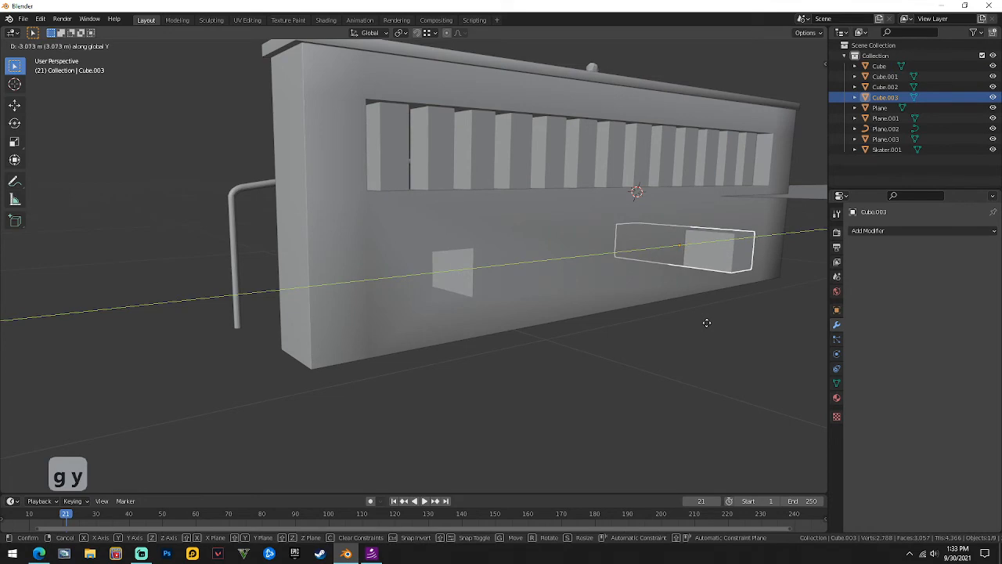
click(706, 324)
middle_drag(706, 324, 659, 322)
key(ctrl+z)
key(ctrl+z)
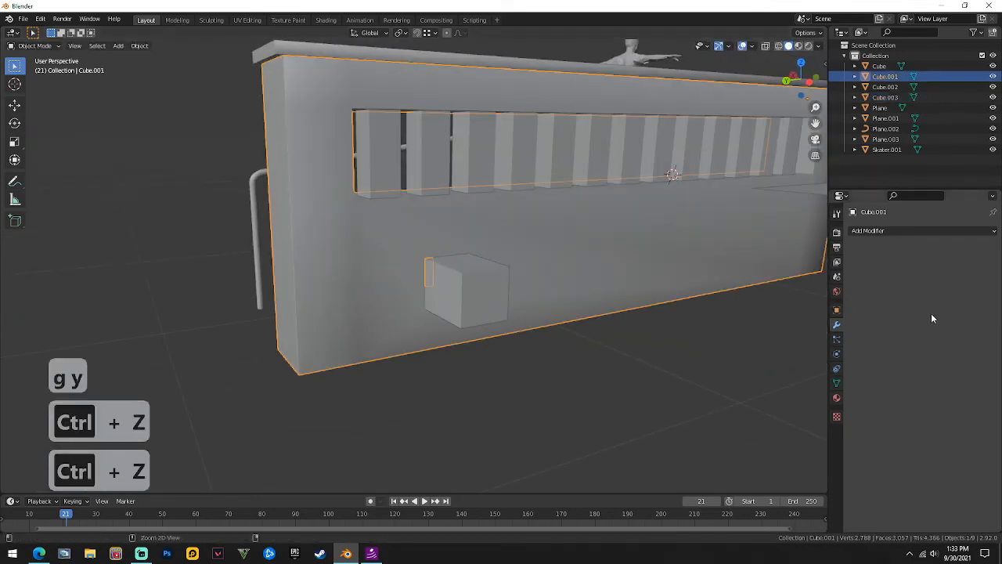
key(ctrl+z)
Select the small cutting cube, slide it along Y, then undo that move.
click(633, 355)
click(454, 291)
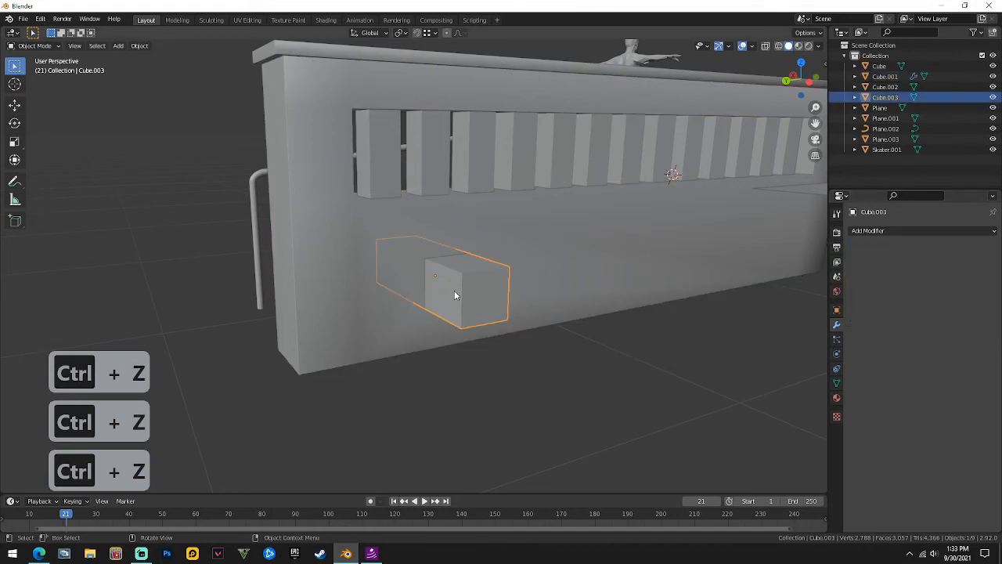
key(g)
key(y)
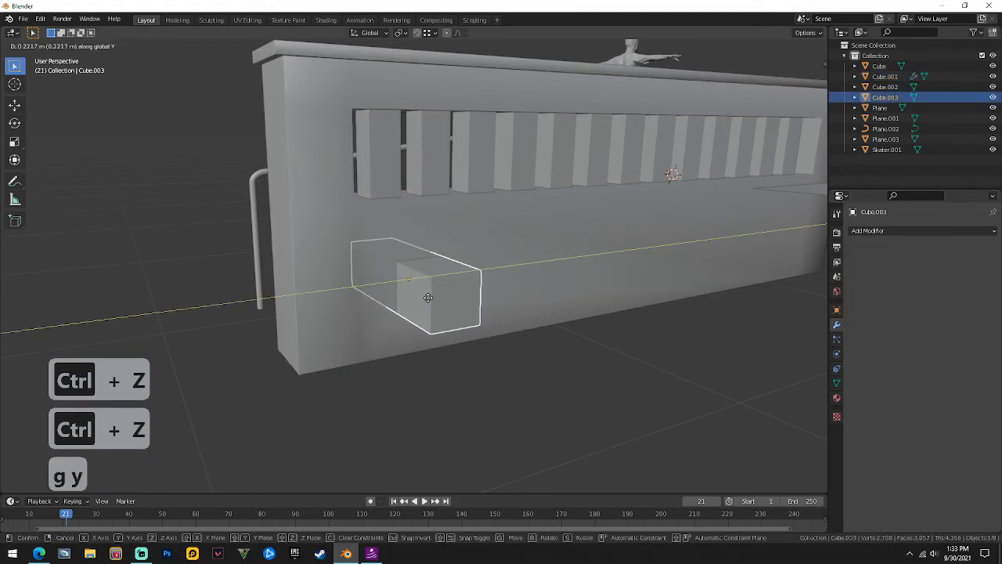
click(438, 299)
scroll(554, 293, down, 3)
middle_drag(556, 291, 599, 279)
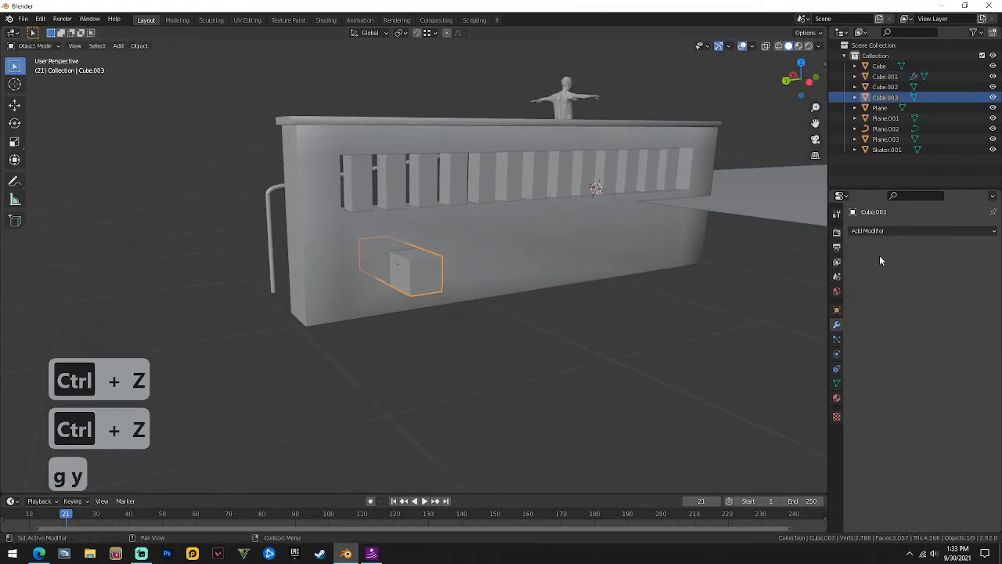
scroll(569, 286, up, 2)
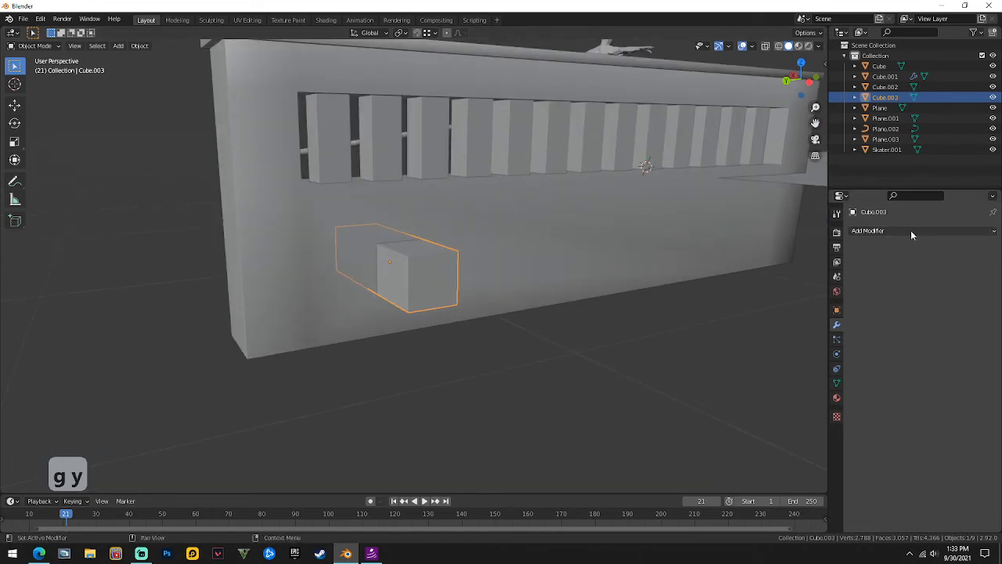
key(ctrl+z)
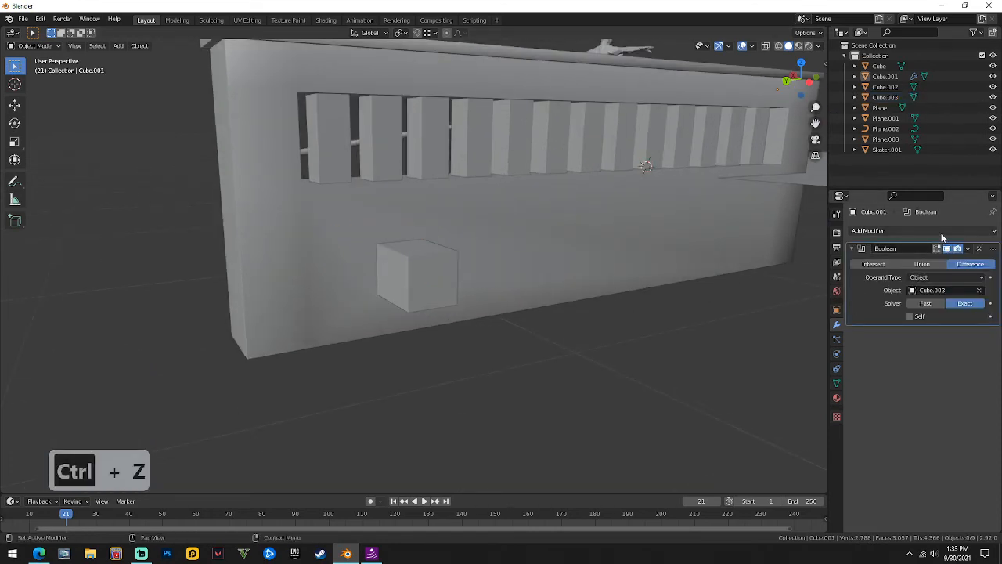
Remove an accidental Array modifier from the wall and bring up the cube's modifier list.
click(942, 233)
click(818, 260)
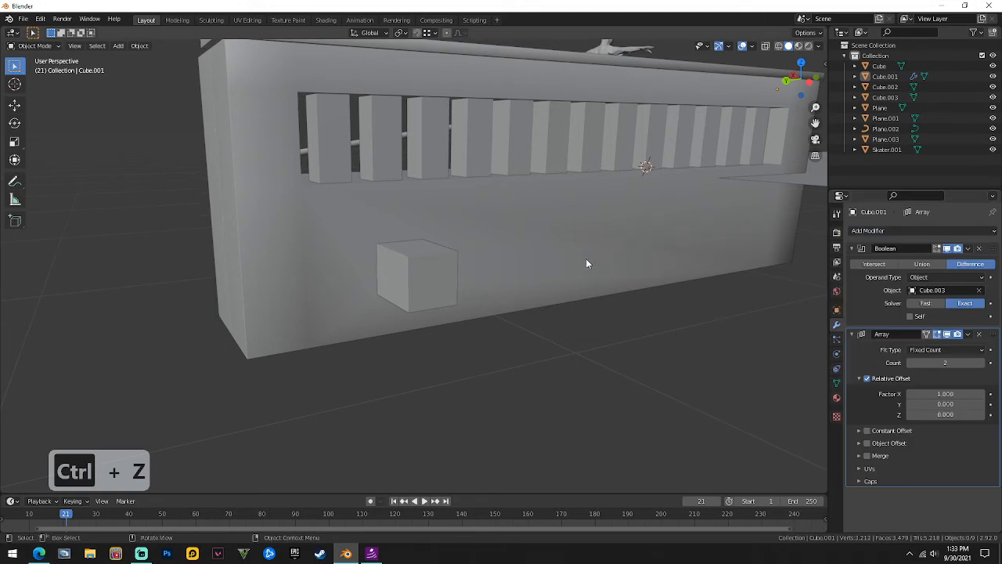
middle_drag(585, 263, 516, 275)
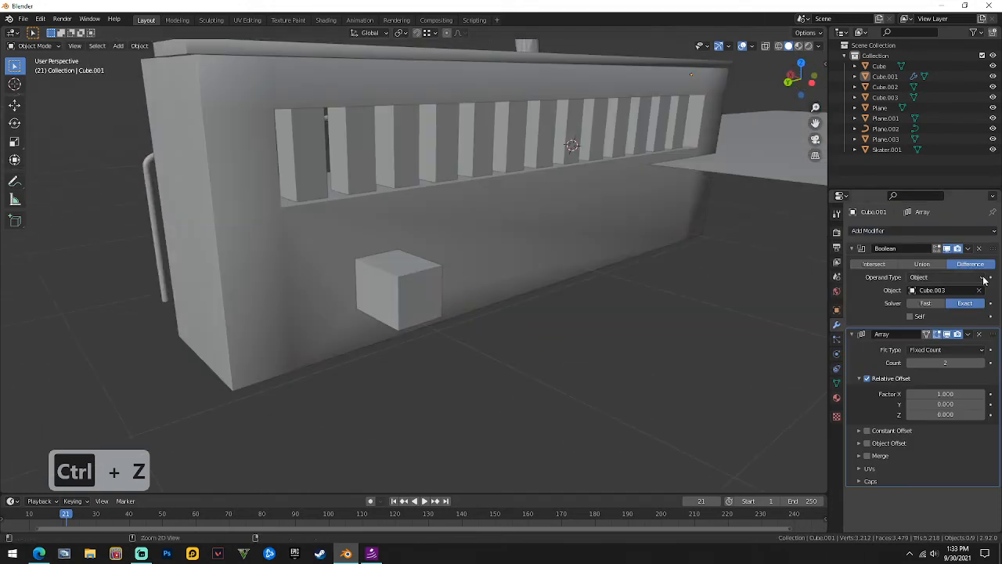
click(978, 334)
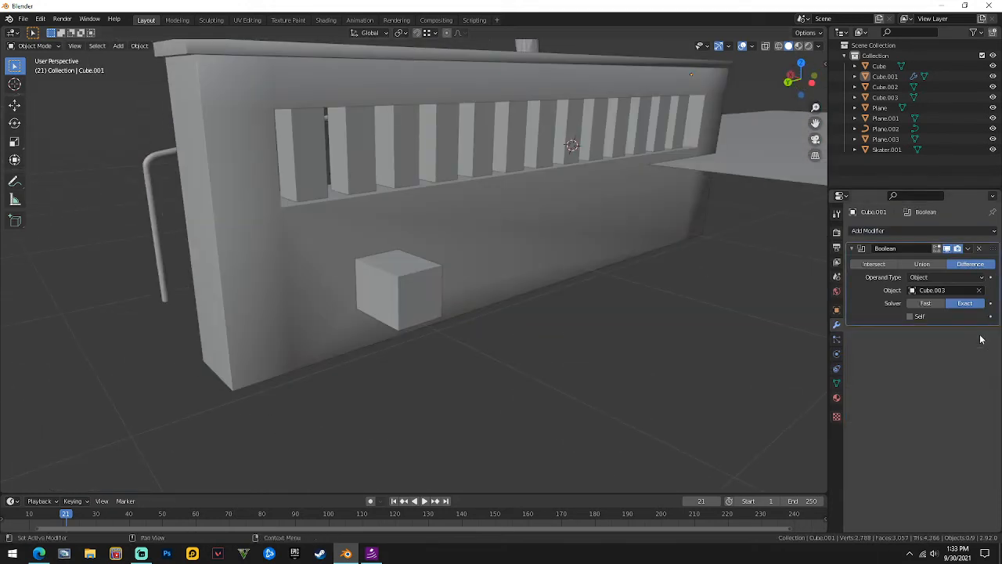
middle_drag(662, 281, 814, 278)
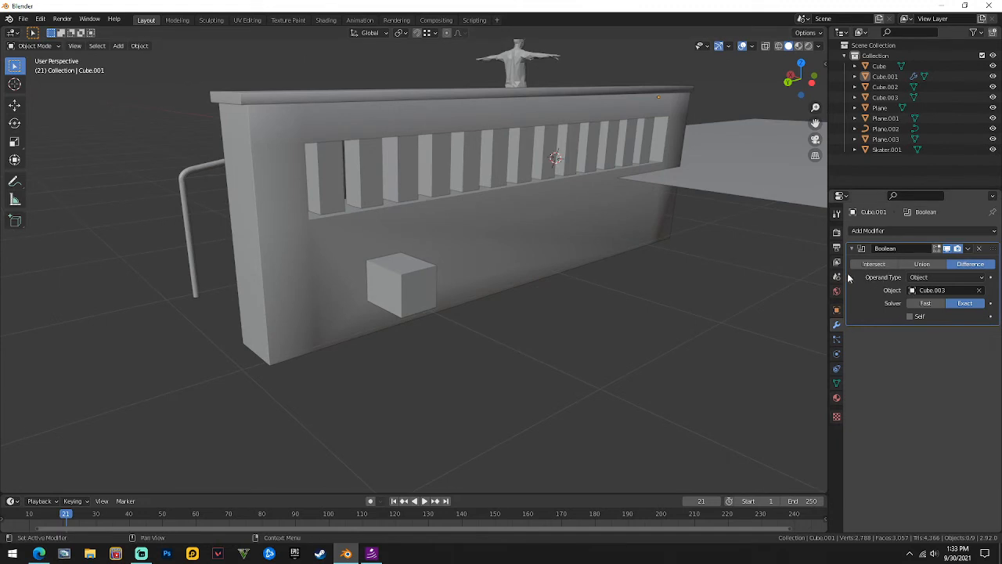
click(382, 278)
click(943, 232)
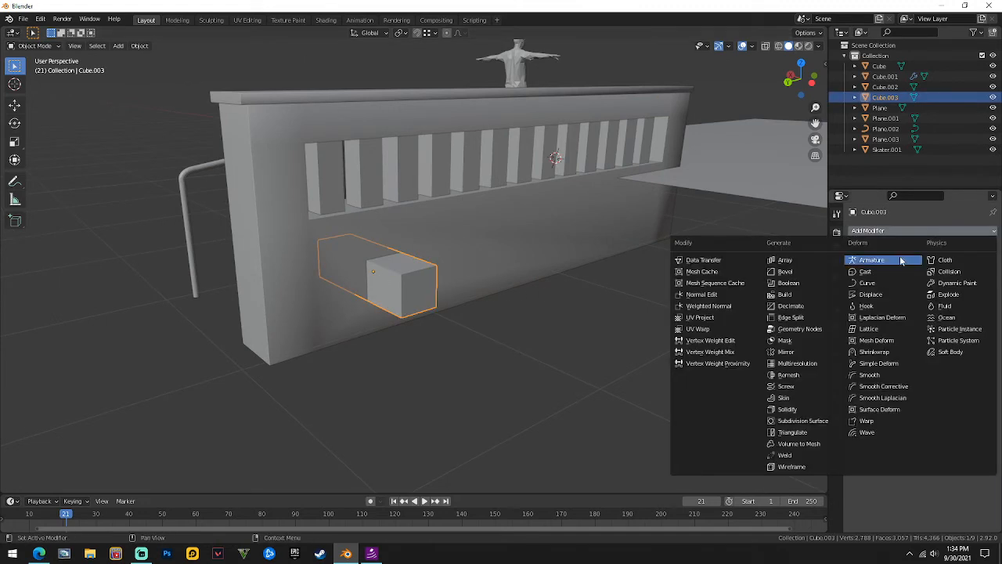
Add an Array modifier to the cube with Relative Offset X 0 and Y -3.3.
click(802, 260)
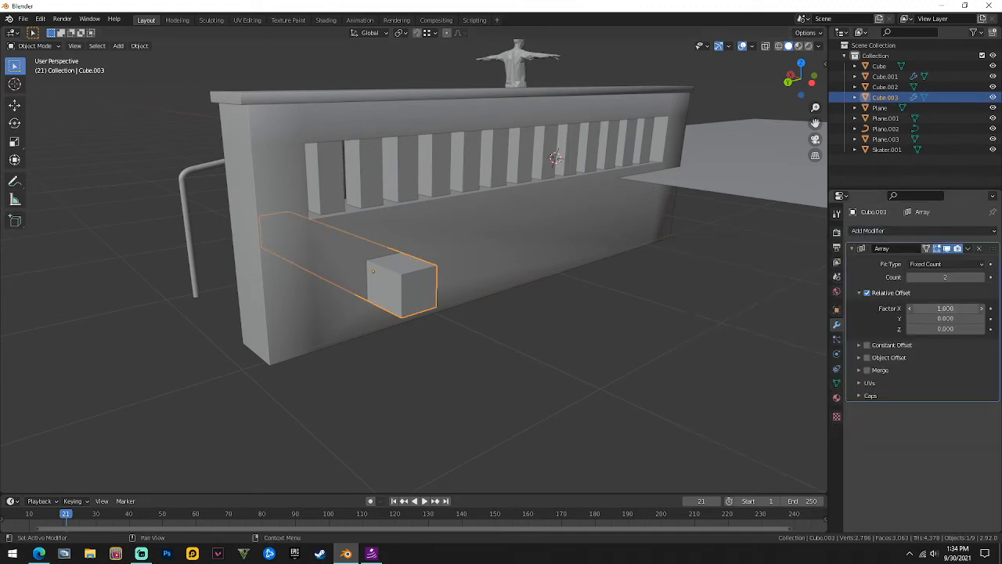
text(0)
key(Tab)
key(BackSpace)
text(1)
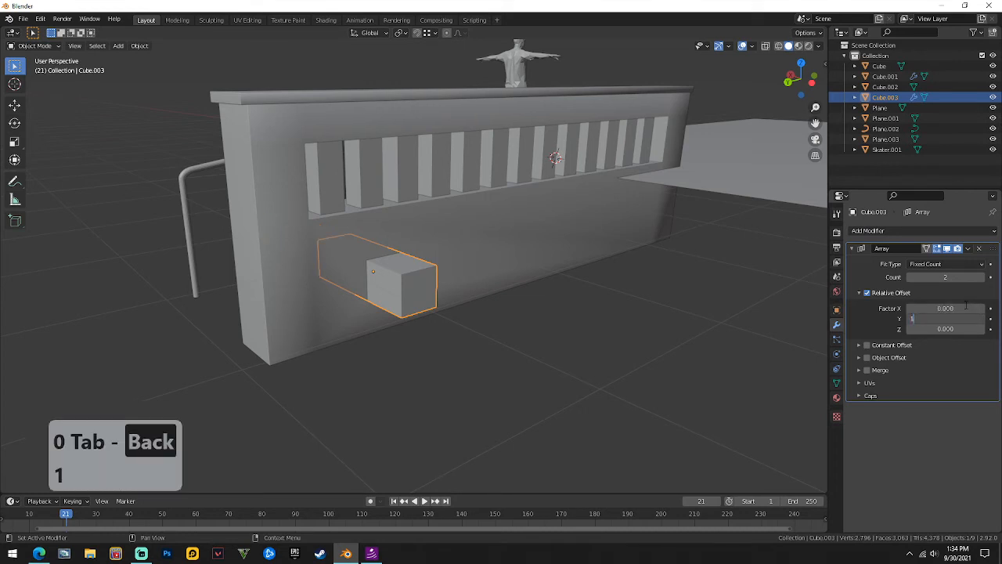
key(Tab)
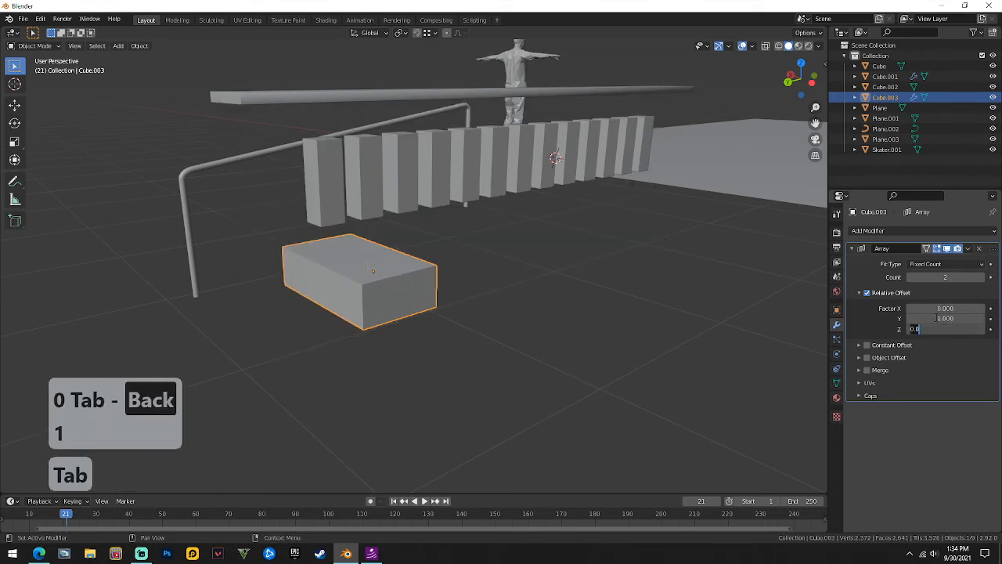
click(935, 318)
drag(945, 318, 889, 318)
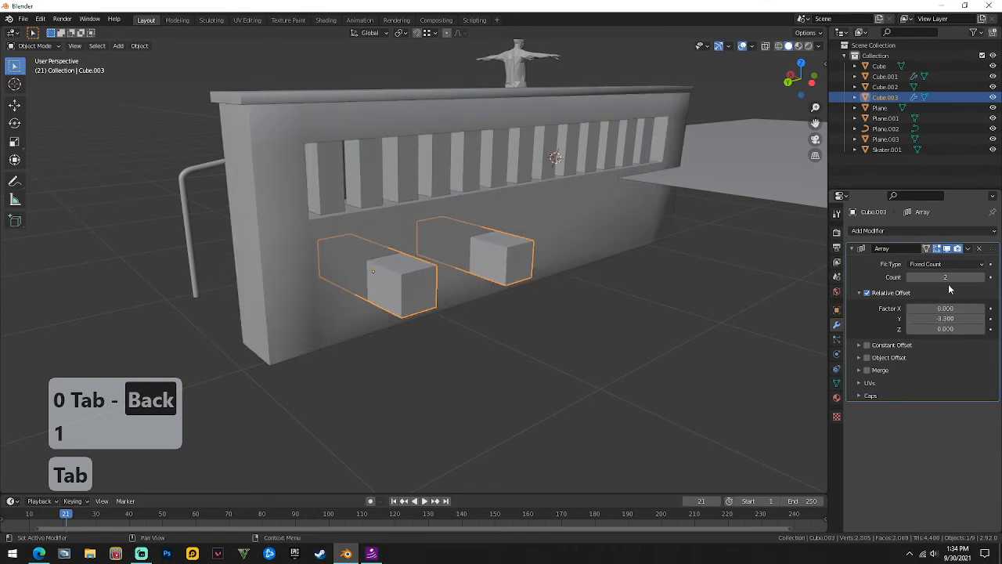
Raise the array count to 4 and apply the Array modifier to the cube mesh.
mouse_move(946, 277)
mouse_down()
mouse_move(937, 277)
mouse_move(970, 277)
mouse_move(932, 278)
mouse_up()
click(981, 278)
click(981, 278)
click(981, 278)
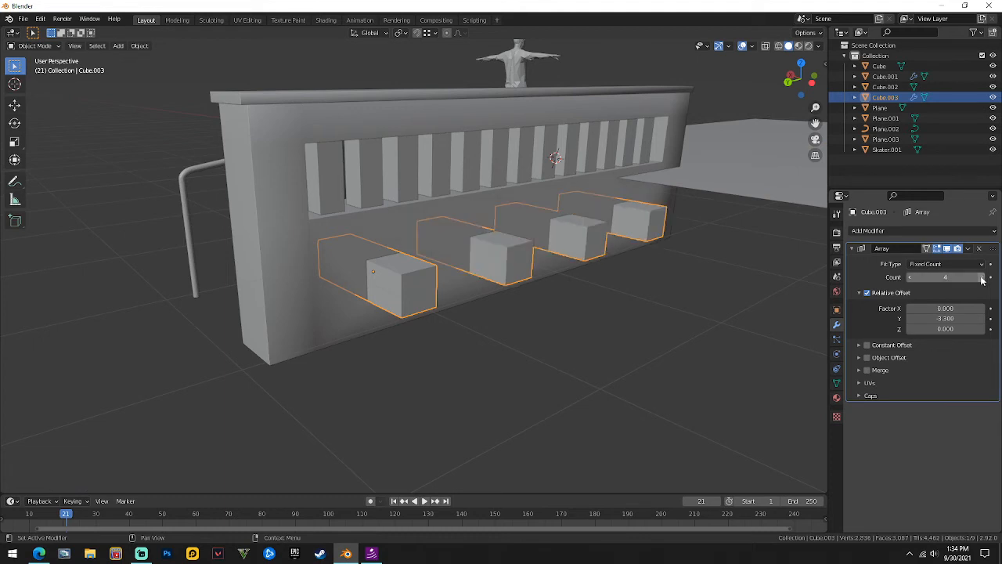
middle_drag(657, 300, 677, 286)
scroll(589, 261, down, 4)
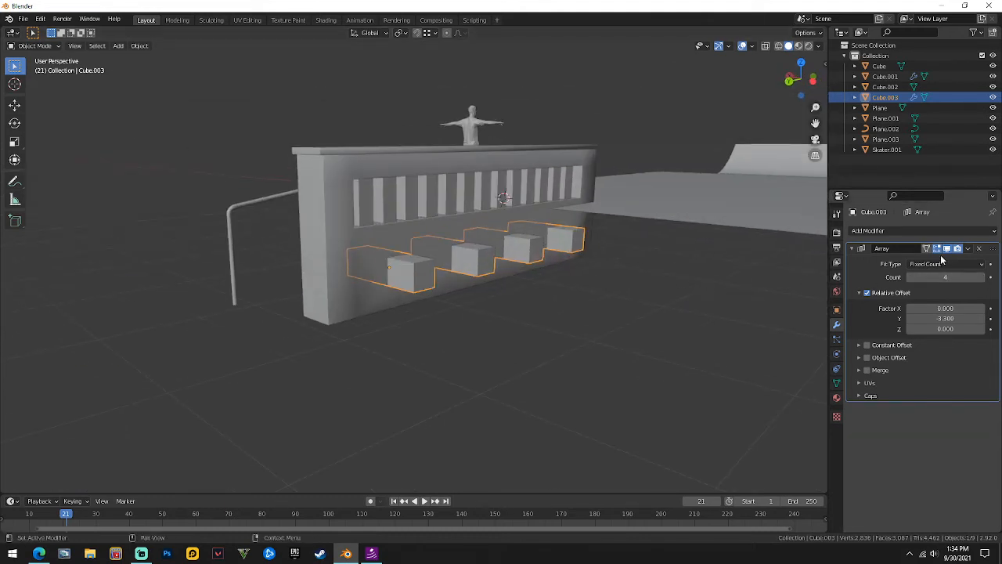
click(968, 249)
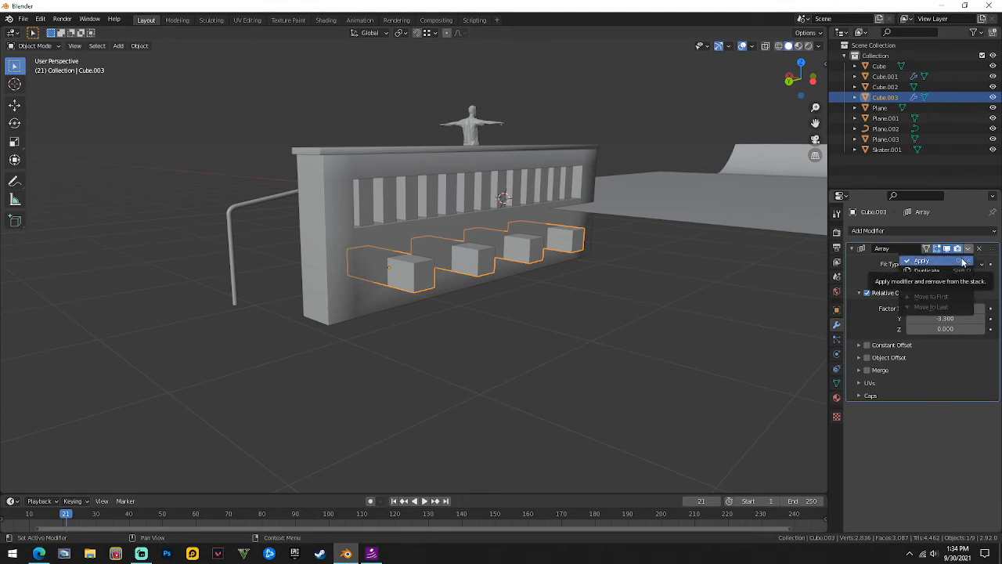
click(962, 262)
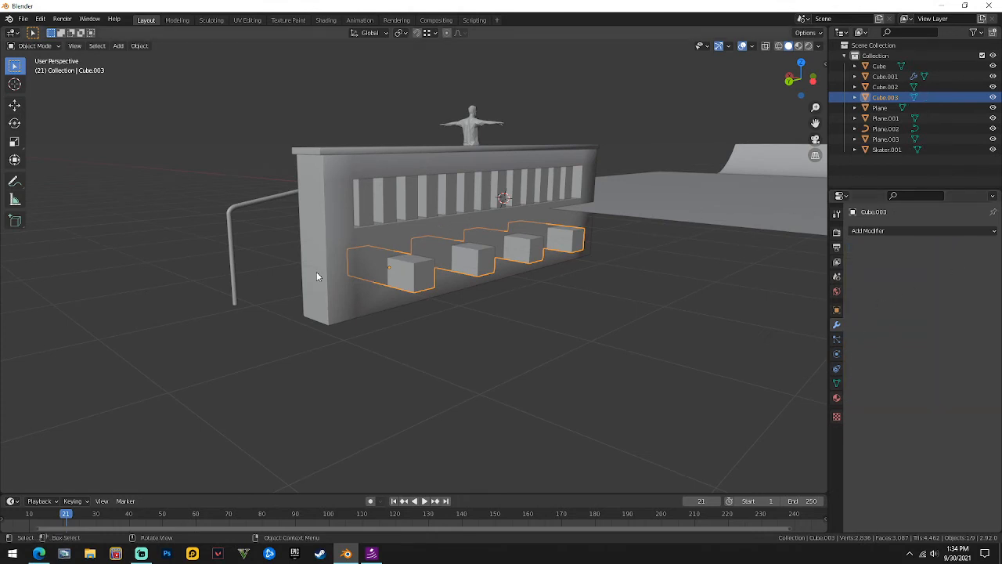
Apply the wall's Boolean modifier to make its four holes permanent.
click(316, 274)
click(969, 249)
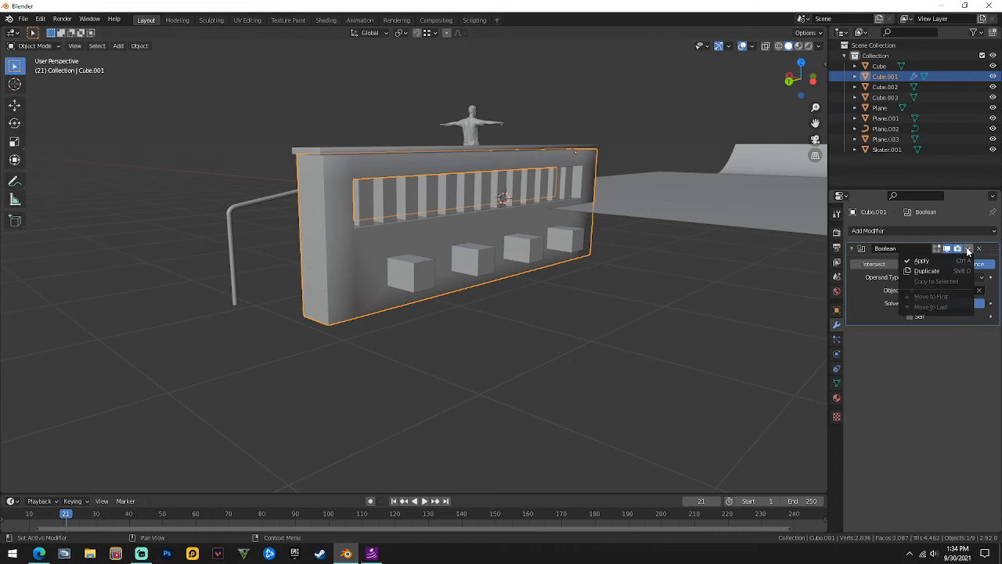
click(922, 260)
Move the row of cutter cubes away from the wall along the Y axis.
click(414, 271)
key(g)
key(y)
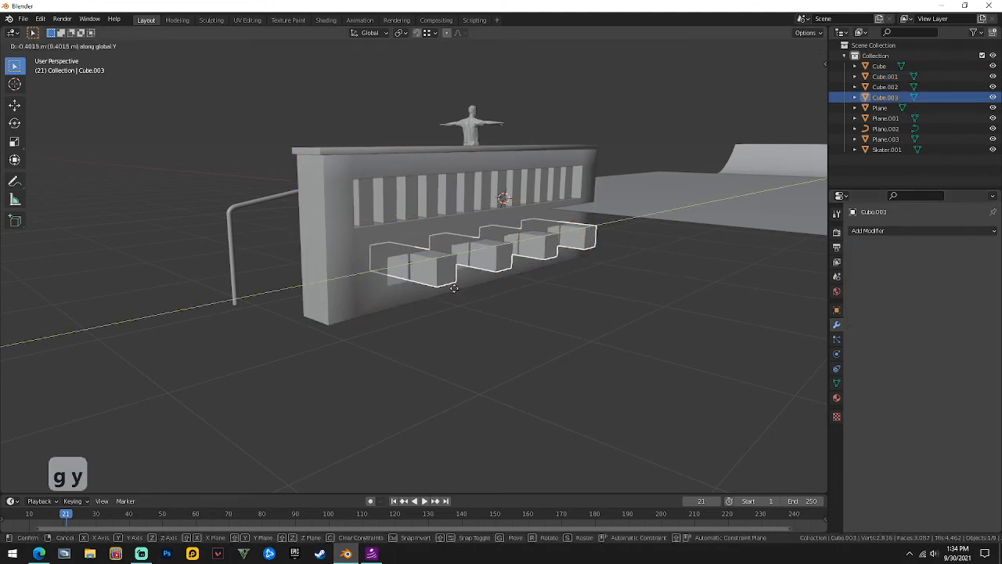
click(682, 339)
middle_drag(682, 338, 538, 336)
scroll(609, 317, up, 3)
scroll(608, 317, up, 1)
scroll(483, 320, down, 7)
key(g)
key(x)
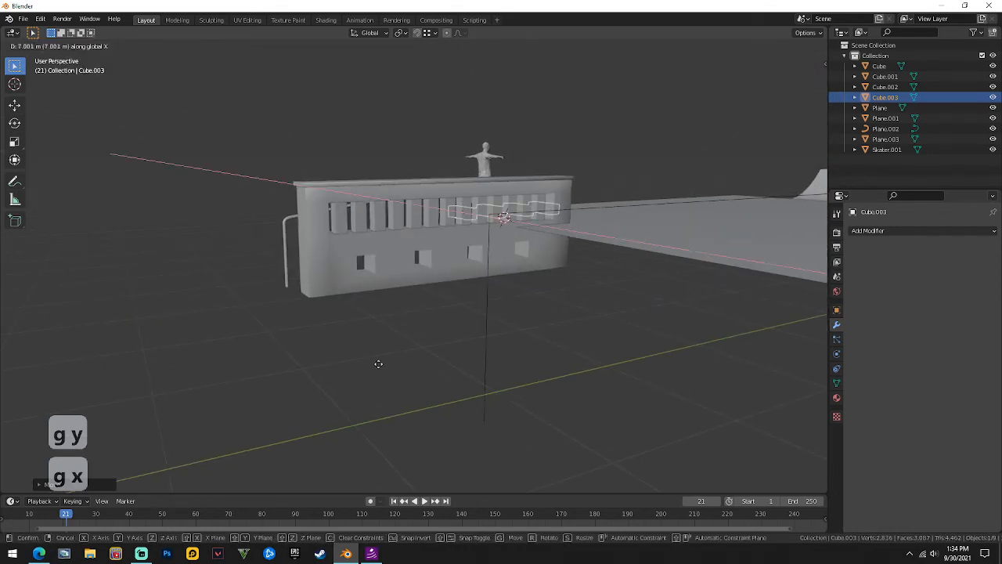
key(y)
click(805, 317)
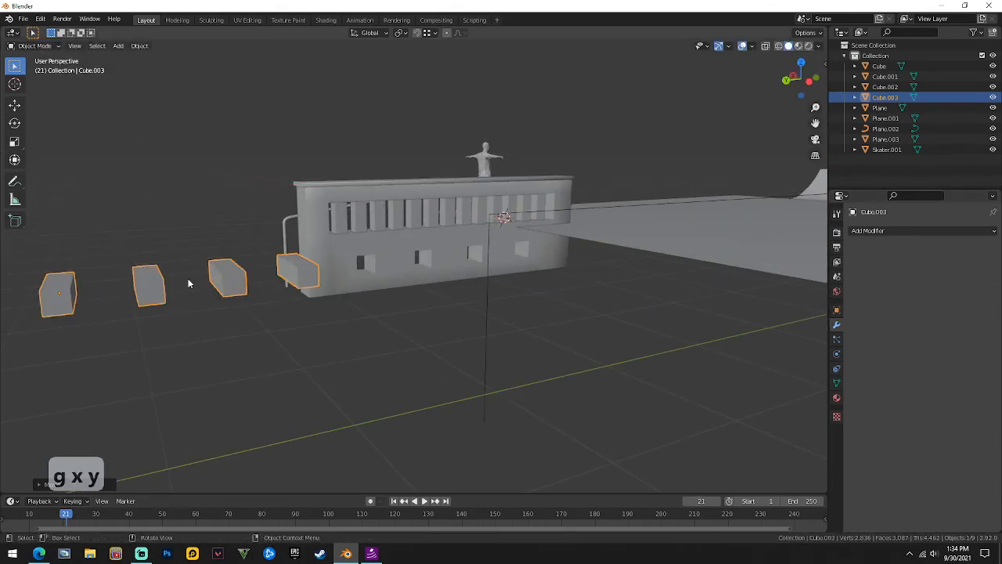
Delete the cutter cubes object and orbit around to inspect the holed wall.
right_click(216, 273)
click(224, 264)
middle_drag(224, 264, 323, 340)
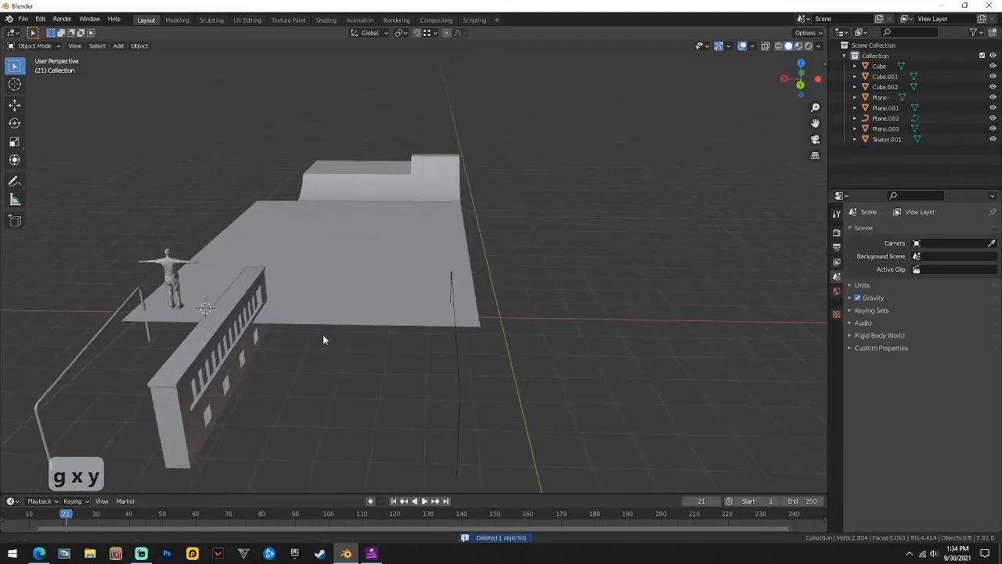
scroll(337, 336, up, 8)
middle_drag(427, 398, 601, 426)
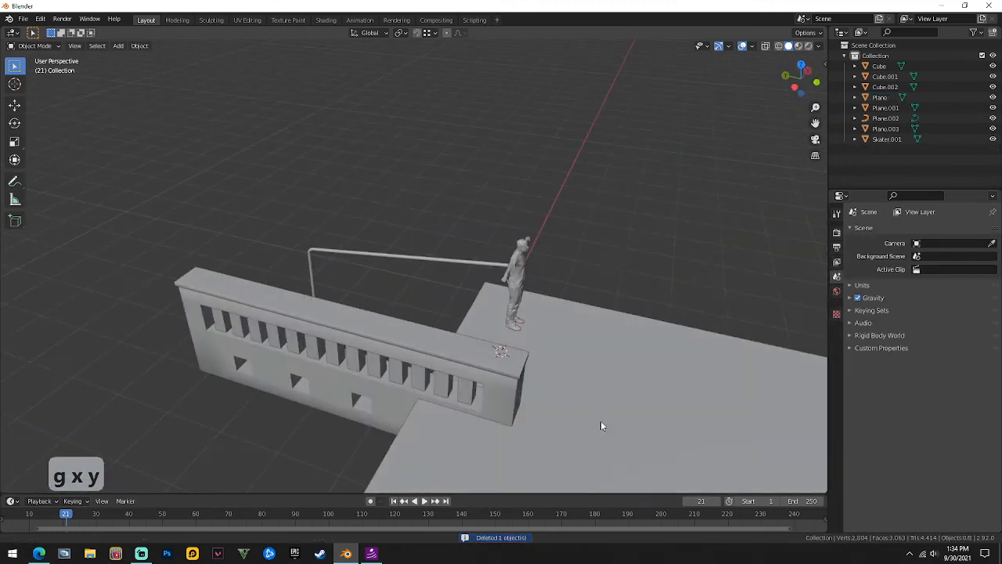
scroll(601, 426, down, 2)
shift+middle_drag(477, 301, 333, 206)
middle_drag(517, 327, 304, 237)
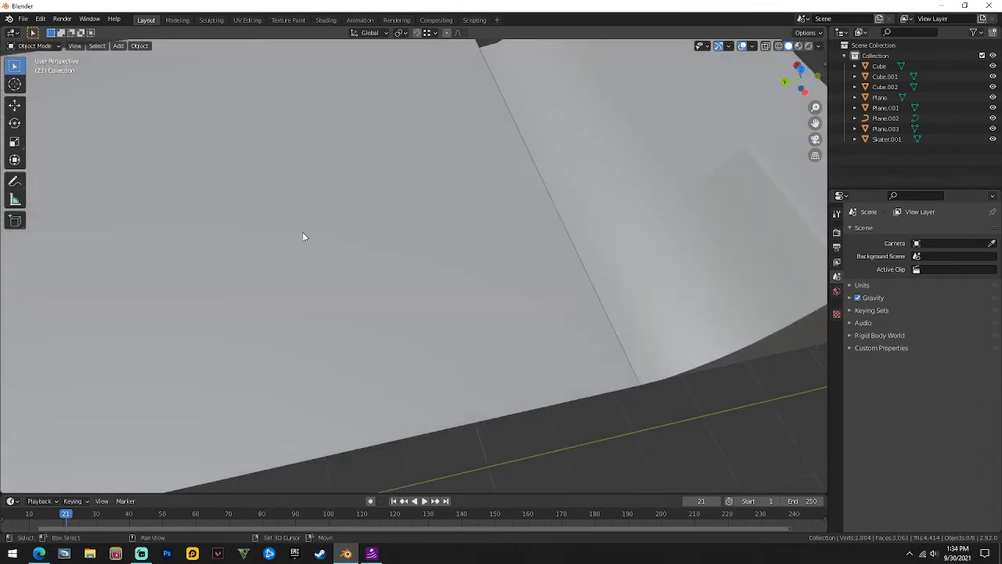
scroll(420, 149, down, 6)
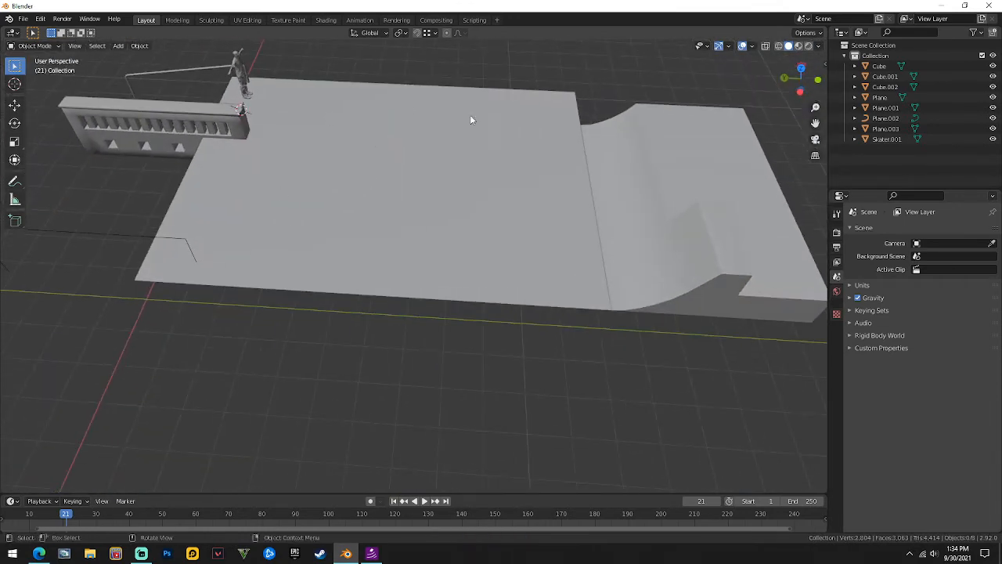
middle_drag(454, 204, 472, 259)
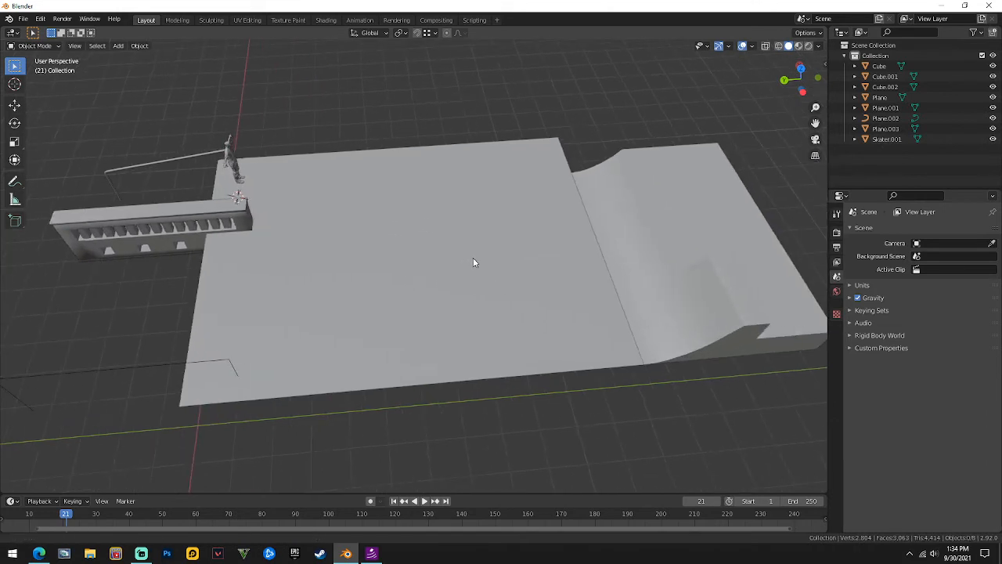
Add a mesh circle, enlarge it, and position it along Y and X on the ground.
mouse_move(367, 272)
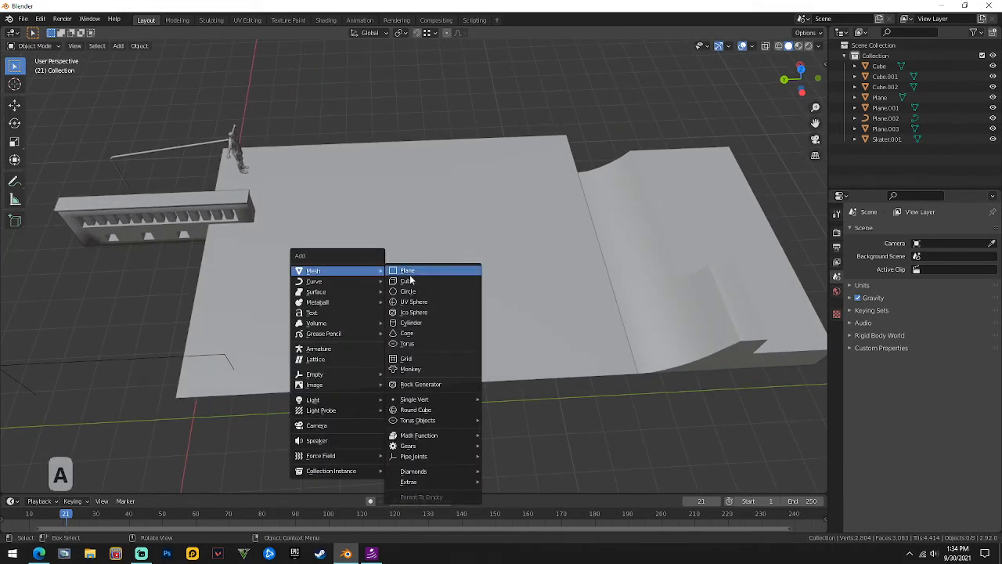
click(409, 291)
key(s)
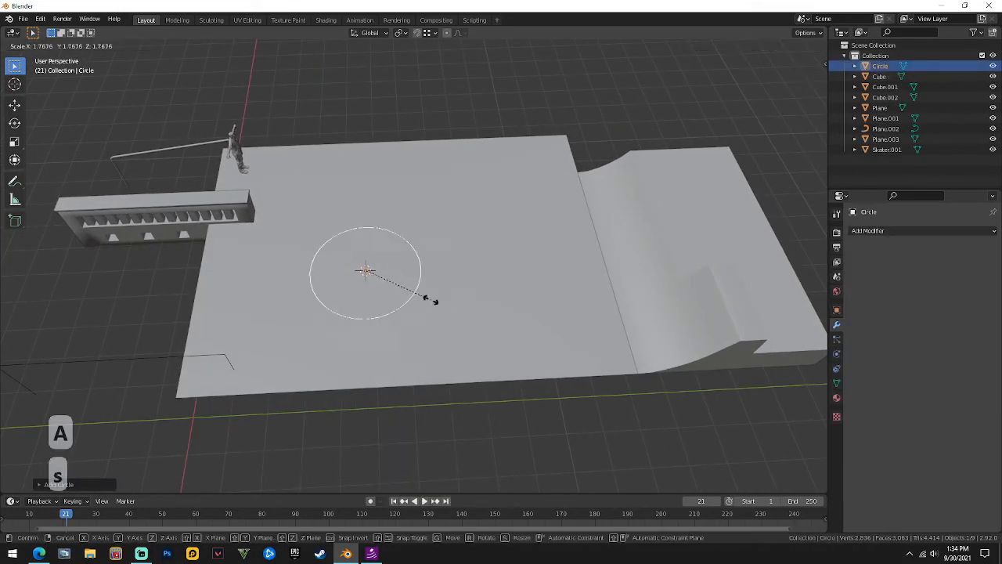
click(448, 309)
key(g)
key(y)
click(492, 340)
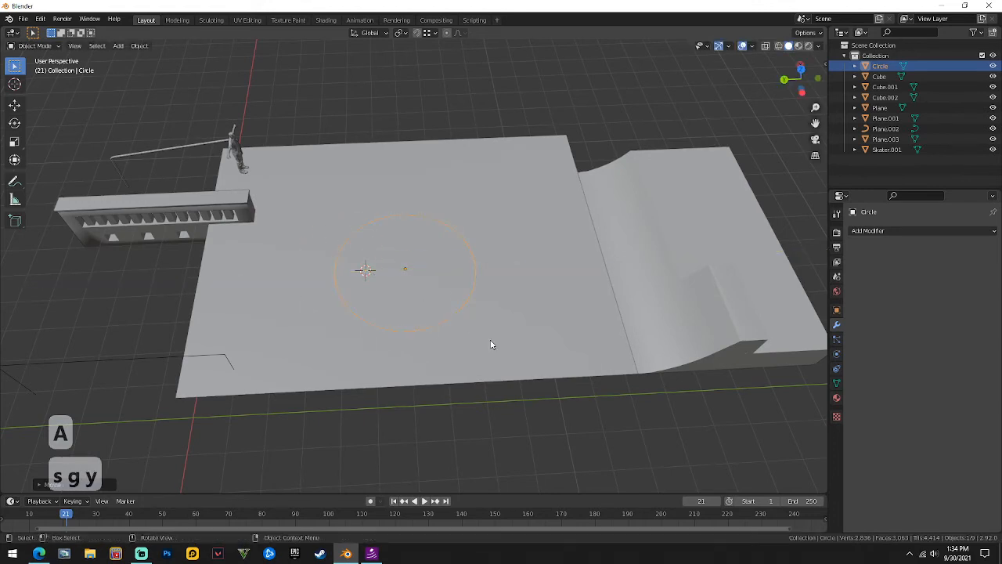
key(g)
key(x)
click(479, 320)
scroll(474, 315, up, 3)
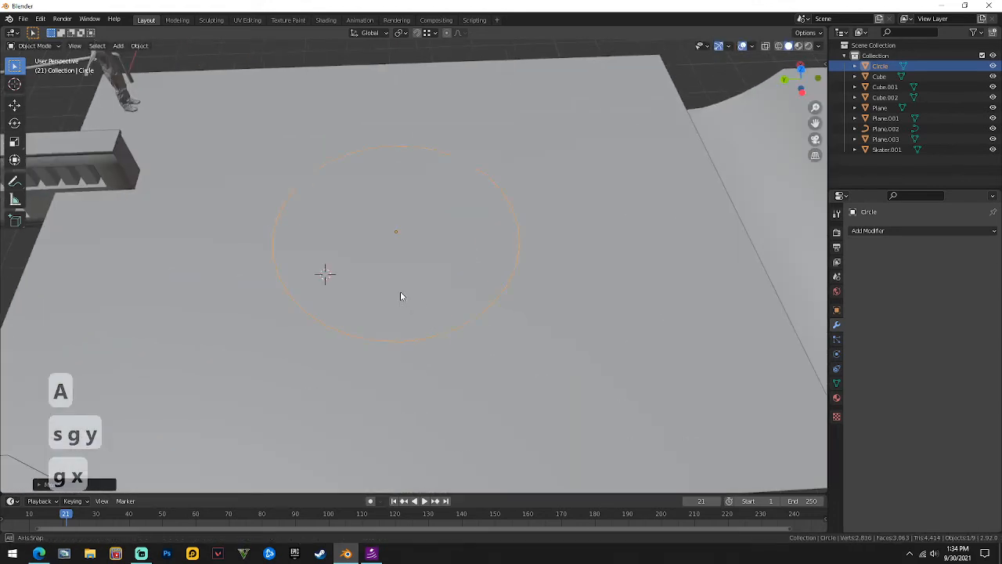
middle_drag(400, 293, 416, 264)
Extrude the circle's edge straight up along Z into a ring wall and raise the ring.
key(Tab)
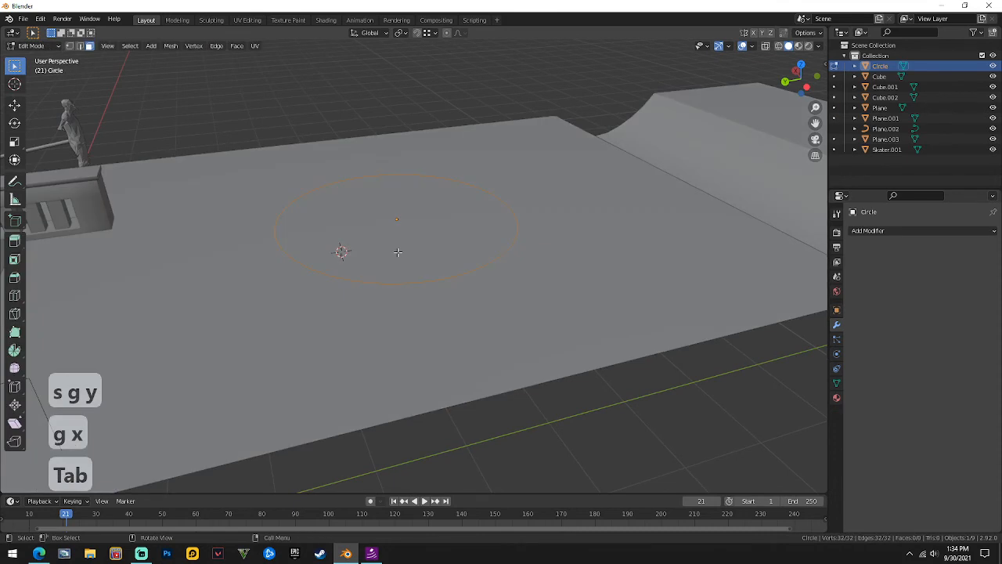
key(e)
key(z)
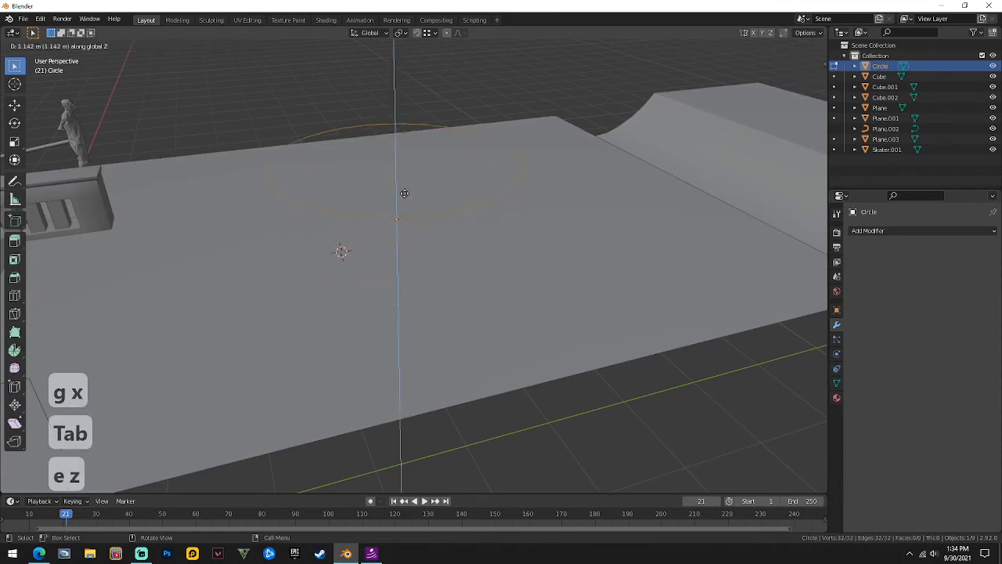
right_click(402, 221)
key(2)
key(e)
key(z)
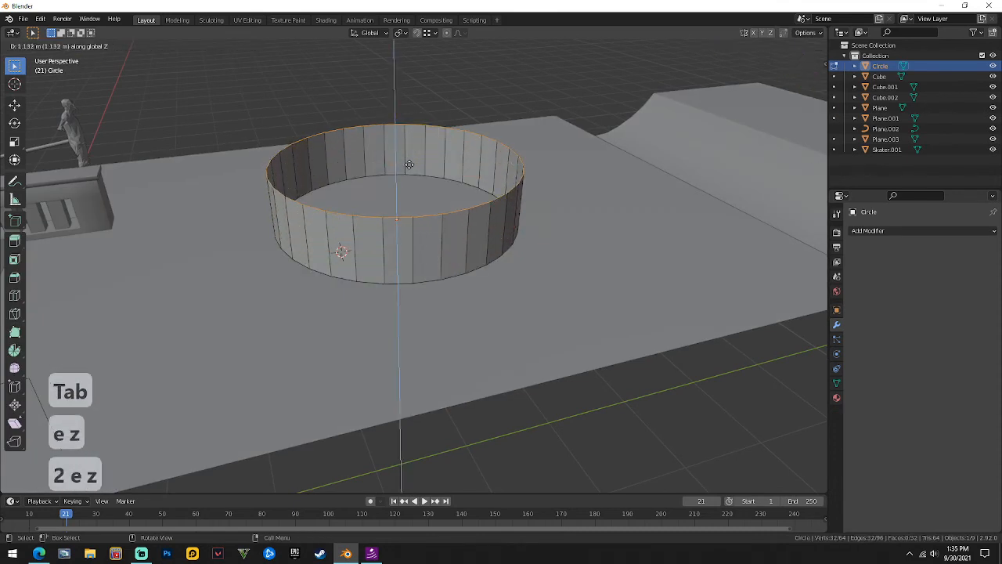
click(434, 237)
key(Tab)
key(g)
key(z)
click(437, 258)
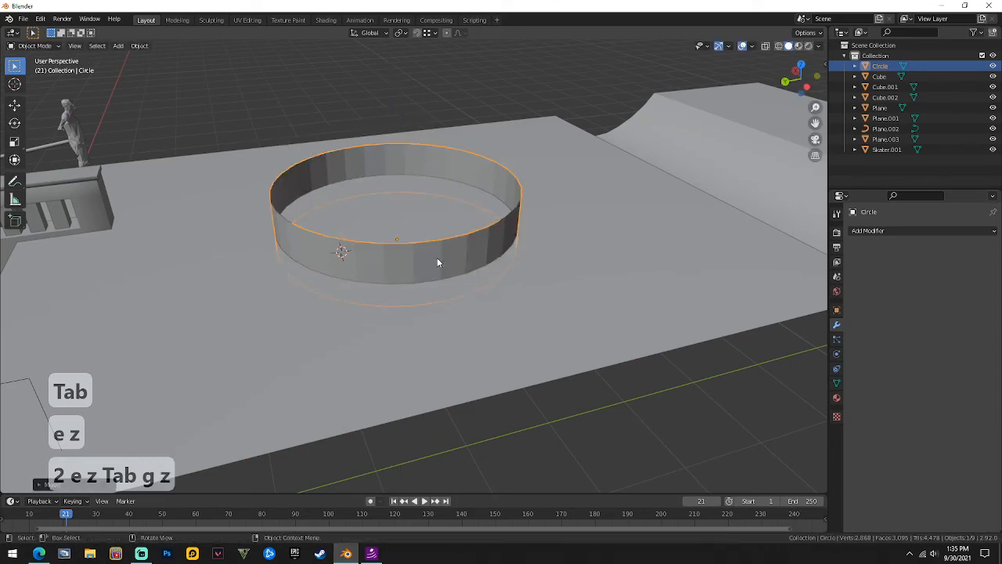
Fill the ring's top and bottom openings with faces to make a solid cylinder.
middle_drag(436, 257, 419, 206)
key(Tab)
key(f)
alt+click(421, 172)
key(f)
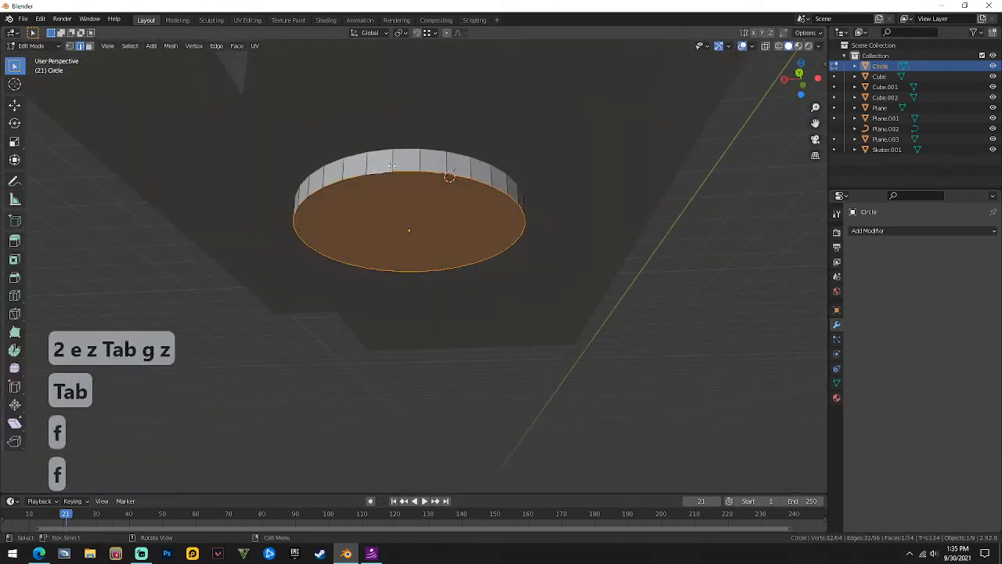
middle_drag(422, 169, 367, 257)
key(Tab)
Zoom out over the park and end with the ground plane selected.
scroll(367, 242, down, 4)
middle_drag(379, 205, 751, 261)
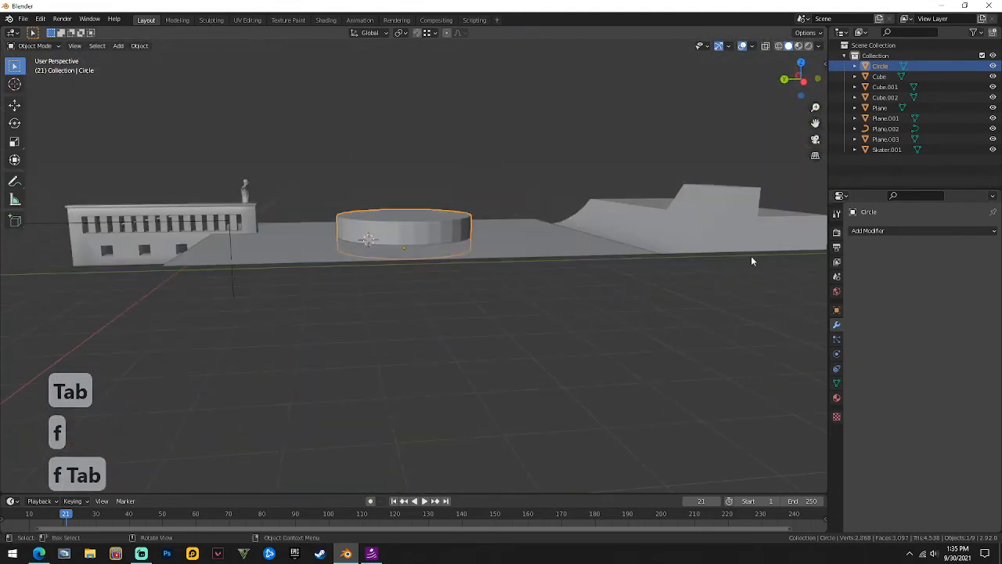
click(583, 256)
click(394, 220)
click(523, 227)
middle_drag(523, 227, 544, 273)
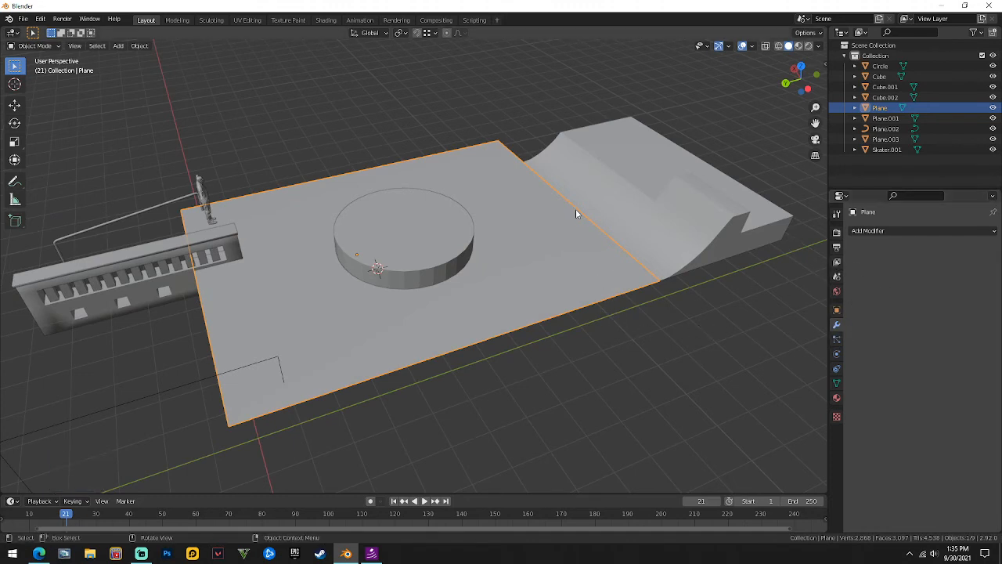
Move the cylinder down along Z so it sits partly sunk into the ground.
scroll(481, 239, up, 2)
click(420, 255)
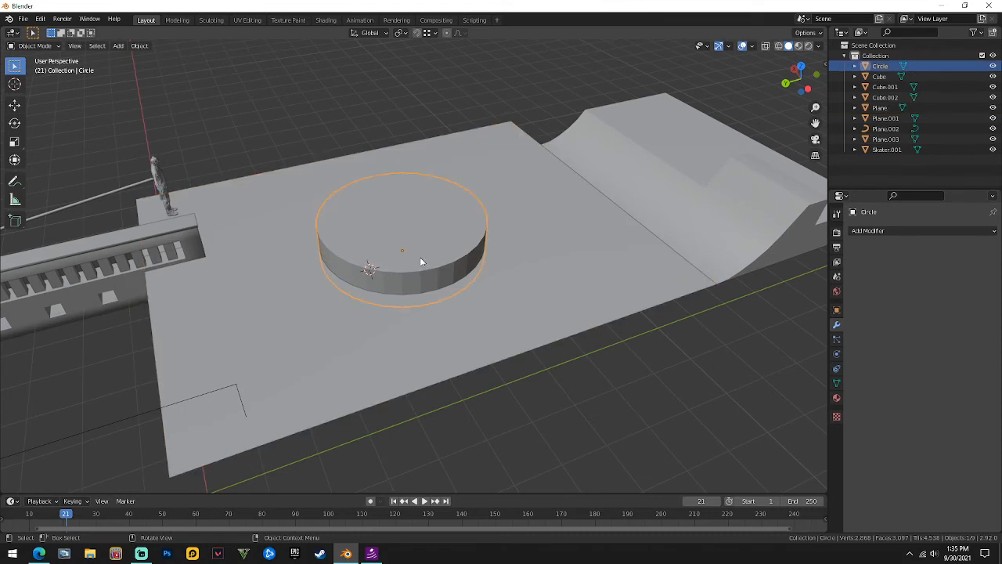
key(g)
key(z)
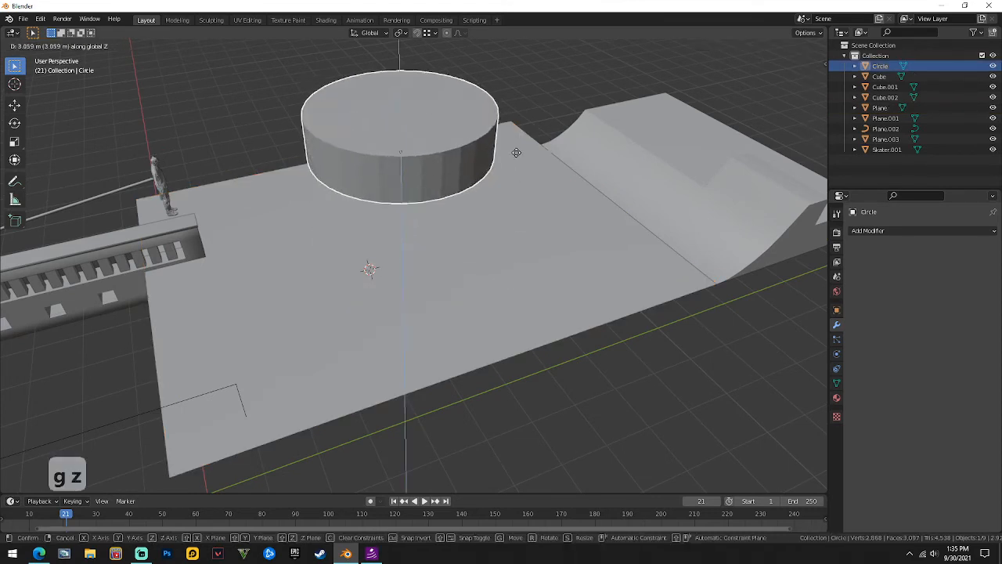
key(ctrl)
click(527, 386)
key(g)
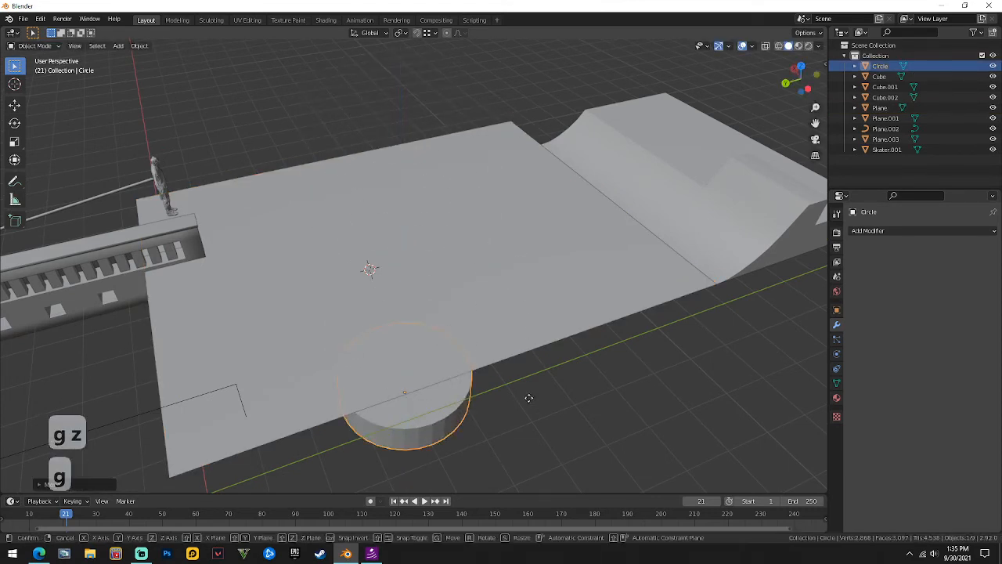
key(z)
ctrl+click(515, 124)
middle_drag(515, 124, 162, 207)
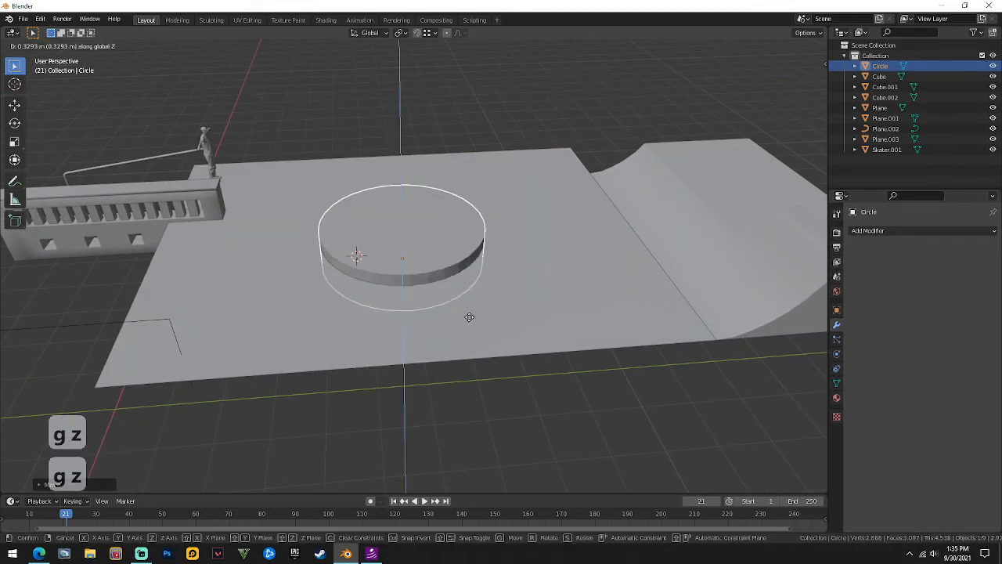
Give the ground plane a Boolean Difference modifier with Circle as the cutter object.
click(523, 306)
click(446, 240)
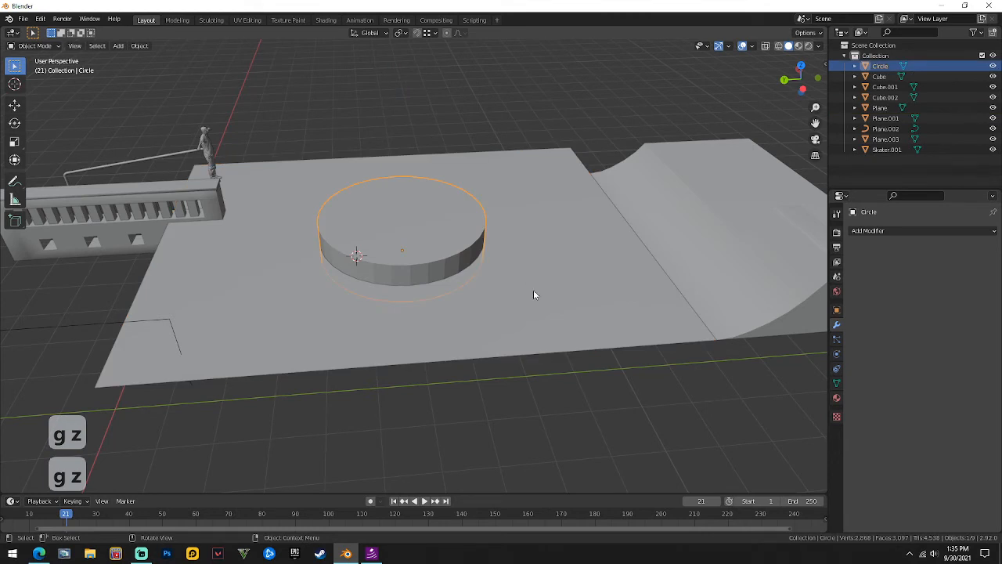
click(533, 290)
click(893, 231)
click(811, 284)
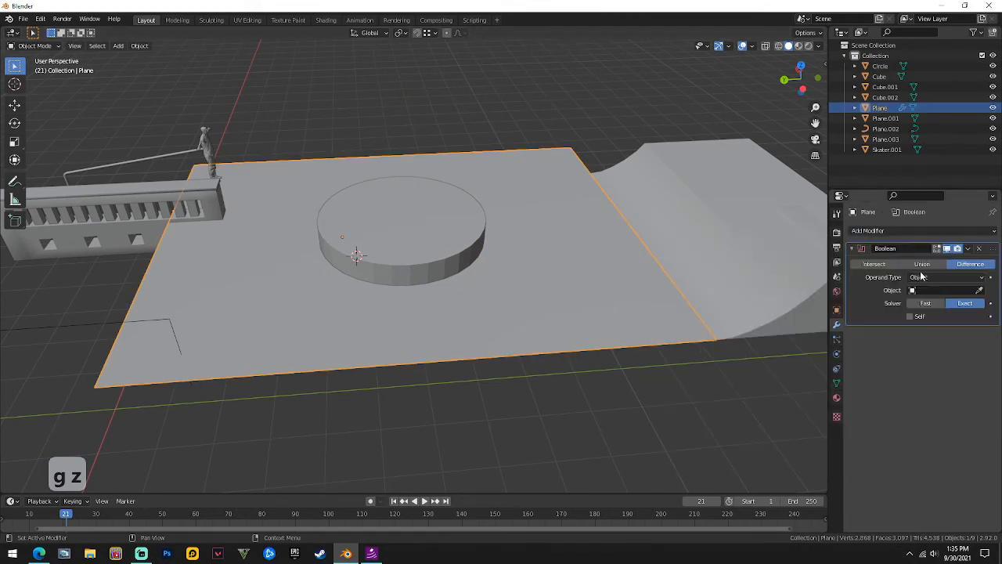
click(940, 291)
click(912, 315)
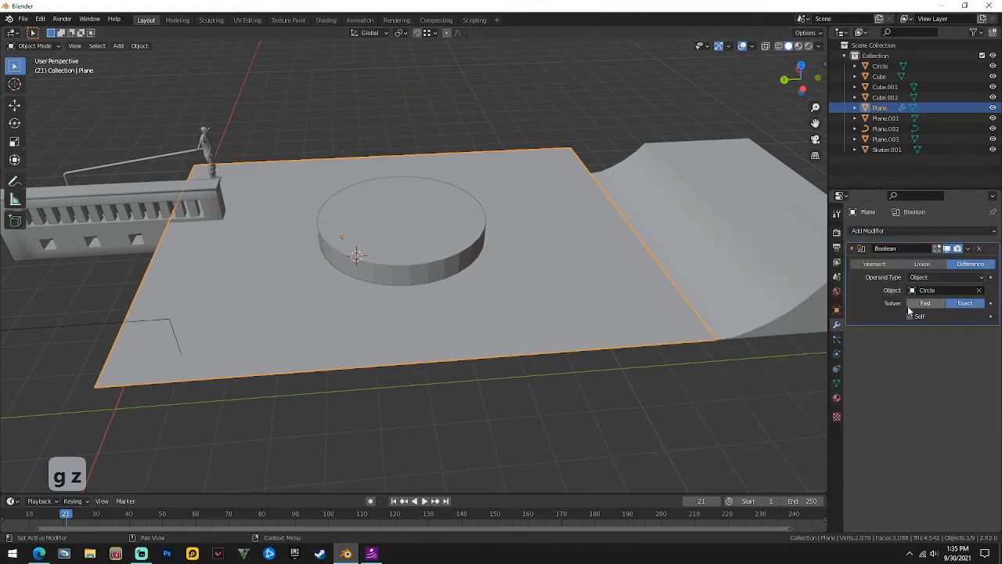
Apply the Boolean cut, then undo the apply to keep the modifier live.
click(968, 249)
click(956, 260)
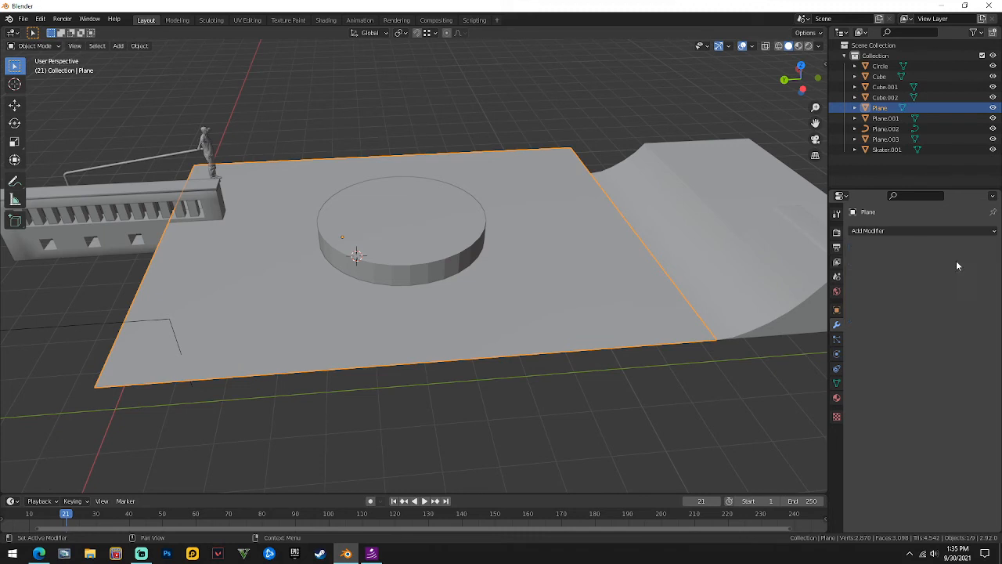
click(415, 263)
key(g)
key(z)
right_click(426, 231)
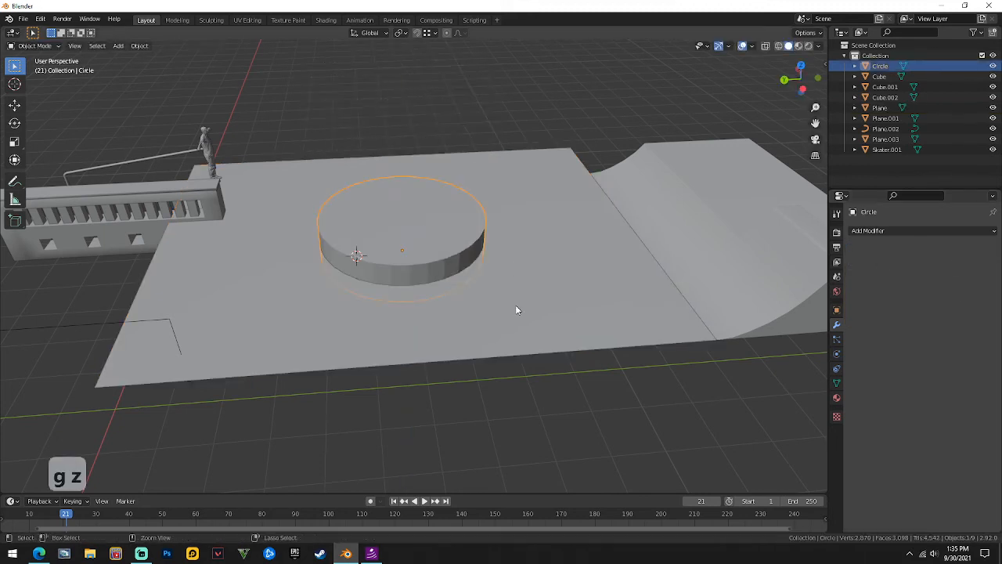
key(ctrl+z)
key(ctrl+z)
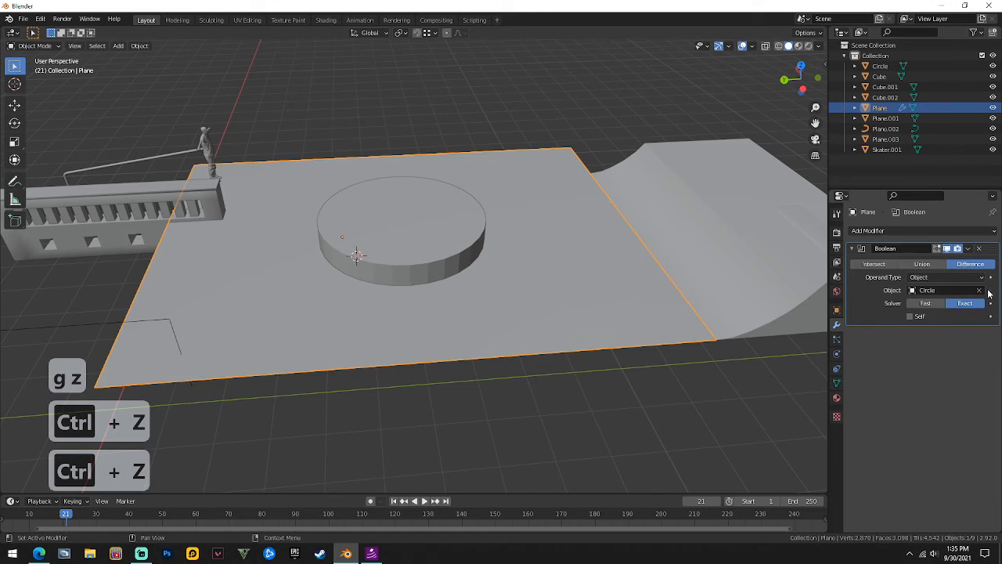
click(417, 231)
middle_drag(417, 231, 436, 192)
Cancel the old cylinder's height scaling, delete it, then undo the deletion.
key(s)
key(s)
key(z)
right_click(438, 147)
right_click(430, 212)
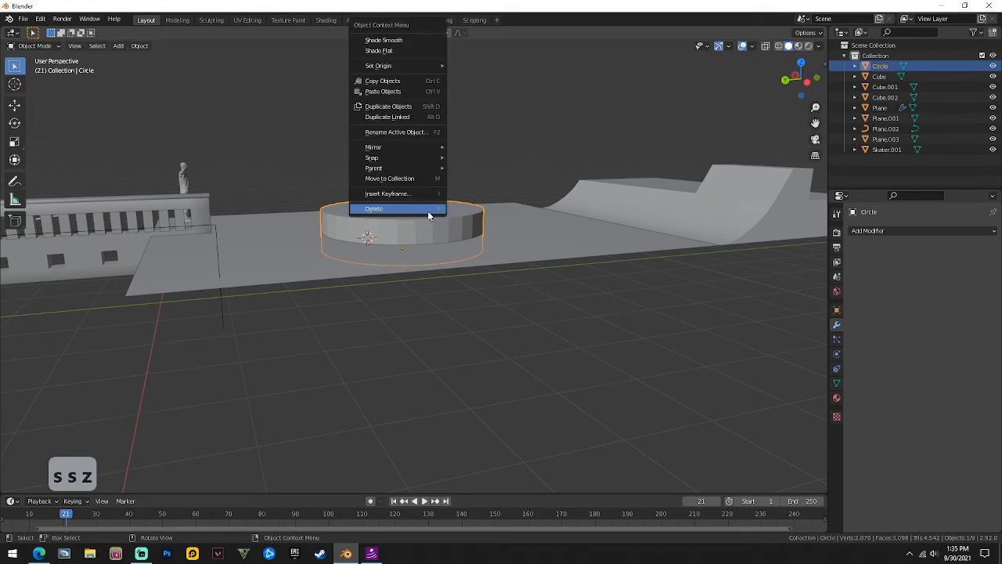
click(430, 210)
key(ctrl+z)
key(ctrl+z)
key(ctrl+z)
key(ctrl+z)
key(ctrl+z)
key(ctrl+z)
key(ctrl+z)
key(ctrl+z)
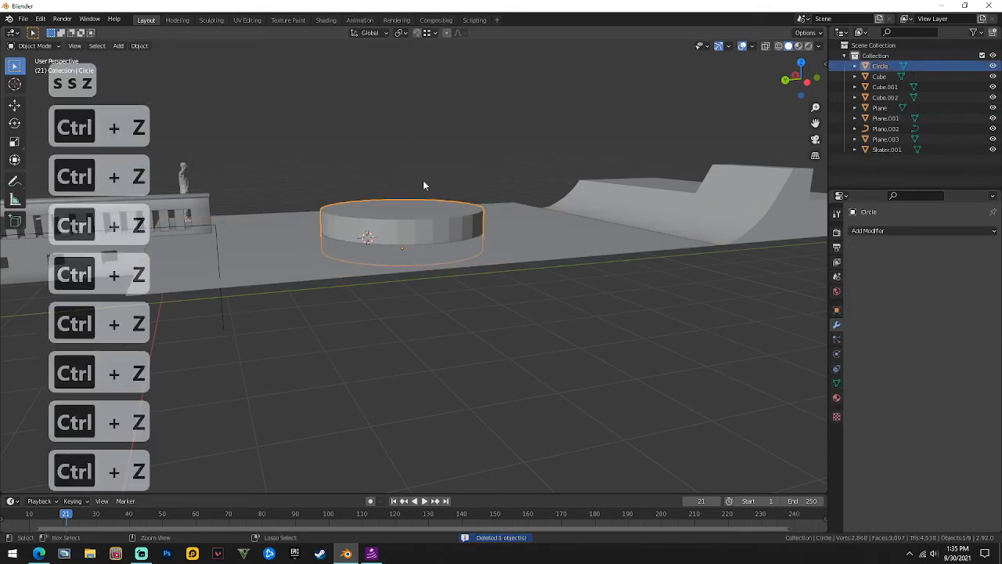
middle_drag(399, 221, 402, 235)
Delete the old Circle cylinder, restoring the ground plane after deleting it by mistake.
right_click(413, 235)
click(416, 226)
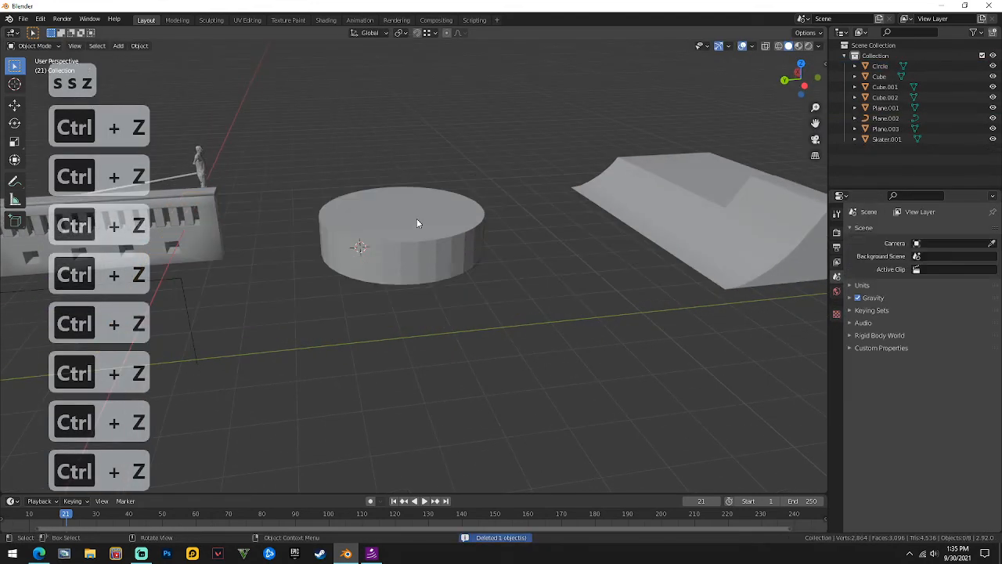
key(ctrl+z)
click(415, 229)
right_click(414, 226)
click(413, 225)
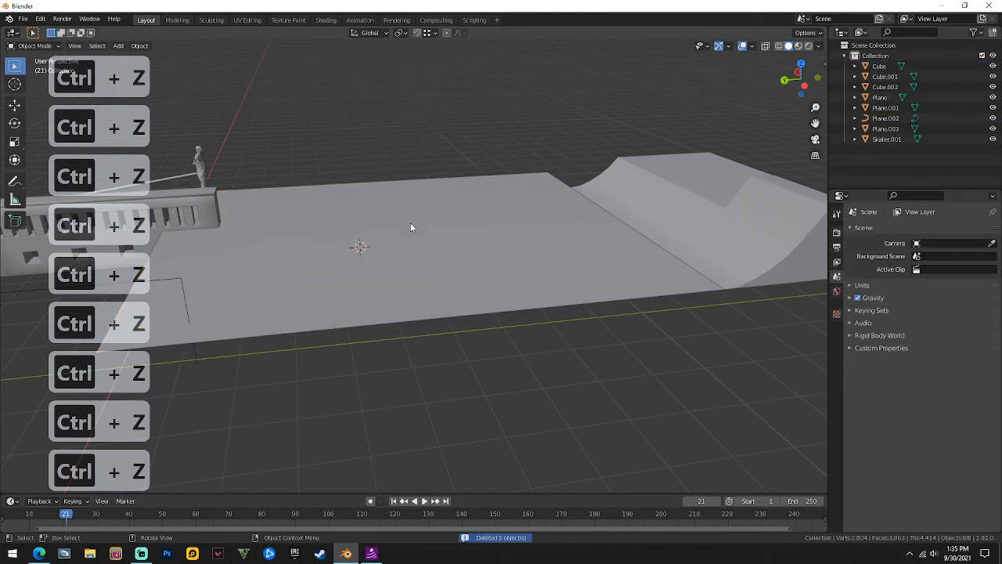
scroll(410, 222, up, 3)
scroll(464, 315, down, 2)
Add a new Cylinder mesh, resize it, and flatten its height along Z.
key(shift+a)
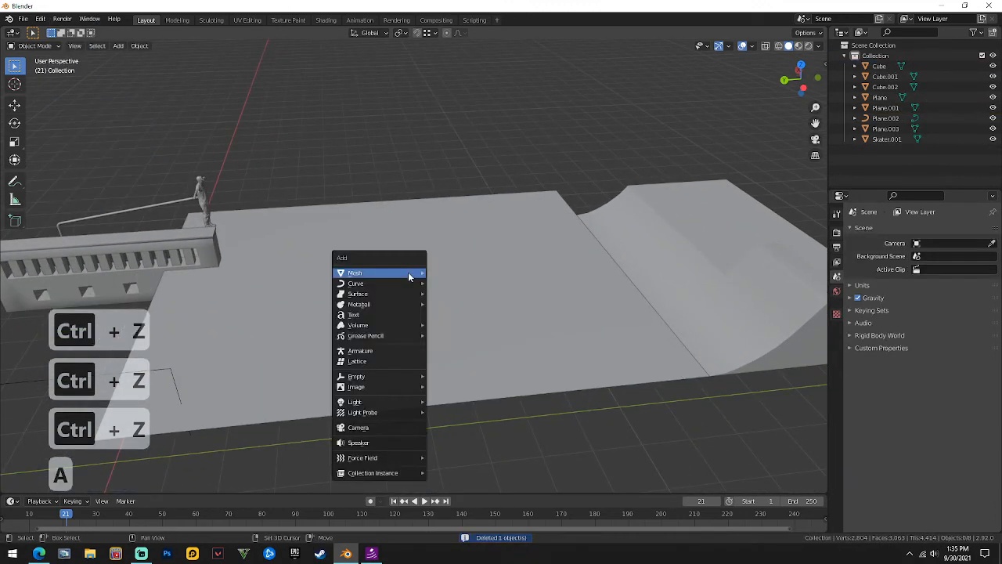
mouse_move(415, 272)
click(466, 324)
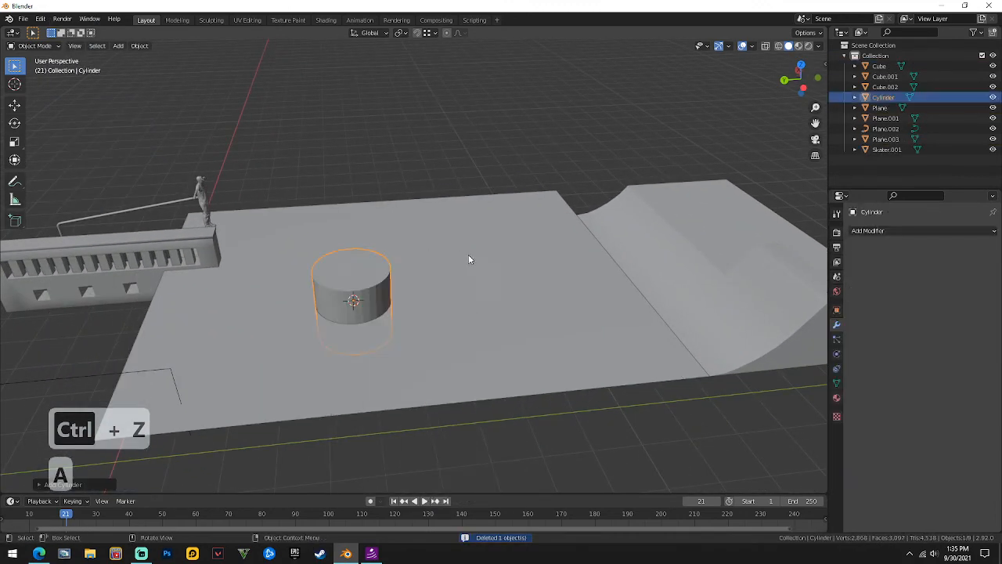
key(s)
click(546, 273)
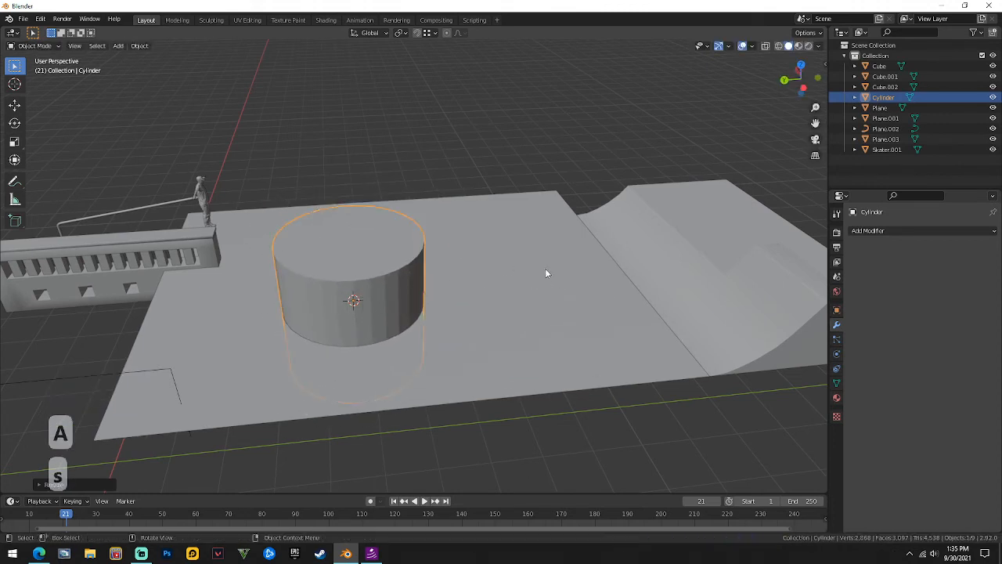
middle_drag(546, 273, 425, 192)
key(s)
key(z)
click(391, 289)
Position the new cylinder on the ground plane along the Y and X axes.
key(g)
key(y)
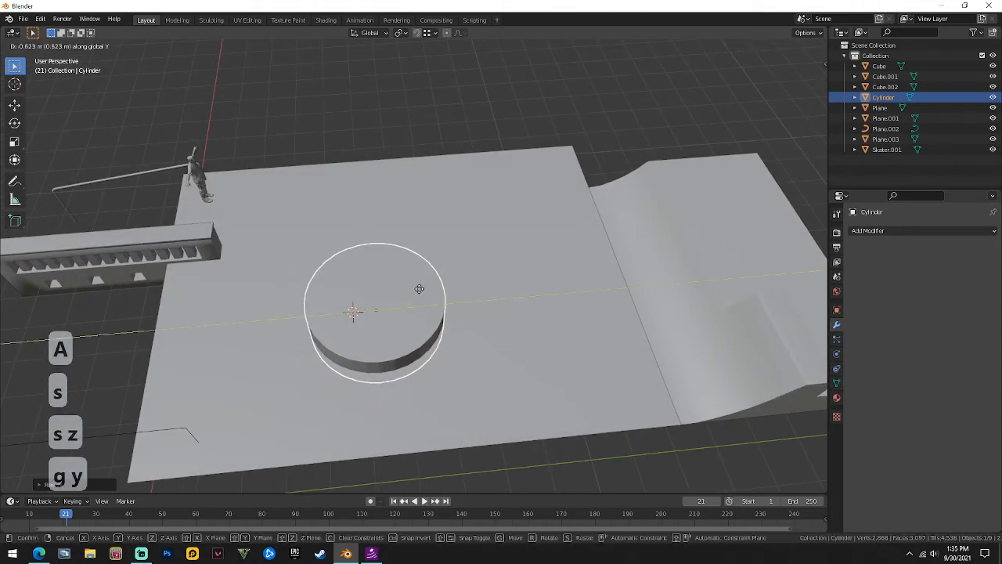
click(438, 294)
key(g)
key(x)
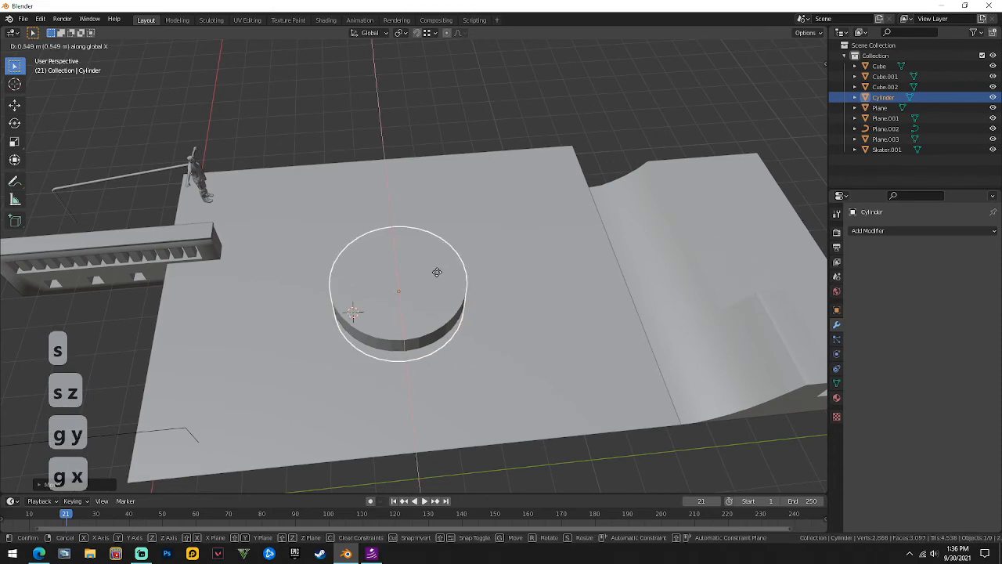
click(427, 266)
middle_drag(427, 266, 476, 321)
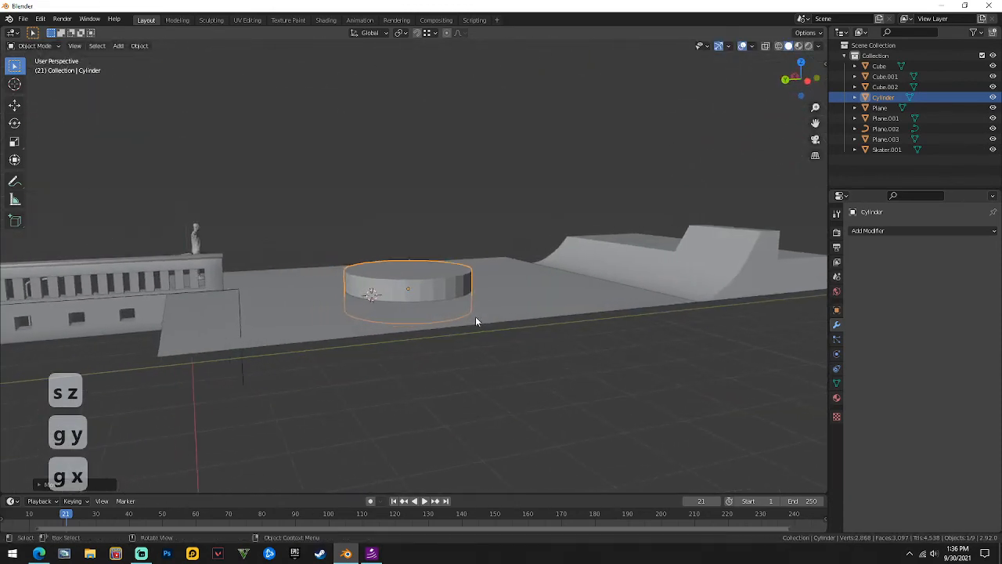
Add a Boolean modifier to the ground plane with the Cylinder as its cutter object.
click(479, 302)
click(892, 228)
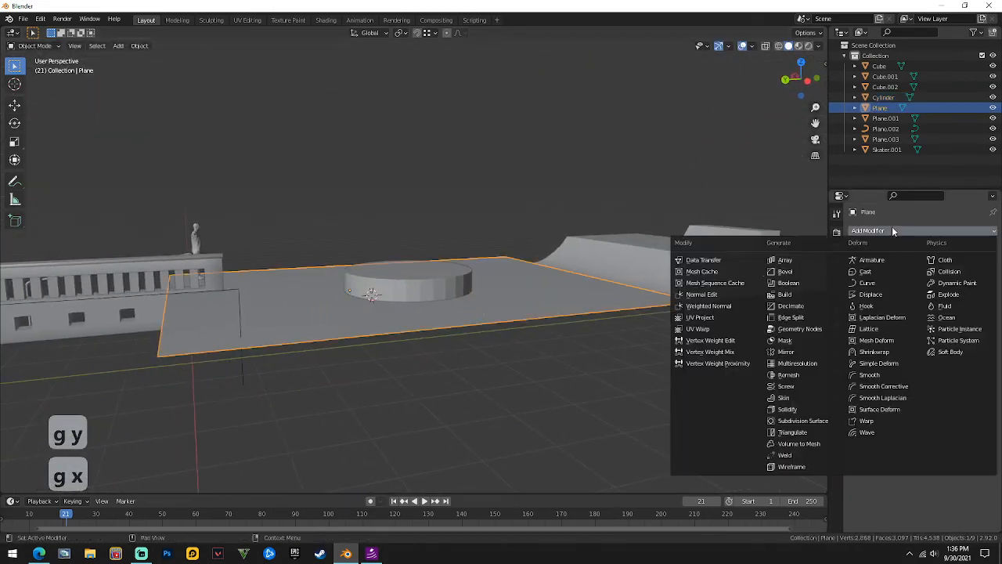
click(799, 286)
middle_drag(597, 320, 658, 309)
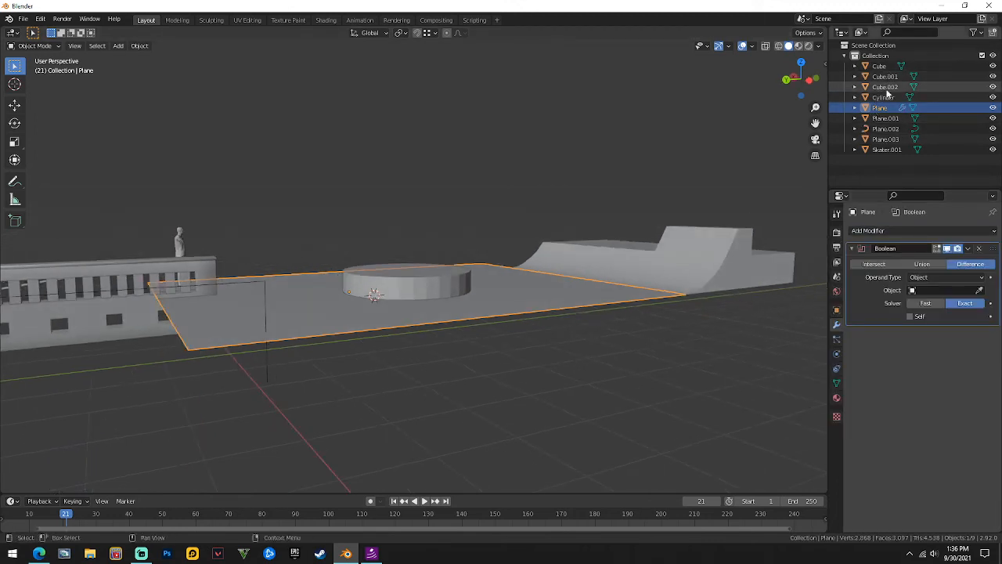
middle_drag(707, 135, 674, 151)
click(953, 291)
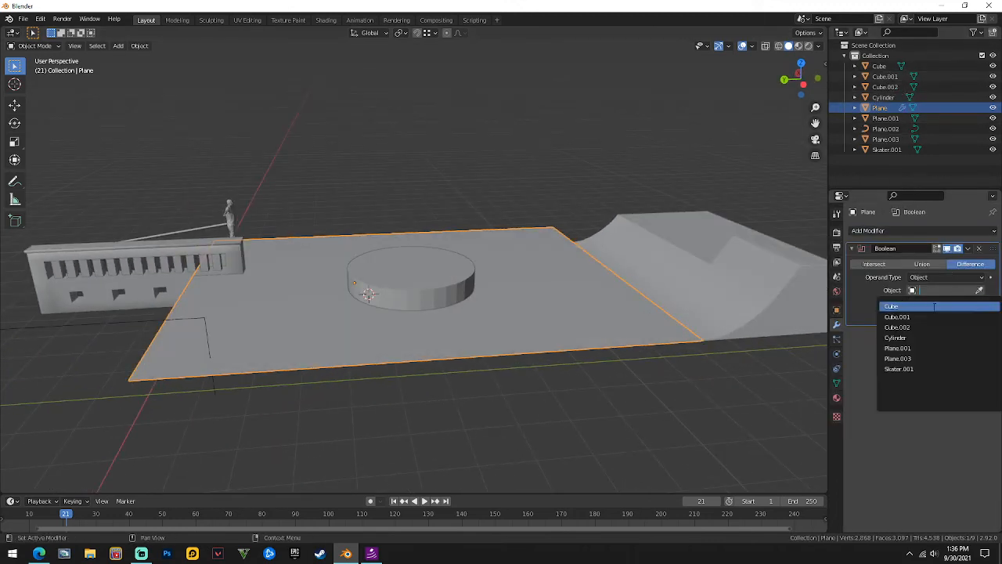
click(916, 337)
Apply the Boolean cut, test it by lifting the cylinder, then undo the apply.
click(971, 248)
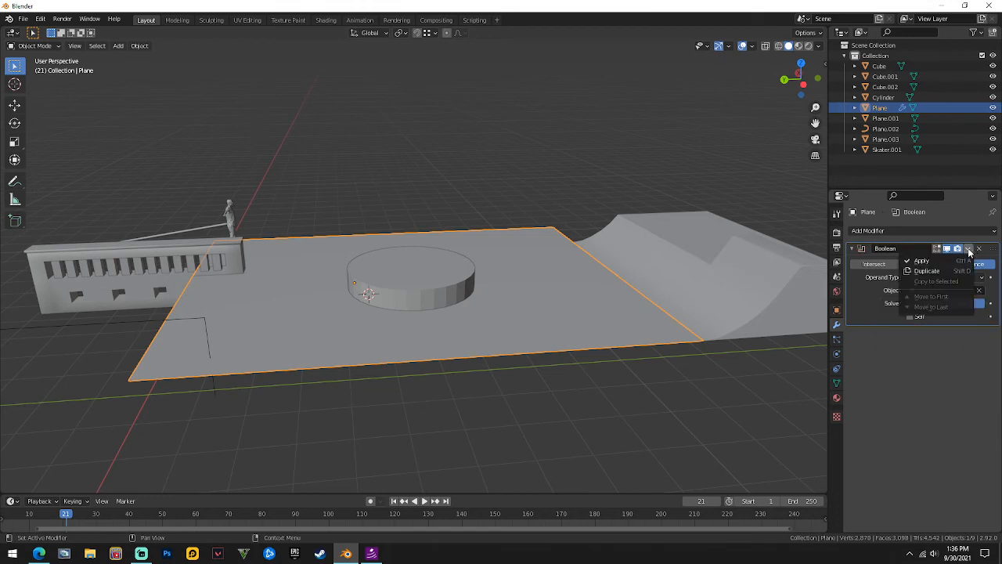
click(912, 260)
click(450, 279)
key(g)
key(z)
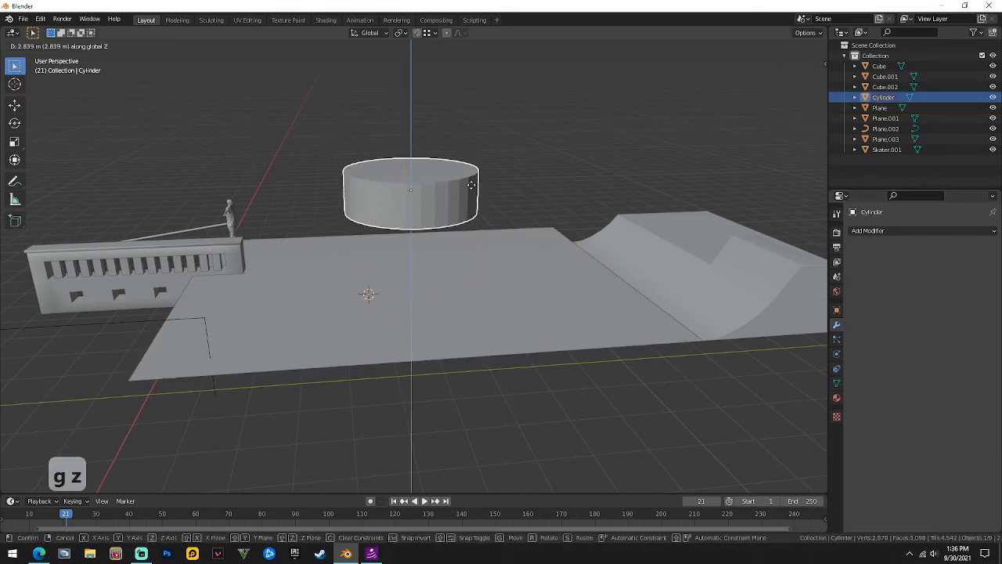
right_click(475, 193)
key(ctrl+z)
key(ctrl+z)
Extrude the plane's face vertically along Z in Edit Mode to give it thickness.
middle_drag(525, 311, 592, 258)
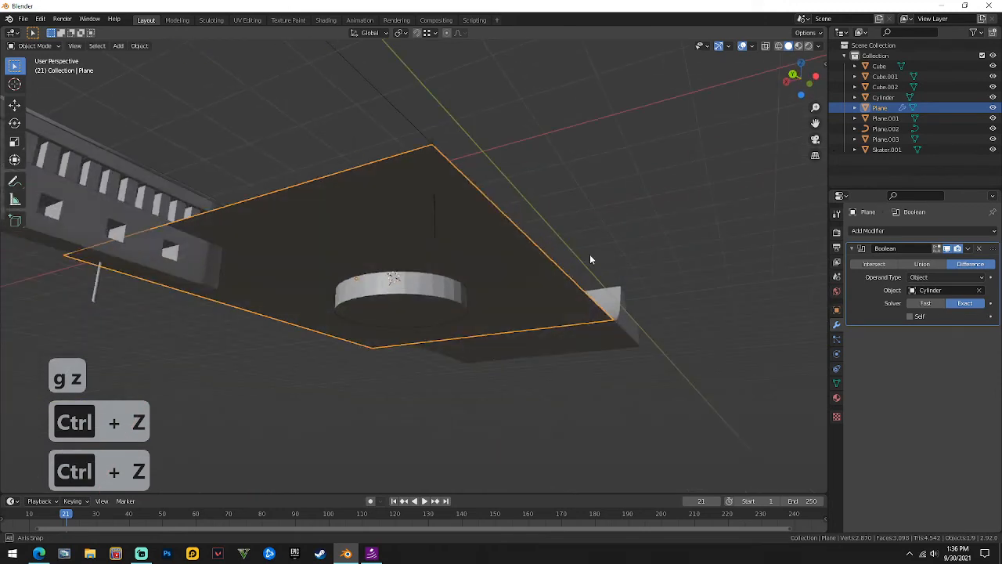
key(Tab)
key(3)
middle_drag(467, 217, 433, 266)
key(e)
key(z)
click(465, 231)
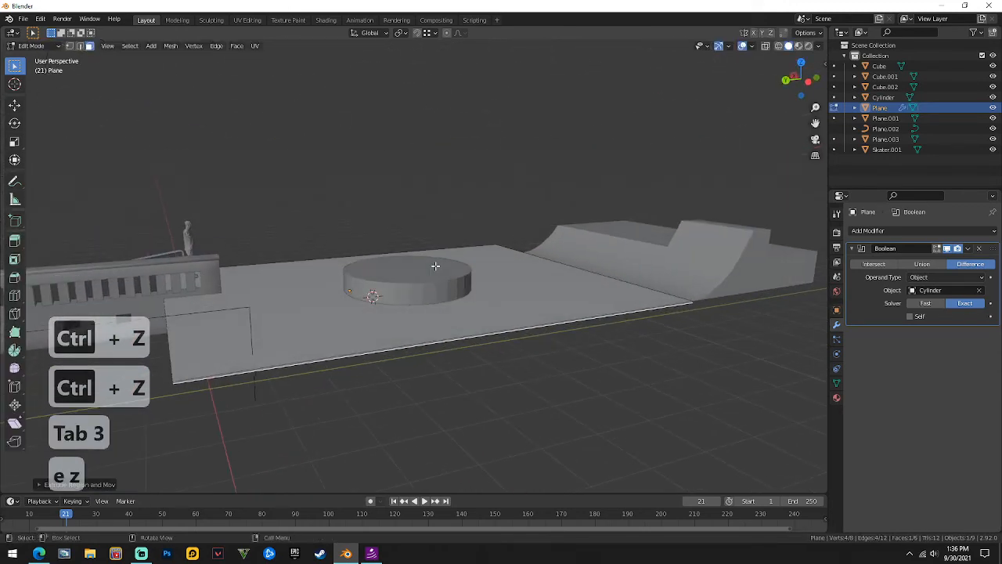
key(Tab)
Inspect the plane's edge and redo the Z extrusion with a slighter thickness.
middle_drag(428, 301, 433, 281)
scroll(433, 279, up, 2)
middle_drag(336, 318, 350, 315)
scroll(350, 315, up, 1)
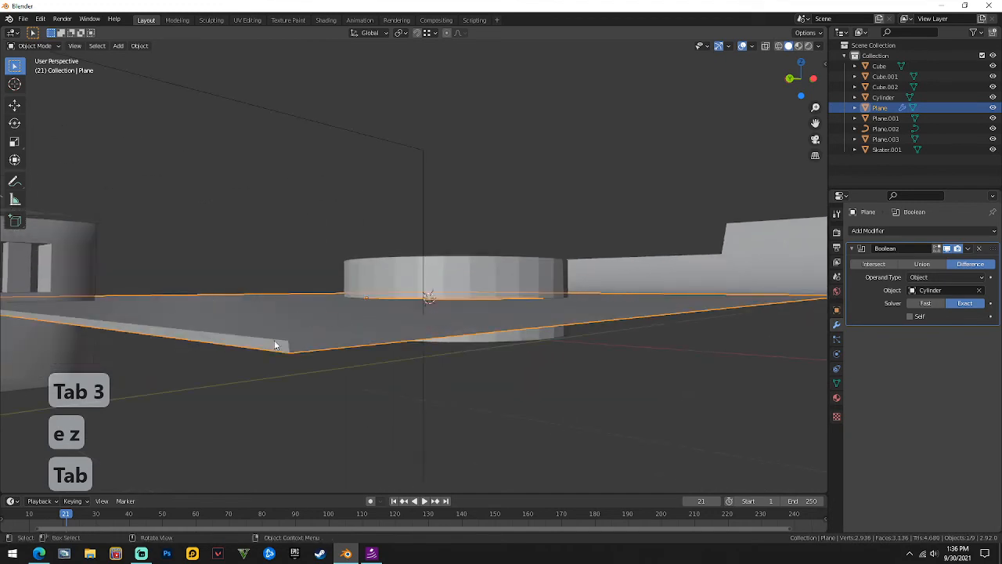
key(ctrl+z)
key(ctrl+z)
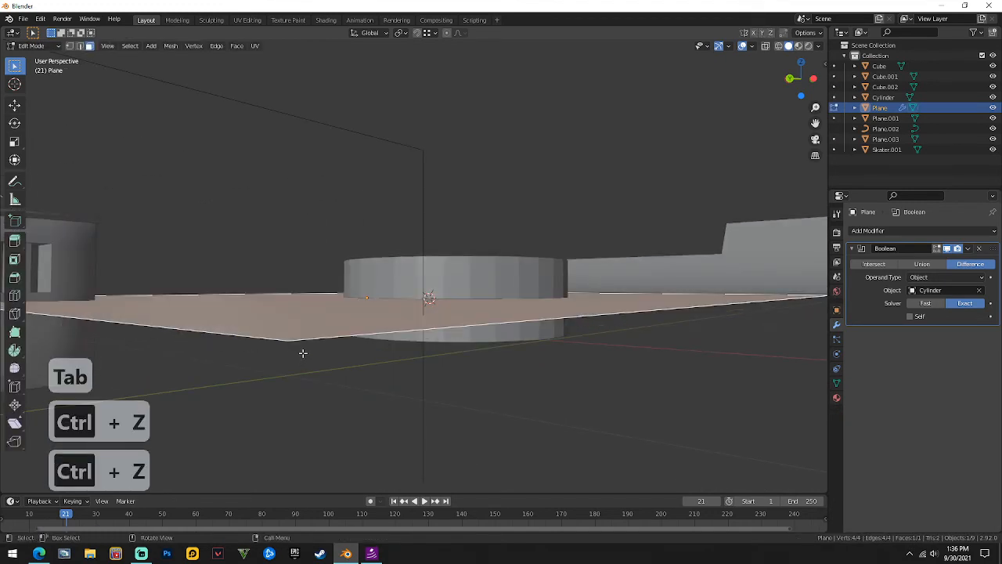
key(e)
key(z)
key(z)
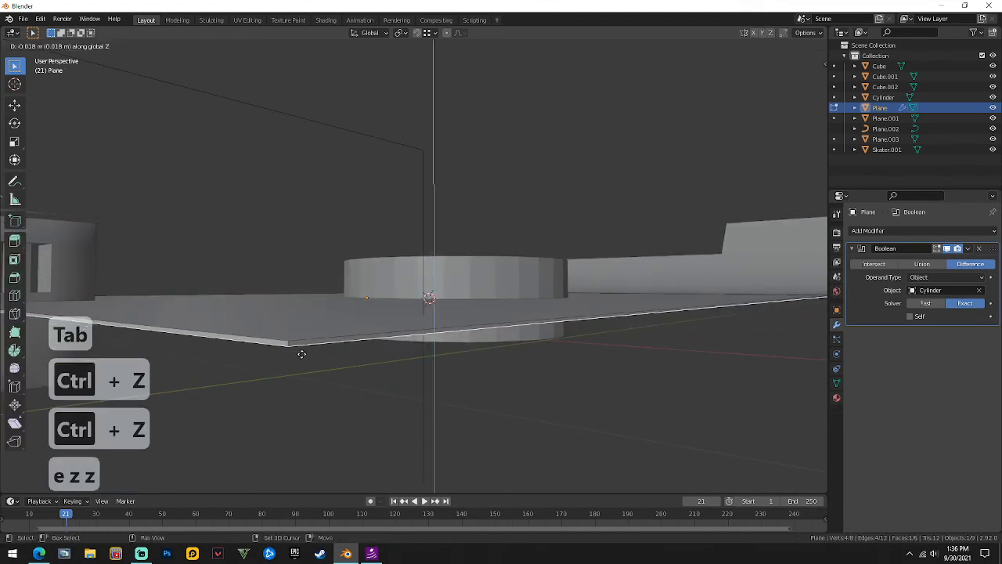
click(303, 351)
middle_drag(303, 352, 448, 279)
key(Tab)
Reselect the ground plane and open its Boolean modifier's options.
click(466, 275)
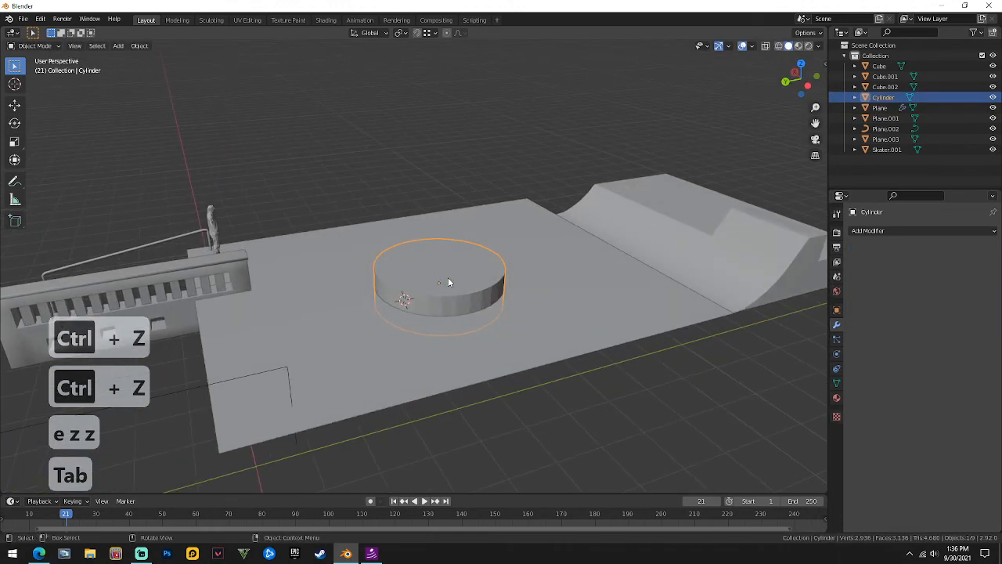
click(543, 328)
click(968, 249)
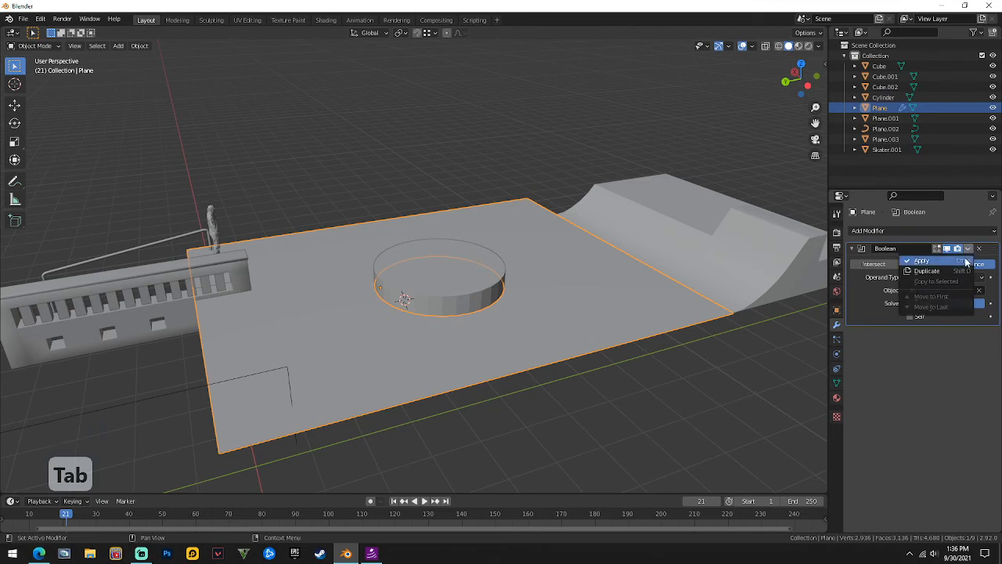
Apply the Boolean modifier, checking the cut by briefly lifting the cylinder.
click(967, 263)
click(468, 274)
key(g)
key(z)
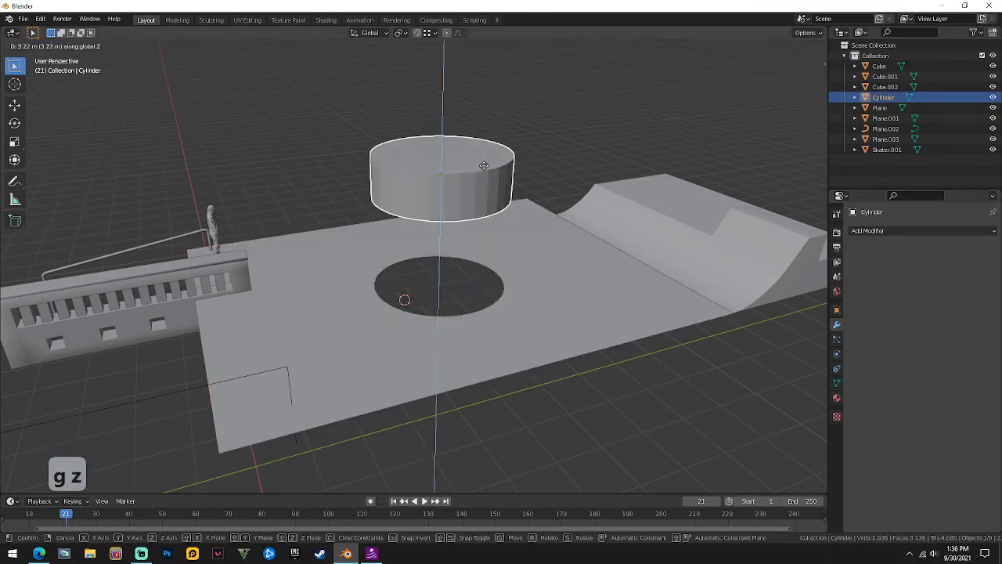
right_click(483, 165)
Delete the Cylinder cutter and inspect the round hole left in the plane.
scroll(480, 195, up, 3)
middle_drag(478, 228, 442, 292)
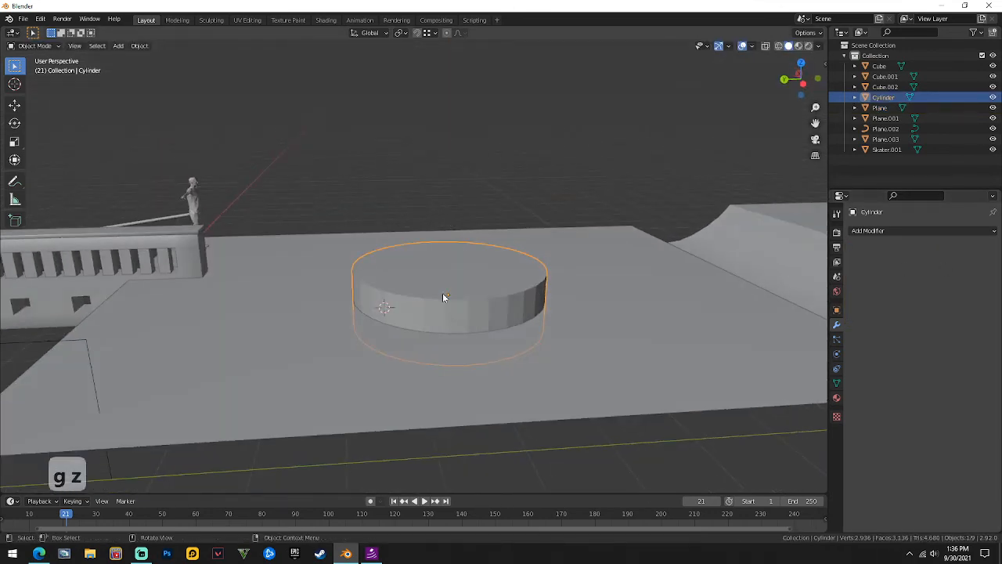
right_click(442, 293)
click(432, 289)
scroll(497, 292, down, 4)
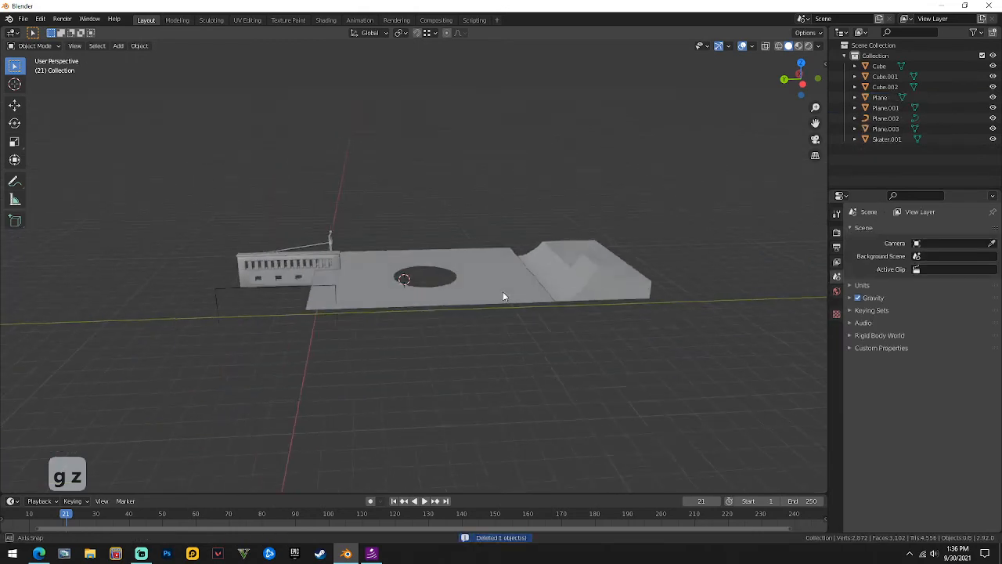
middle_drag(502, 291, 488, 339)
scroll(429, 358, up, 6)
middle_drag(428, 362, 462, 234)
middle_drag(396, 300, 338, 241)
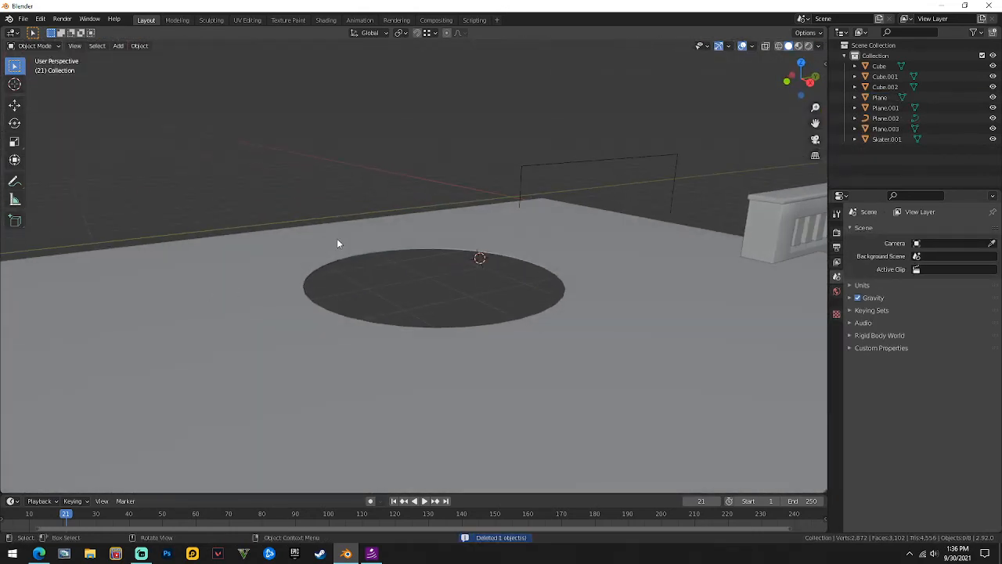
Select the hole's rim in edge mode and fill it with a new face.
click(341, 249)
scroll(368, 286, up, 4)
key(Tab)
key(2)
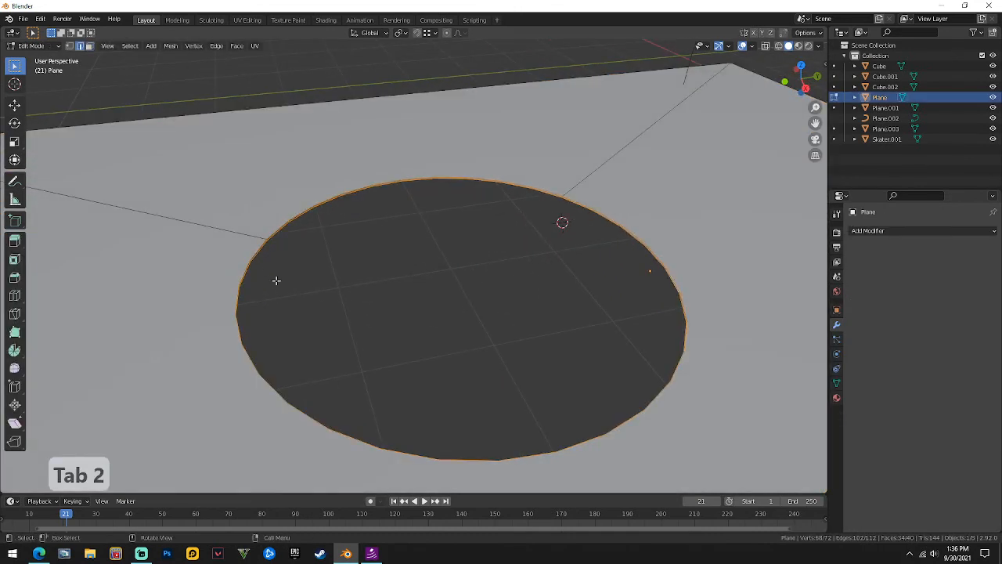
alt+click(246, 254)
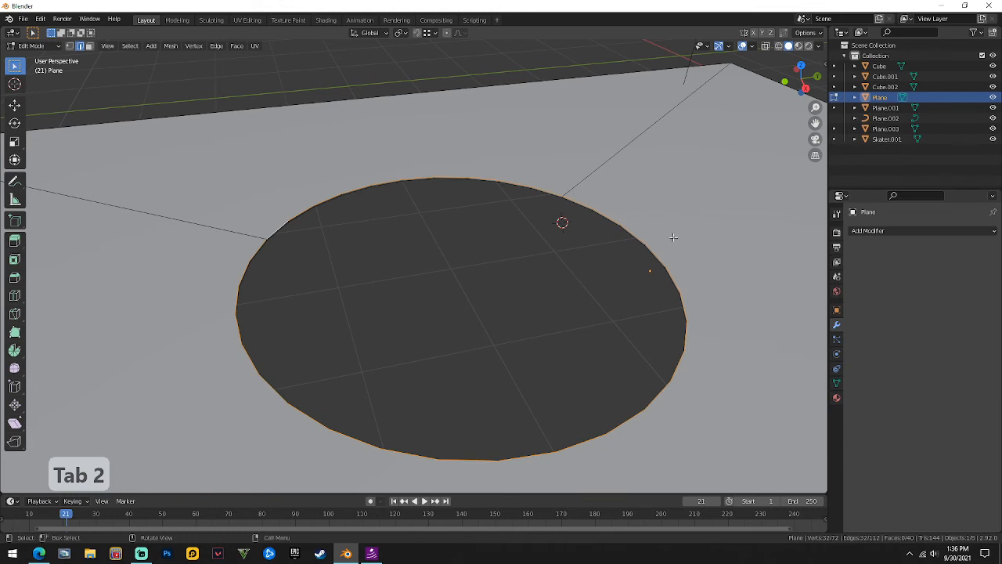
key(f)
key(Tab)
Return to face-select Edit Mode, inspect the filled circle, and deselect the circle face.
middle_drag(556, 252, 509, 265)
key(Tab)
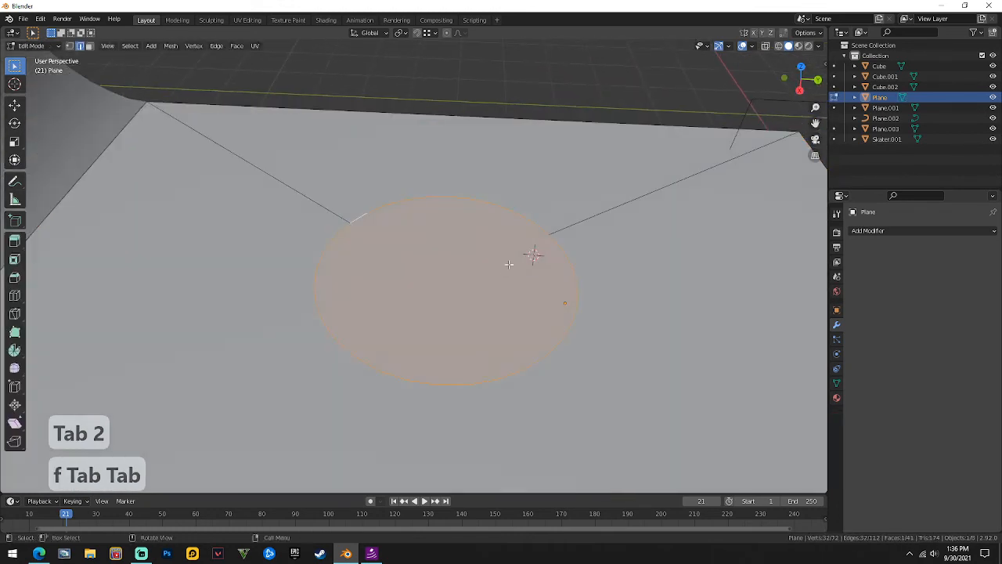
key(3)
scroll(442, 287, down, 3)
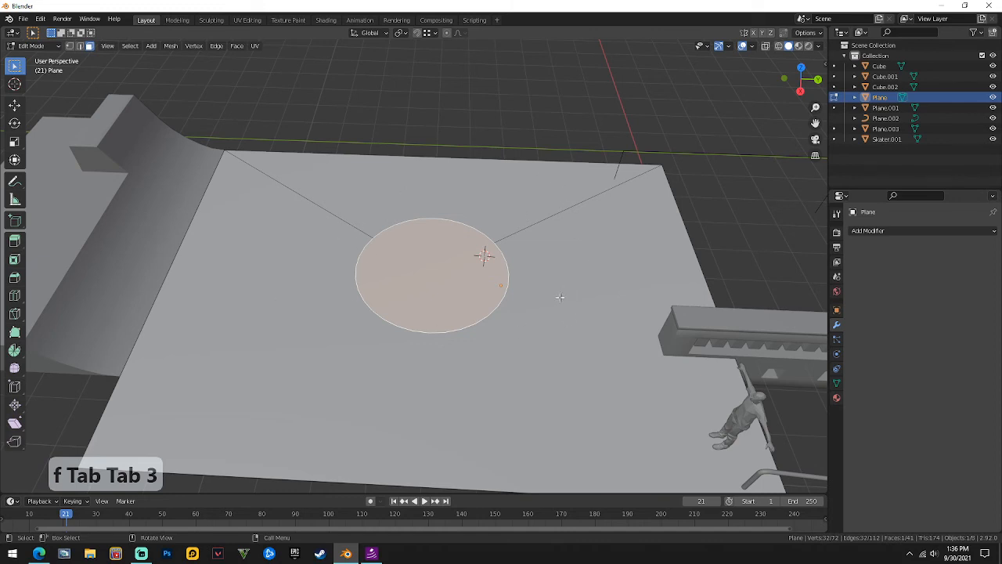
middle_drag(606, 268, 347, 228)
scroll(352, 235, up, 4)
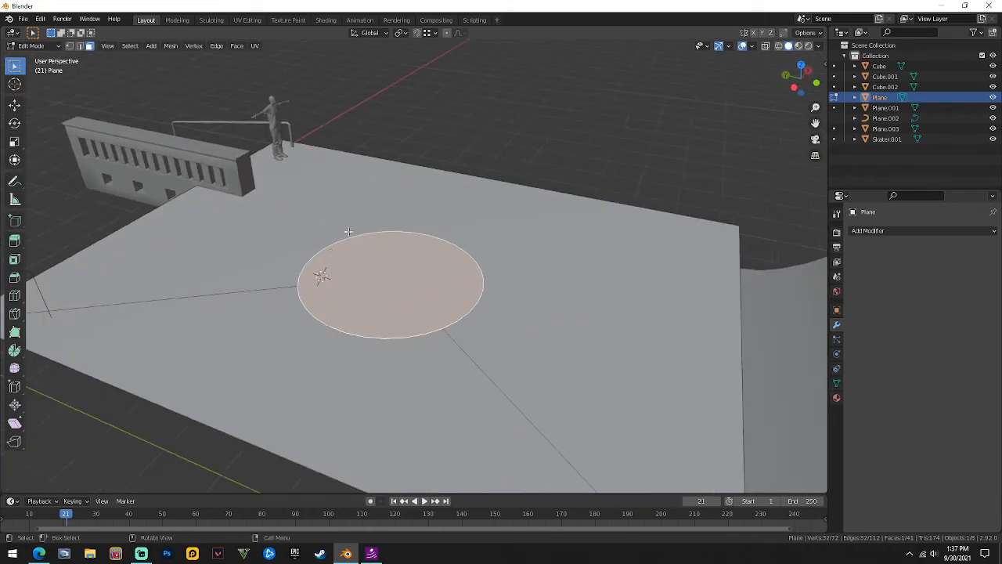
middle_drag(552, 257, 561, 263)
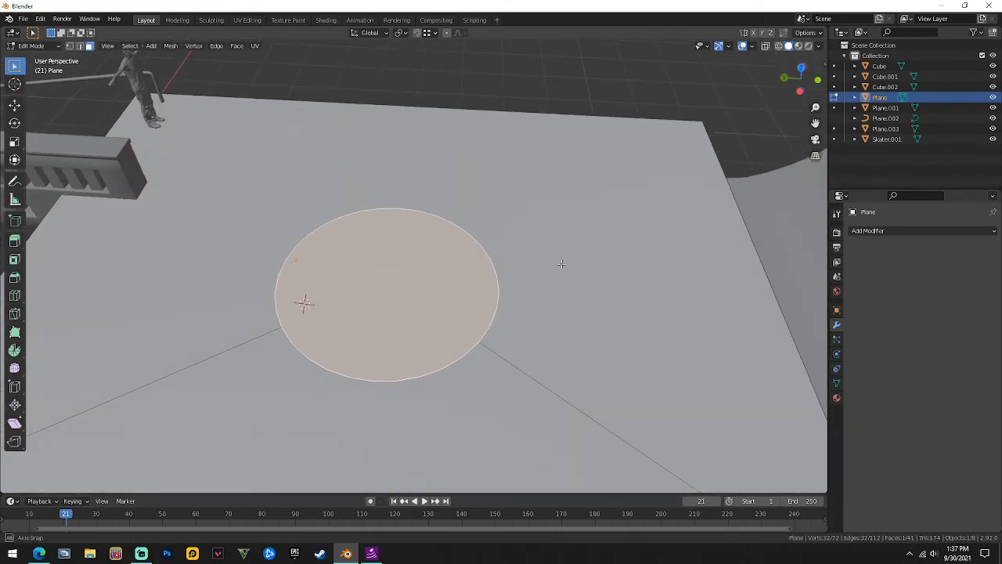
shift+middle_drag(805, 179, 724, 256)
scroll(436, 269, up, 3)
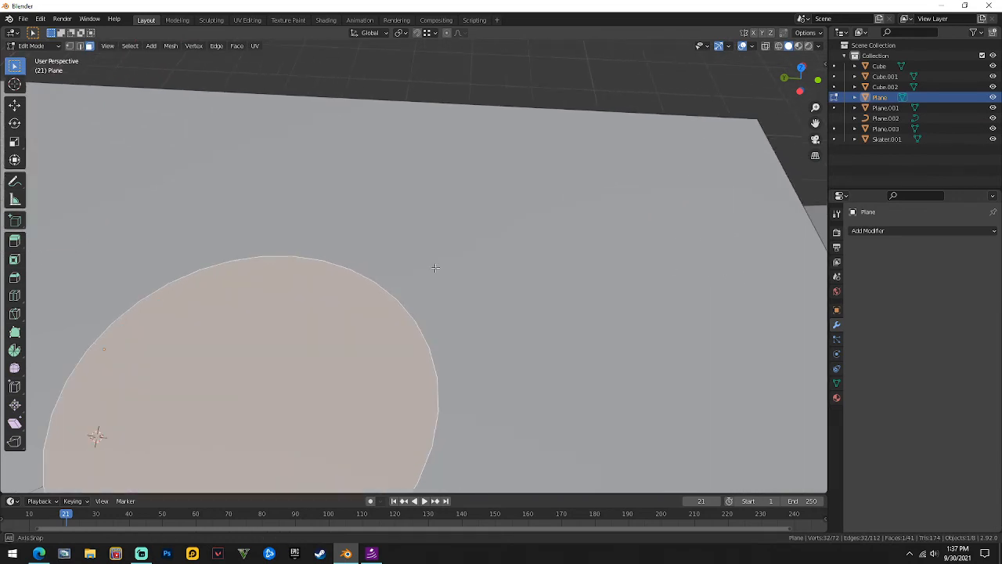
middle_drag(436, 268, 437, 273)
key(Tab)
scroll(442, 123, down, 1)
middle_drag(443, 124, 452, 142)
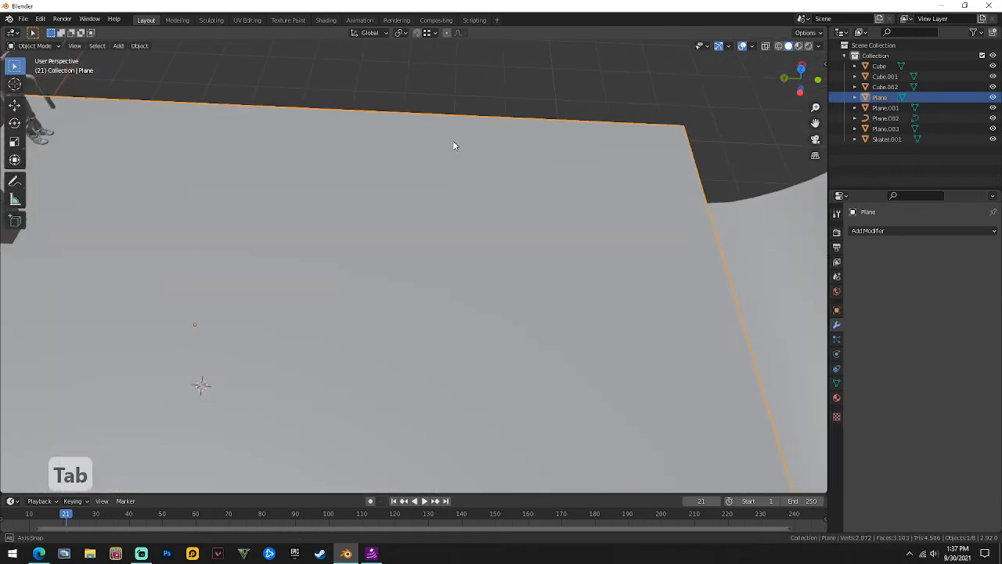
key(Tab)
click(462, 91)
Start a knife cut from the circle toward the plane's edge, then cancel it.
key(f)
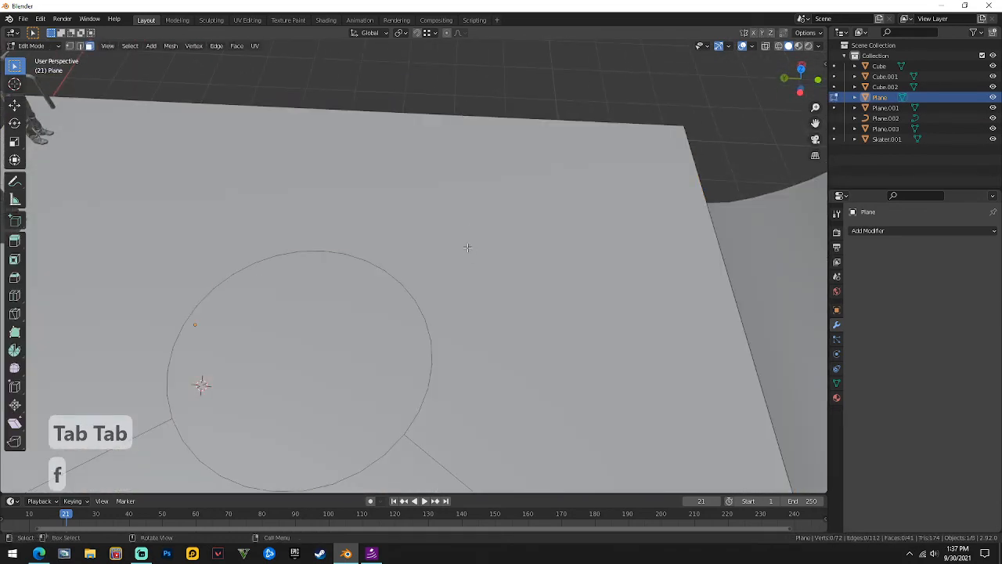
key(k)
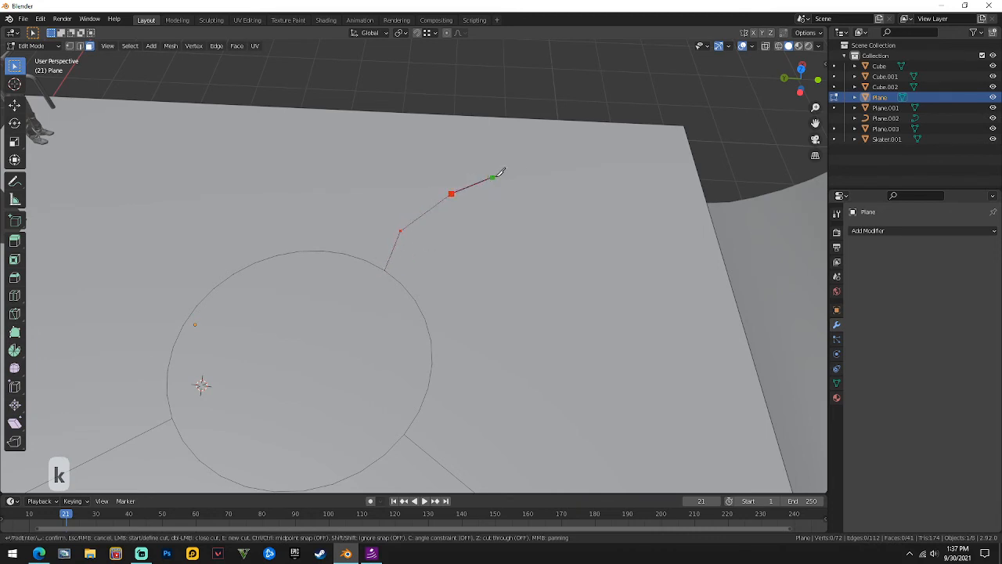
click(570, 172)
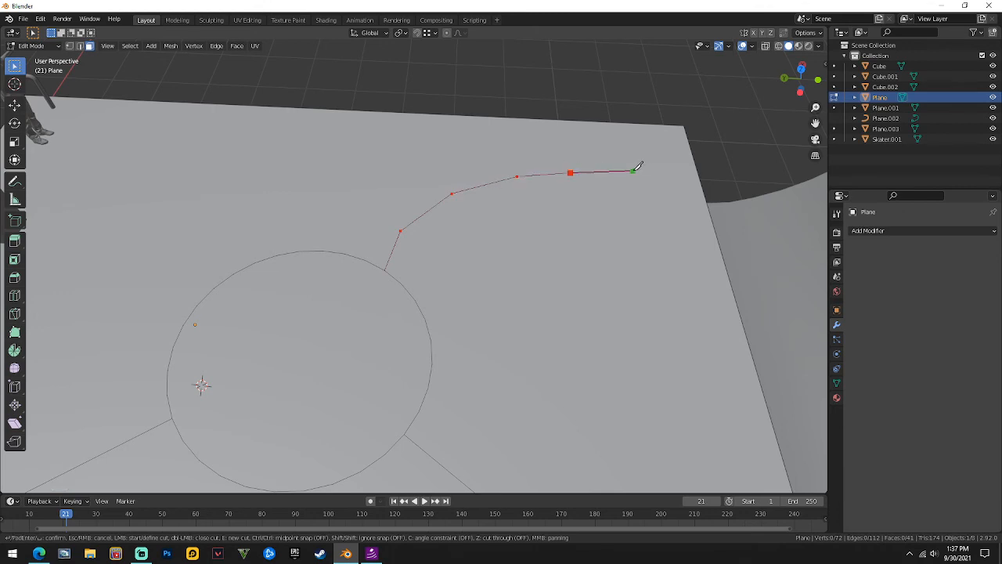
click(697, 169)
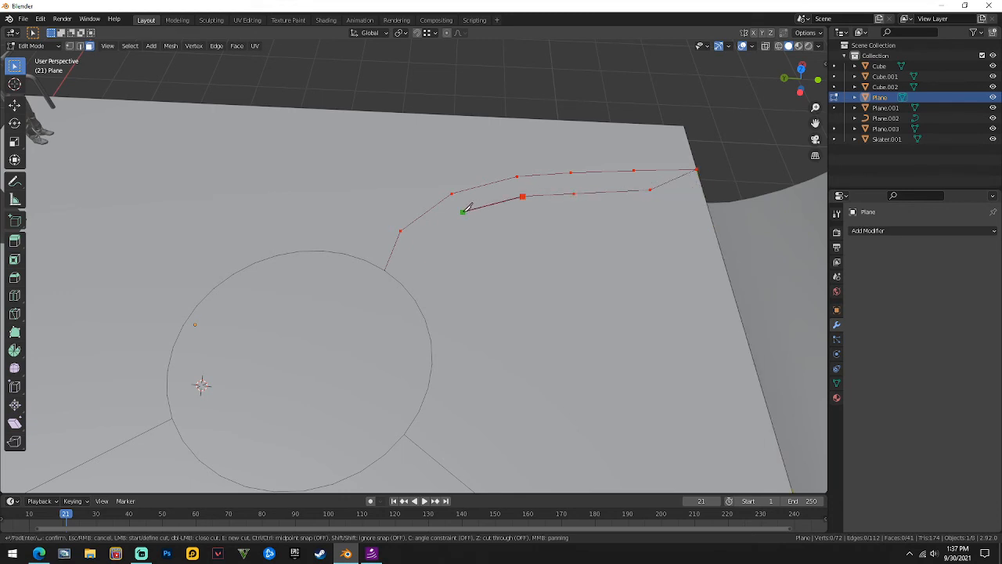
click(385, 271)
key(Escape)
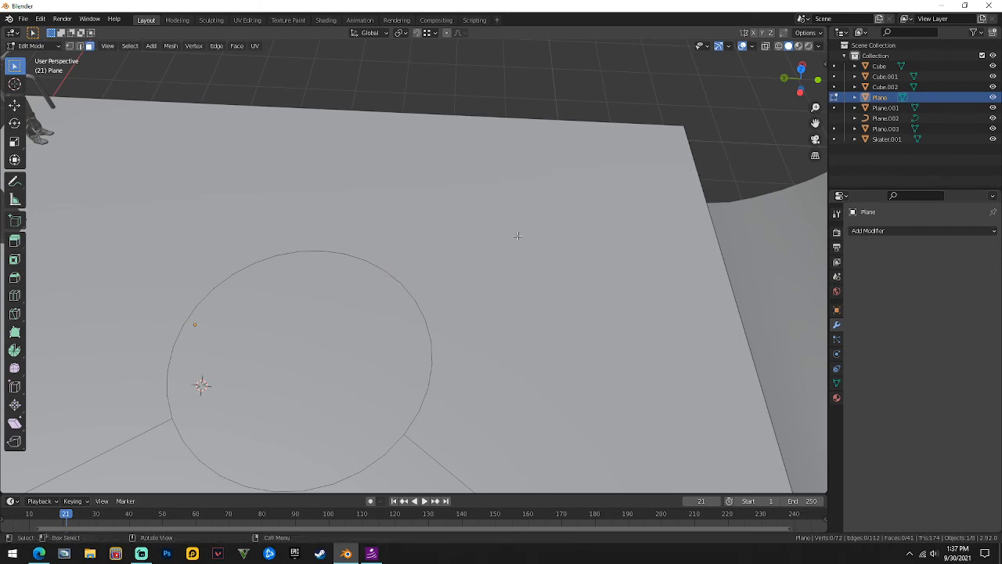
Undo back to the filled circle and clear the face selection.
key(ctrl+z)
click(391, 269)
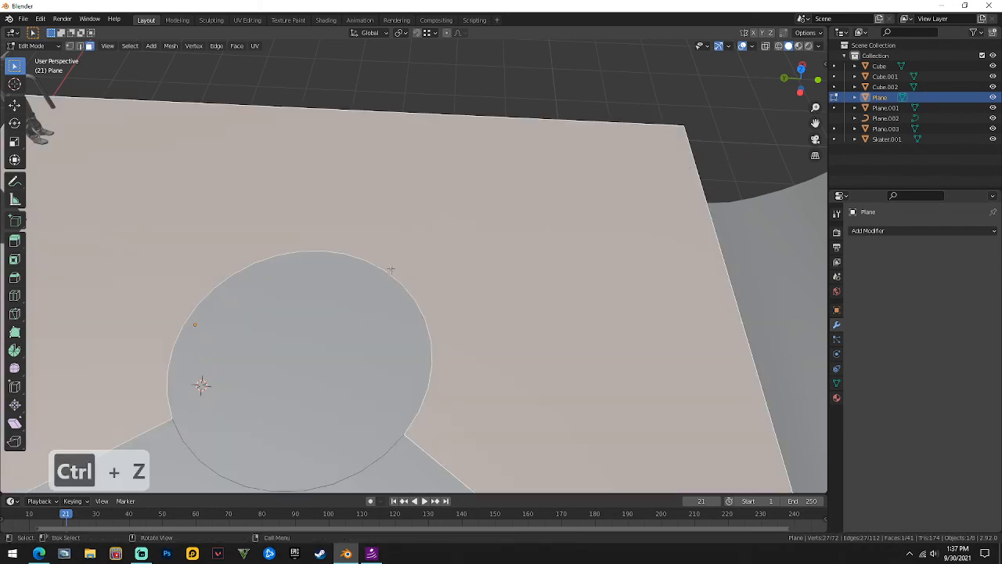
middle_drag(423, 250, 497, 226)
click(509, 110)
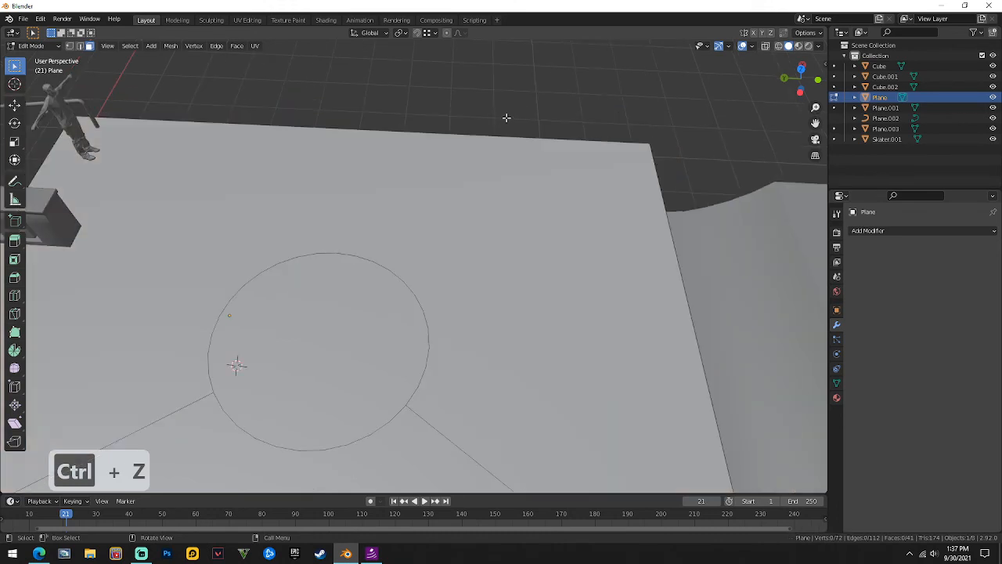
Knife-cut a line from the circle's rim to the ground's edge and select the resulting strip face.
key(k)
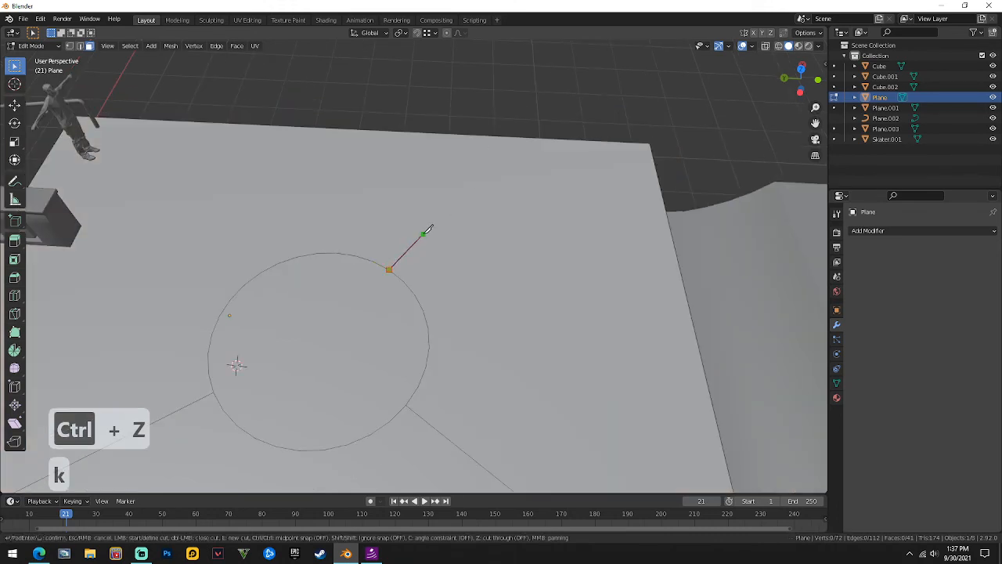
click(422, 233)
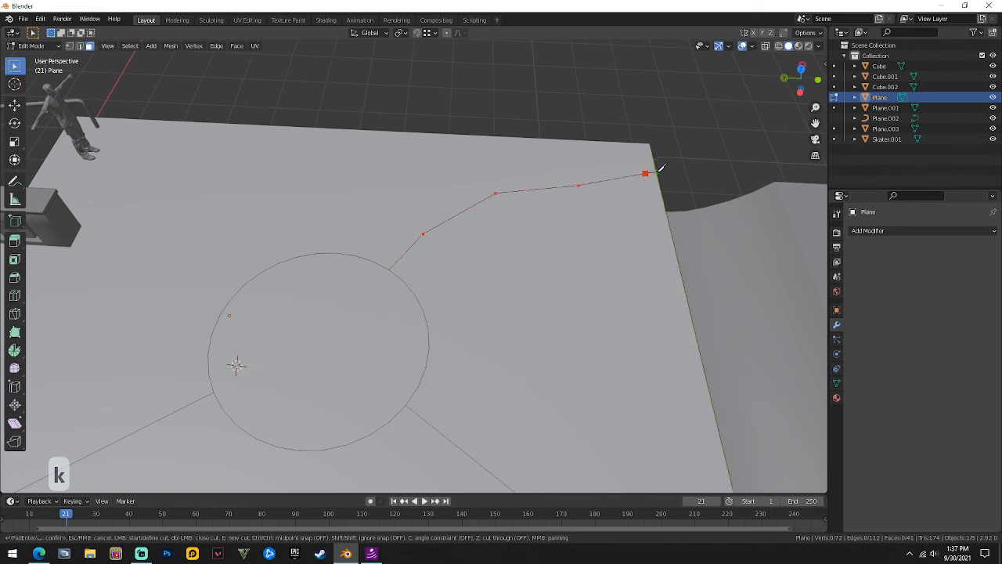
click(611, 207)
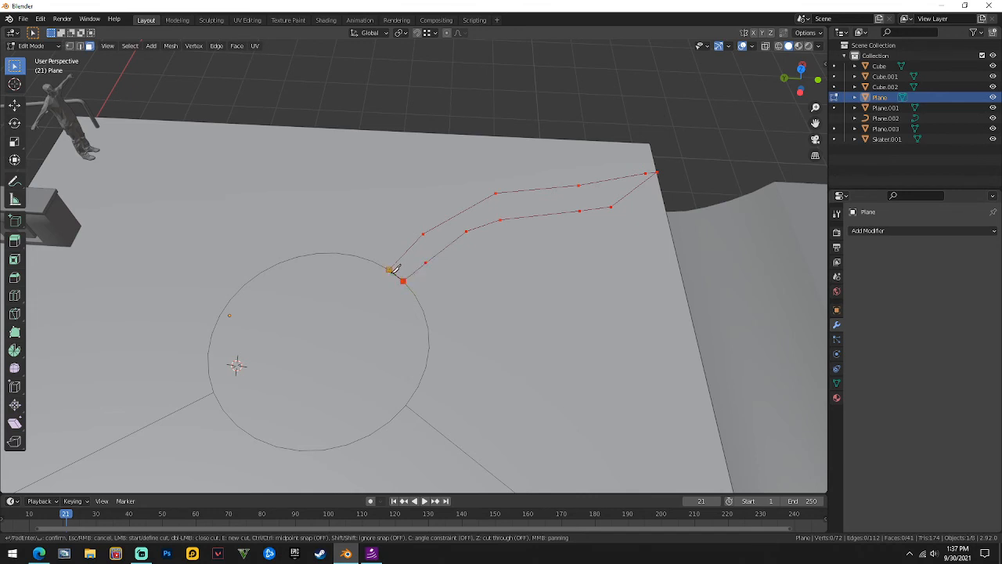
key(Return)
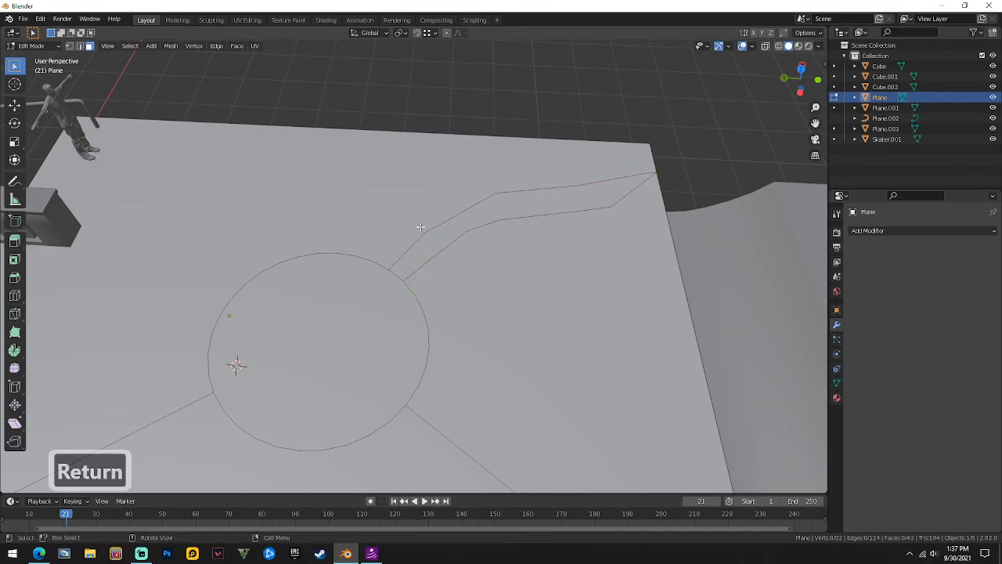
key(3)
click(454, 225)
middle_drag(454, 224, 496, 161)
Separate the knife-cut strip into its own object, then undo the separation.
key(p)
click(472, 197)
key(Tab)
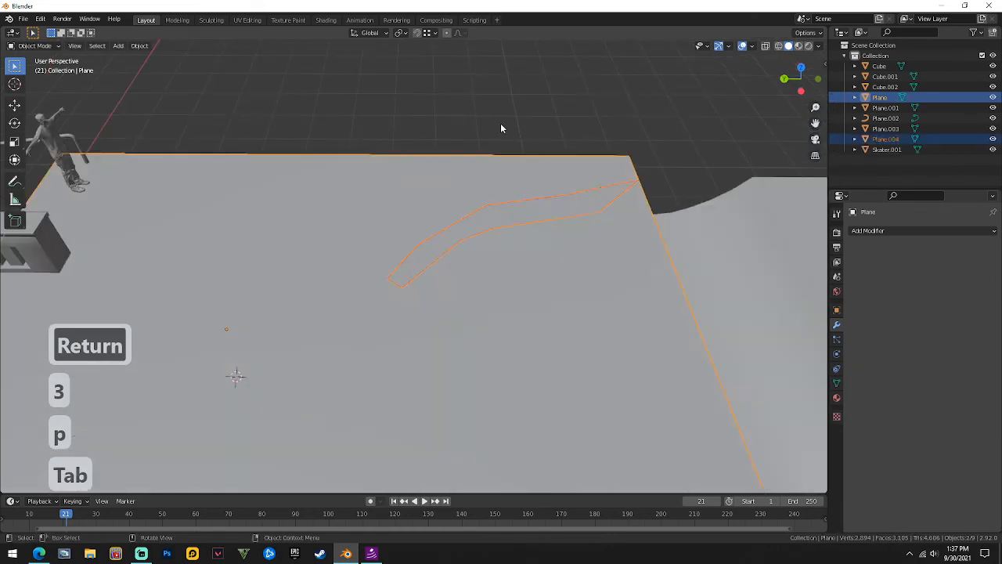
click(506, 213)
middle_drag(506, 213, 452, 167)
key(ctrl+z)
key(ctrl+z)
key(ctrl+z)
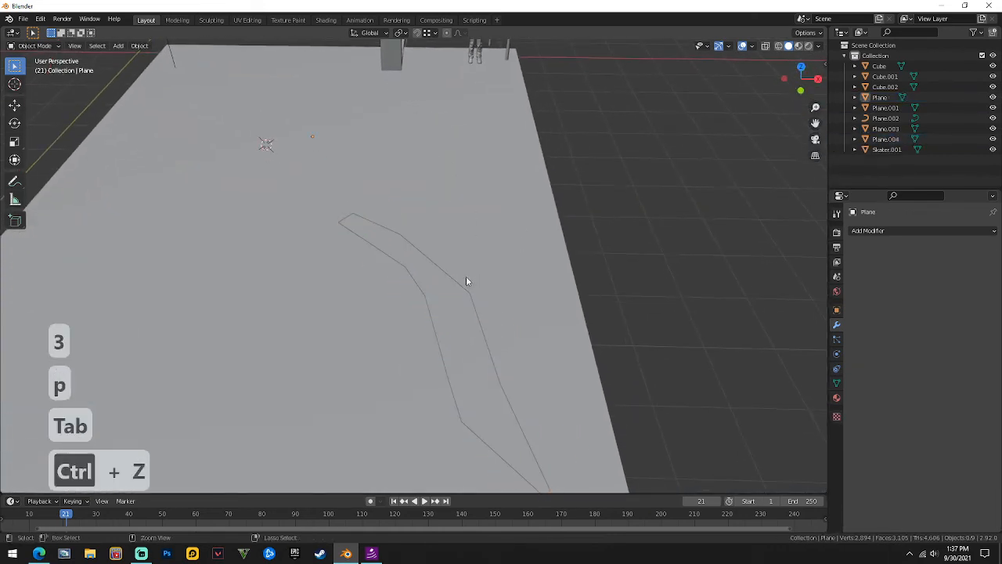
key(Tab)
key(ctrl+z)
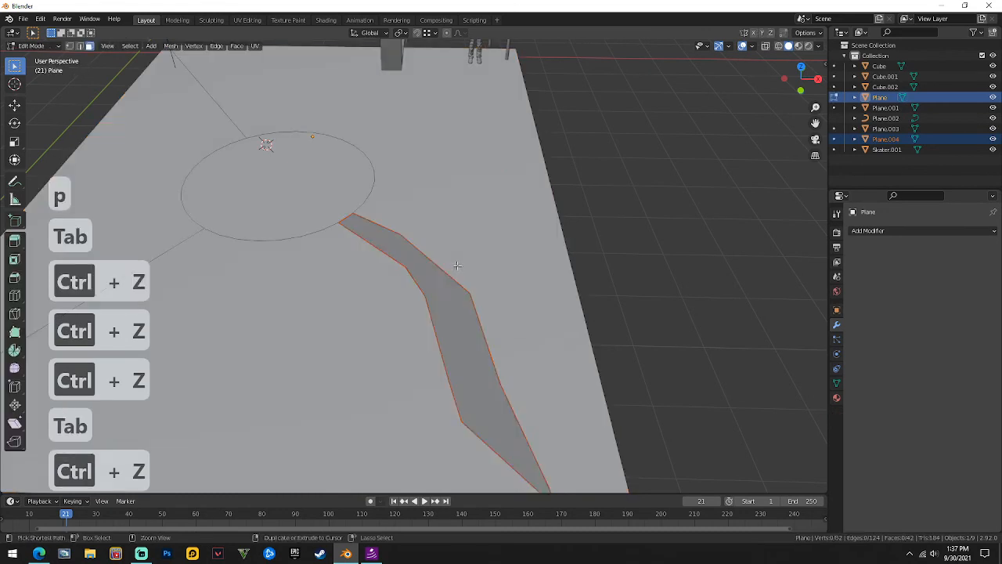
key(ctrl+z)
key(Tab)
middle_drag(457, 264, 504, 258)
key(Tab)
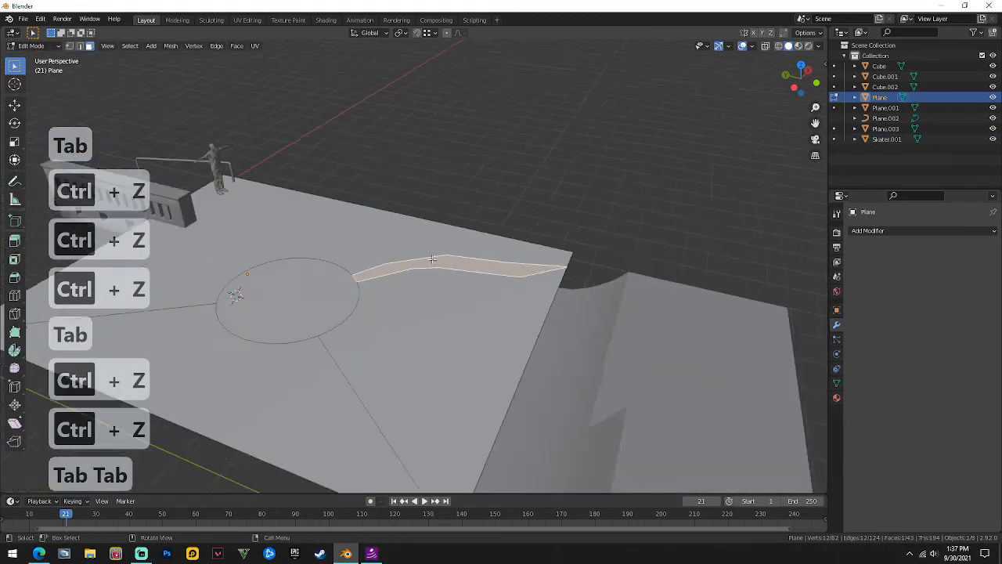
Test-select the circle, triangle and strip faces, keep the large upper-left face, and show Material Properties.
click(352, 325)
shift+click(387, 286)
shift+click(389, 271)
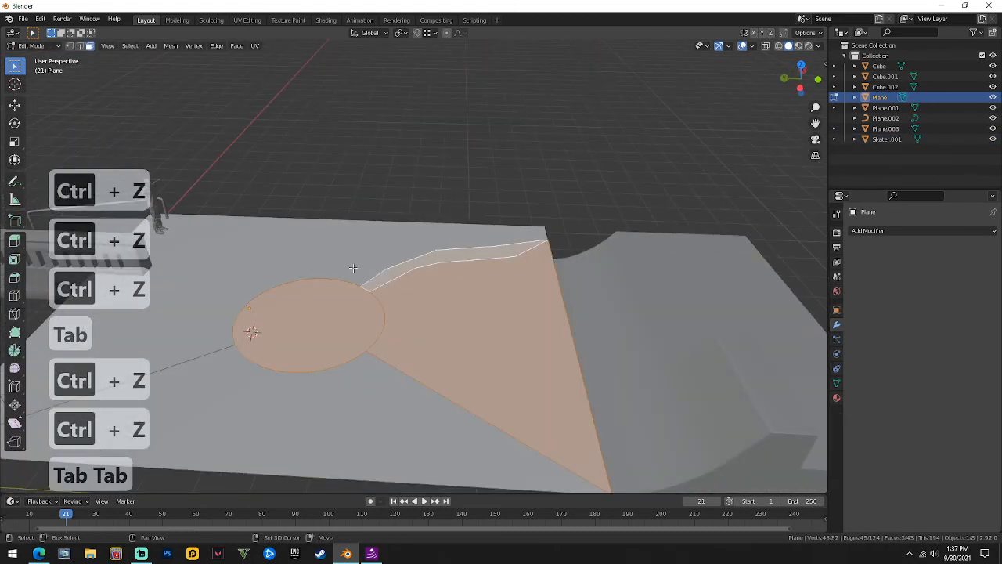
shift+click(353, 268)
shift+click(420, 292)
shift+click(375, 263)
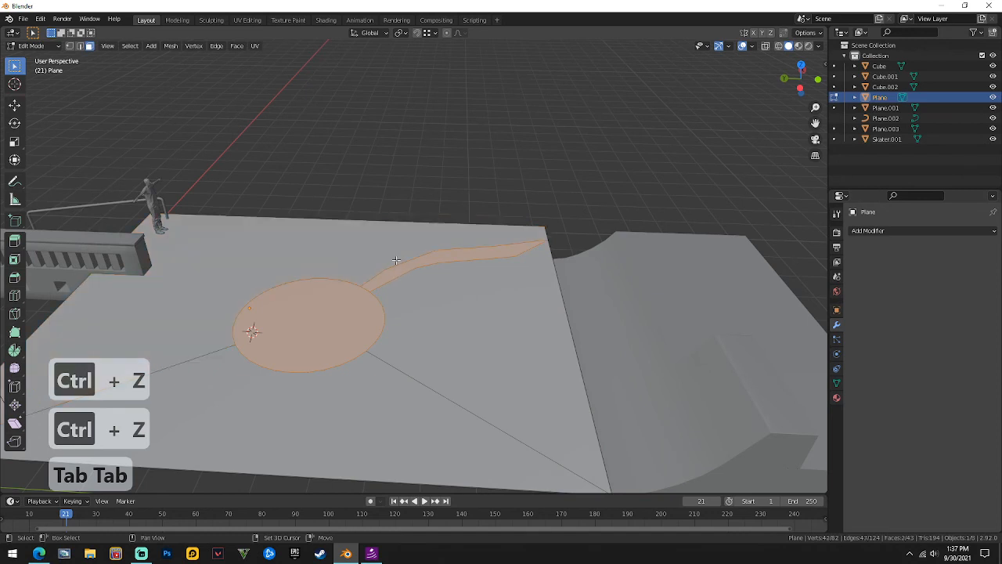
shift+click(314, 327)
shift+click(395, 277)
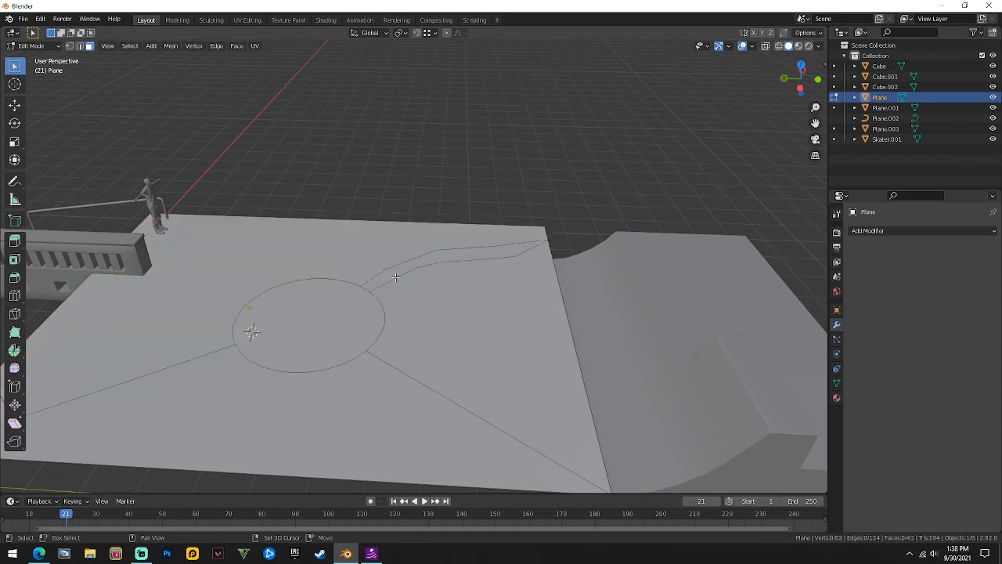
click(117, 310)
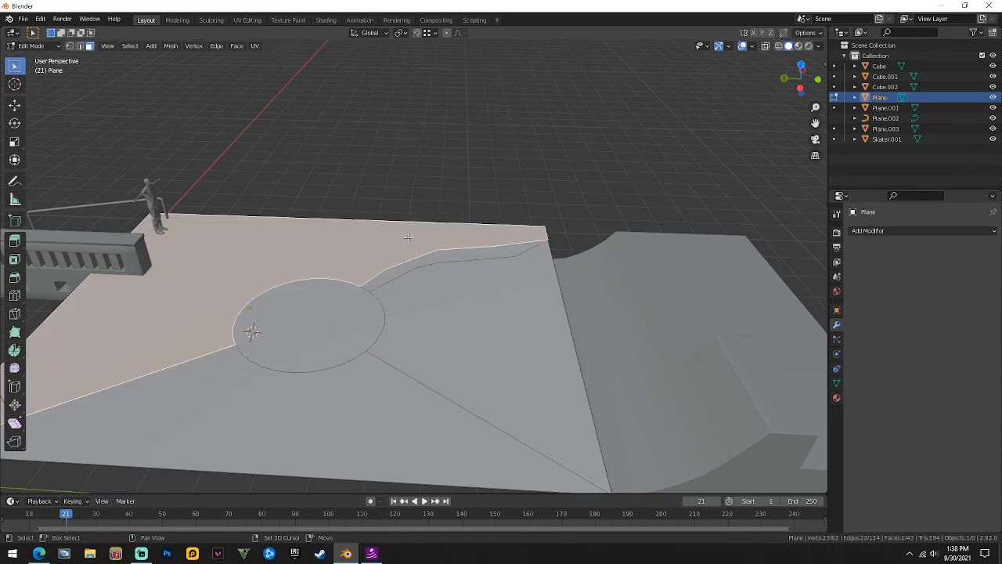
click(835, 397)
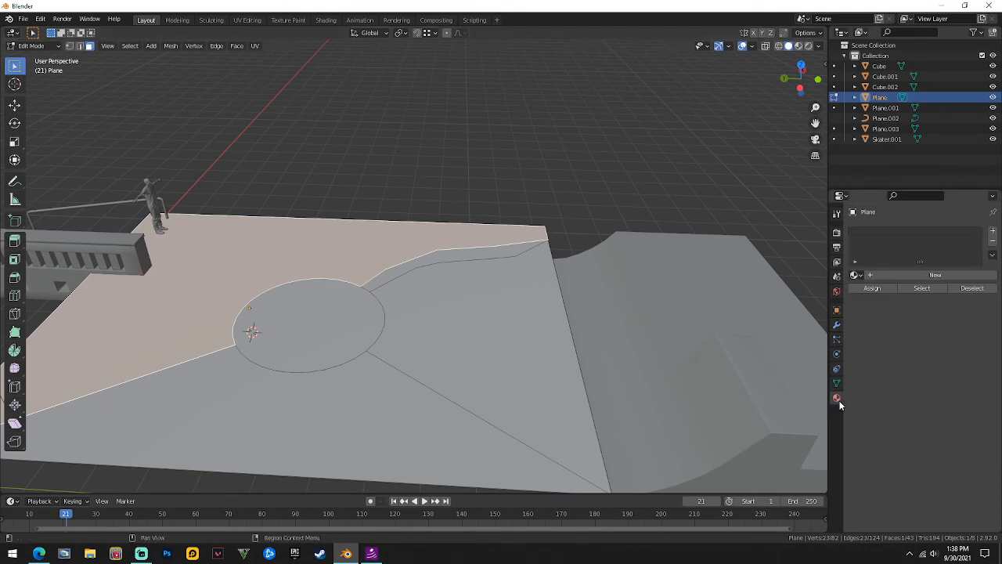
Create a new material named 'middle' for the circle face.
click(294, 320)
click(894, 275)
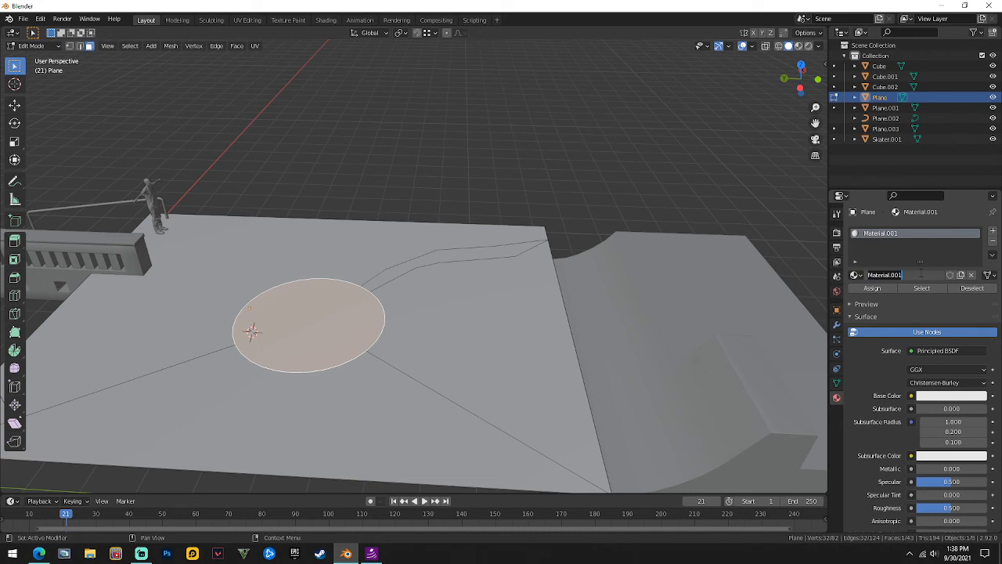
text(middle)
key(Return)
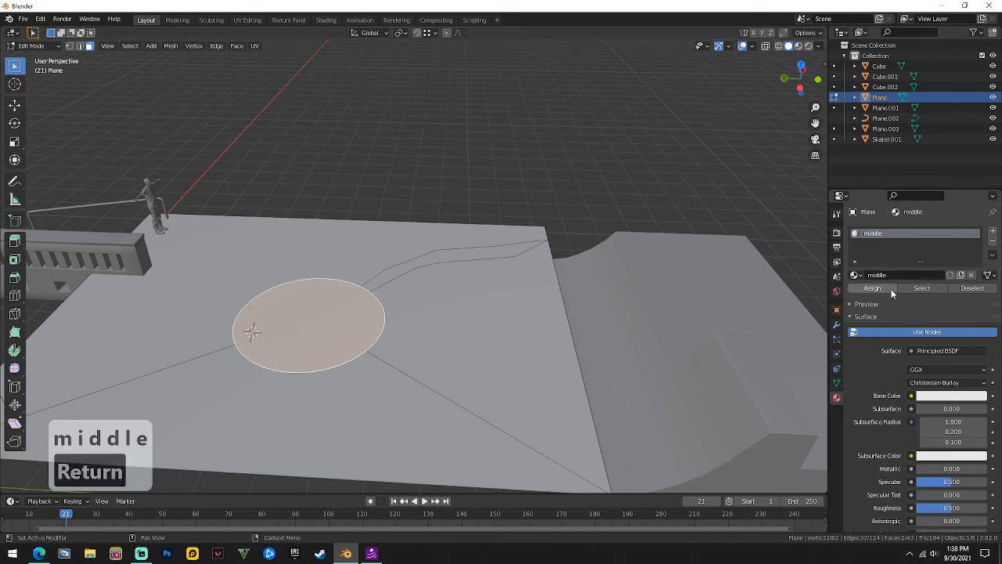
Select the curved strip face and add a second material slot with a new material named 'ray'.
click(422, 269)
click(428, 260)
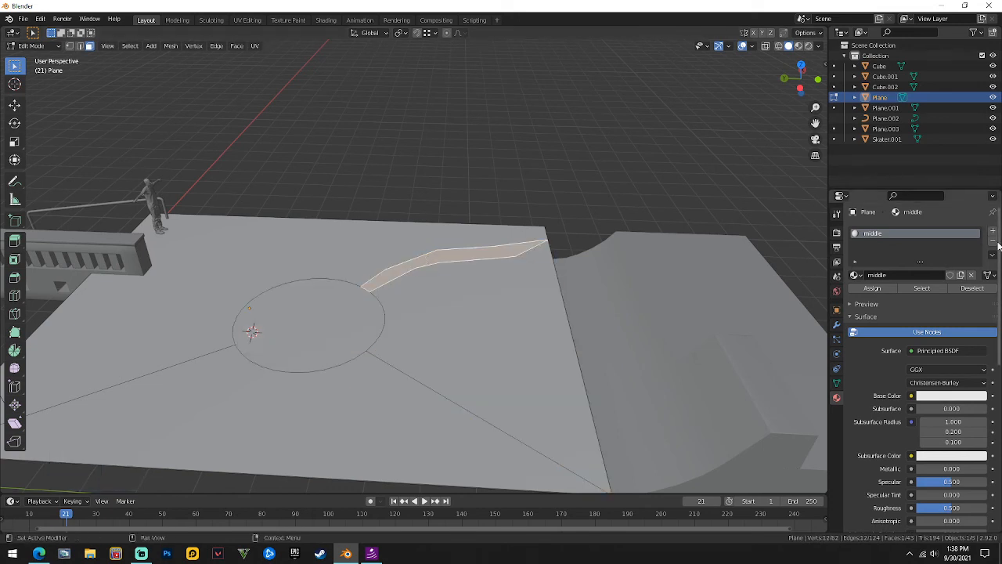
click(992, 232)
click(906, 294)
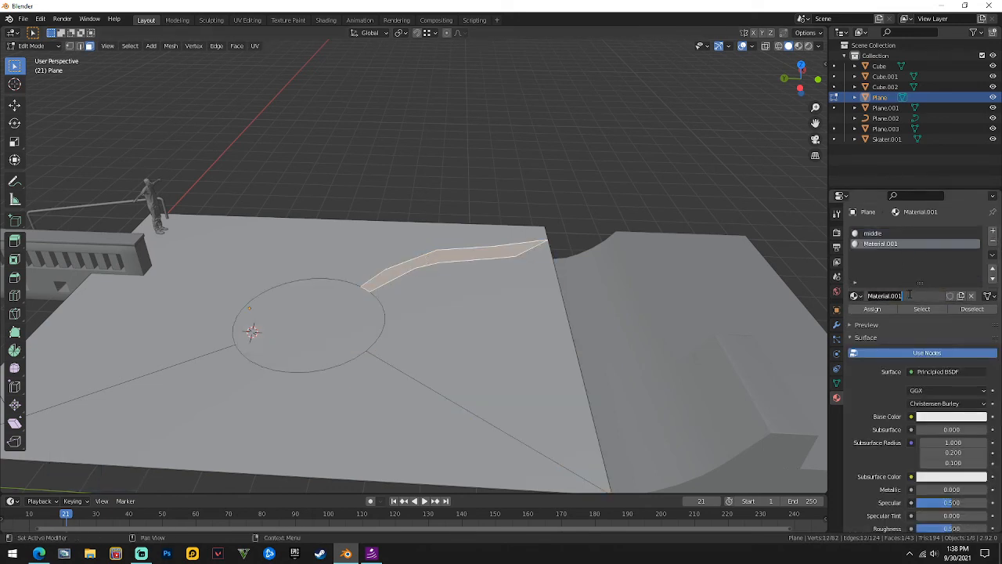
text(ray)
key(Return)
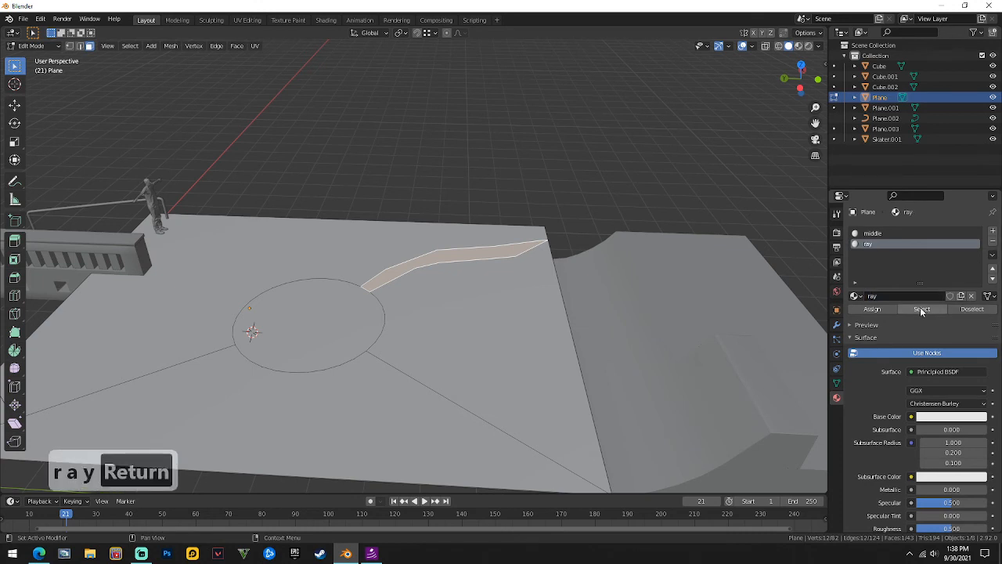
click(320, 245)
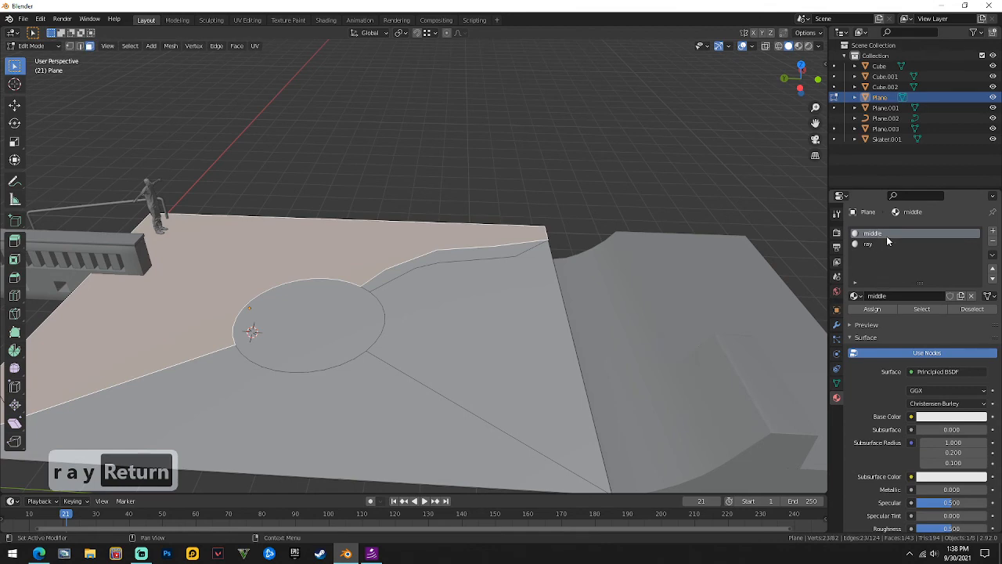
scroll(405, 134, down, 4)
key(Tab)
key(Tab)
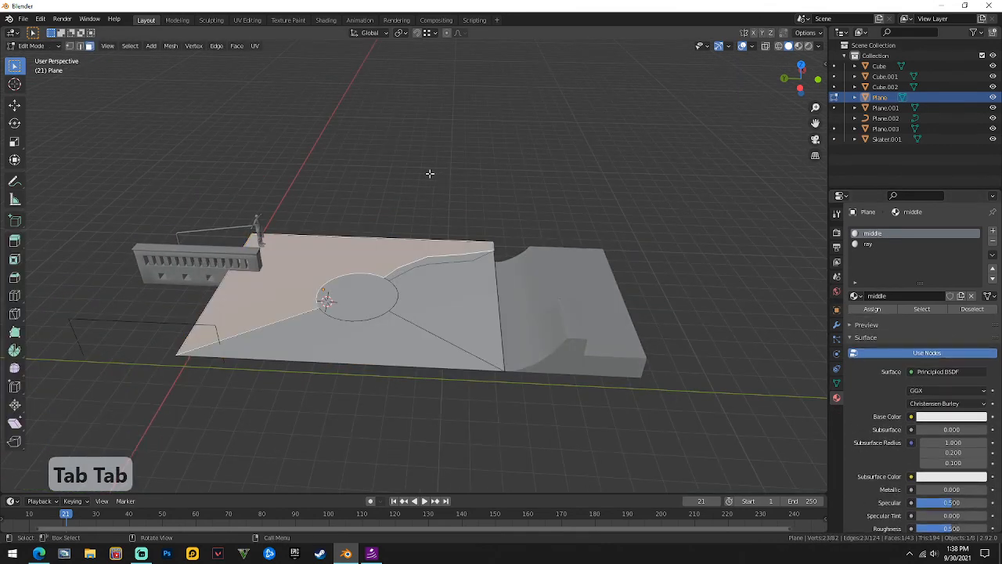
key(Tab)
In Plane.003, duplicate the top edge and move the copy straight down.
click(357, 214)
scroll(359, 217, up, 4)
middle_drag(359, 217, 452, 262)
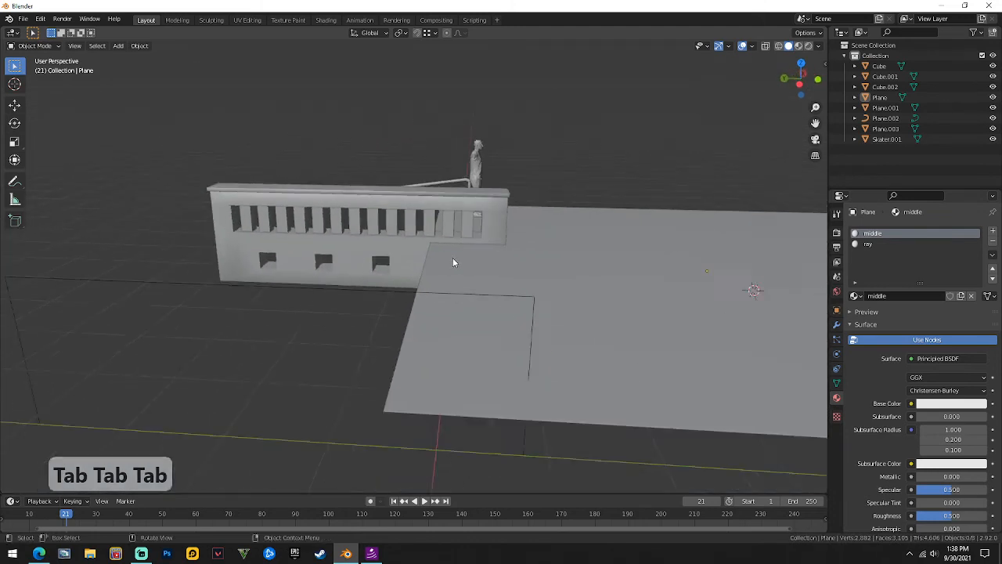
scroll(452, 262, down, 2)
click(392, 288)
middle_drag(392, 288, 447, 293)
key(Tab)
scroll(472, 300, up, 2)
key(2)
click(463, 257)
middle_drag(463, 256, 447, 263)
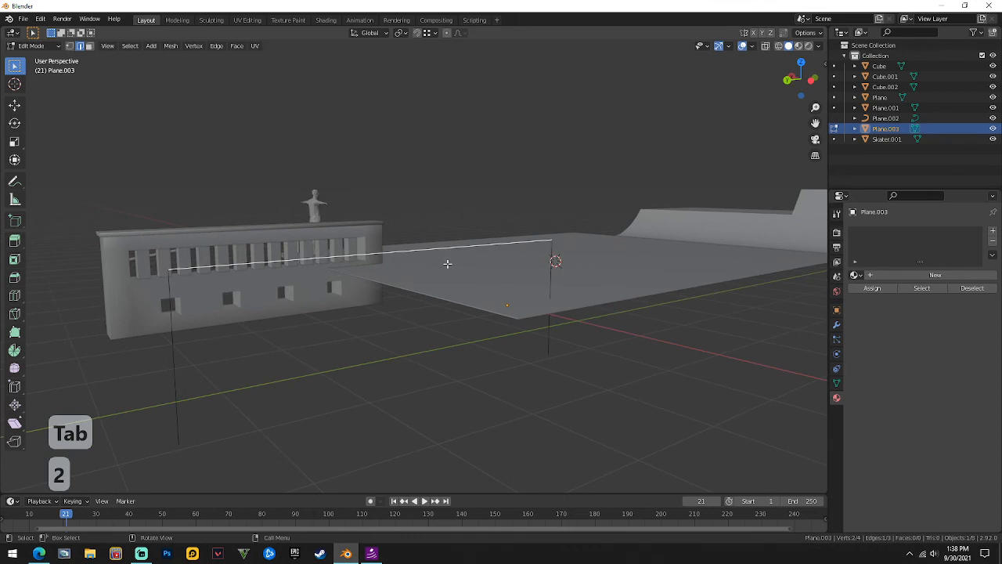
key(shift+d)
key(z)
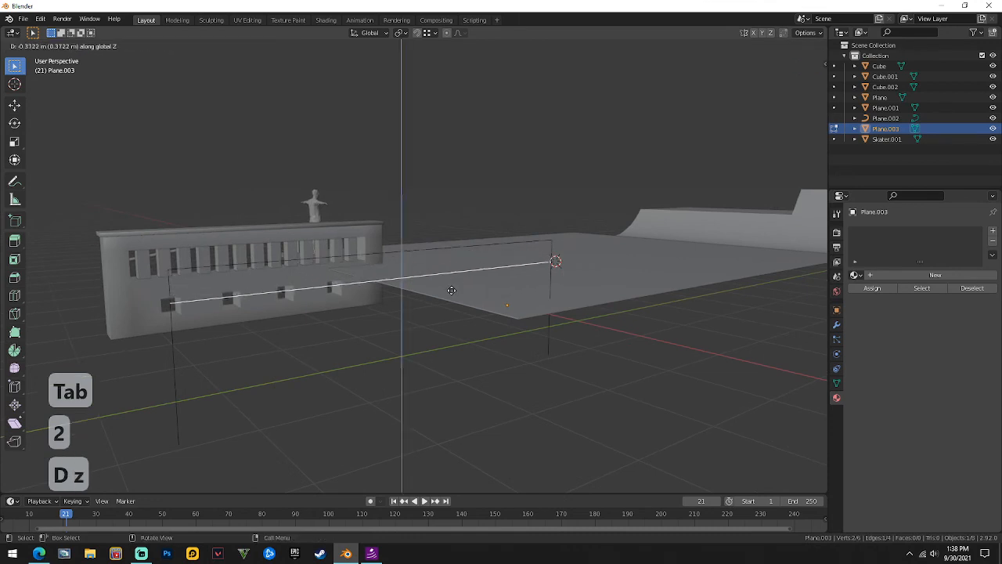
click(454, 284)
mouse_move(454, 285)
middle_down()
mouse_move(431, 286)
mouse_move(461, 284)
middle_up()
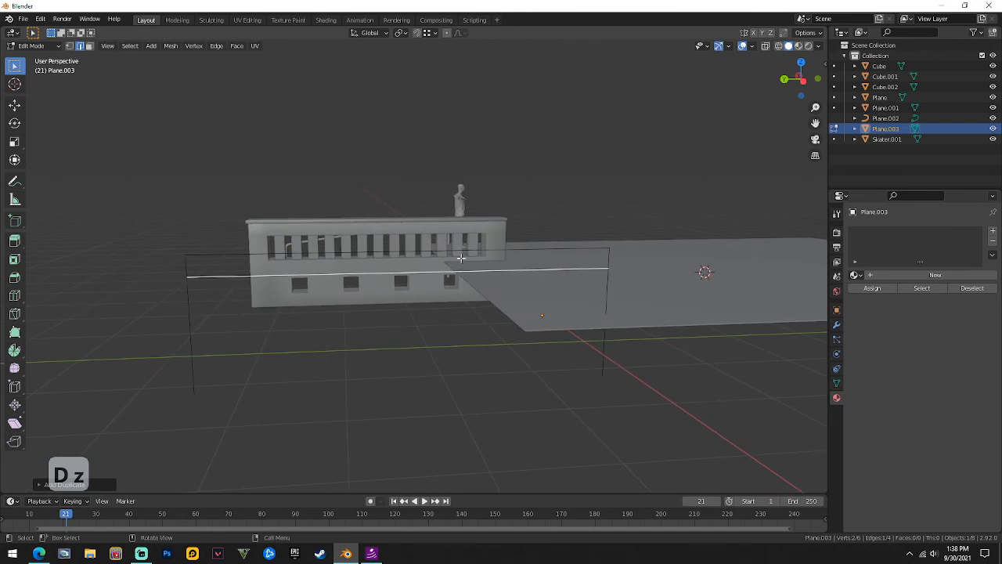
Extrude the top-left vertex along Y, then down along Z, and join it with an edge.
key(1)
click(183, 252)
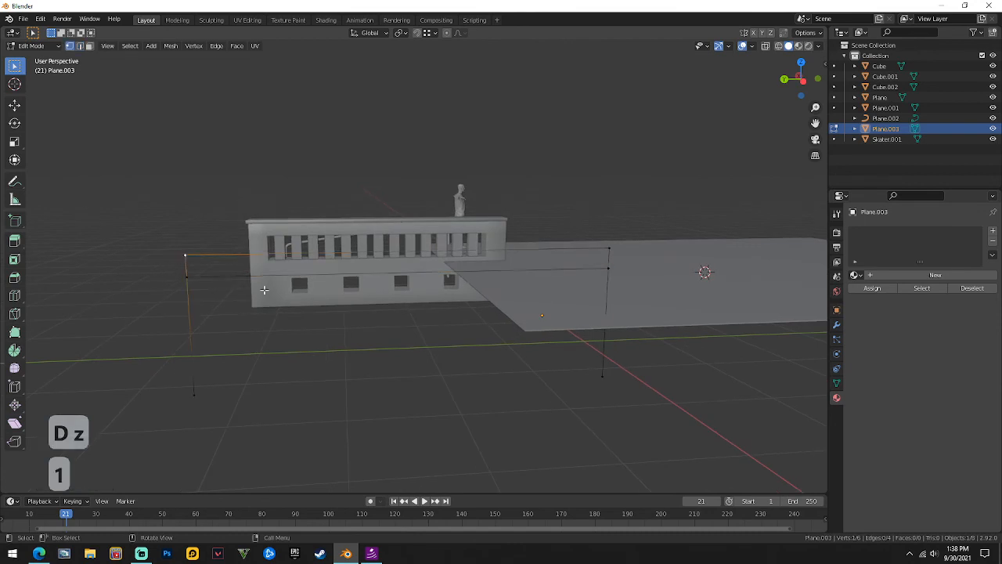
key(e)
key(y)
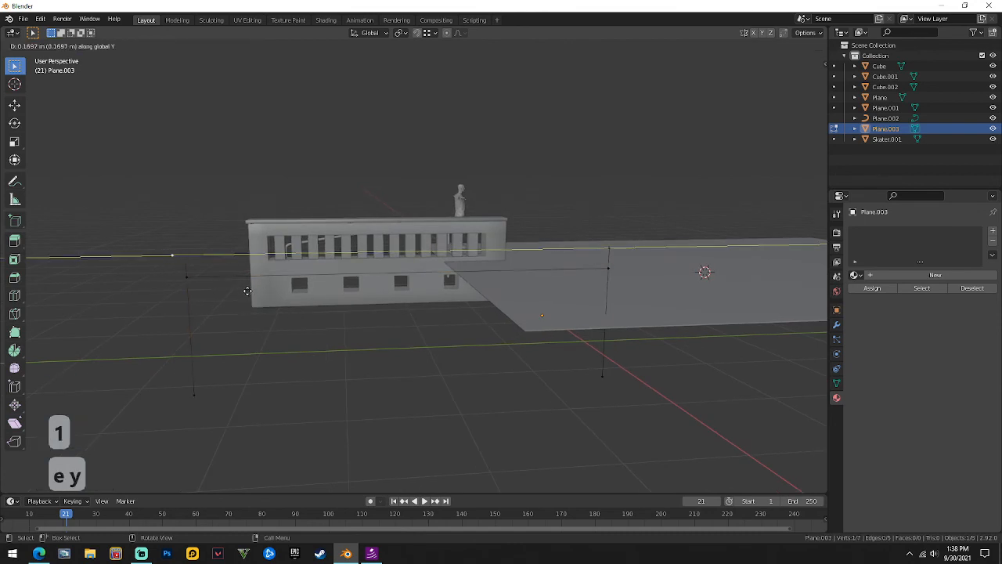
click(233, 292)
key(e)
key(z)
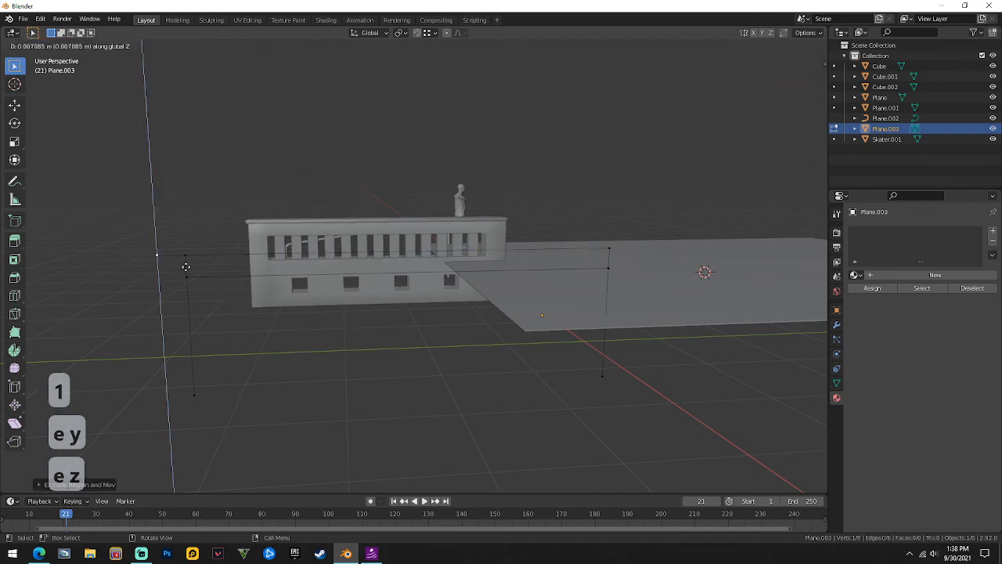
click(187, 276)
key(f)
Extrude the other end along Y and down along Z, closing the rail outline with edges.
middle_drag(546, 262, 543, 234)
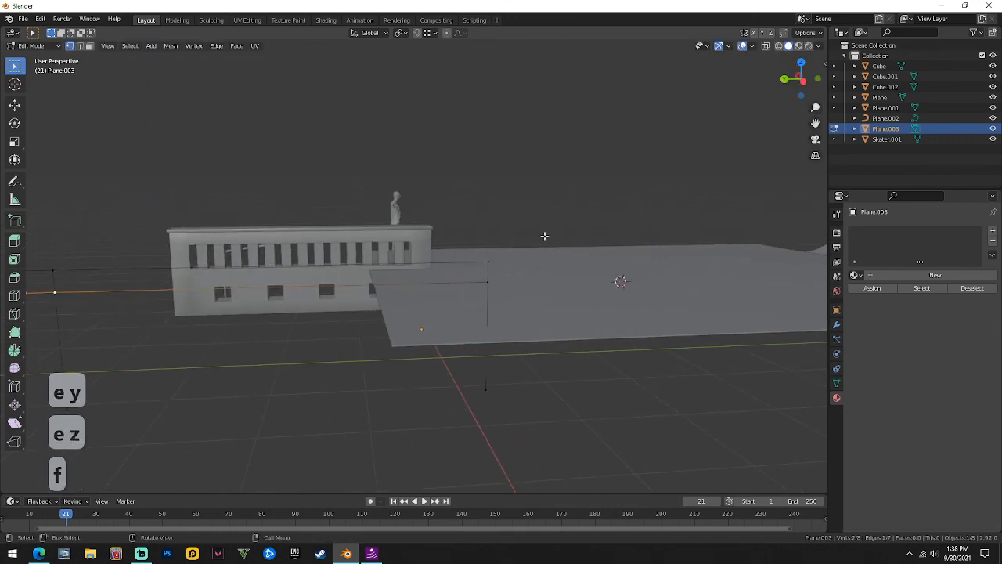
key(e)
key(y)
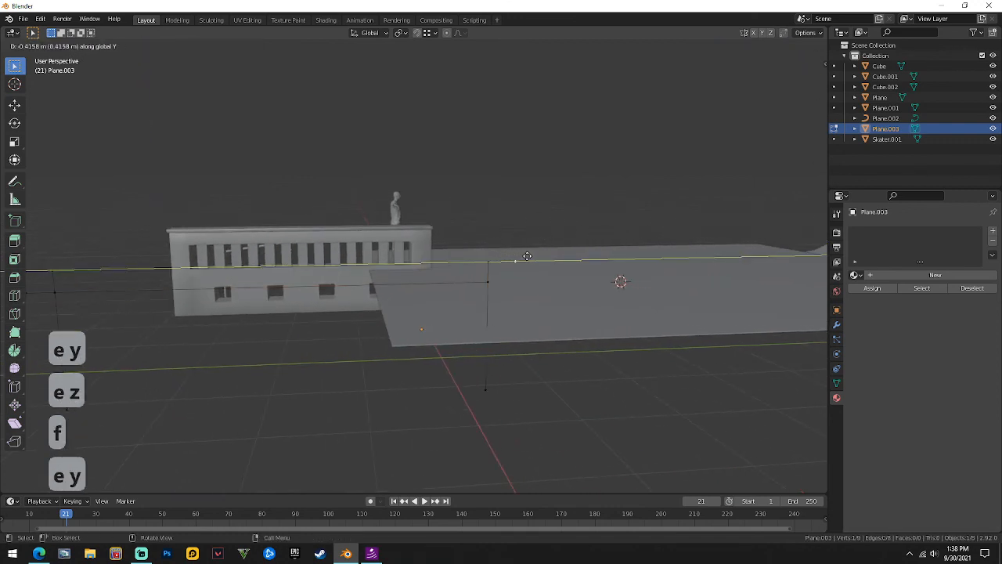
click(527, 256)
key(g)
key(y)
click(516, 264)
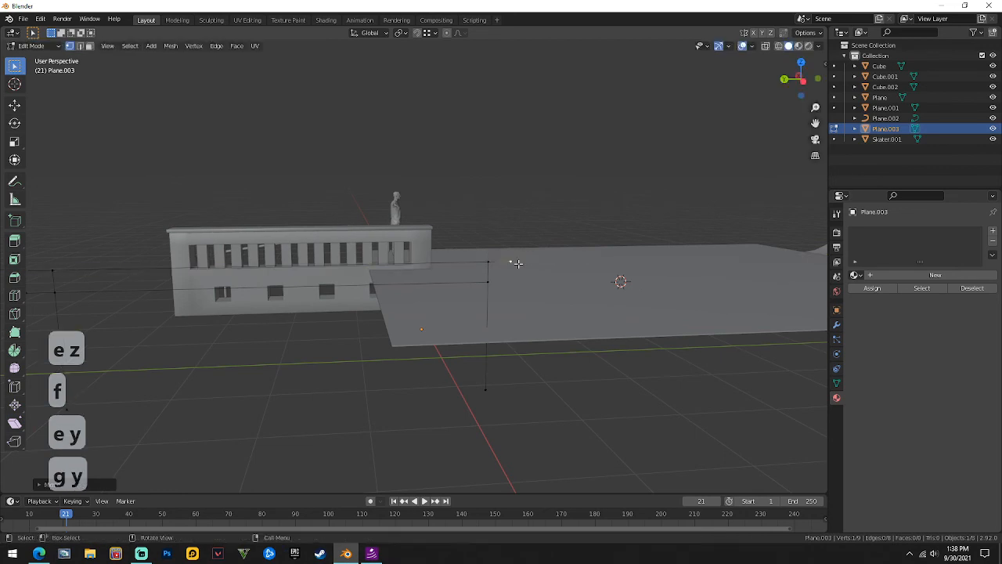
key(e)
key(z)
click(488, 280)
key(f)
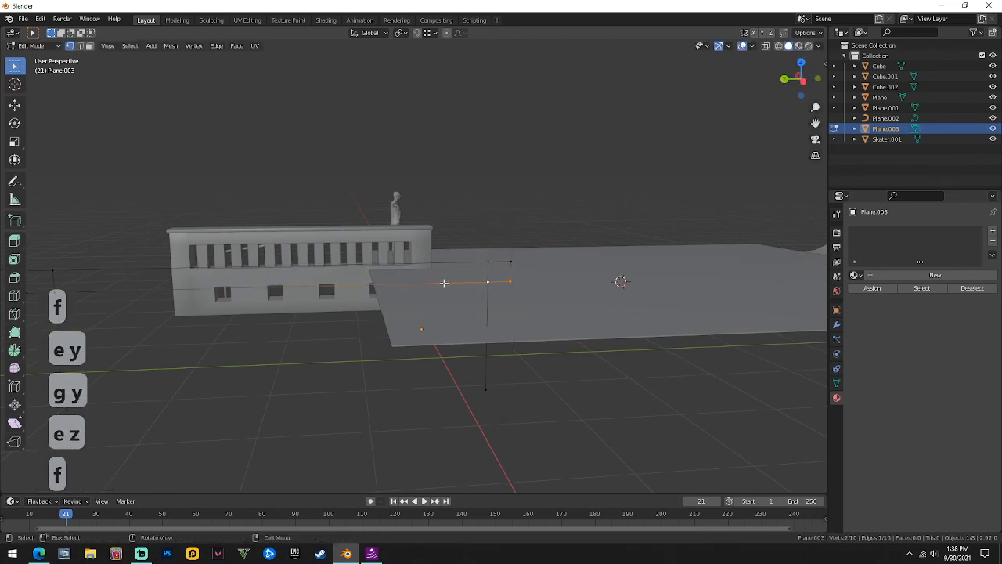
middle_drag(444, 282, 233, 304)
key(f)
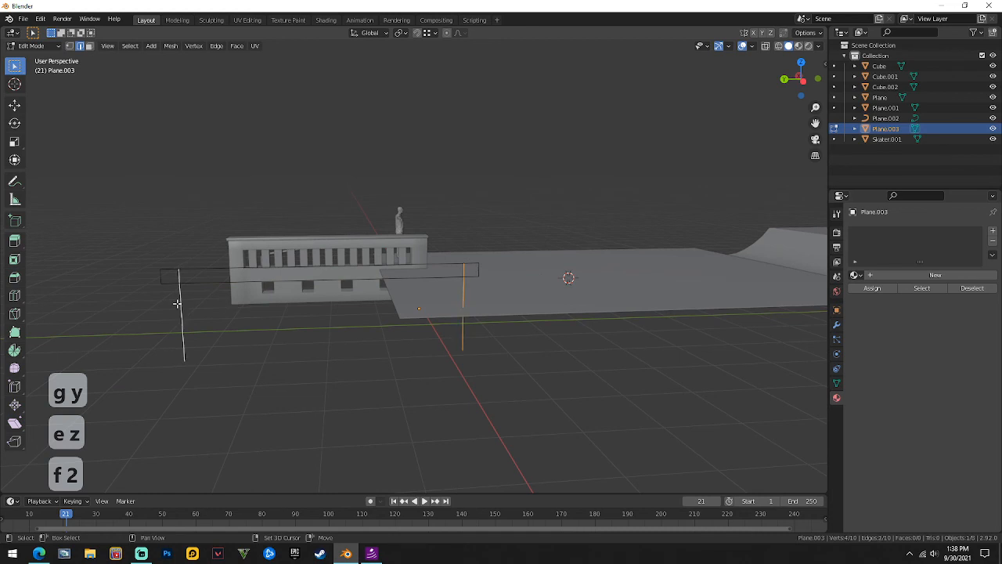
Separate the new rail edges into their own object and apply its transforms.
key(p)
click(174, 304)
key(Tab)
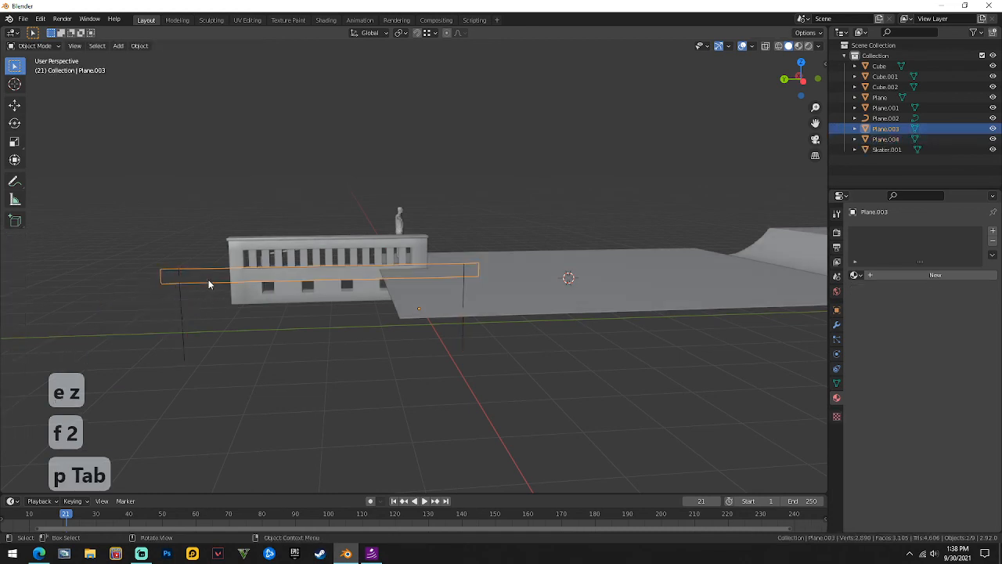
key(Tab)
key(Tab)
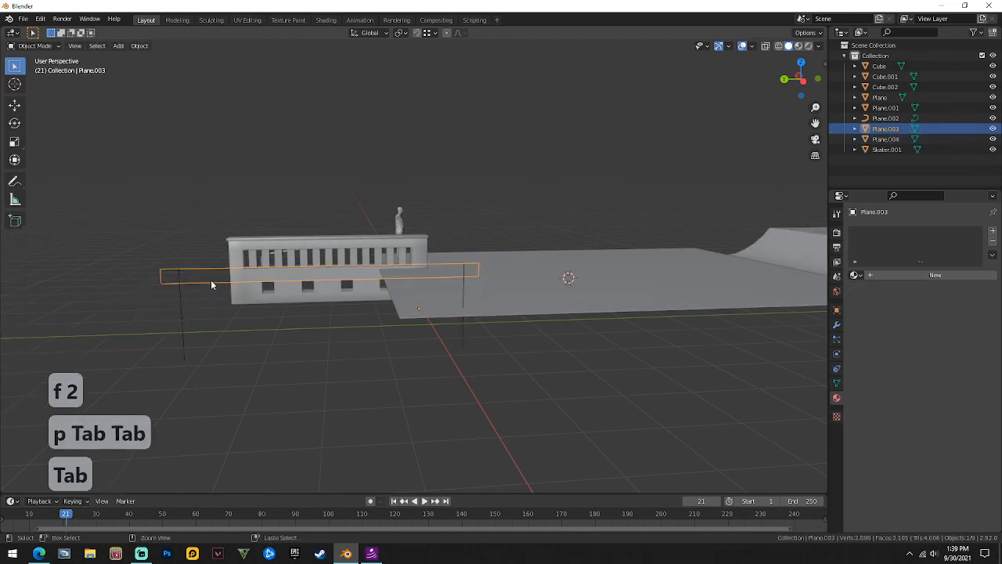
key(ctrl+a)
click(210, 280)
key(Tab)
Bevel the rail outline's corner vertices to round them, then apply transforms again.
key(1)
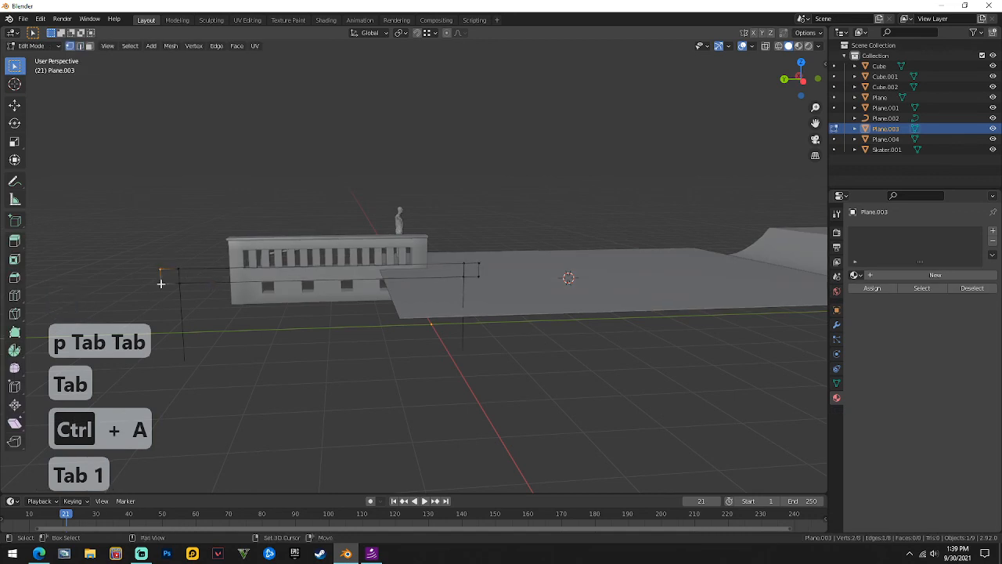
key(ctrl+shift+b)
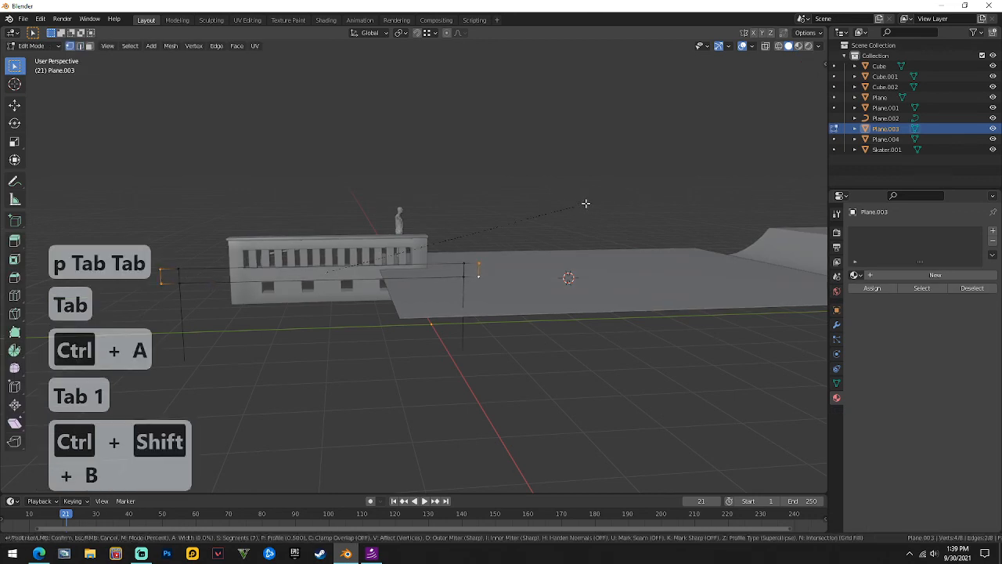
click(599, 213)
key(Tab)
key(ctrl+a)
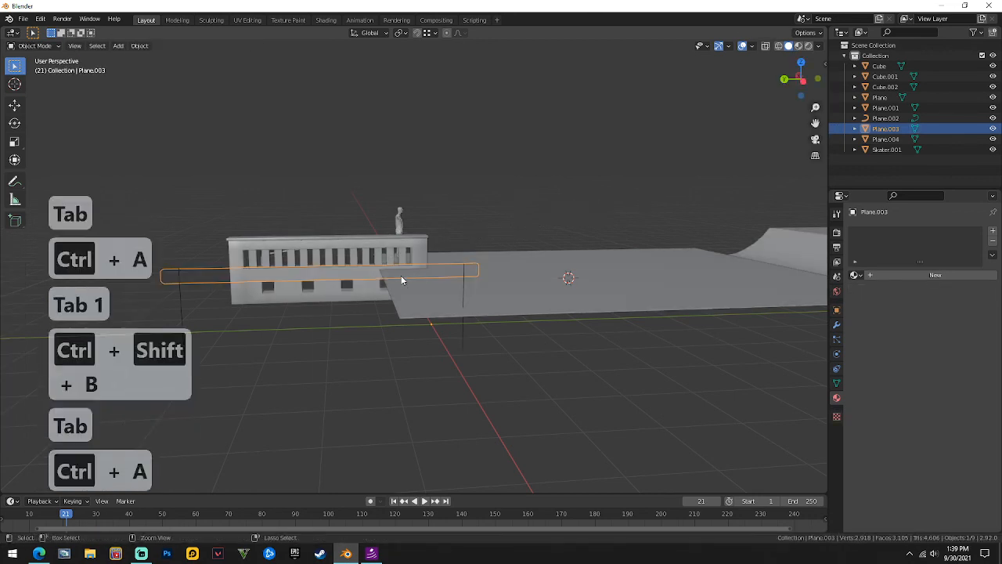
Apply the rail's transforms and convert the outline into a curve.
click(401, 274)
click(140, 45)
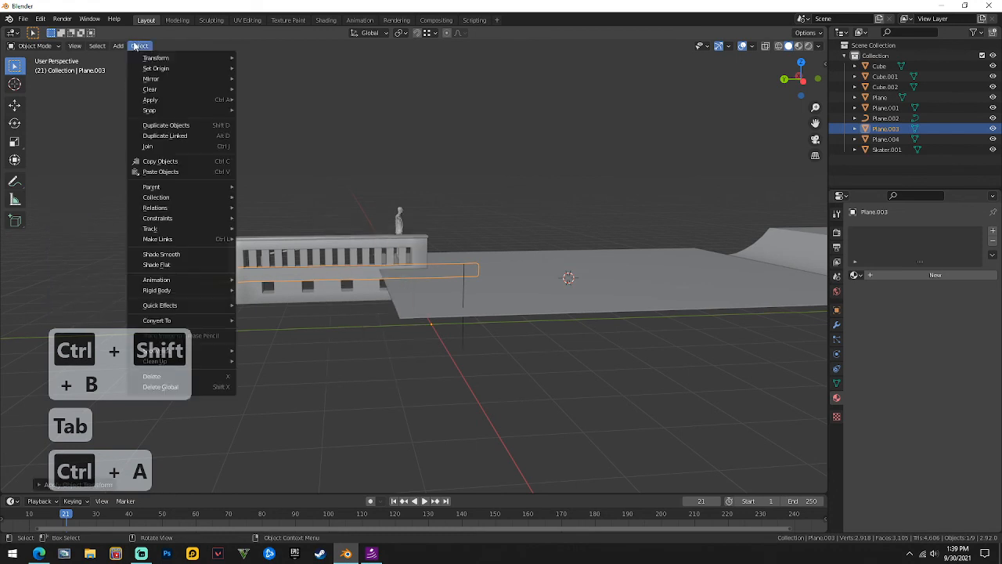
mouse_move(217, 320)
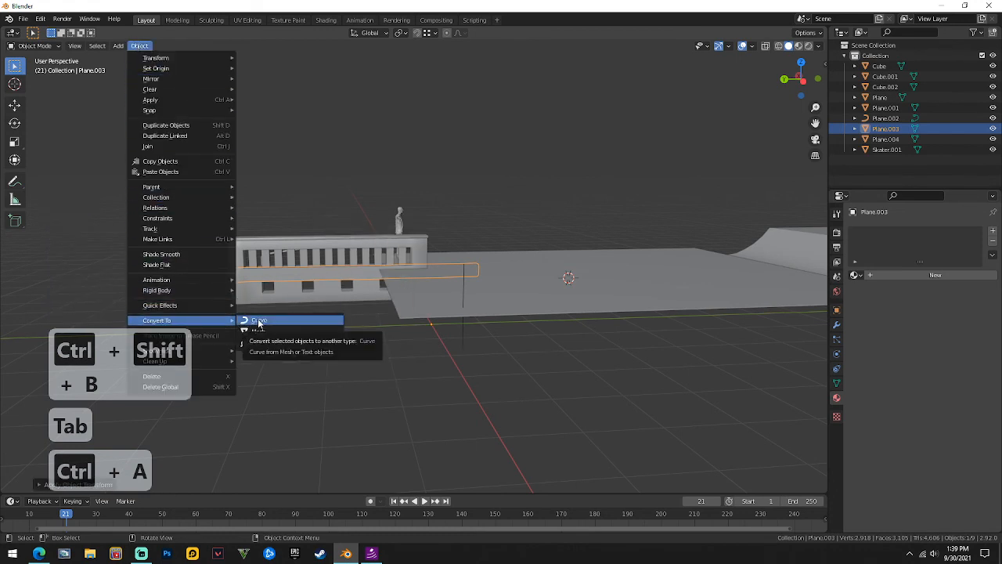
click(258, 329)
Set the curve's bevel depth to 0.04 m and bevel resolution to 8.
click(836, 371)
click(972, 504)
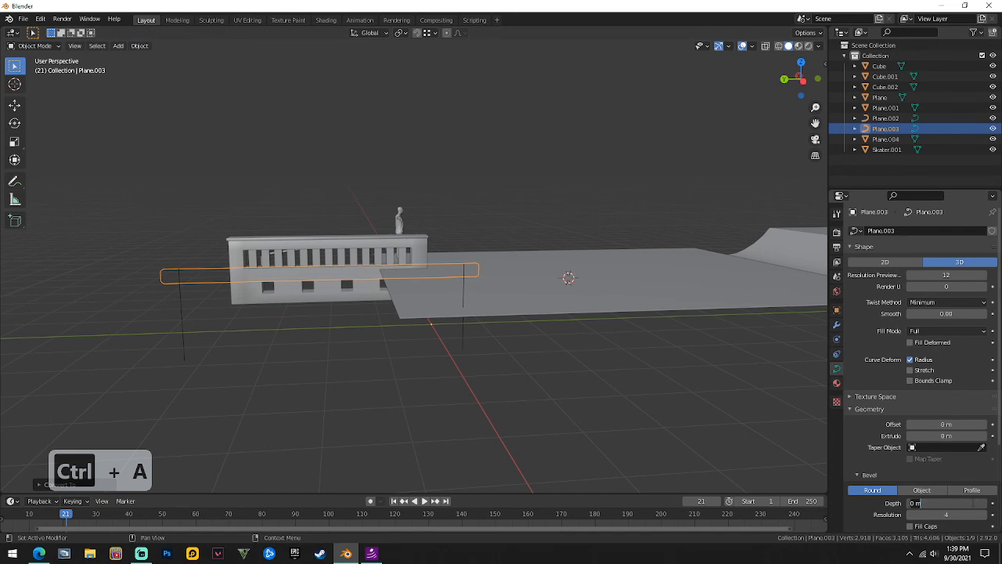
text(.04)
key(Tab)
text(8)
key(Return)
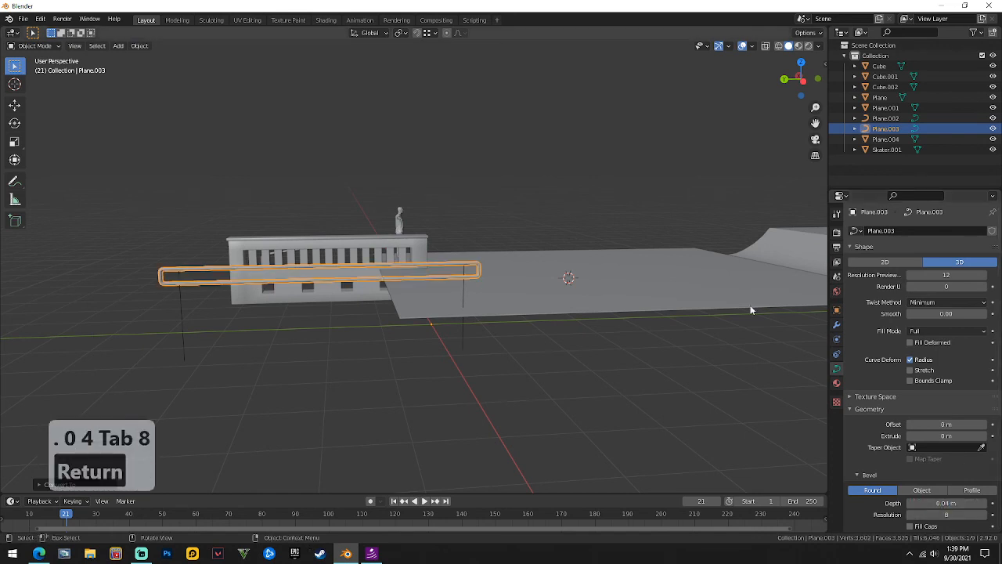
Shade the rail tube smooth and inspect it from several angles.
click(512, 166)
scroll(482, 296, up, 3)
middle_drag(483, 295, 284, 269)
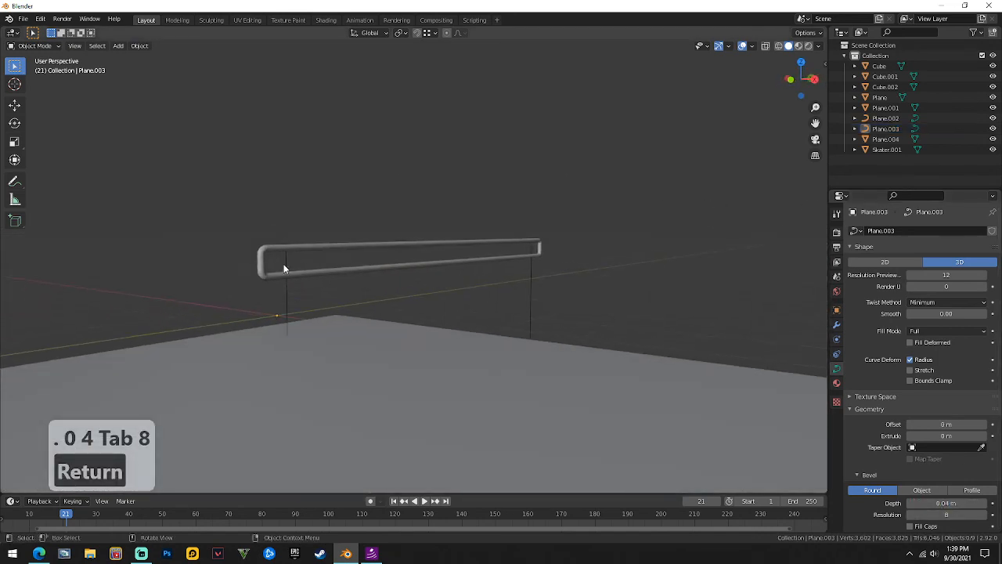
middle_drag(536, 238, 479, 293)
click(170, 232)
right_click(166, 213)
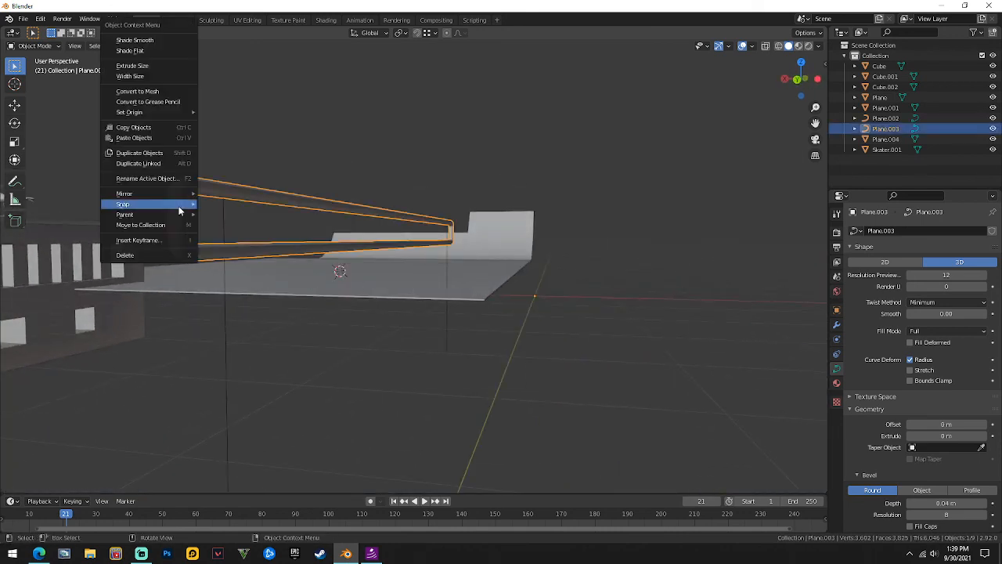
click(149, 43)
click(718, 173)
middle_drag(717, 173, 364, 309)
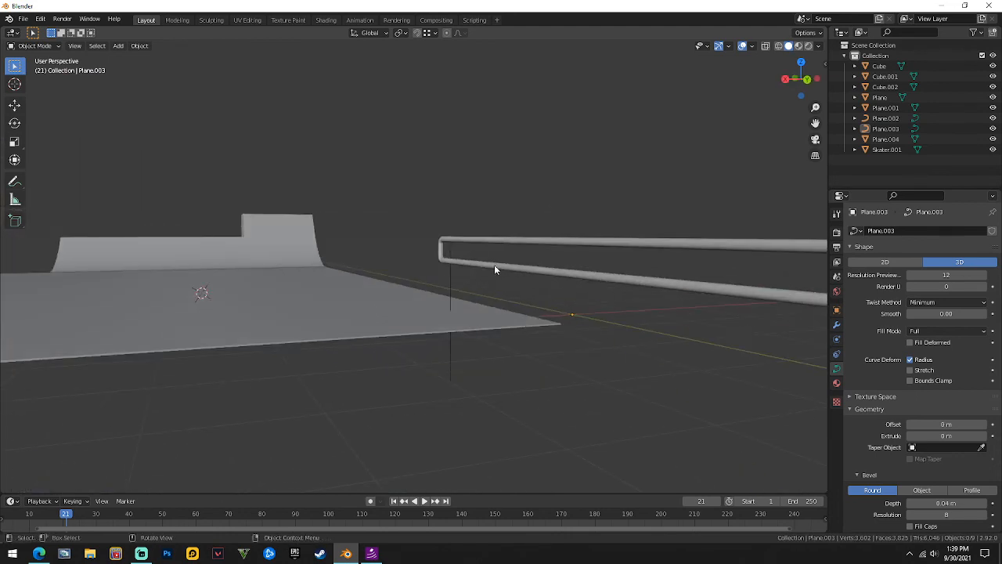
middle_drag(512, 228, 283, 135)
scroll(283, 134, up, 5)
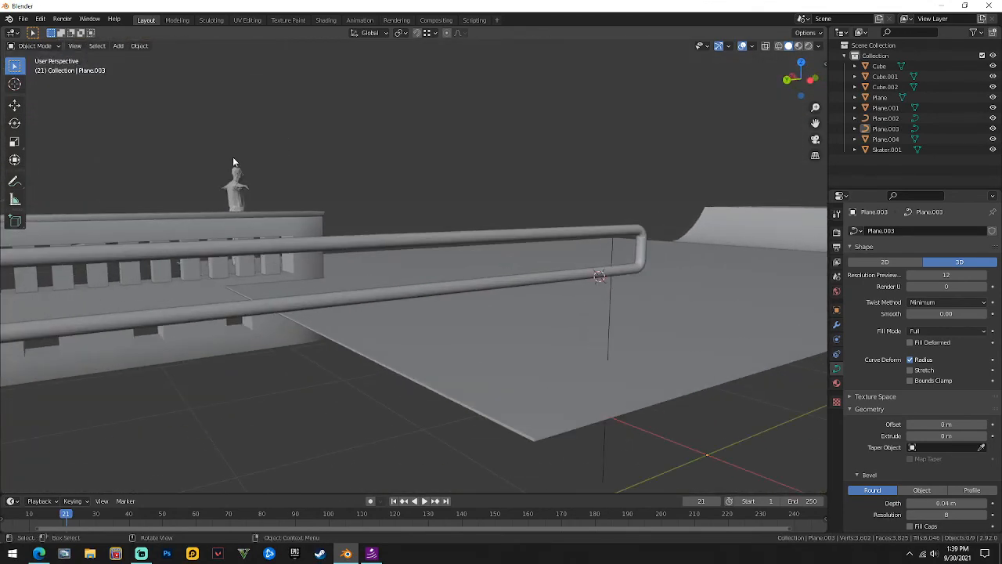
middle_drag(233, 161, 371, 149)
scroll(302, 167, down, 7)
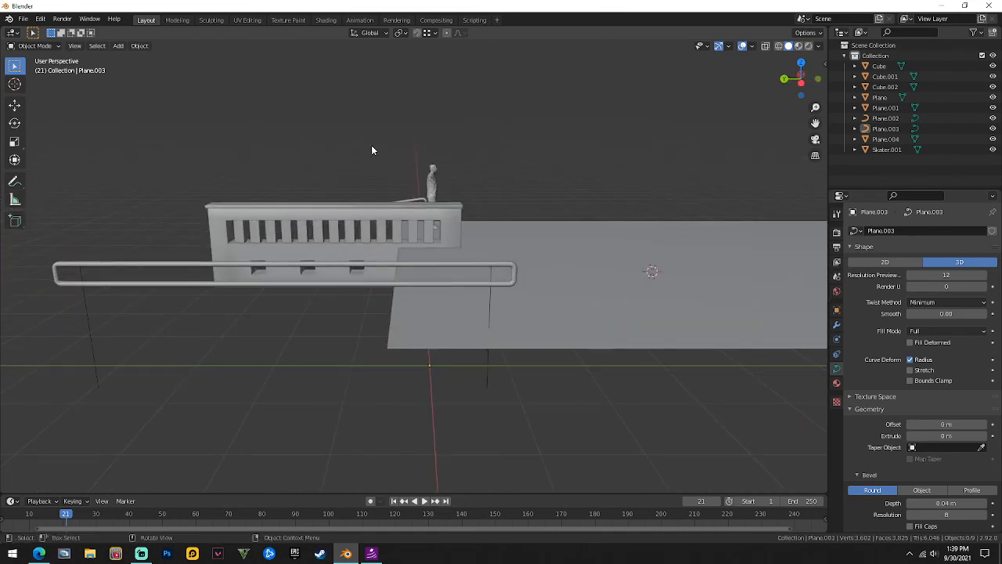
scroll(469, 139, up, 5)
scroll(574, 134, down, 6)
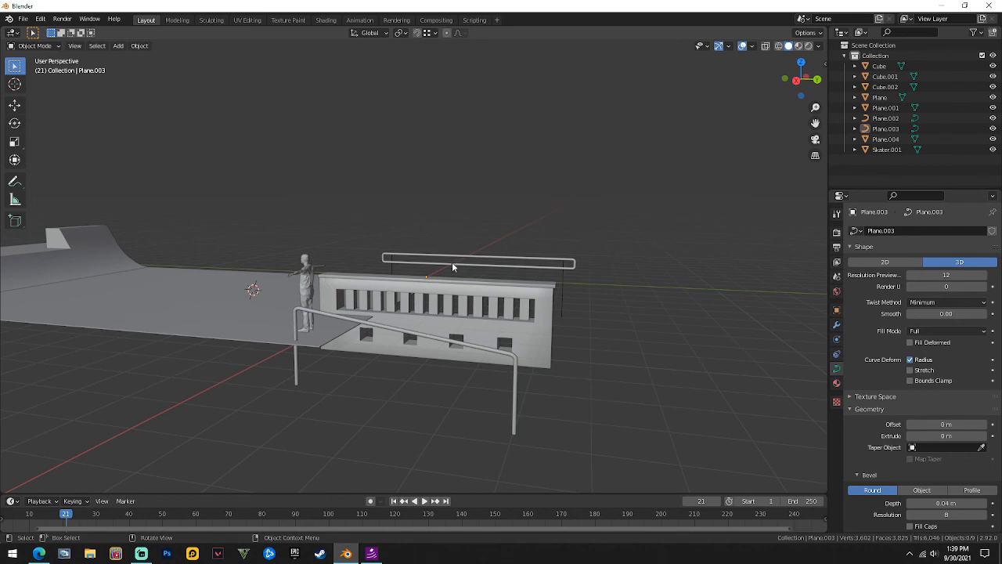
scroll(451, 267, down, 3)
middle_drag(535, 230, 435, 272)
scroll(436, 273, down, 1)
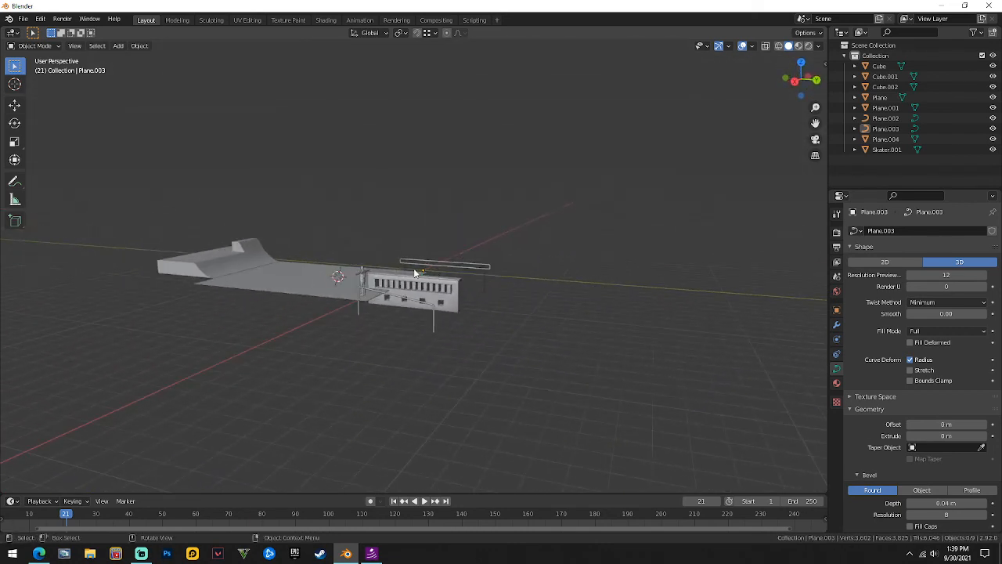
scroll(489, 269, up, 7)
middle_drag(489, 269, 547, 311)
scroll(519, 261, down, 2)
scroll(461, 282, down, 5)
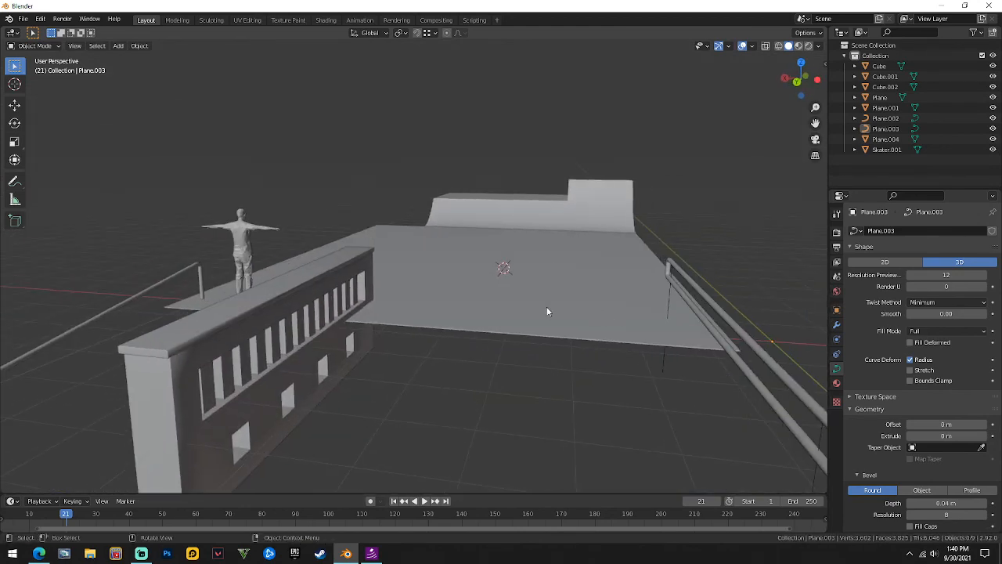
scroll(547, 312, down, 5)
shift+middle_drag(429, 356, 457, 332)
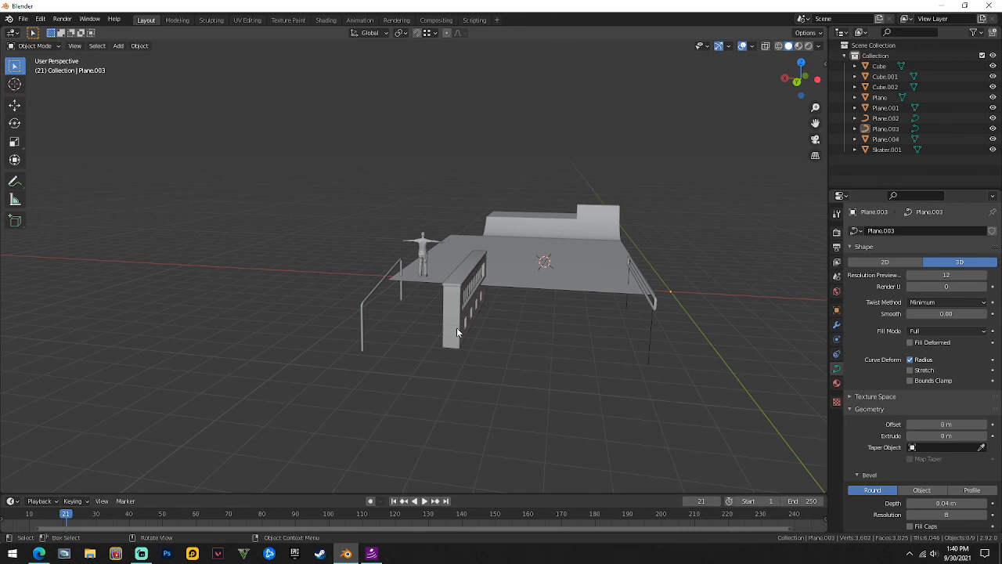
scroll(456, 327, up, 4)
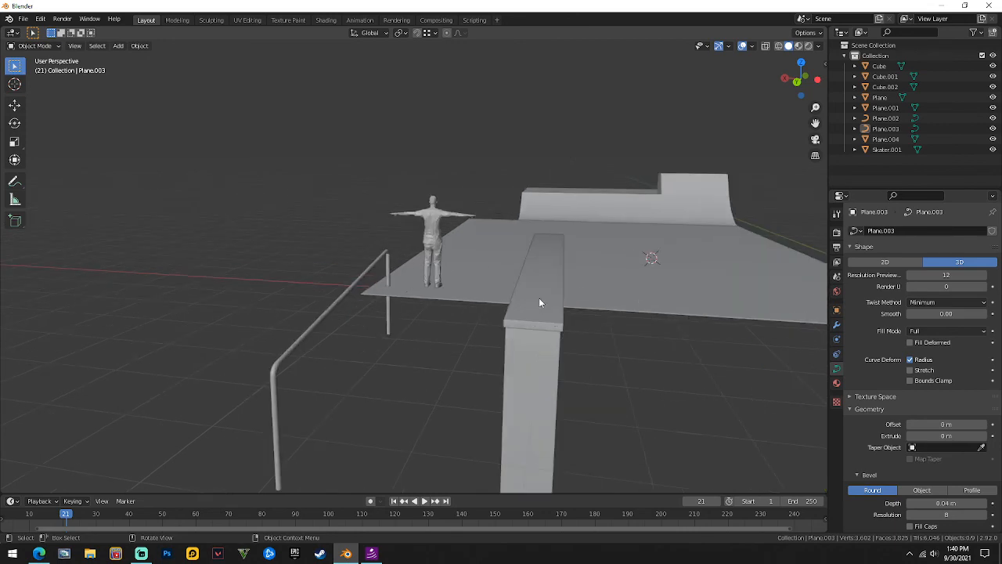
middle_drag(548, 313, 478, 394)
middle_drag(479, 454, 422, 346)
middle_drag(374, 277, 384, 302)
scroll(484, 311, down, 1)
middle_drag(484, 310, 588, 306)
Edit the ground plane in face mode and select its circular face.
middle_drag(666, 322, 392, 317)
click(382, 304)
key(Tab)
middle_drag(519, 155, 385, 175)
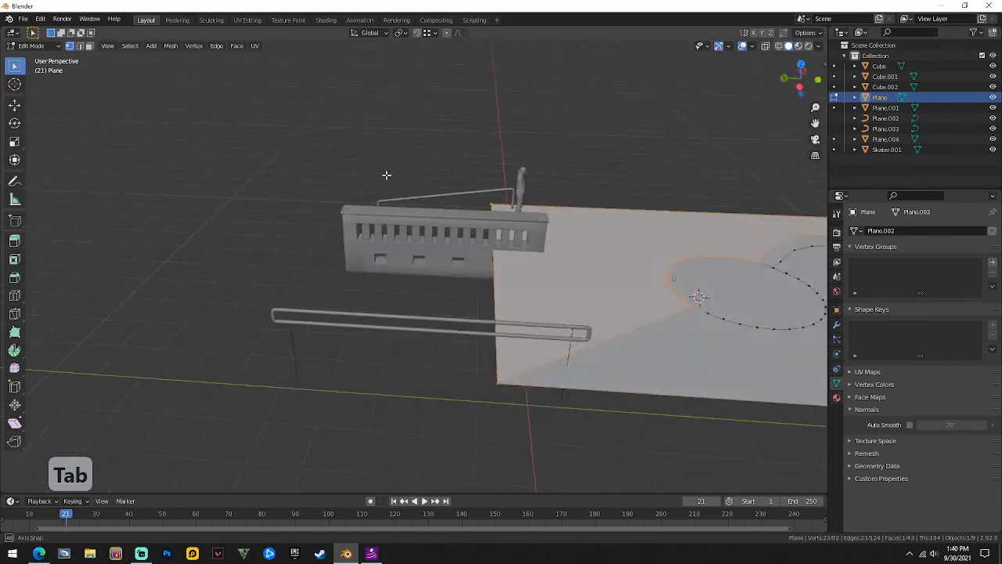
key(shift+Caps_Lock)
key(shift+Caps_Lock)
shift+middle_drag(662, 257, 476, 327)
click(449, 270)
key(3)
click(477, 301)
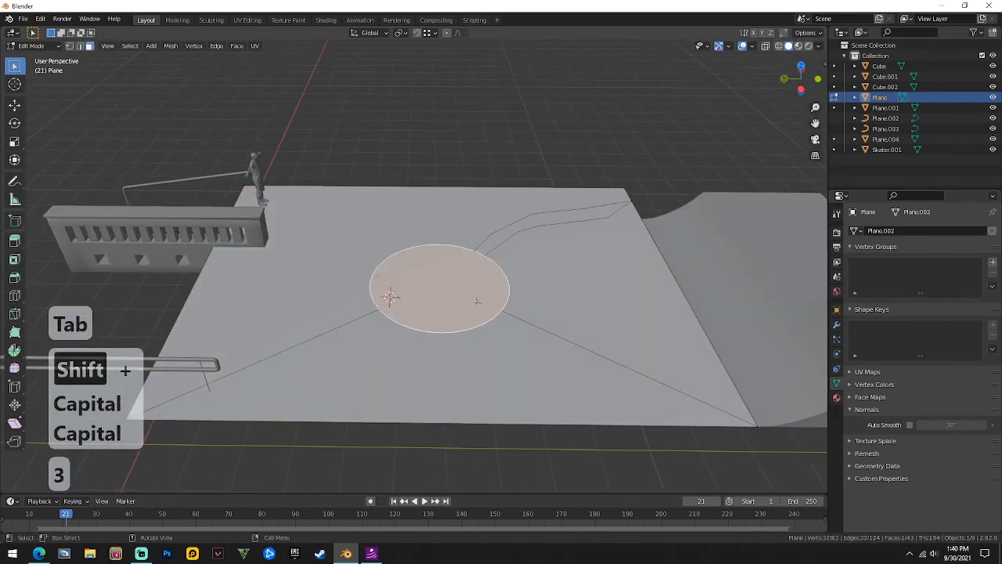
Extrude the circular face upward into a cylinder, then undo it.
key(e)
key(z)
click(452, 207)
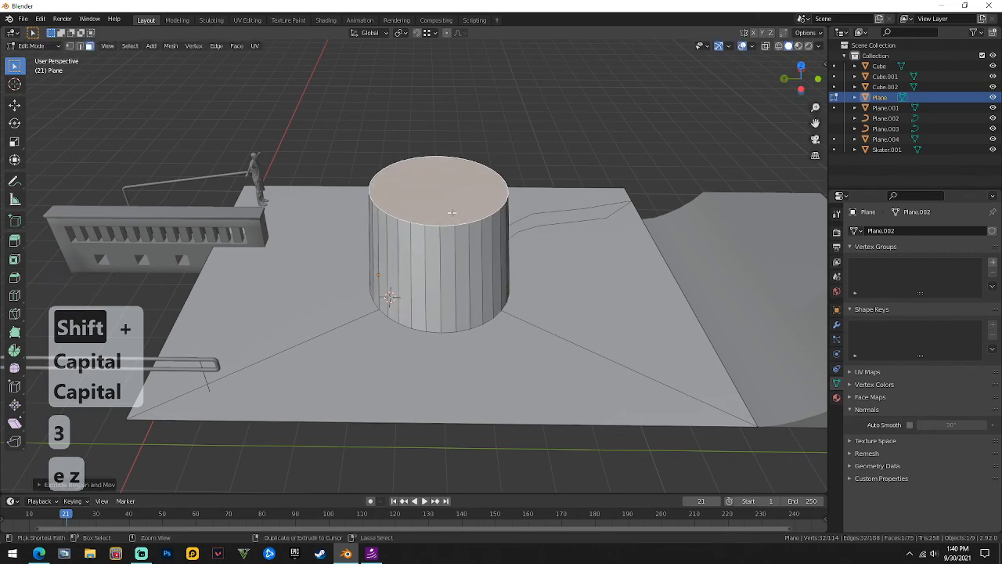
key(ctrl+z)
Delete the circular face to leave a round hole in the ground.
right_click(448, 274)
click(449, 274)
middle_drag(465, 268, 637, 297)
key(Tab)
key(Tab)
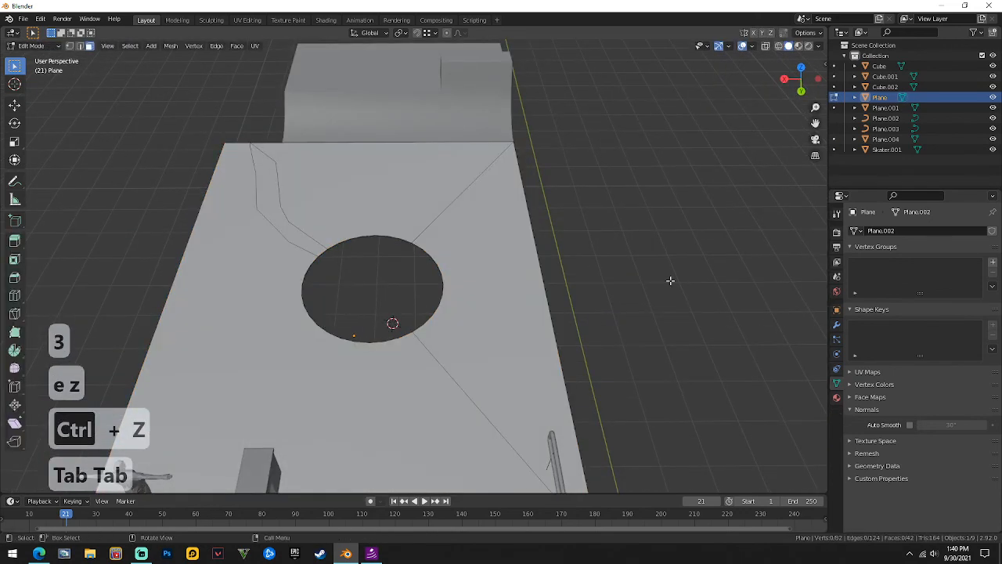